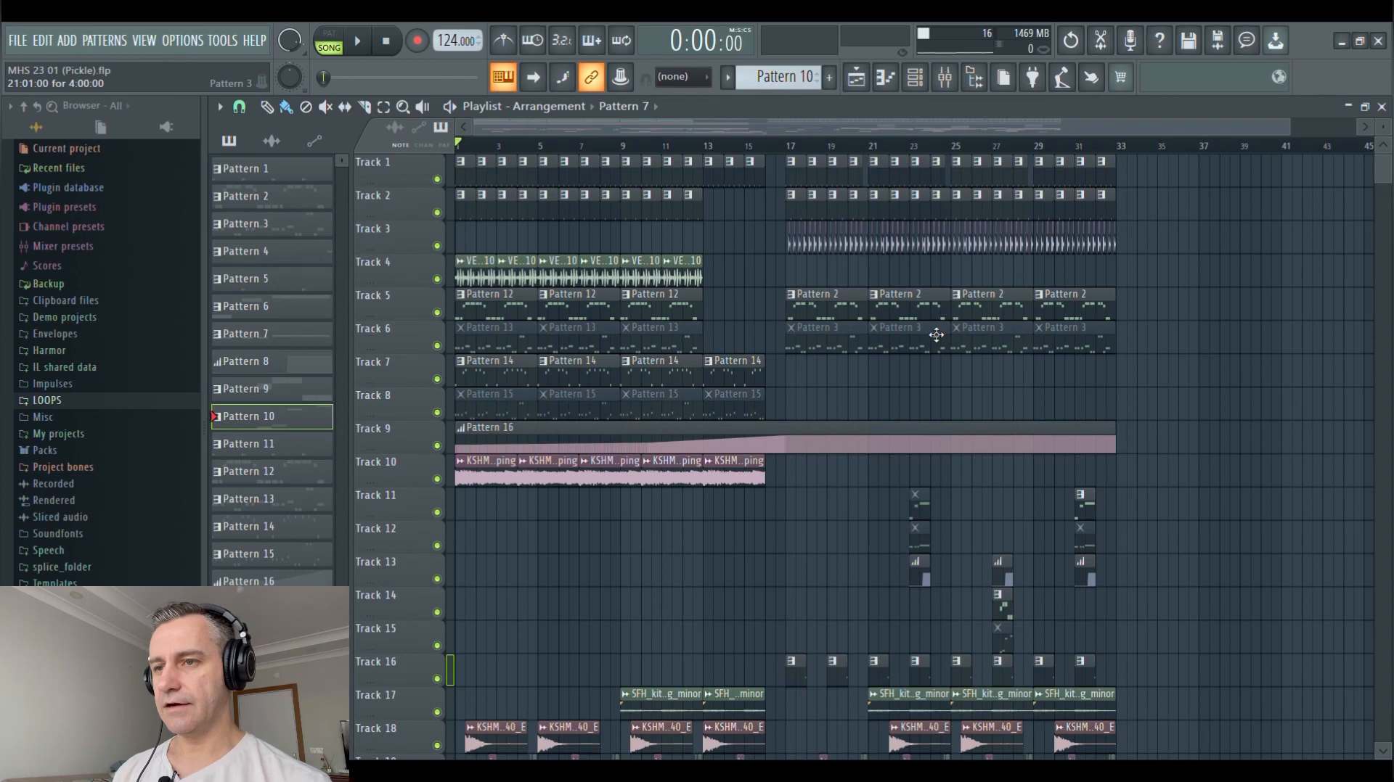
Play the full arrangement once and look through all the playlist tracks
{"action": "scroll", "coordinate": [1161, 356], "scroll_direction": "down", "scroll_amount": 1}
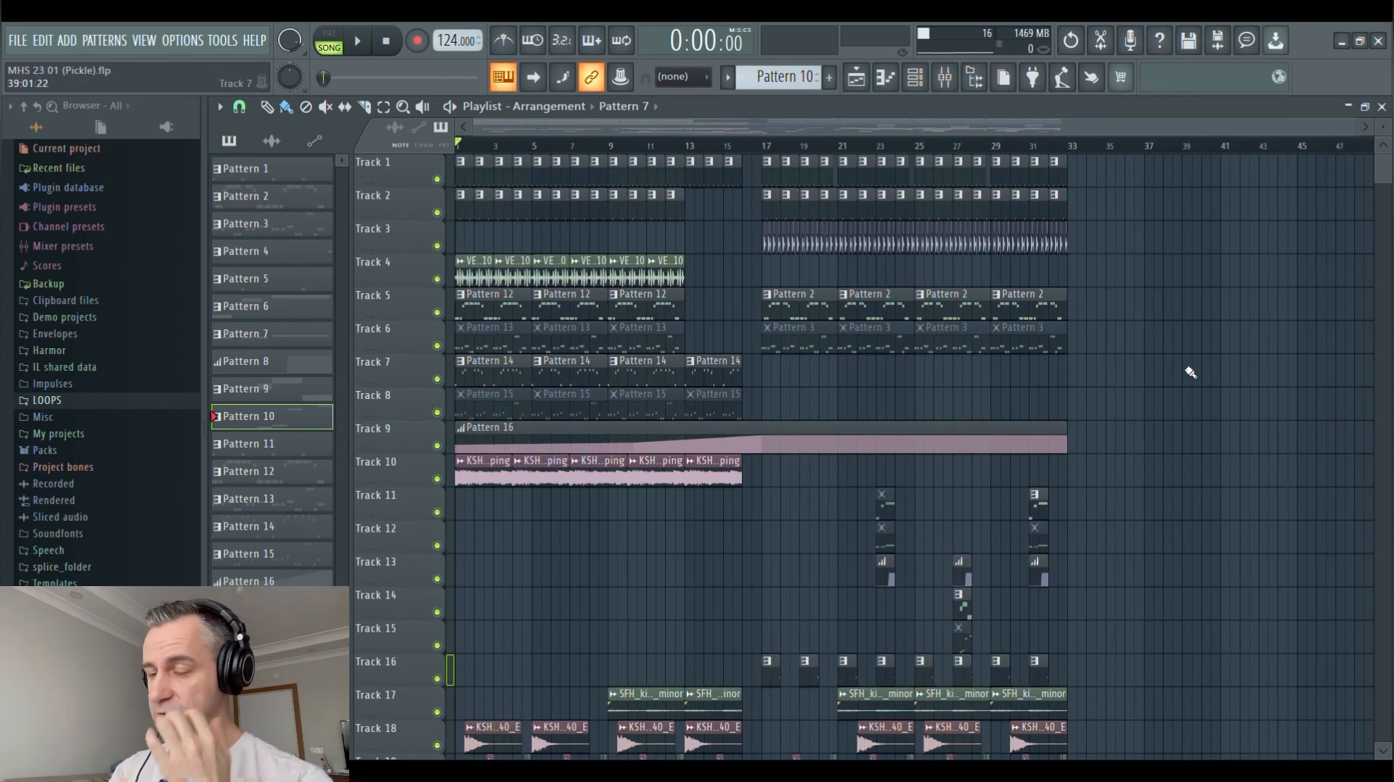
{"action": "key", "text": "space"}
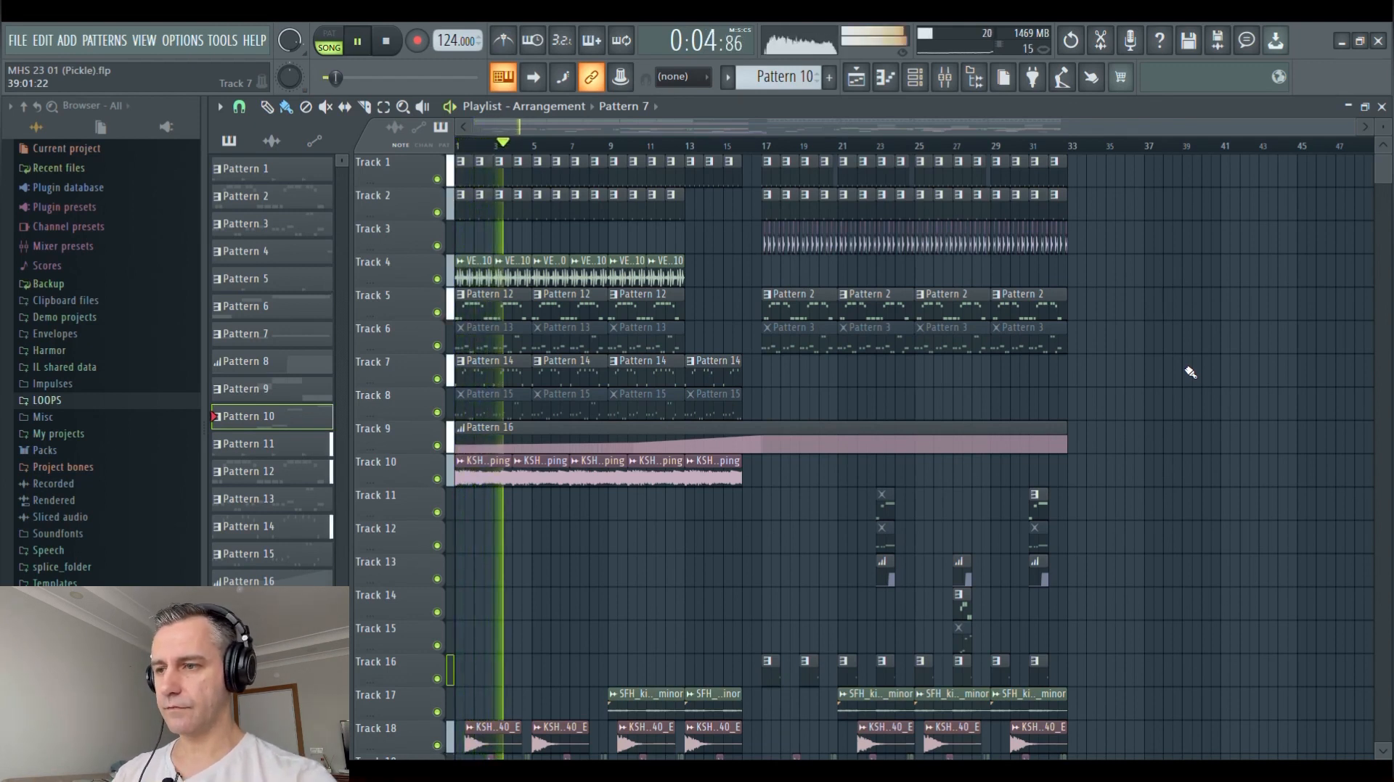
{"action": "scroll", "coordinate": [1191, 372], "scroll_direction": "down", "scroll_amount": 5}
{"action": "scroll", "coordinate": [1190, 373], "scroll_direction": "down", "scroll_amount": 3}
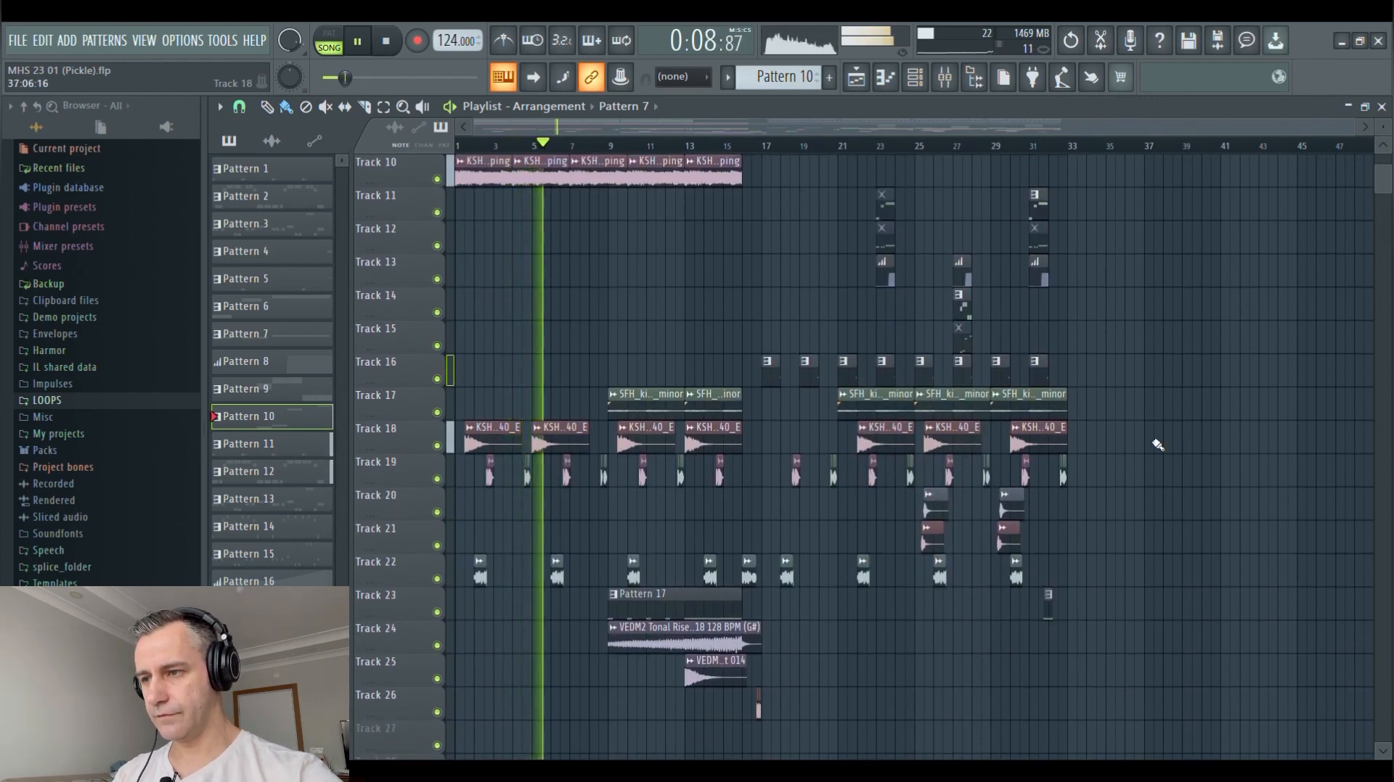
{"action": "scroll", "coordinate": [1158, 445], "scroll_direction": "up", "scroll_amount": 9}
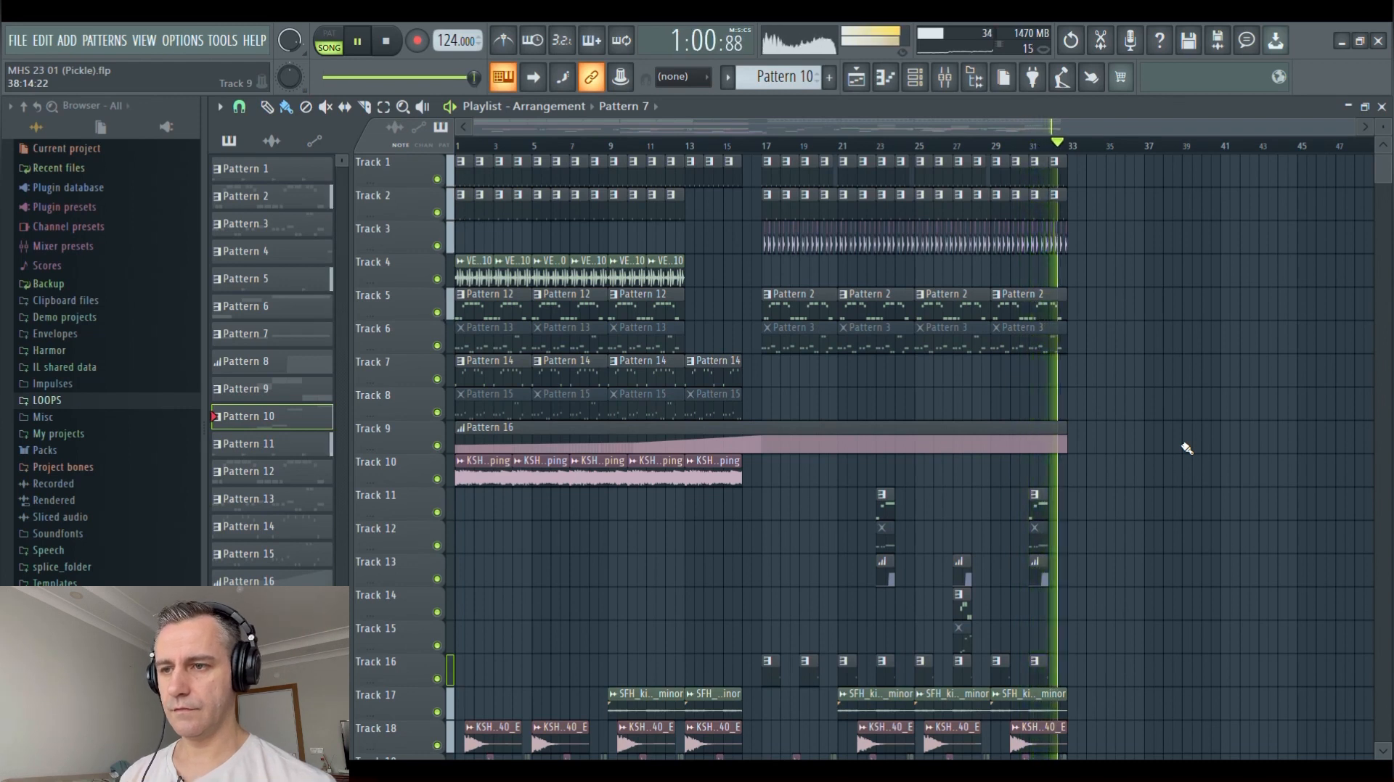
{"action": "key", "text": "space"}
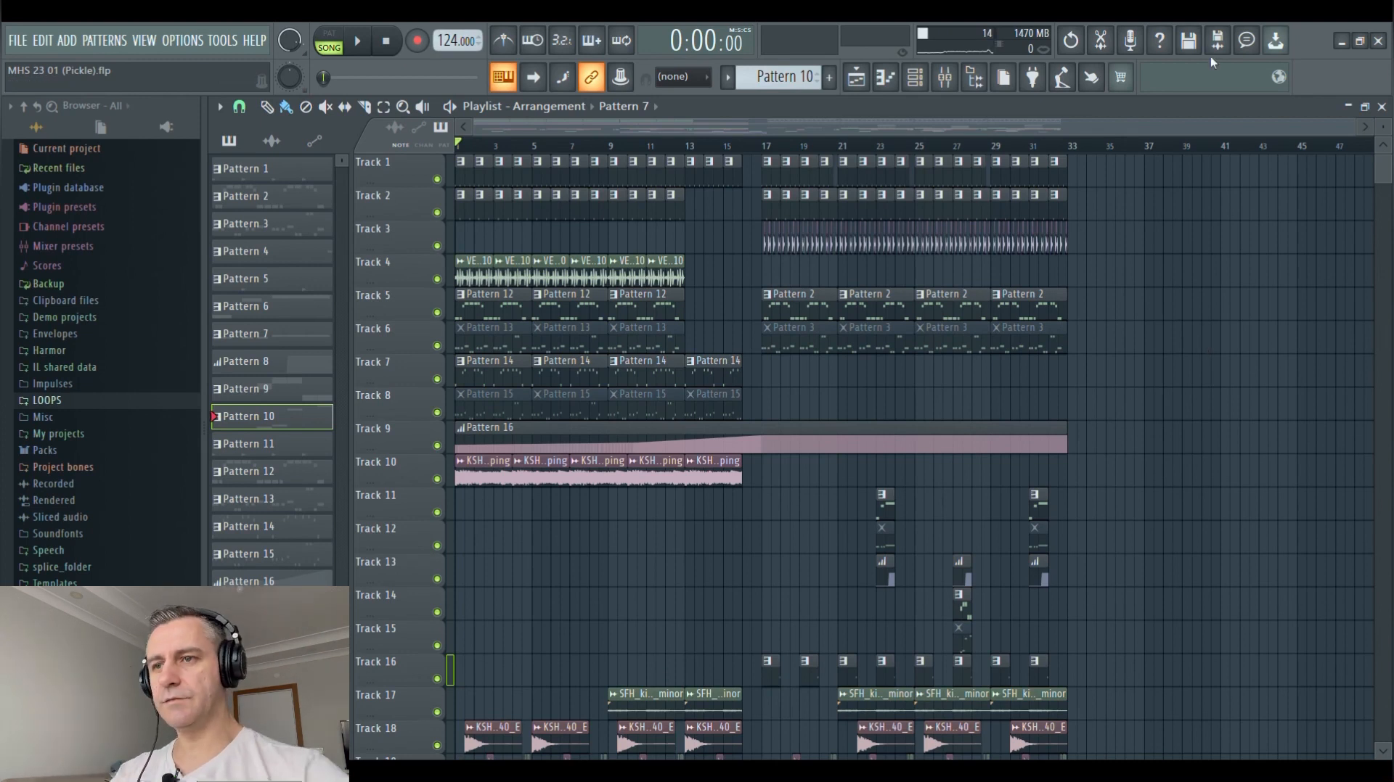
Restore the playlist to its smaller size beside the channel rack, place the playhead at bar 17 and solo Track 1
{"action": "double_click", "coordinate": [1075, 103]}
{"action": "scroll", "coordinate": [1139, 264], "scroll_direction": "up", "scroll_amount": 5}
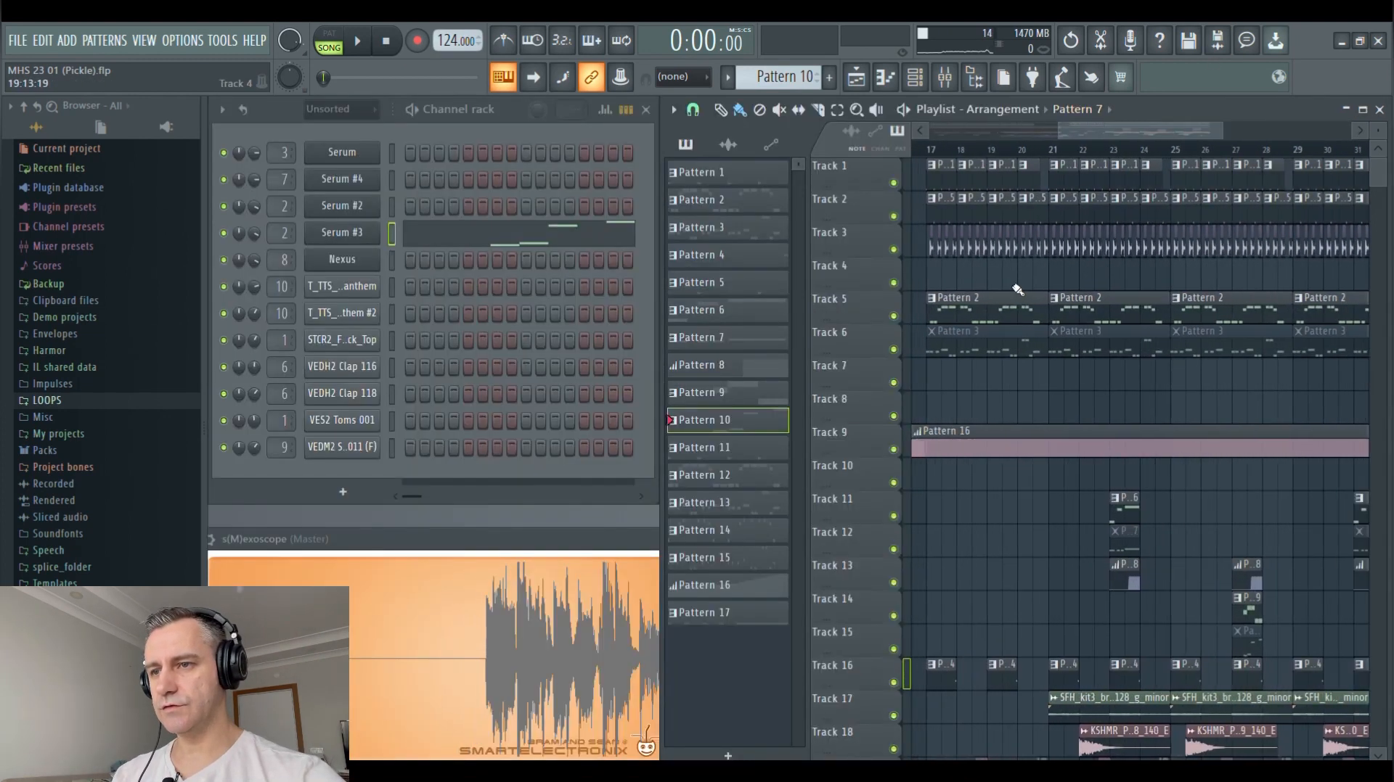
{"action": "scroll", "coordinate": [1014, 286], "scroll_direction": "down", "scroll_amount": 4}
{"action": "left_click", "coordinate": [978, 150]}
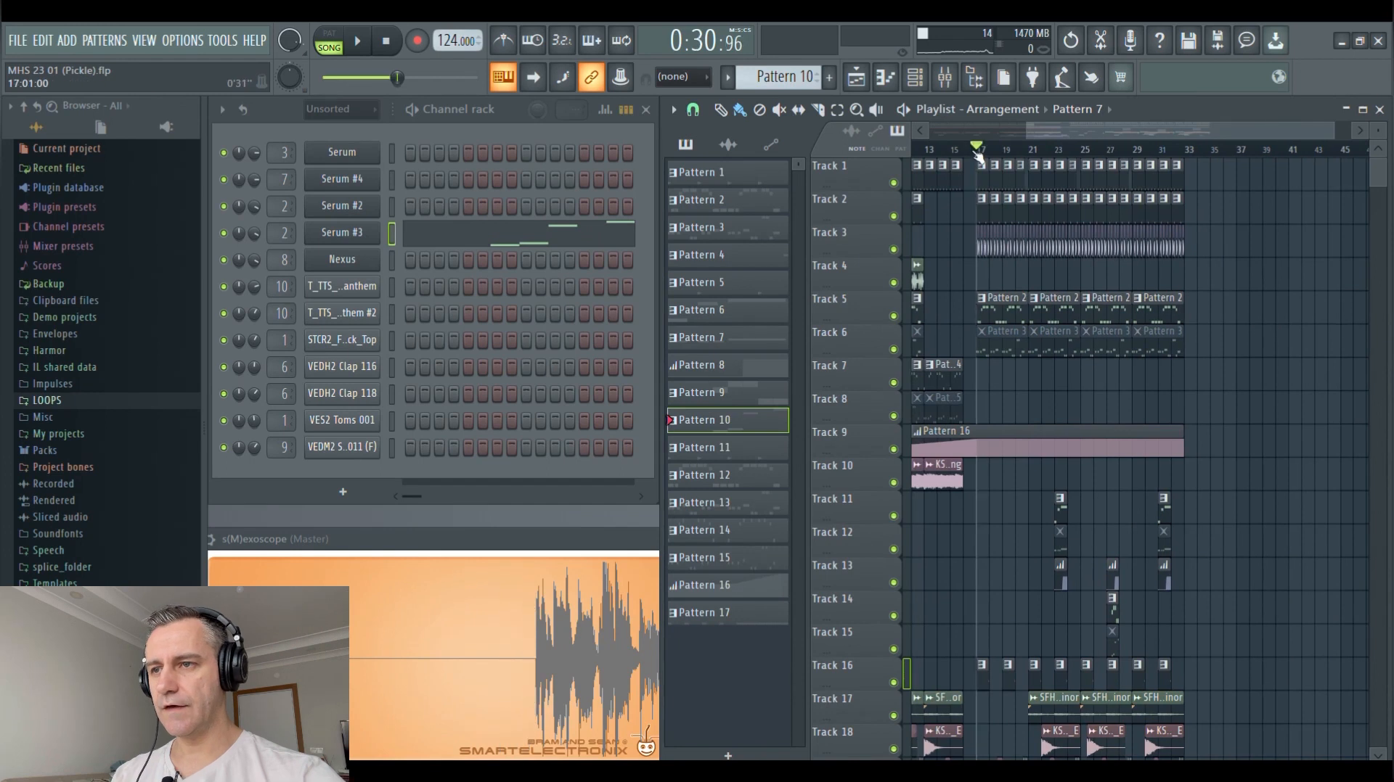
{"action": "left_click", "coordinate": [893, 183], "text": "ctrl"}
Audition the soloed Track 1 from bar 17 and again from around bar 11
{"action": "scroll", "coordinate": [1070, 221], "scroll_direction": "up", "scroll_amount": 3}
{"action": "scroll", "coordinate": [1060, 215], "scroll_direction": "down", "scroll_amount": 5}
{"action": "key", "text": "space"}
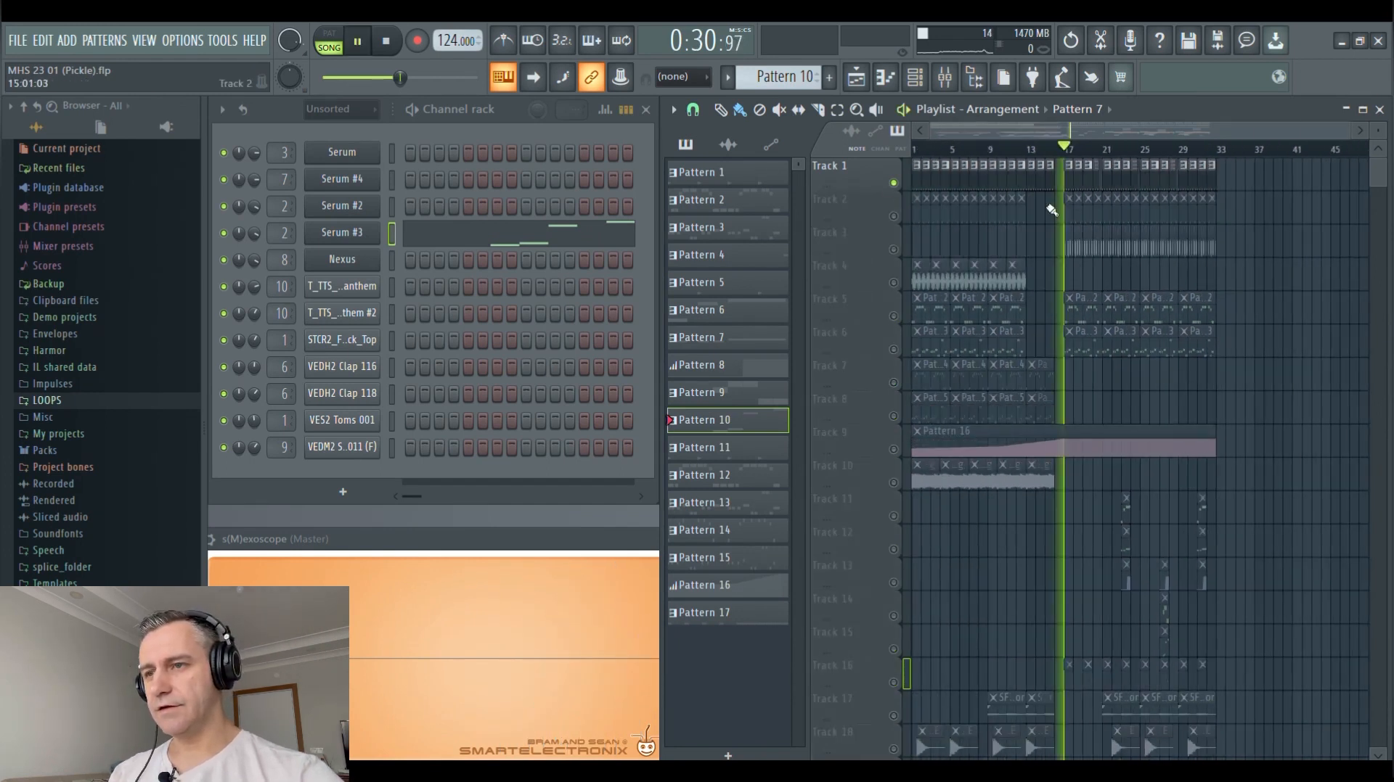
{"action": "scroll", "coordinate": [1070, 212], "scroll_direction": "up", "scroll_amount": 5}
{"action": "scroll", "coordinate": [1074, 212], "scroll_direction": "down", "scroll_amount": 3}
{"action": "key", "text": "space"}
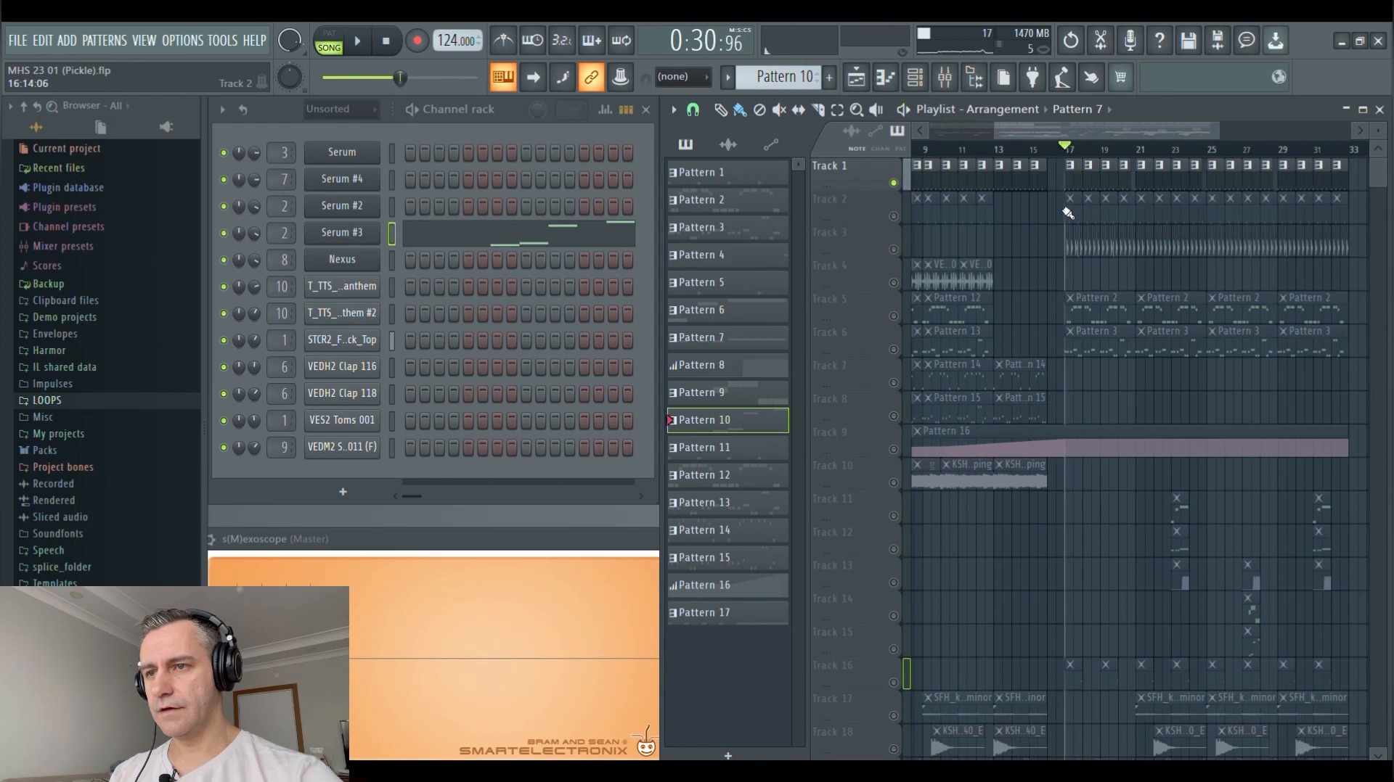
{"action": "left_click", "coordinate": [993, 150]}
{"action": "key", "text": "space"}
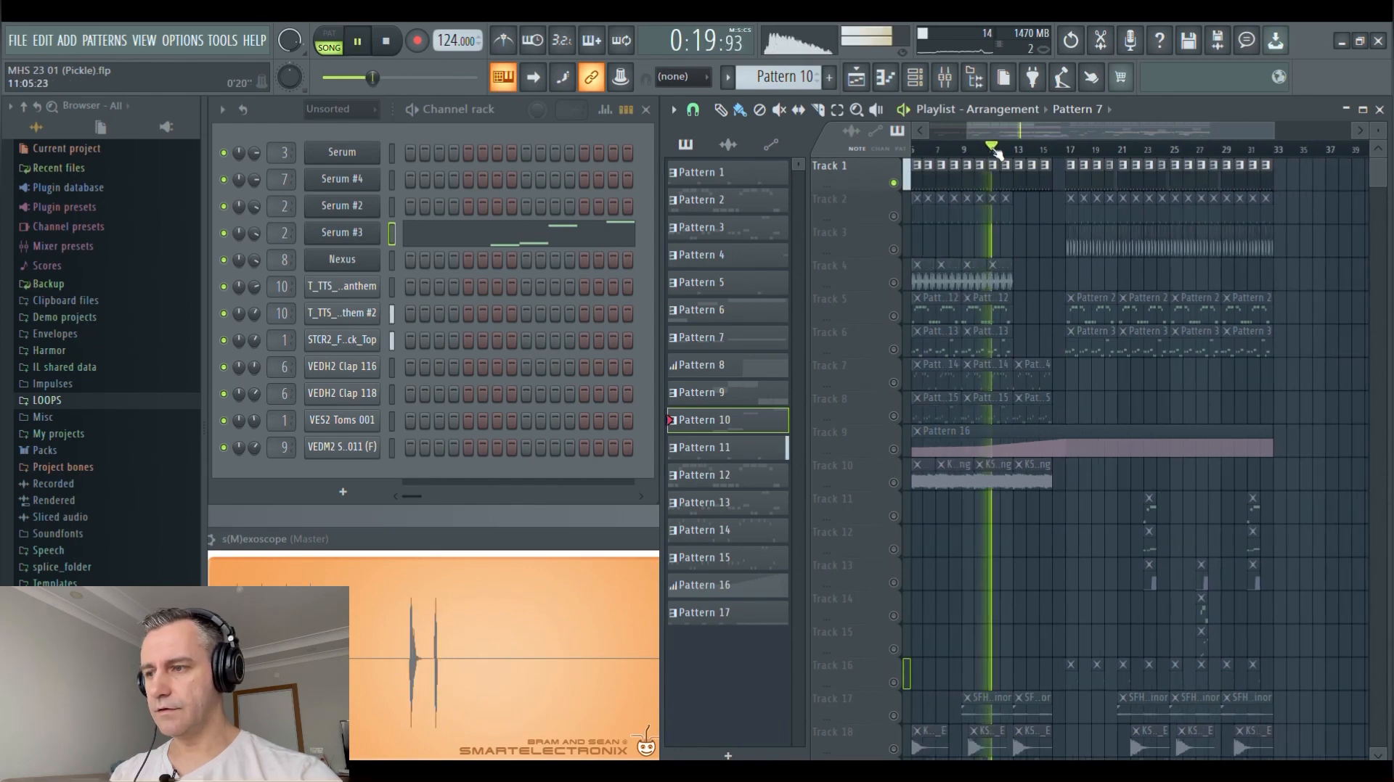
{"action": "key", "text": "space"}
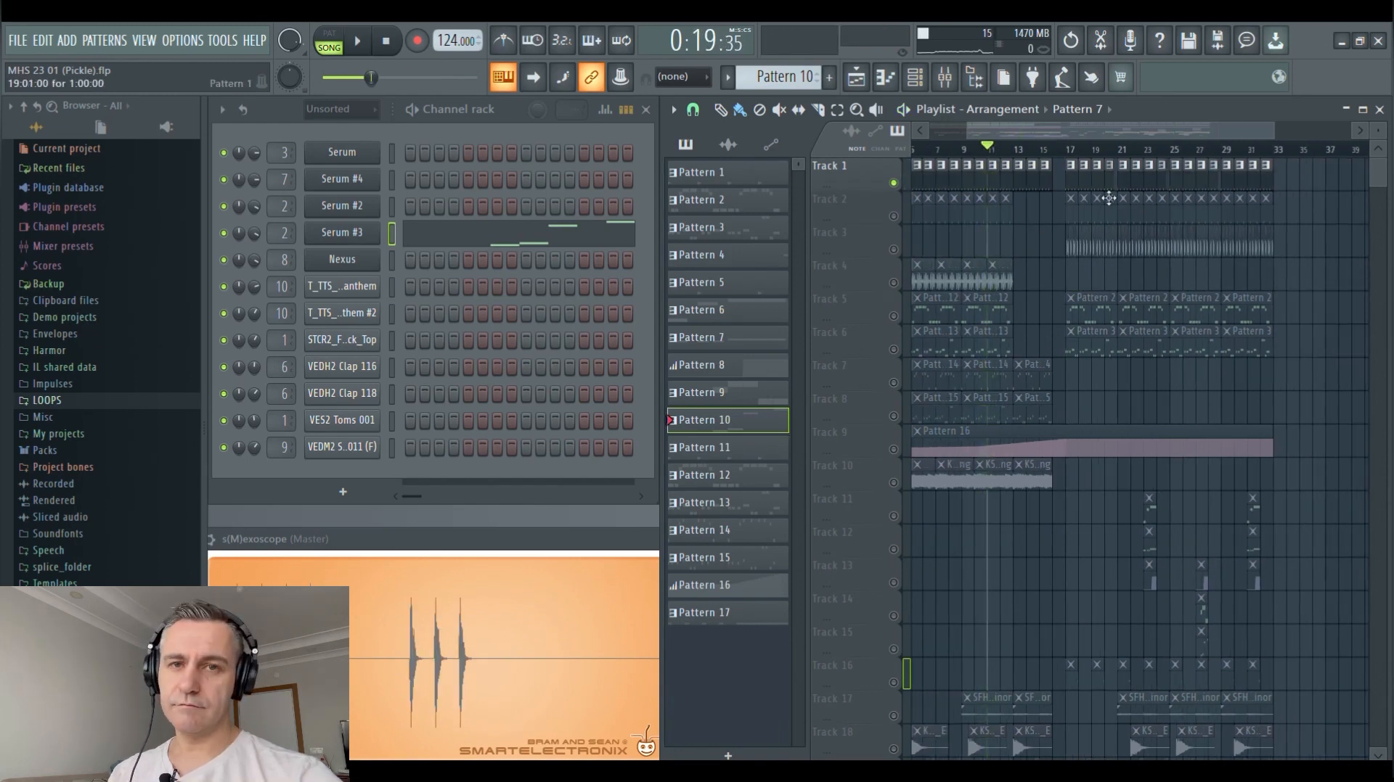
Open Pattern 1, mute the STCR2 top kick channel and audition the T_TTS_K_126_kick_loop_anthem channel while viewing its sampler settings
{"action": "double_click", "coordinate": [1082, 191]}
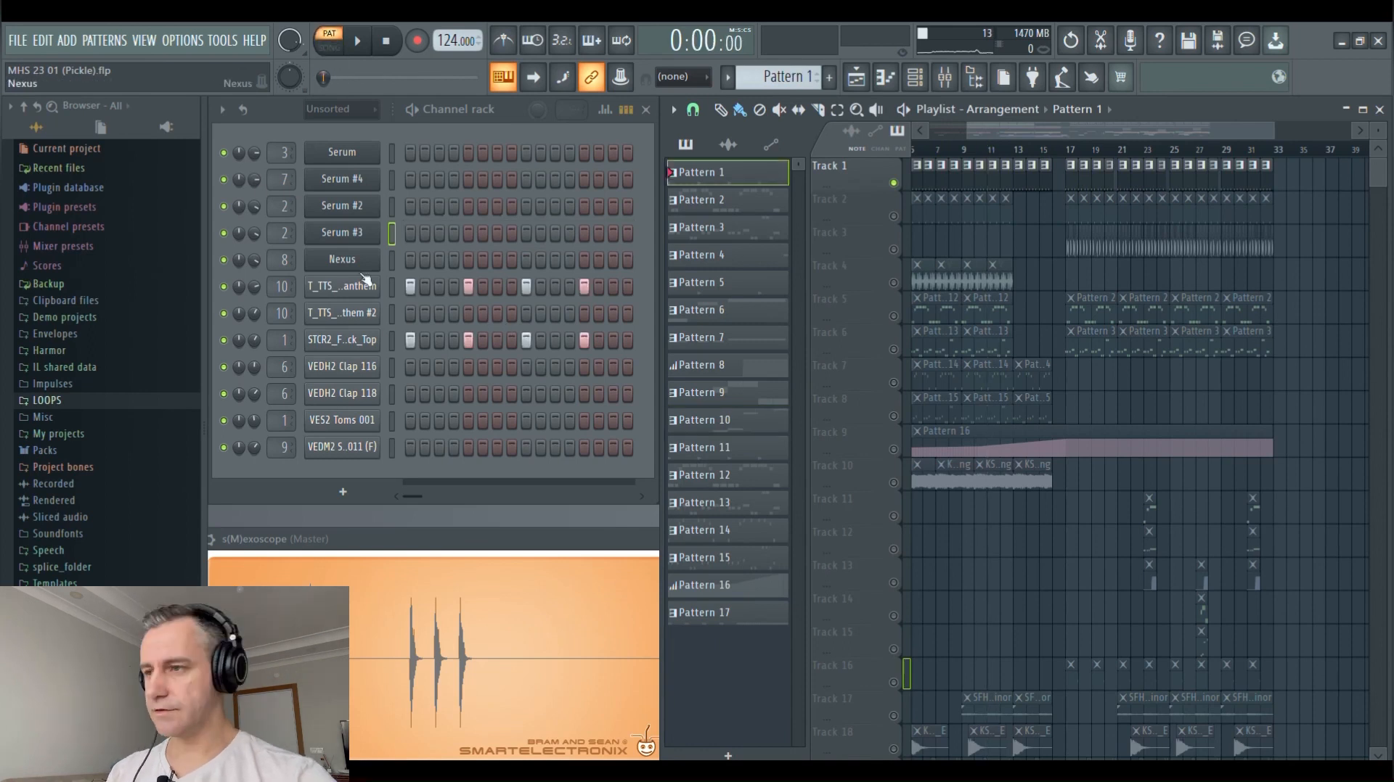
{"action": "left_click", "coordinate": [223, 339]}
{"action": "key", "text": "space"}
{"action": "left_click", "coordinate": [342, 286]}
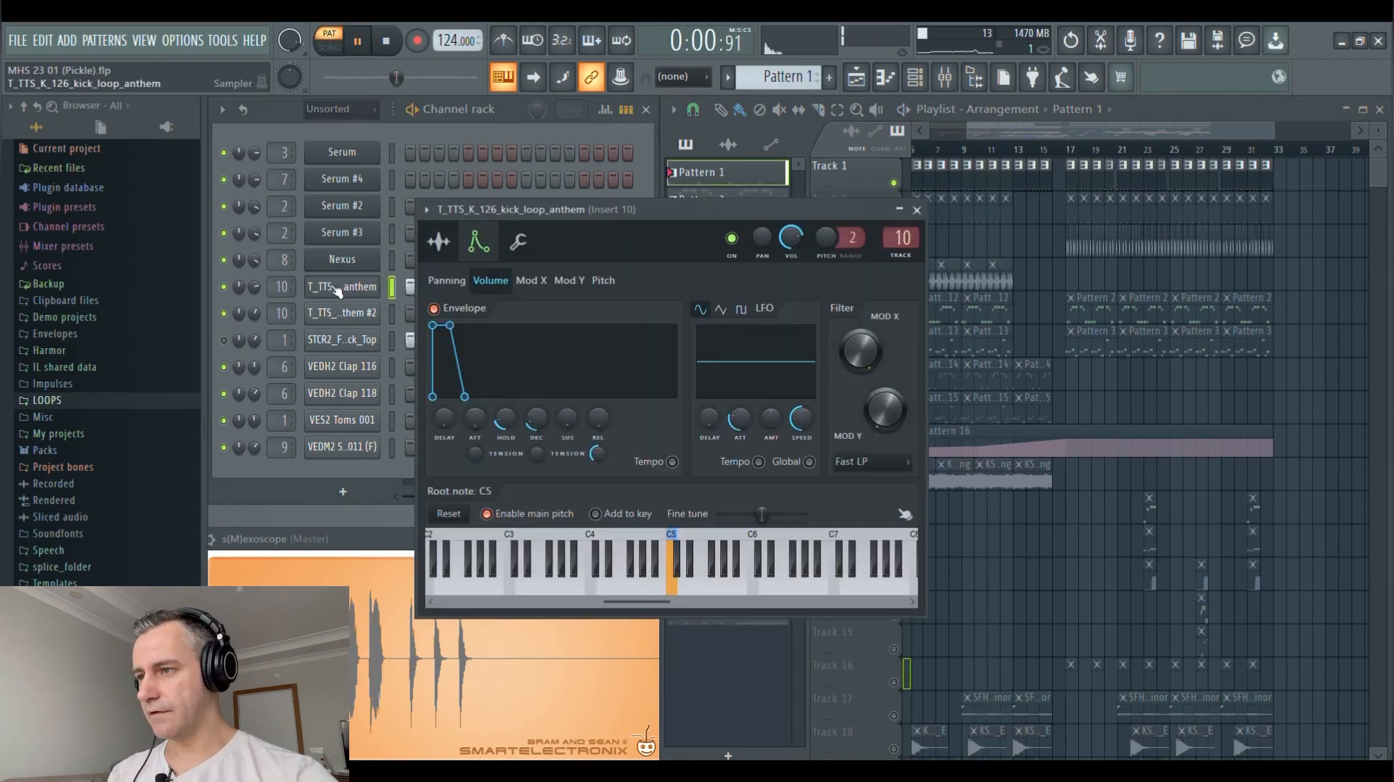
{"action": "left_click", "coordinate": [440, 246]}
{"action": "left_click", "coordinate": [346, 293]}
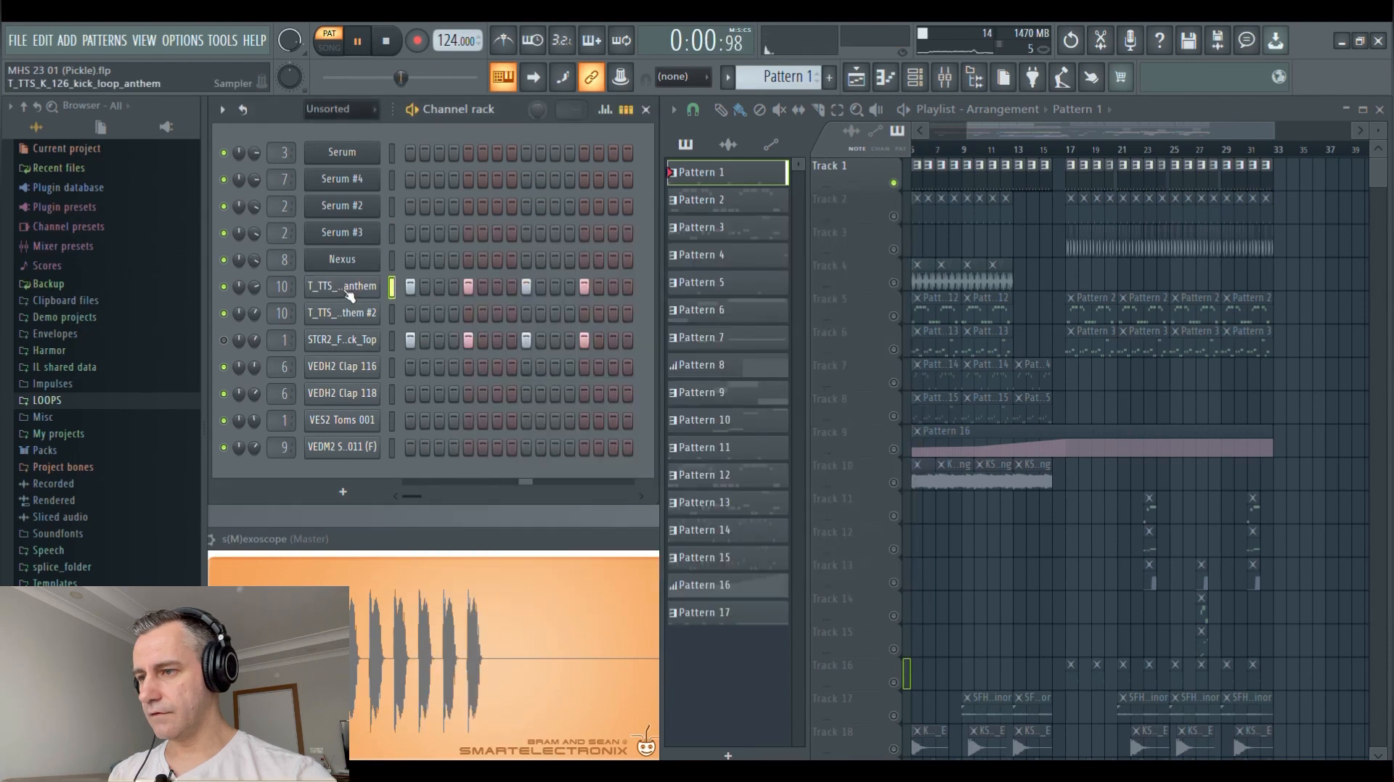
{"action": "key", "text": "space"}
Inspect the Fruity Compressor settings on mixer Insert 10, then close the effect window
{"action": "left_click", "coordinate": [945, 78]}
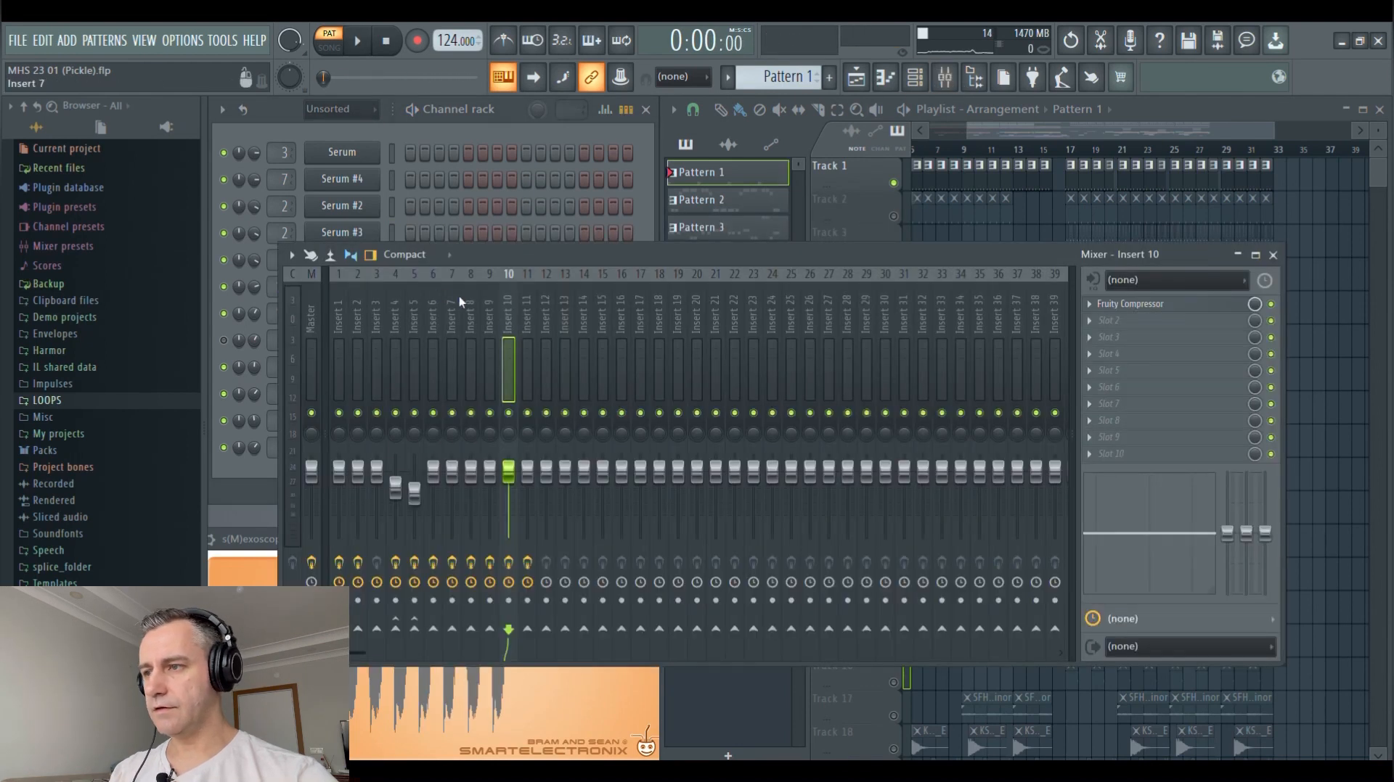
{"action": "left_click", "coordinate": [1199, 310]}
{"action": "left_click", "coordinate": [1272, 255]}
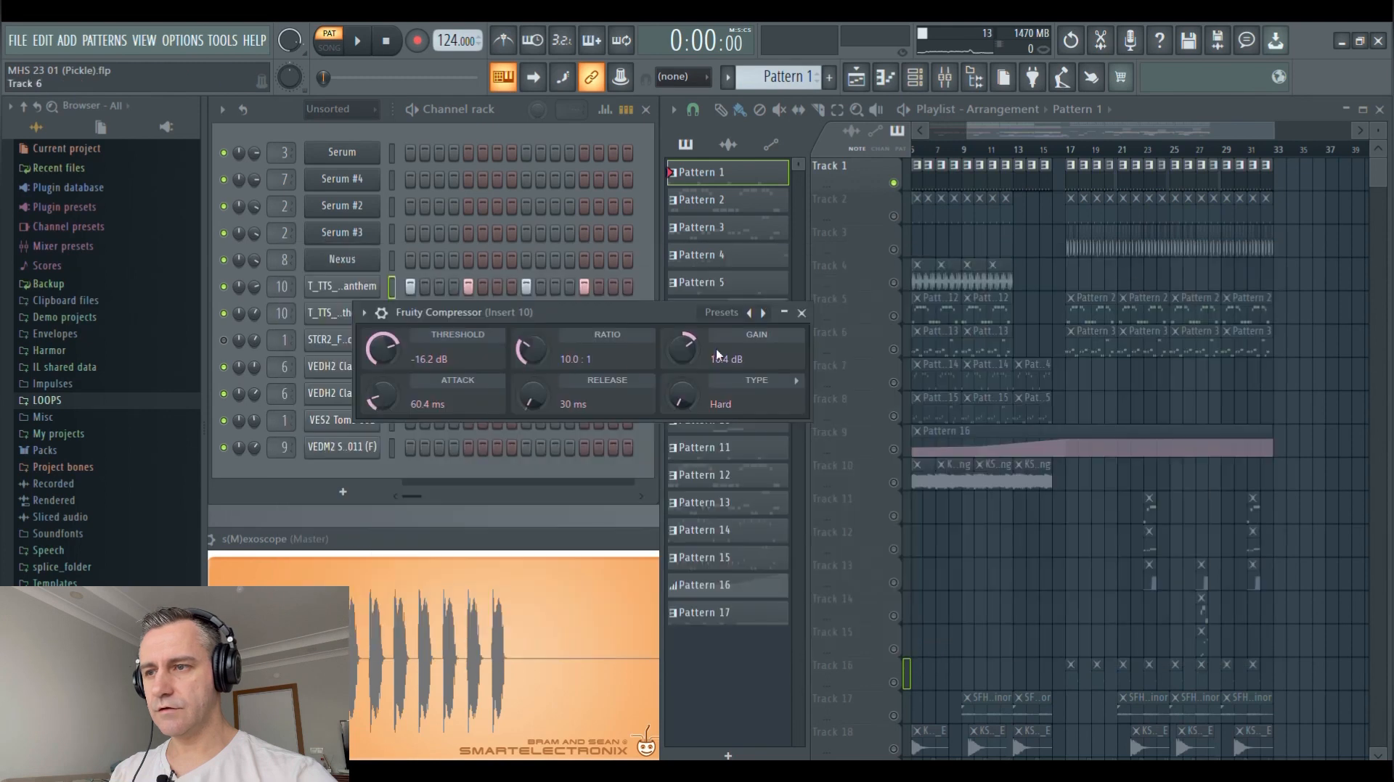
{"action": "left_click_drag", "start_coordinate": [633, 313], "coordinate": [838, 310]}
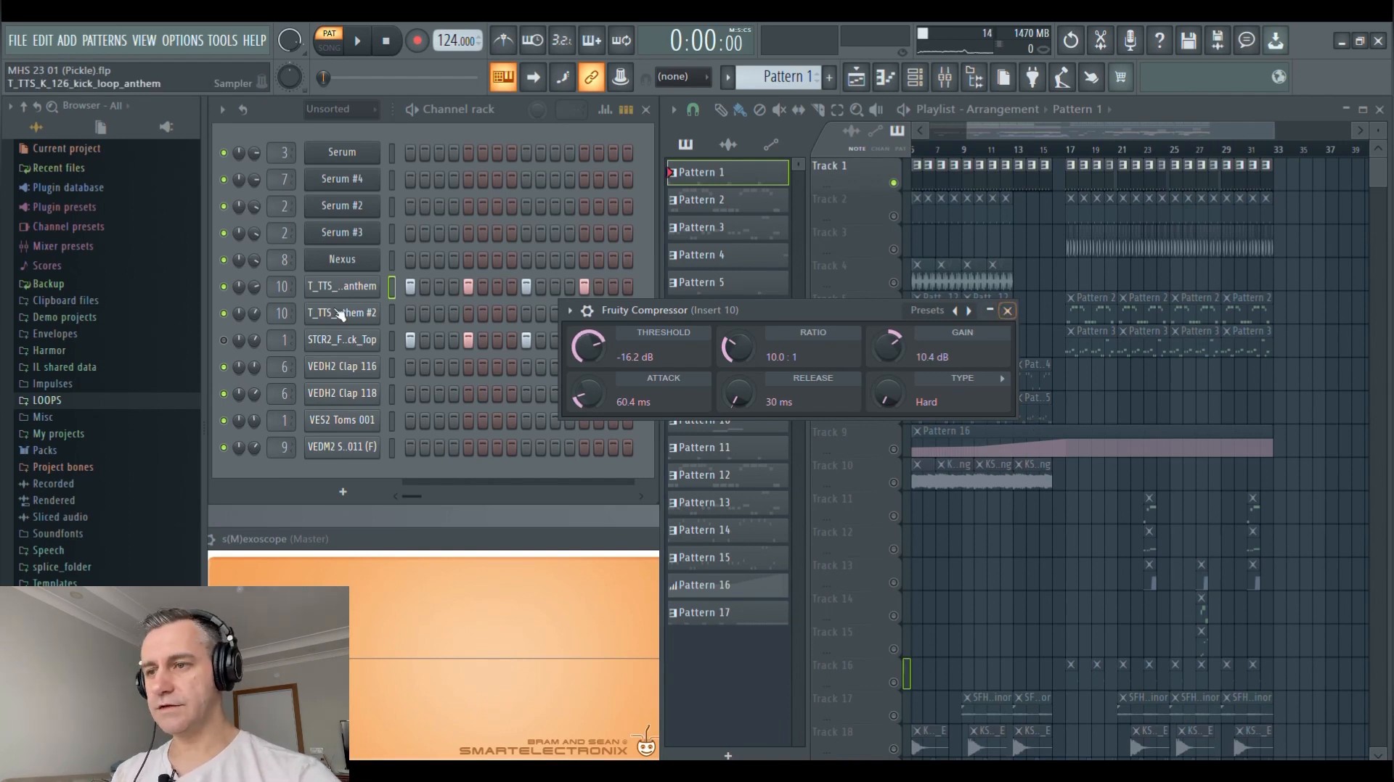
{"action": "left_click", "coordinate": [1007, 311]}
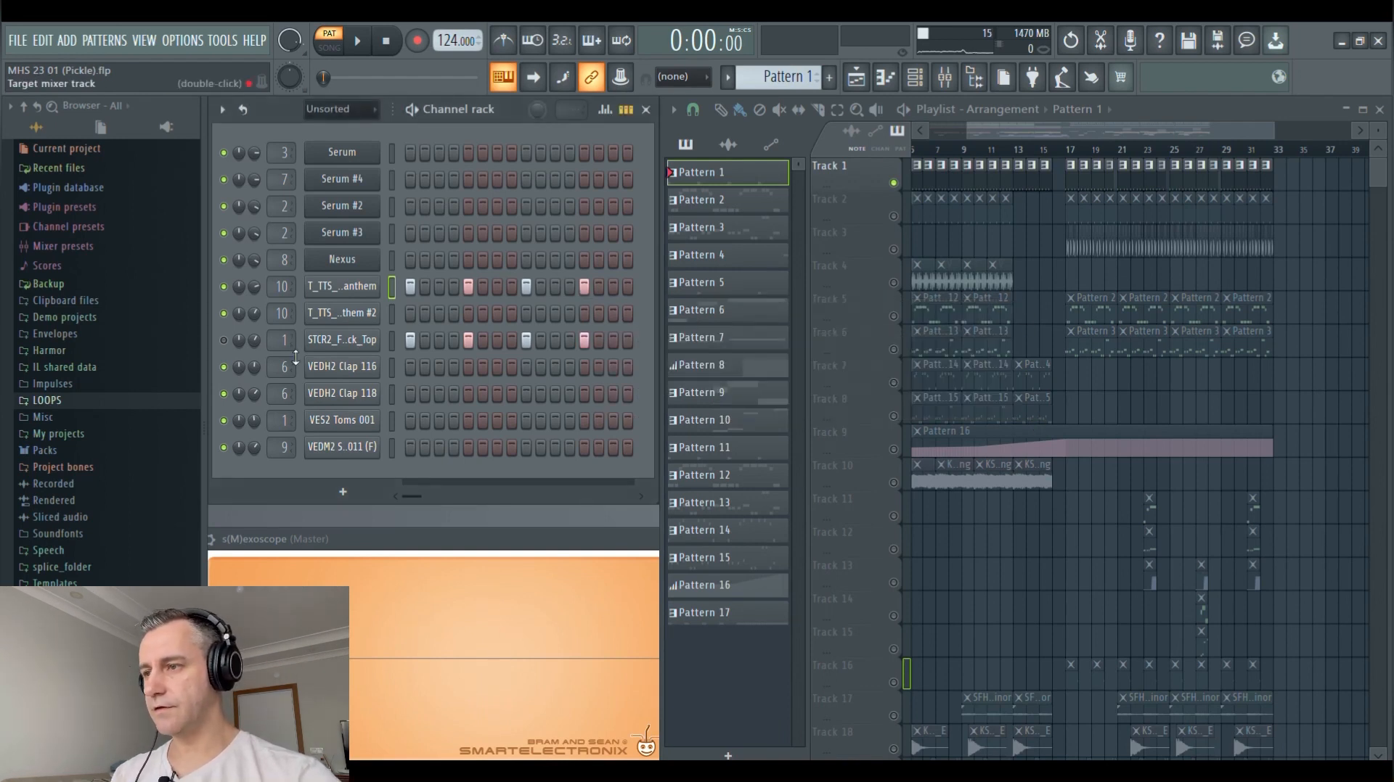
Audition the STCR2 top kick channel on its own in Pattern 1, then turn the other channels back on
{"action": "left_click", "coordinate": [349, 344]}
{"action": "key", "text": "space"}
{"action": "left_click", "coordinate": [345, 344]}
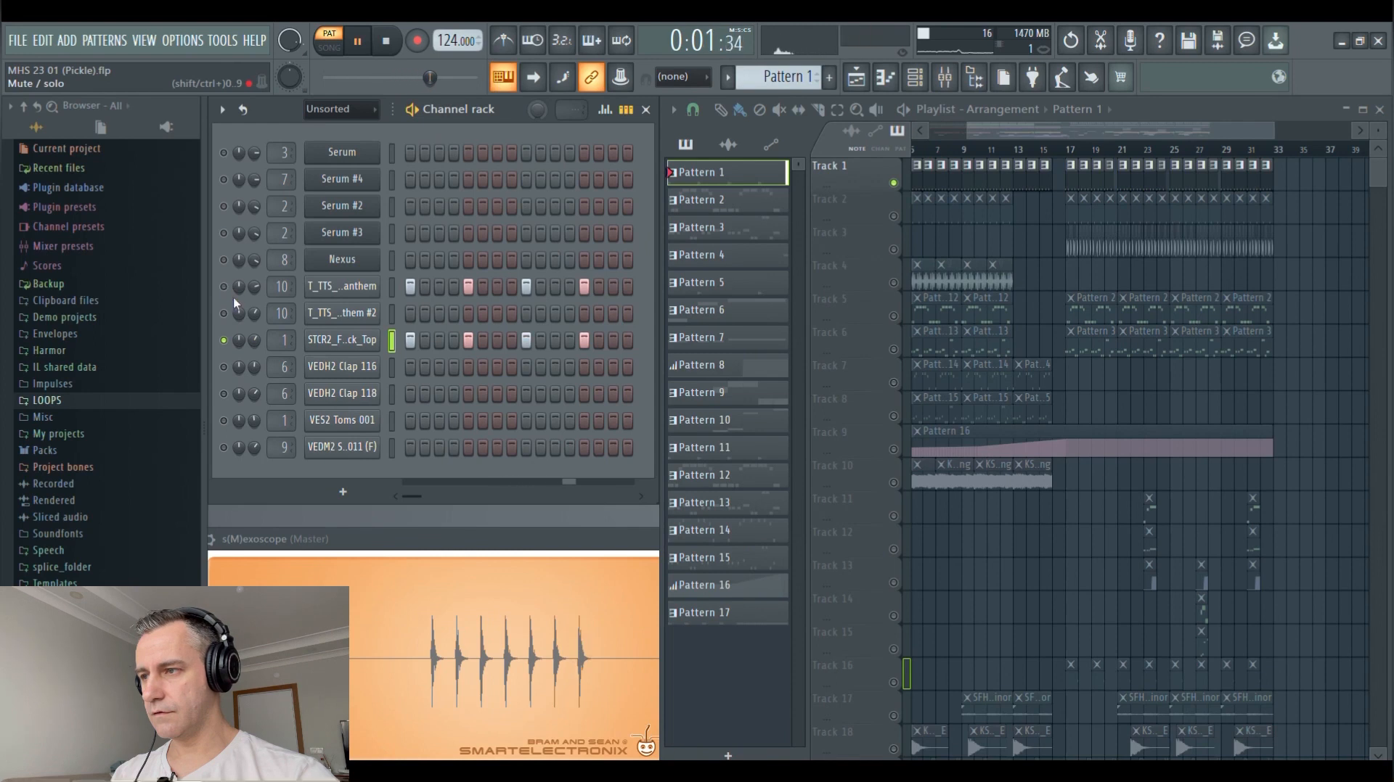
{"action": "left_click", "coordinate": [225, 342]}
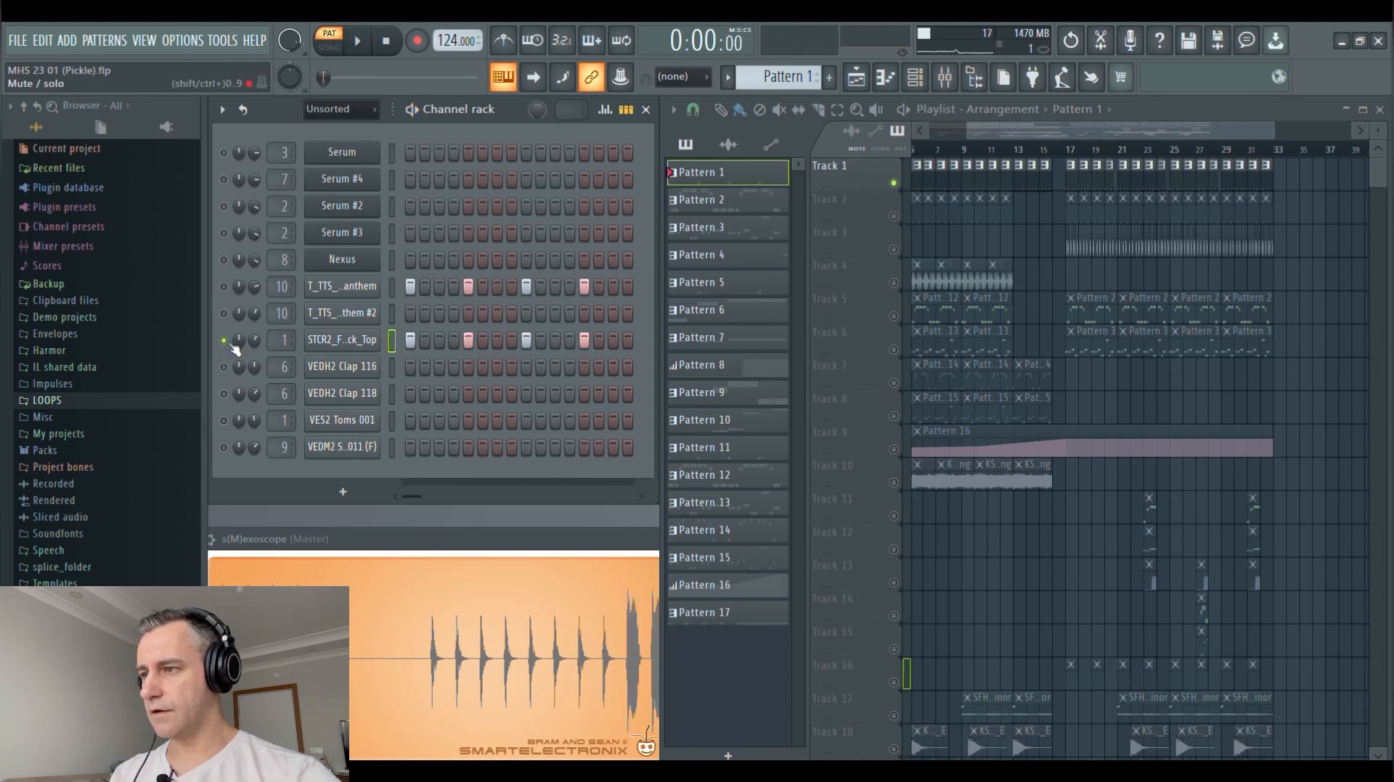
Inspect the Fruity parametric EQ 2 and CamelCrusher effects on mixer Insert 1, then close both
{"action": "left_click", "coordinate": [945, 77]}
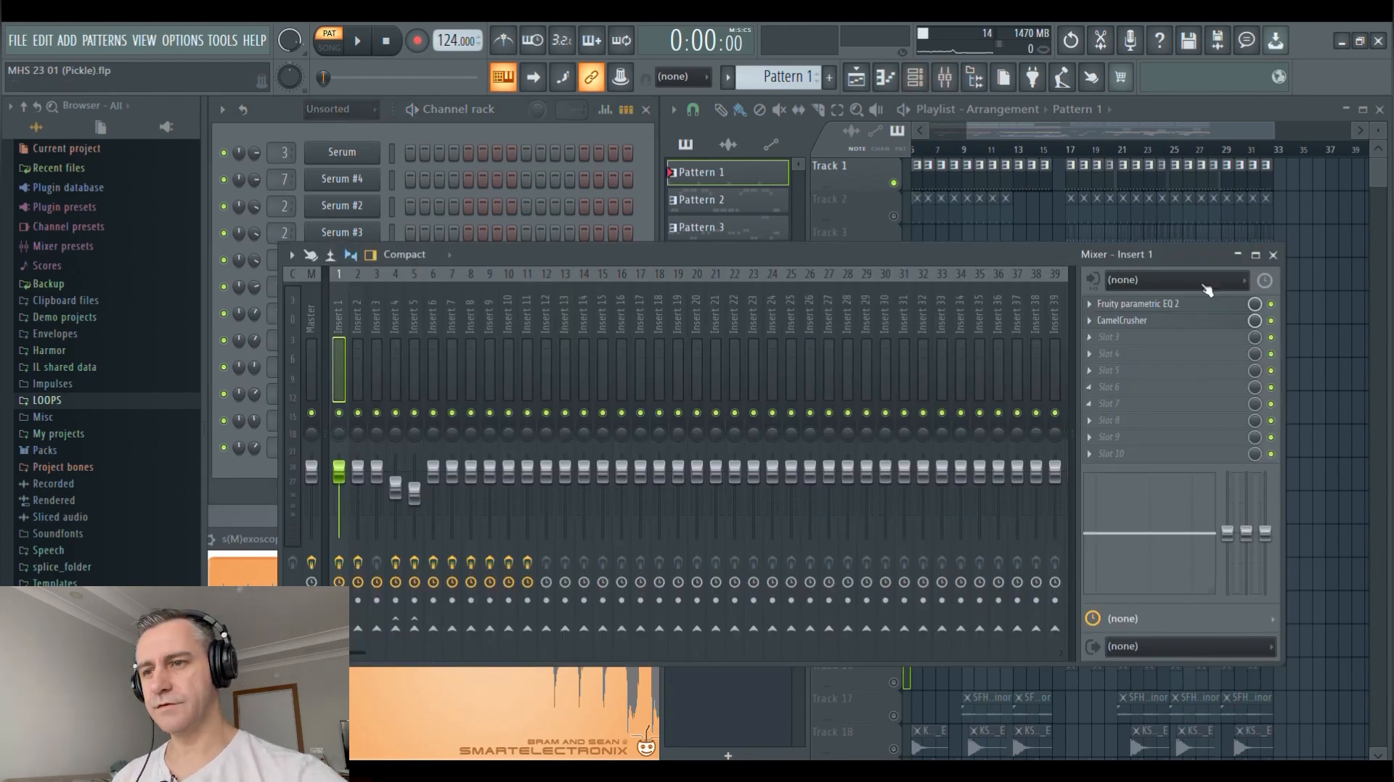
{"action": "left_click", "coordinate": [1212, 305]}
{"action": "left_click", "coordinate": [1205, 320]}
{"action": "left_click", "coordinate": [1272, 255]}
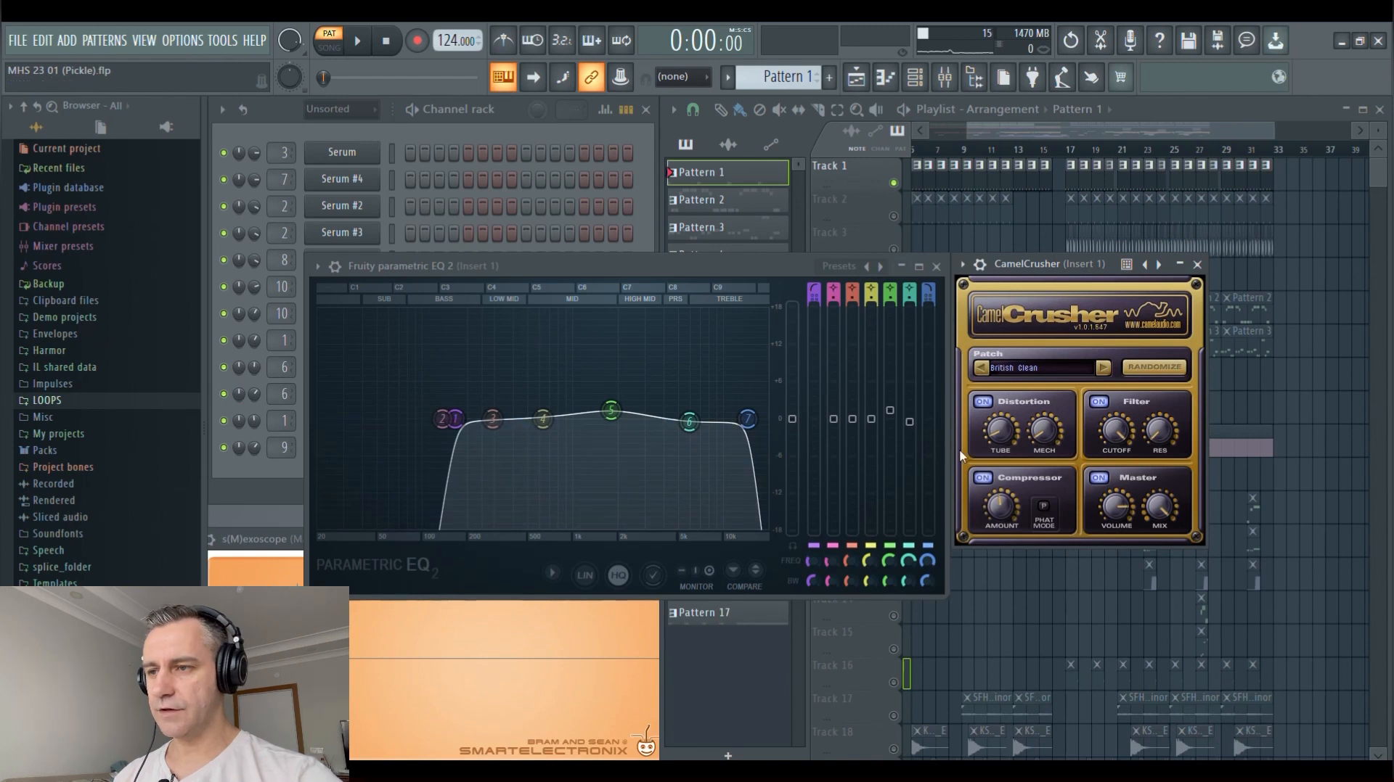
{"action": "left_click", "coordinate": [739, 261]}
{"action": "key", "text": "Escape"}
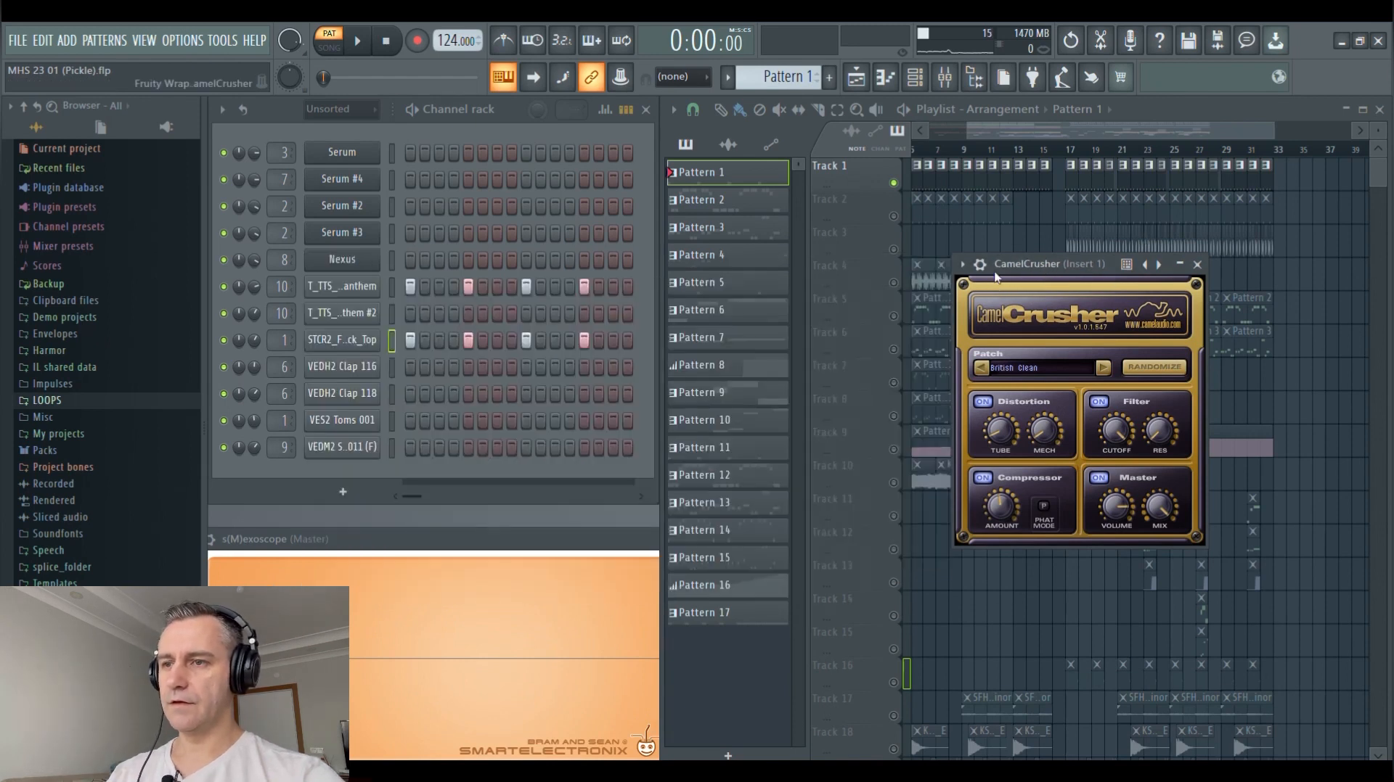
{"action": "left_click", "coordinate": [1025, 258]}
{"action": "key", "text": "Escape"}
Solo Track 2 in the playlist and play it in song mode from bar 8
{"action": "scroll", "coordinate": [1162, 244], "scroll_direction": "down", "scroll_amount": 2}
{"action": "right_click", "coordinate": [893, 216]}
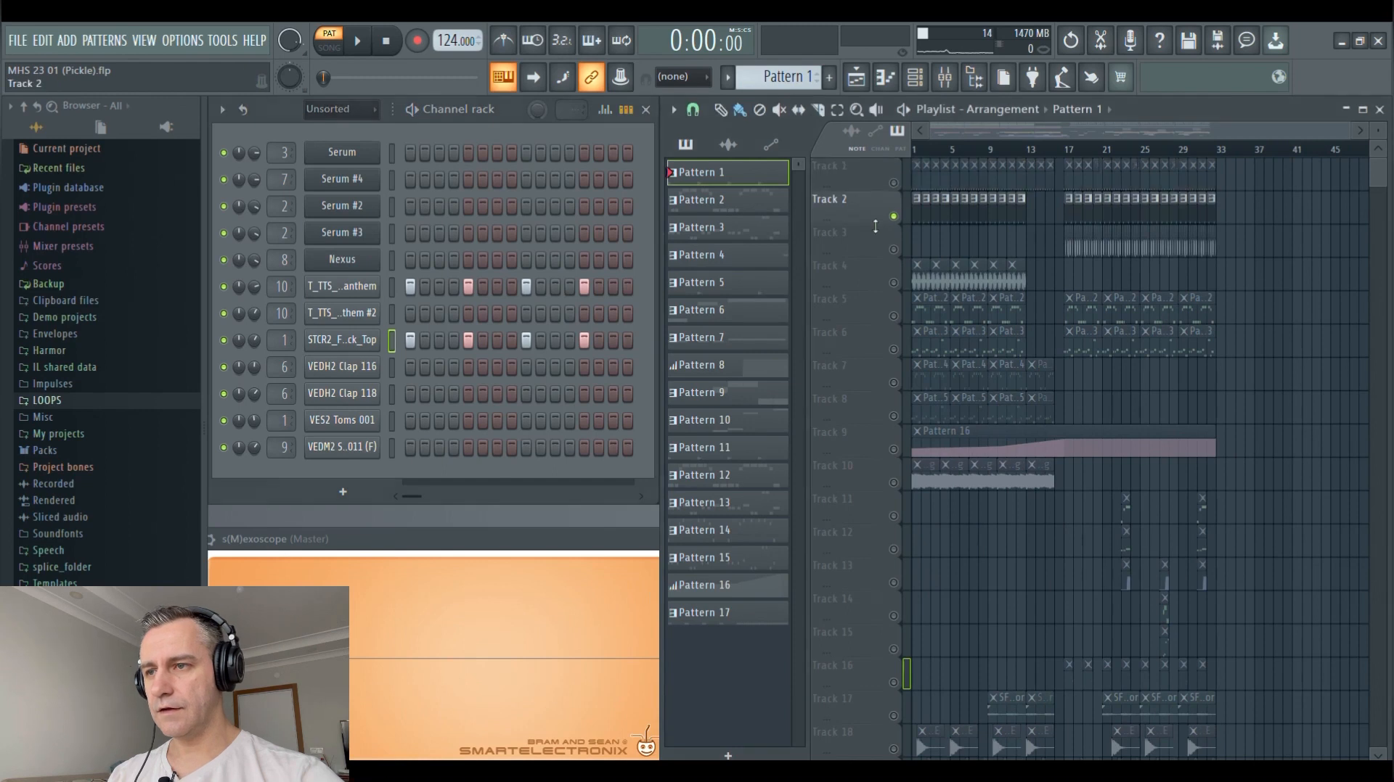
{"action": "scroll", "coordinate": [875, 226], "scroll_direction": "up", "scroll_amount": 4}
{"action": "scroll", "coordinate": [876, 226], "scroll_direction": "down", "scroll_amount": 3}
{"action": "key", "text": "space"}
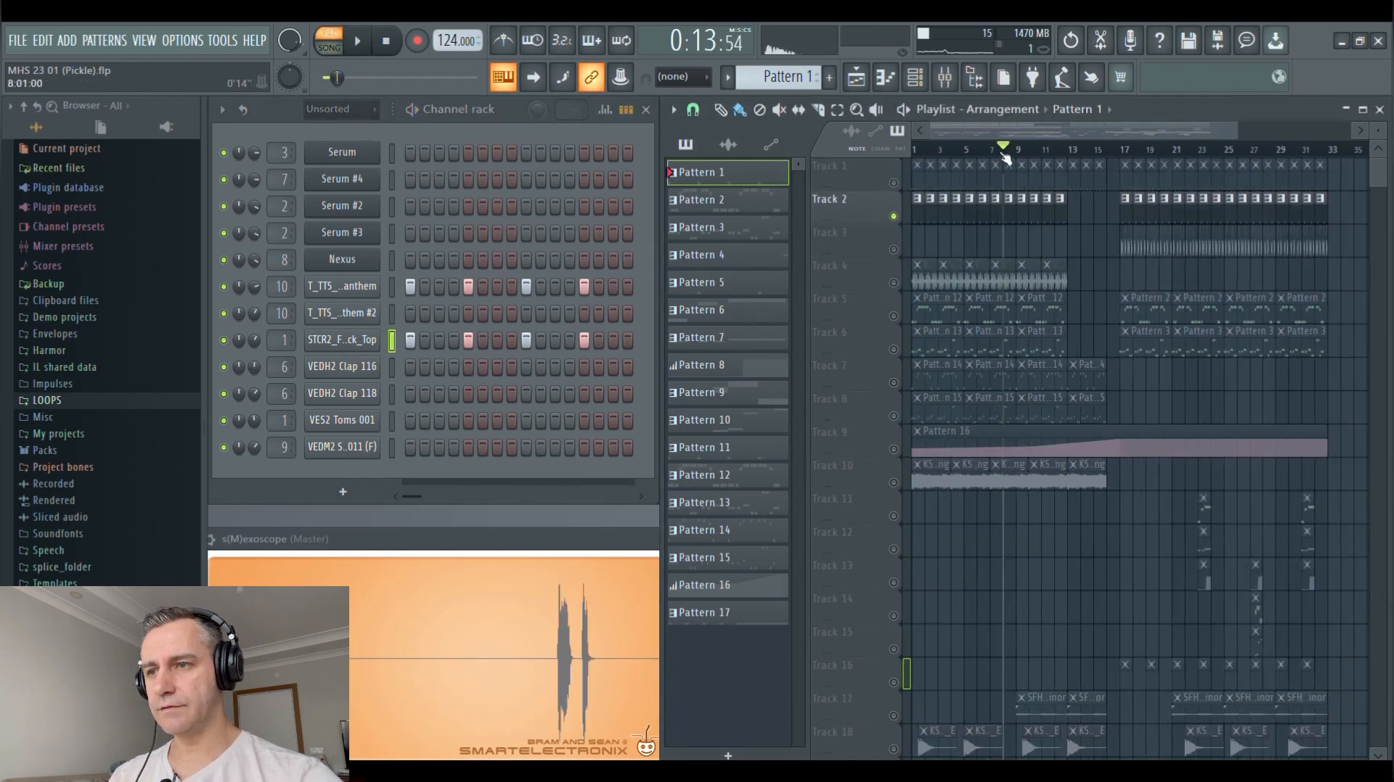
{"action": "scroll", "coordinate": [854, 239], "scroll_direction": "up", "scroll_amount": 2}
{"action": "scroll", "coordinate": [855, 239], "scroll_direction": "down", "scroll_amount": 2}
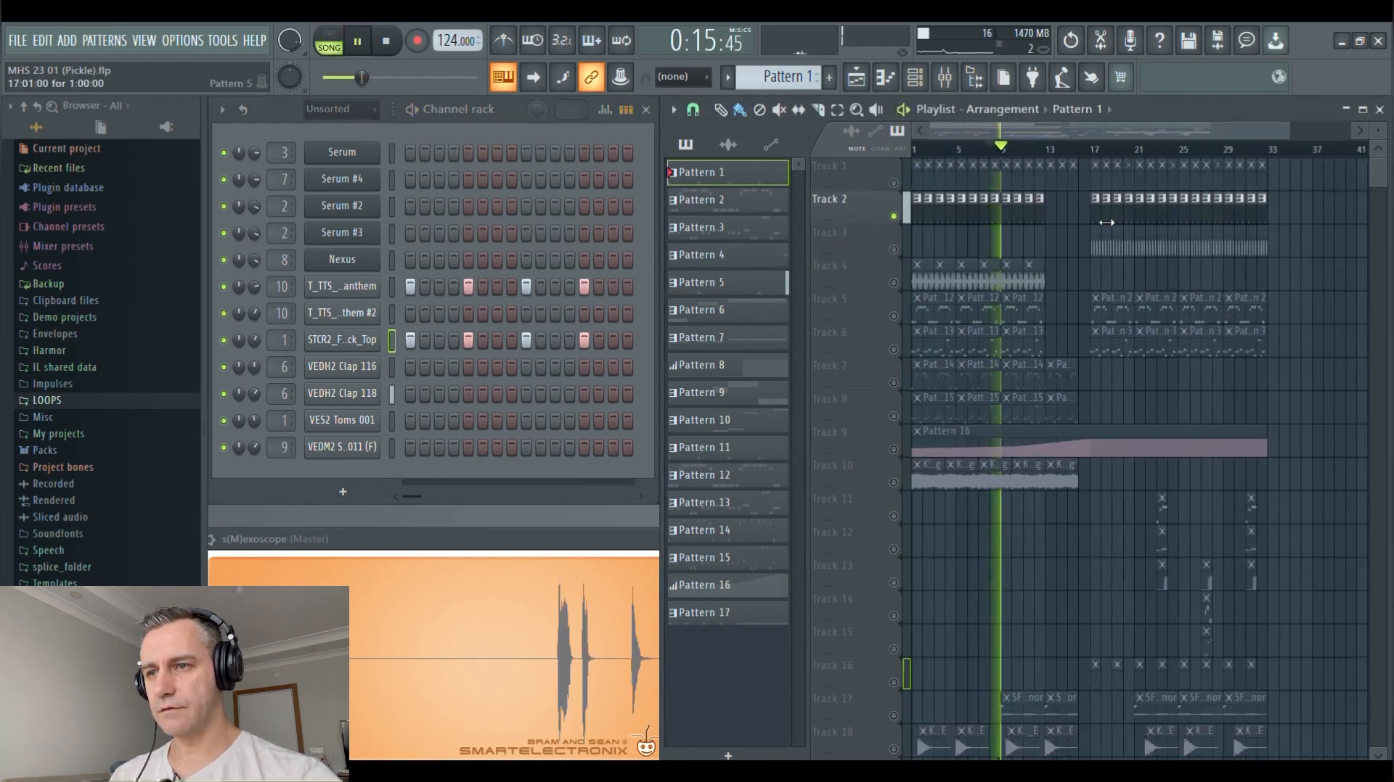
Open Pattern 5 in pattern mode and audition VEDH2 Clap 116 and VEDH2 Clap 118 separately
{"action": "left_click", "coordinate": [1102, 219]}
{"action": "key", "text": "space"}
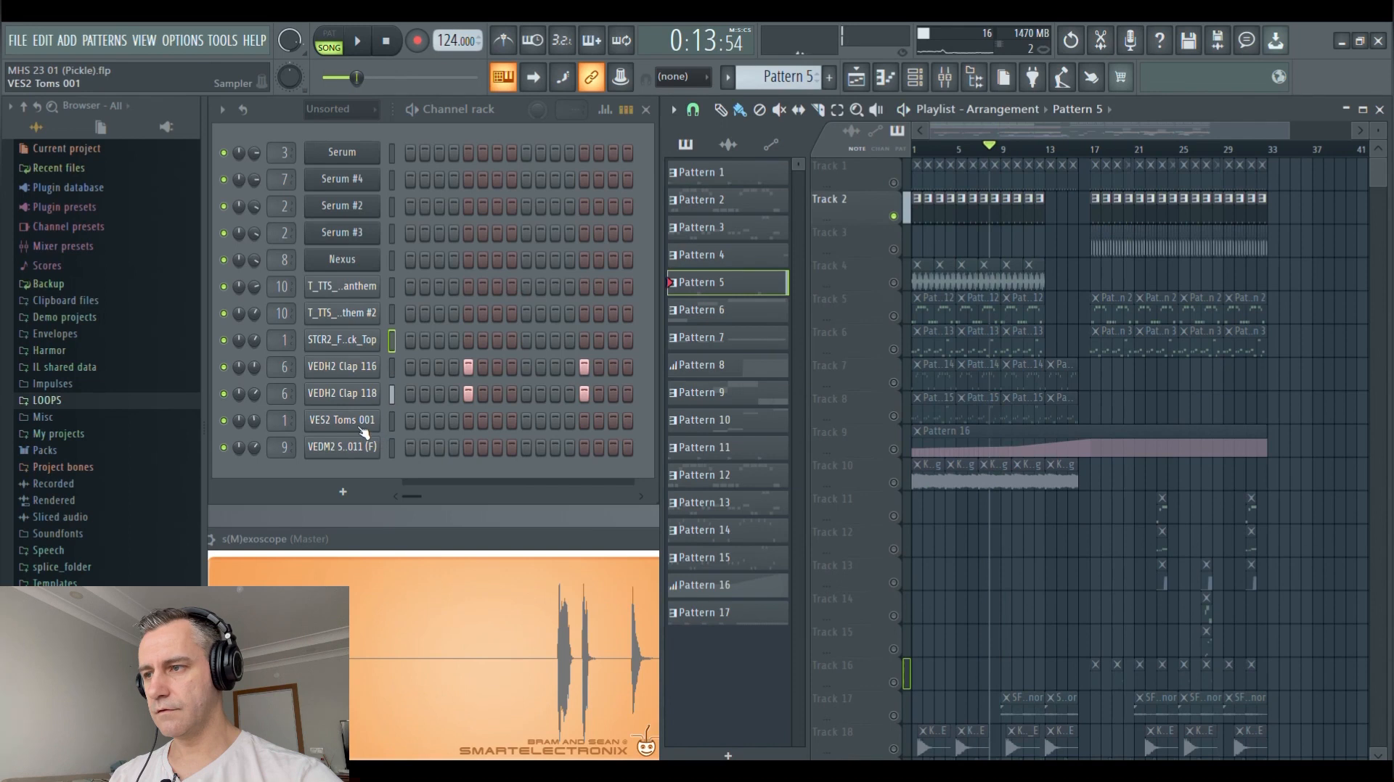
{"action": "left_click", "coordinate": [328, 42]}
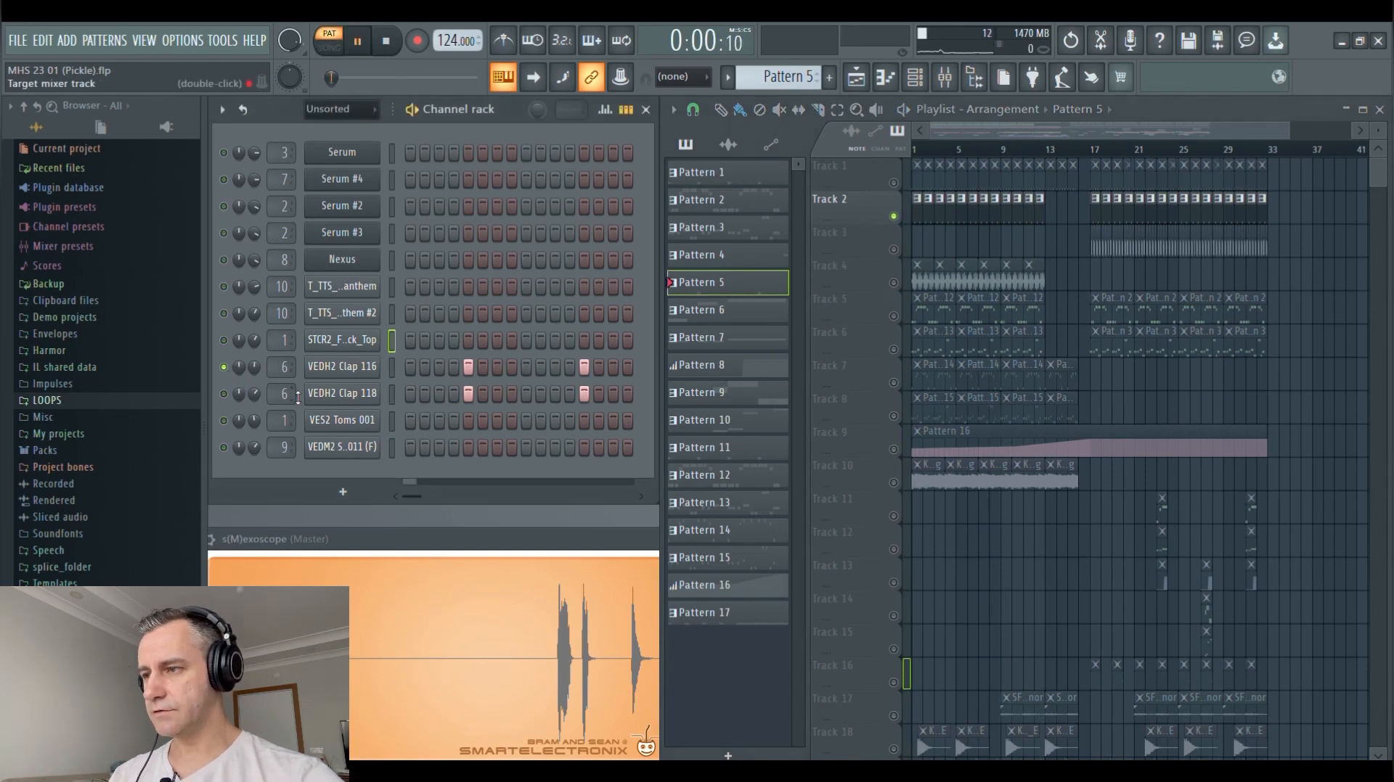
{"action": "left_click", "coordinate": [225, 394]}
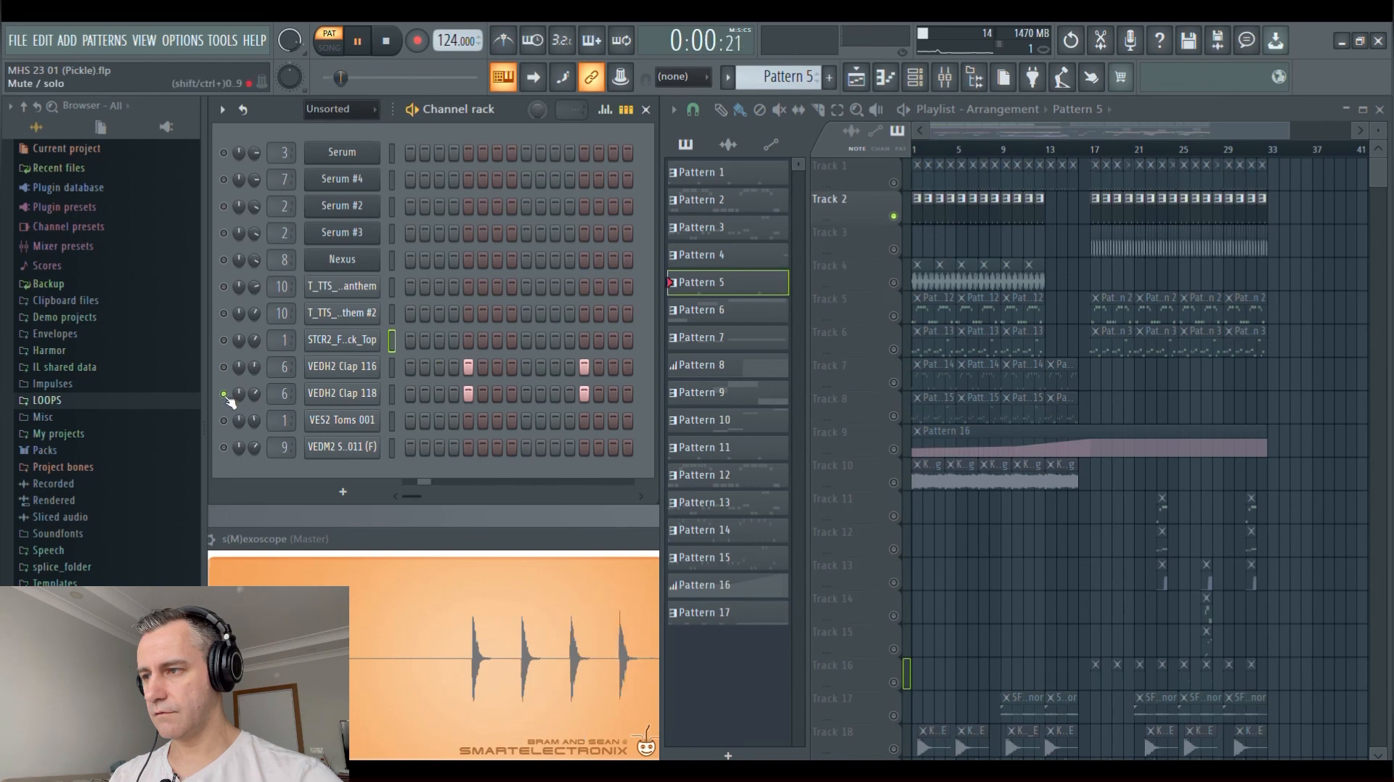
Open Fruity parametric EQ 2, CamelCrusher, Fruity Stereo Enhancer and Fruity Reeverb 2 from mixer Insert 6, then close the mixer
{"action": "left_click", "coordinate": [944, 78]}
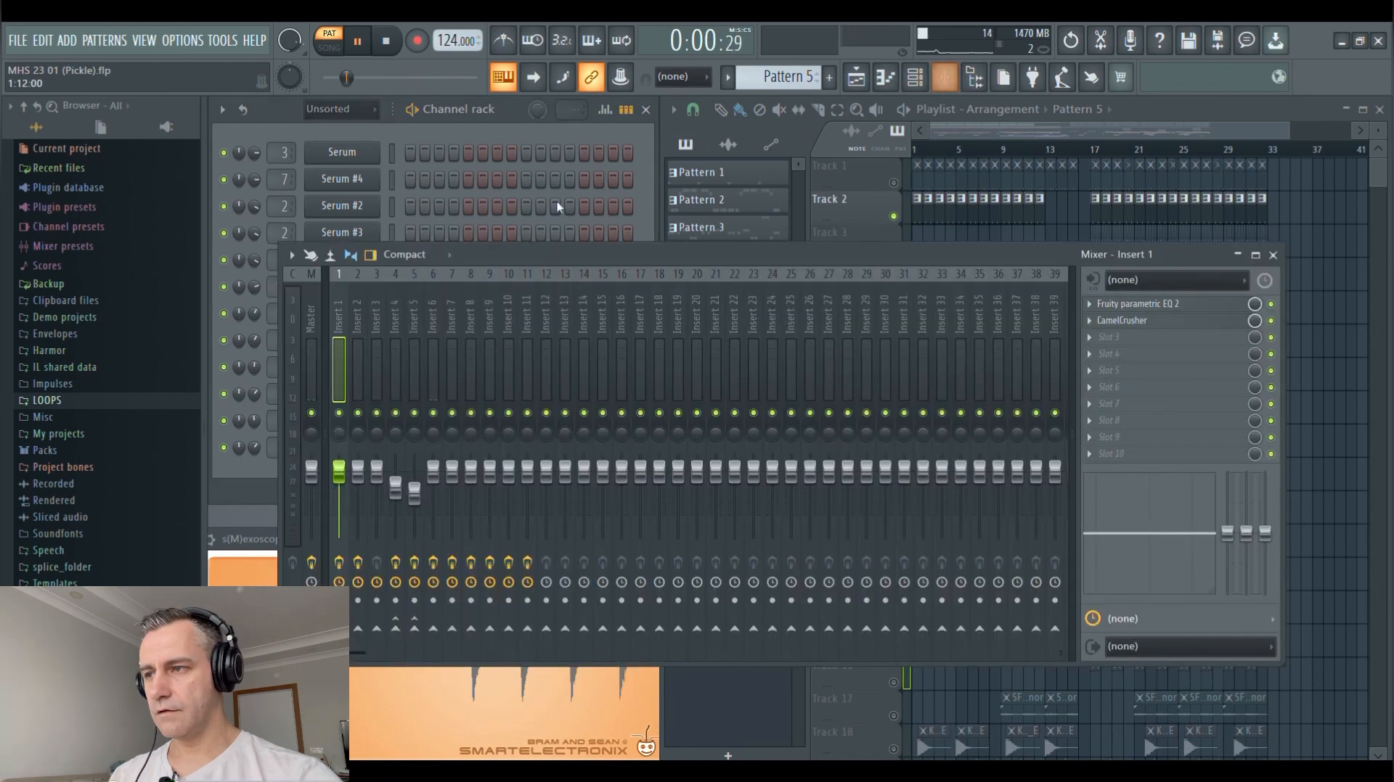
{"action": "left_click", "coordinate": [433, 312]}
{"action": "key", "text": "space"}
{"action": "left_click", "coordinate": [1153, 305]}
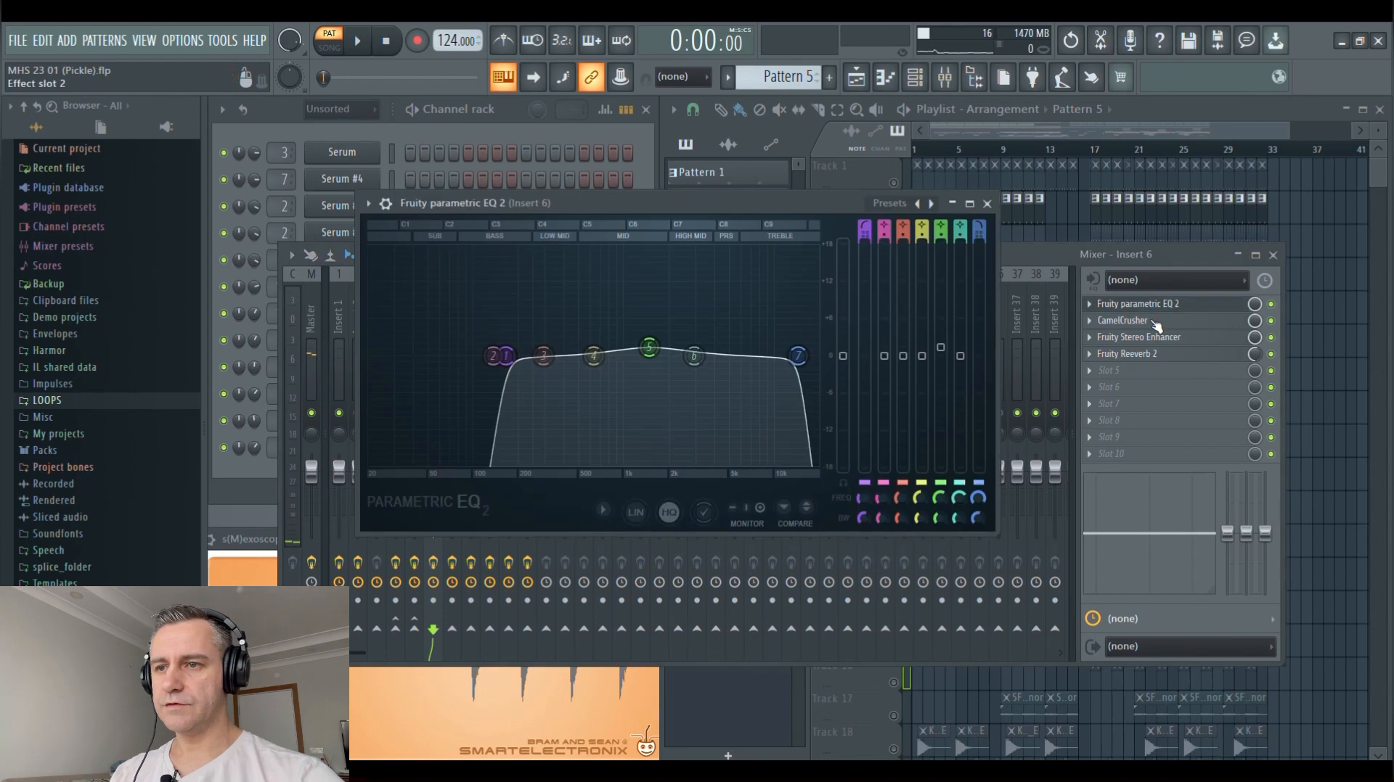
{"action": "left_click", "coordinate": [1139, 320]}
{"action": "left_click", "coordinate": [1147, 337]}
{"action": "left_click", "coordinate": [1146, 353]}
{"action": "left_click", "coordinate": [1272, 255]}
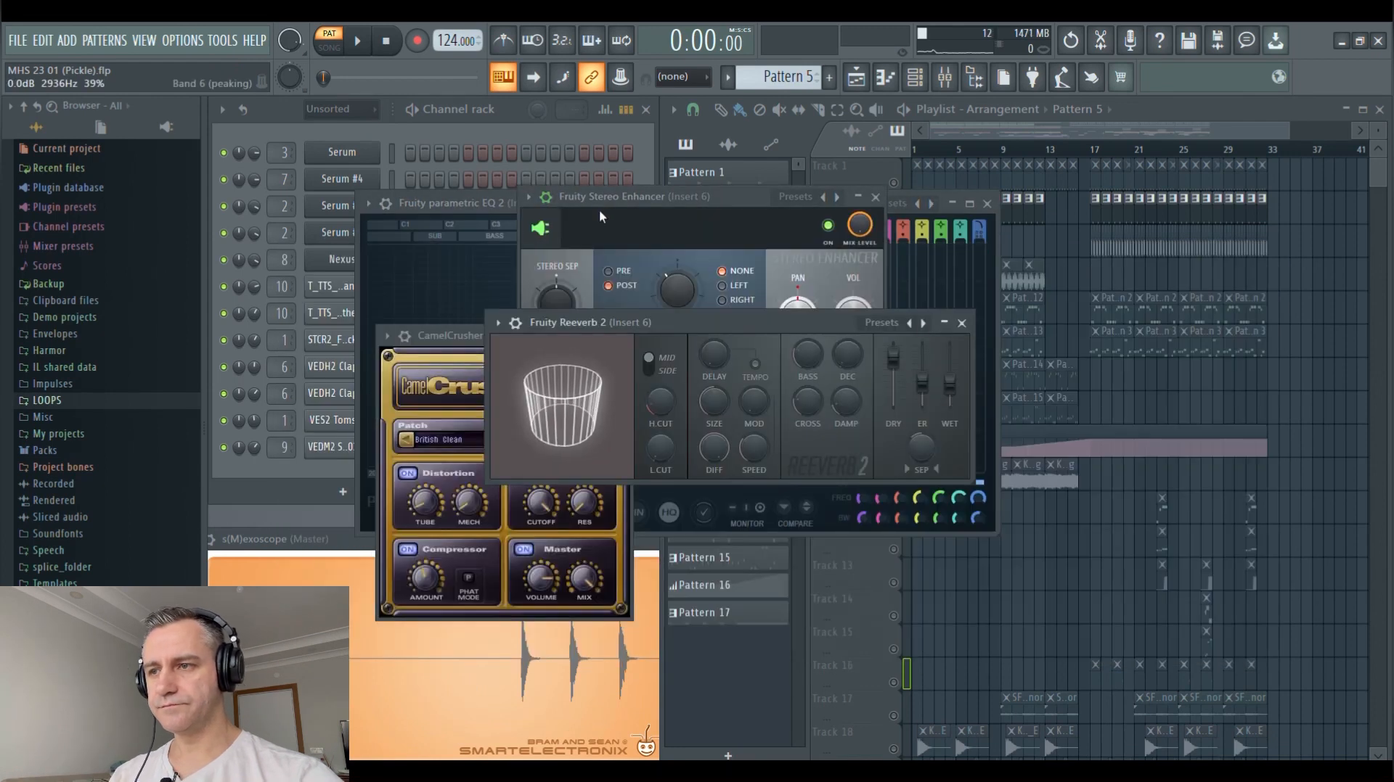
Review the Fruity Stereo Enhancer while playing Pattern 5, close it, and move Fruity Reeverb 2 clear of CamelCrusher
{"action": "left_click_drag", "start_coordinate": [642, 198], "coordinate": [781, 148]}
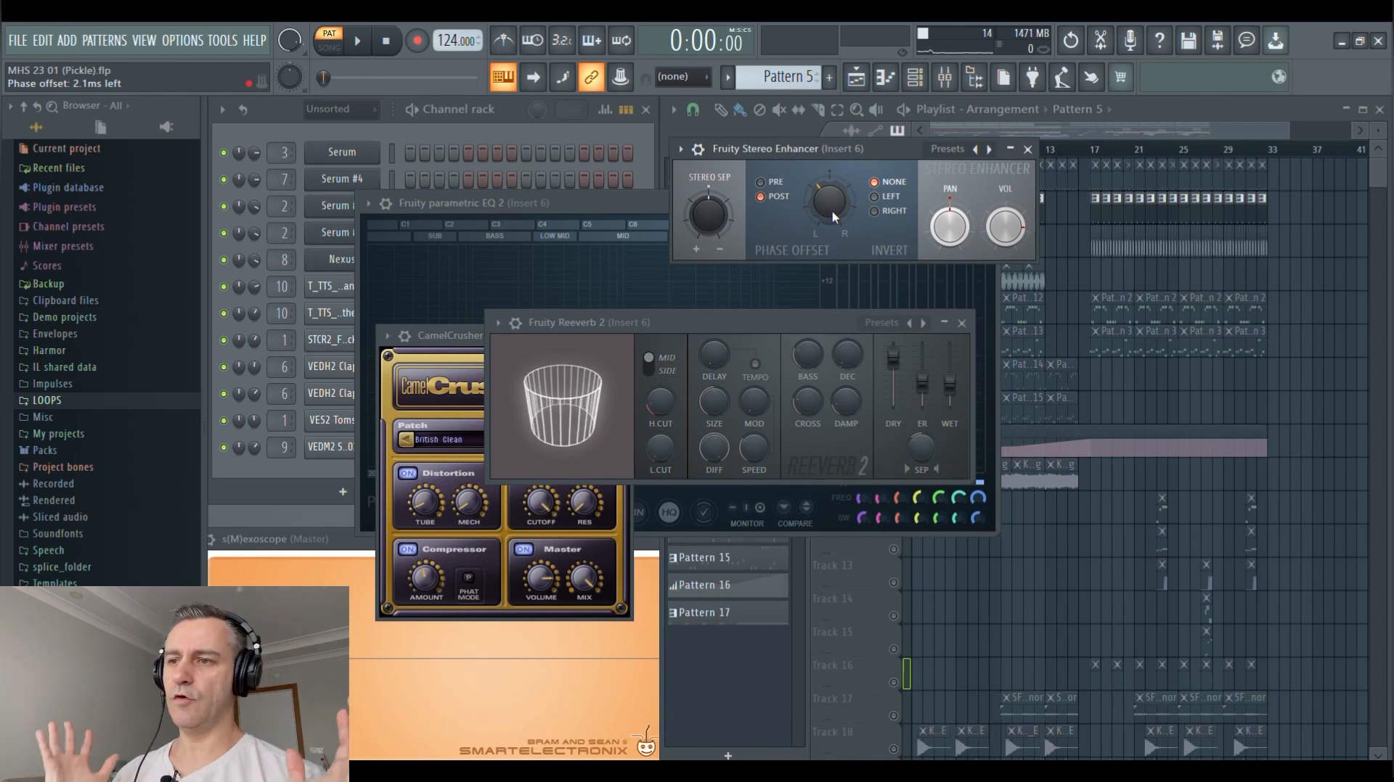
{"action": "key", "text": "space"}
{"action": "left_click", "coordinate": [1027, 150]}
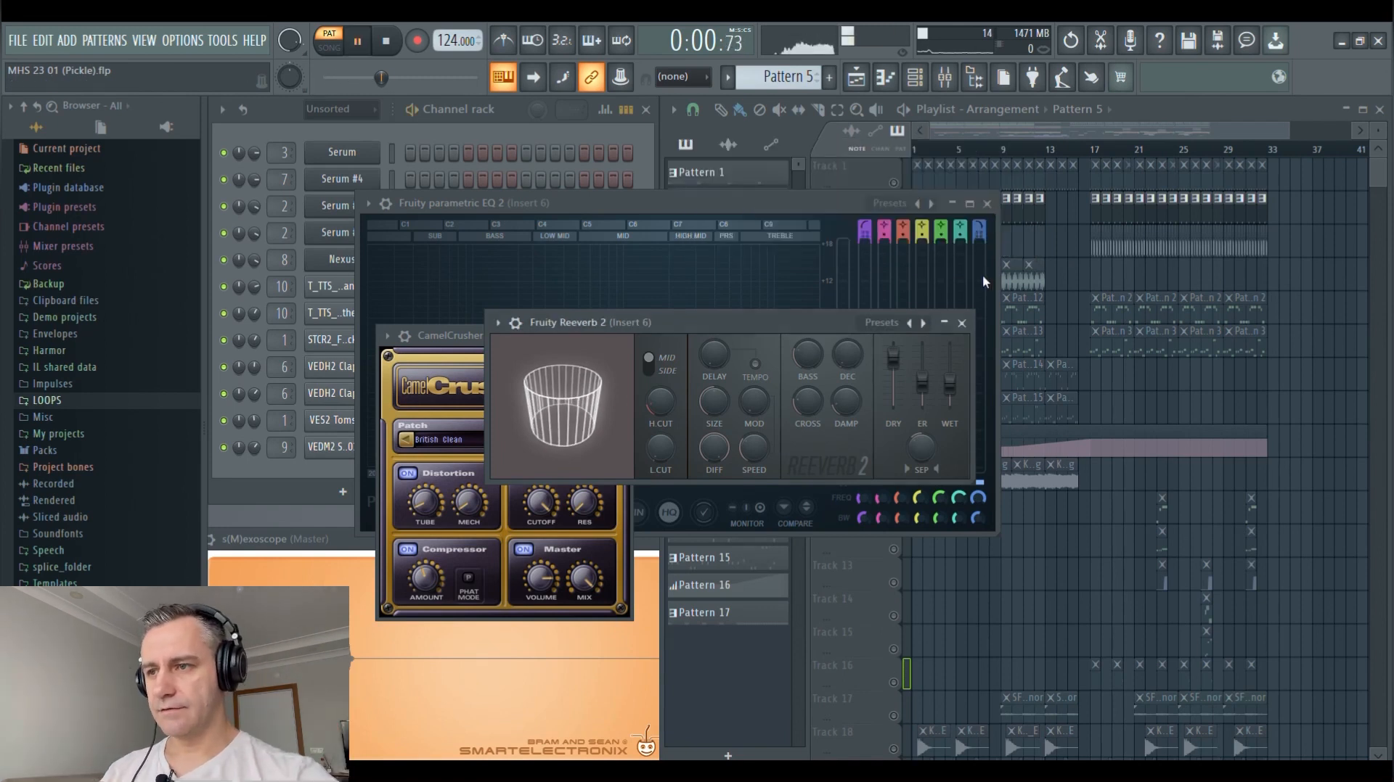
{"action": "key", "text": "space"}
{"action": "left_click_drag", "start_coordinate": [828, 321], "coordinate": [958, 230]}
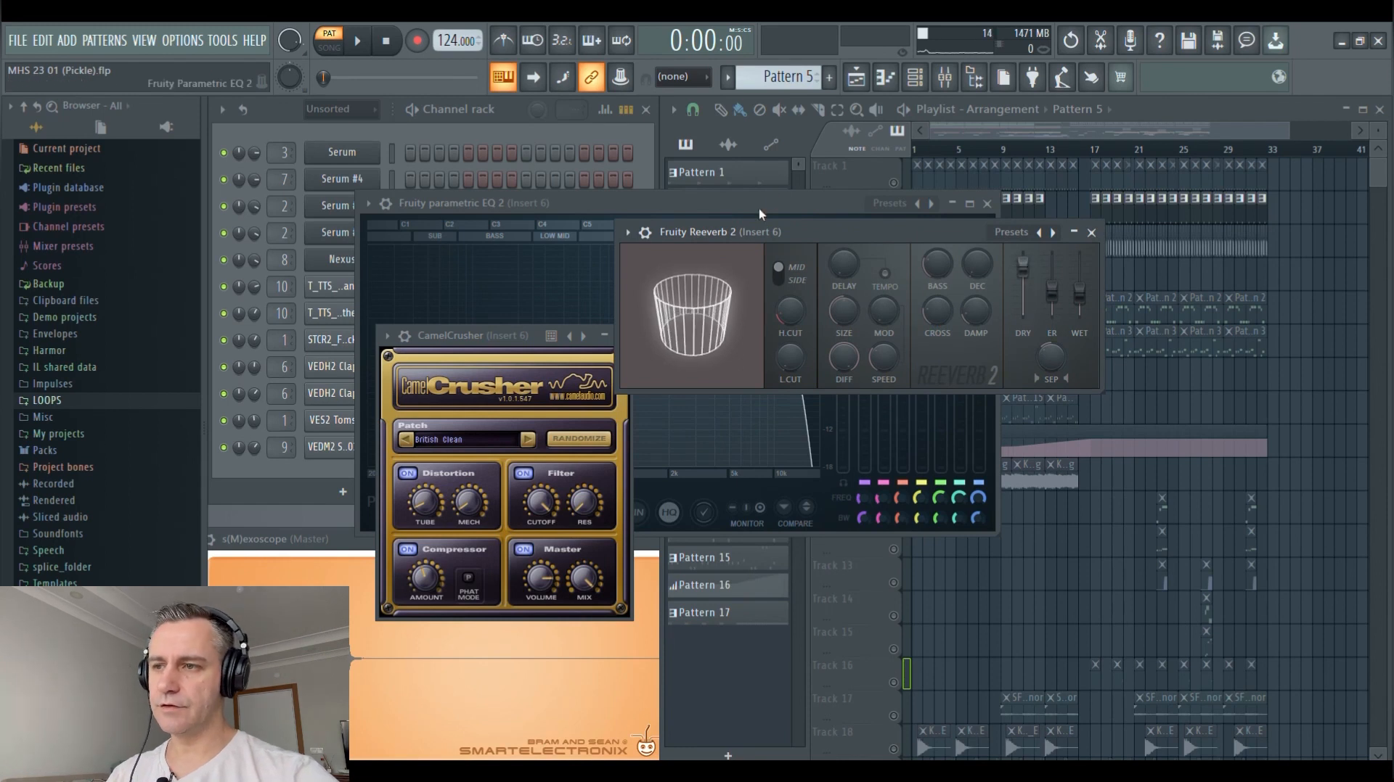
Review the Fruity Reeverb 2, Fruity parametric EQ 2 and CamelCrusher effects of Insert 6, closing each one
{"action": "left_click_drag", "start_coordinate": [749, 235], "coordinate": [713, 241]}
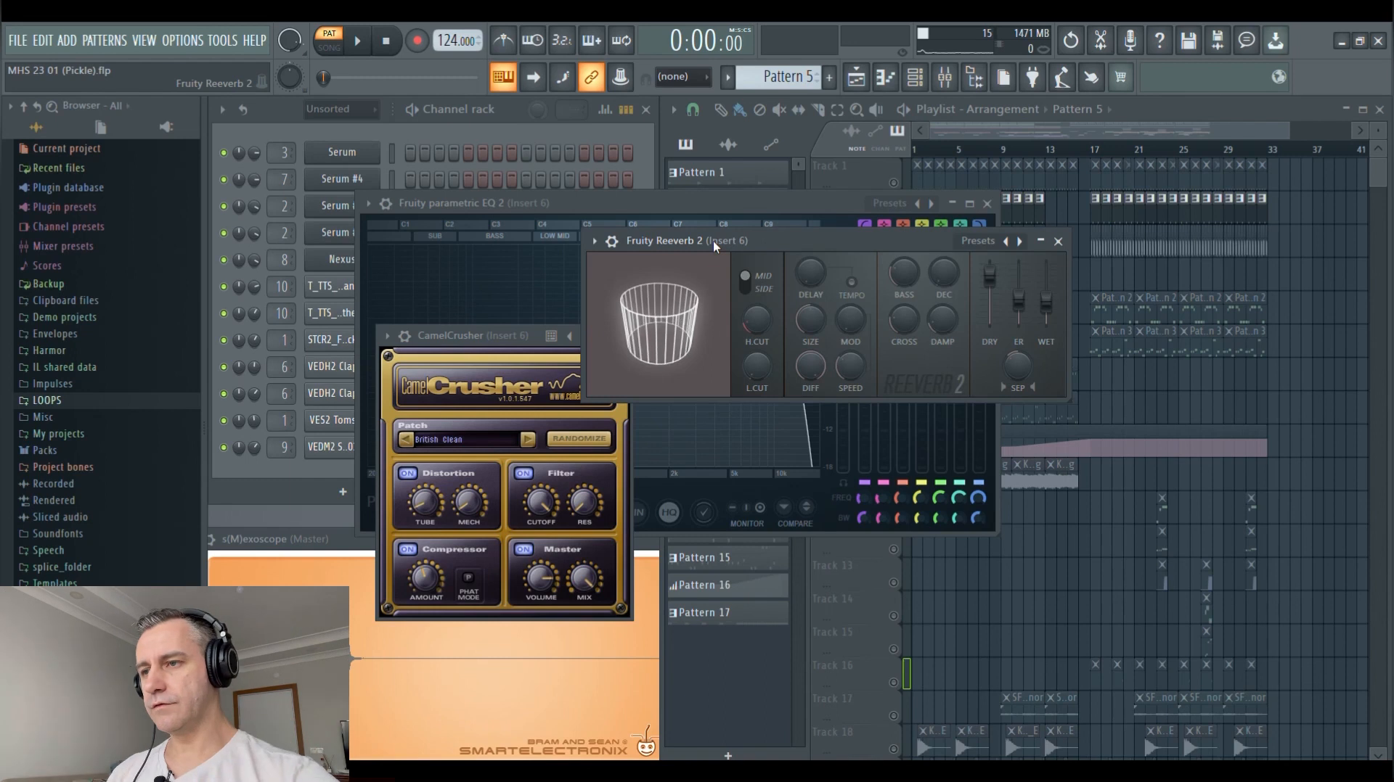
{"action": "key", "text": "Escape"}
{"action": "left_click_drag", "start_coordinate": [576, 196], "coordinate": [656, 184]}
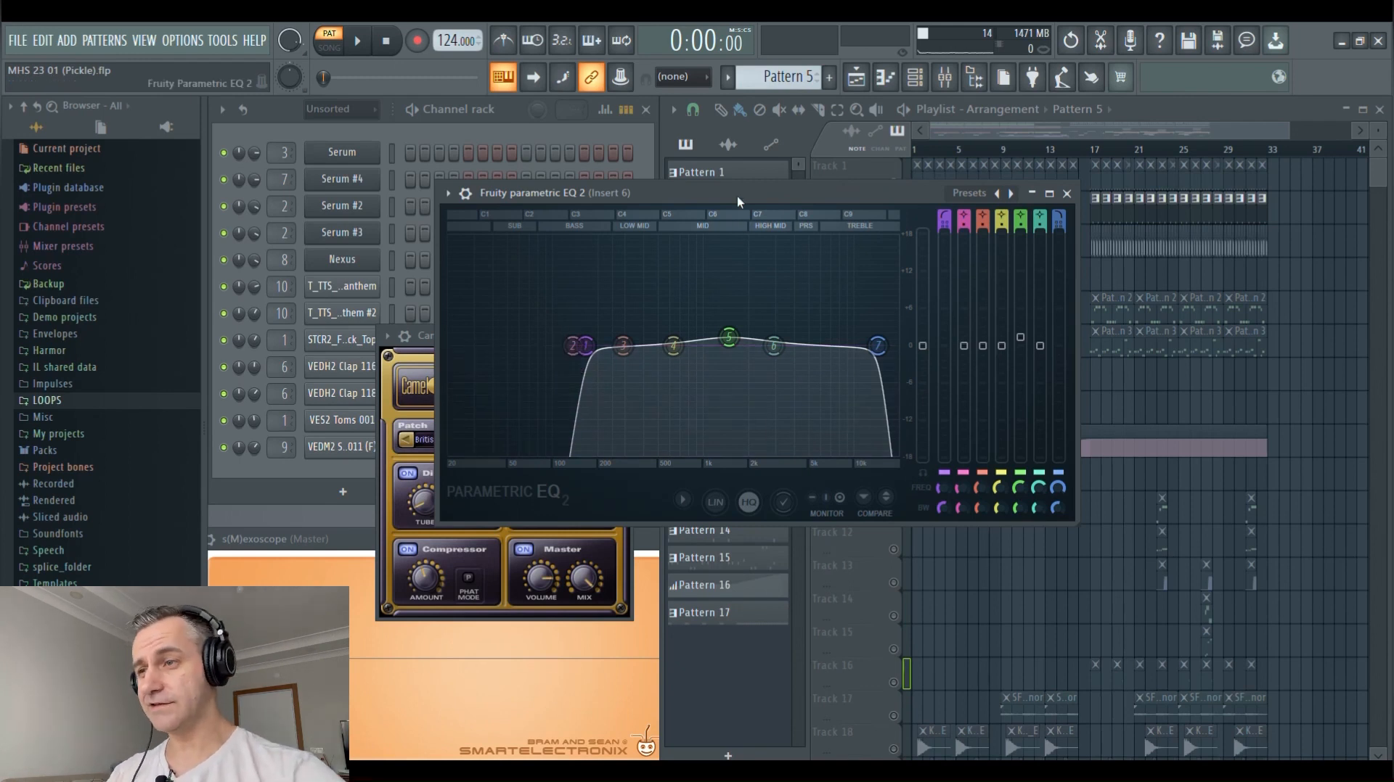
{"action": "key", "text": "Escape"}
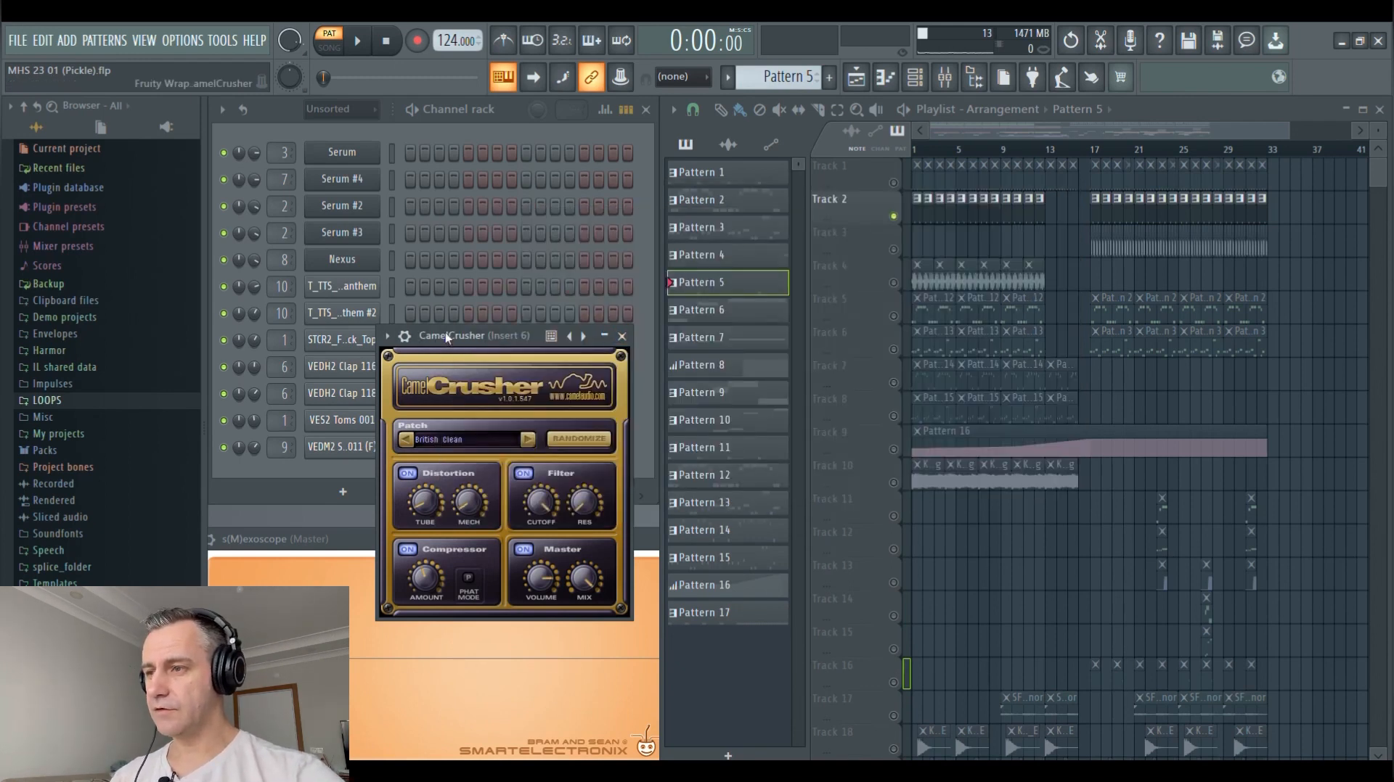
{"action": "left_click_drag", "start_coordinate": [446, 337], "coordinate": [573, 215]}
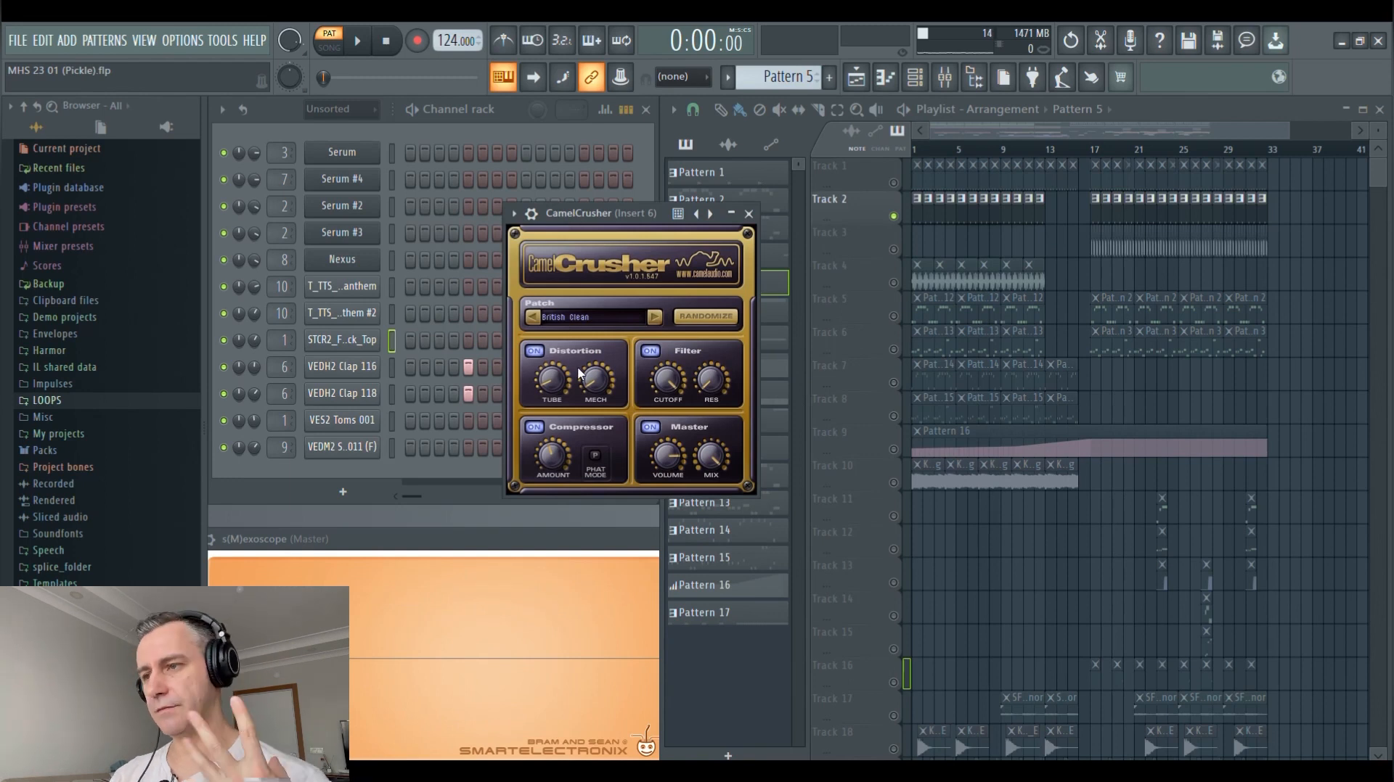
{"action": "left_click", "coordinate": [750, 214]}
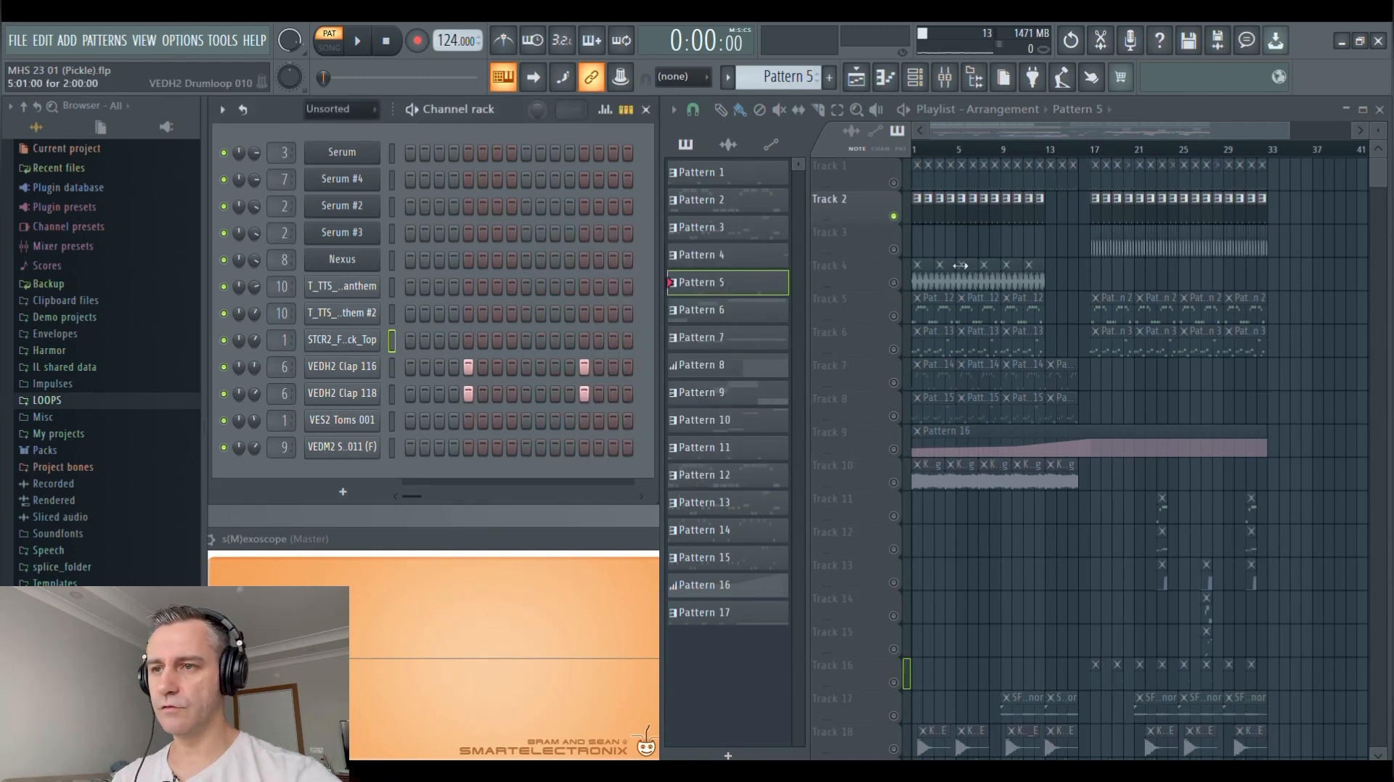
Solo Track 3 in the playlist and play its offbeat sample clips in song mode from bar 17
{"action": "scroll", "coordinate": [1167, 261], "scroll_direction": "up", "scroll_amount": 3}
{"action": "left_click", "coordinate": [964, 150]}
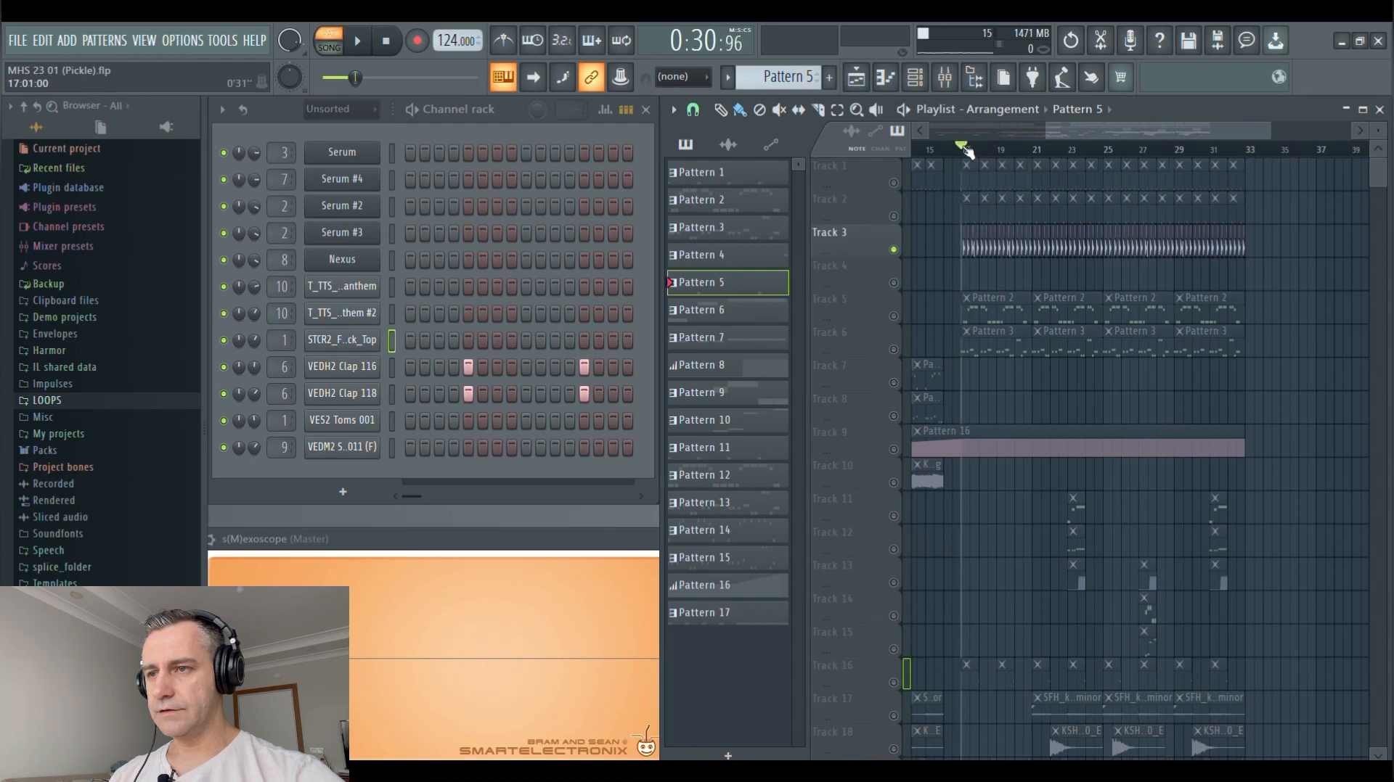
{"action": "scroll", "coordinate": [985, 294], "scroll_direction": "up", "scroll_amount": 5}
{"action": "key", "text": "space"}
{"action": "scroll", "coordinate": [976, 287], "scroll_direction": "down", "scroll_amount": 2}
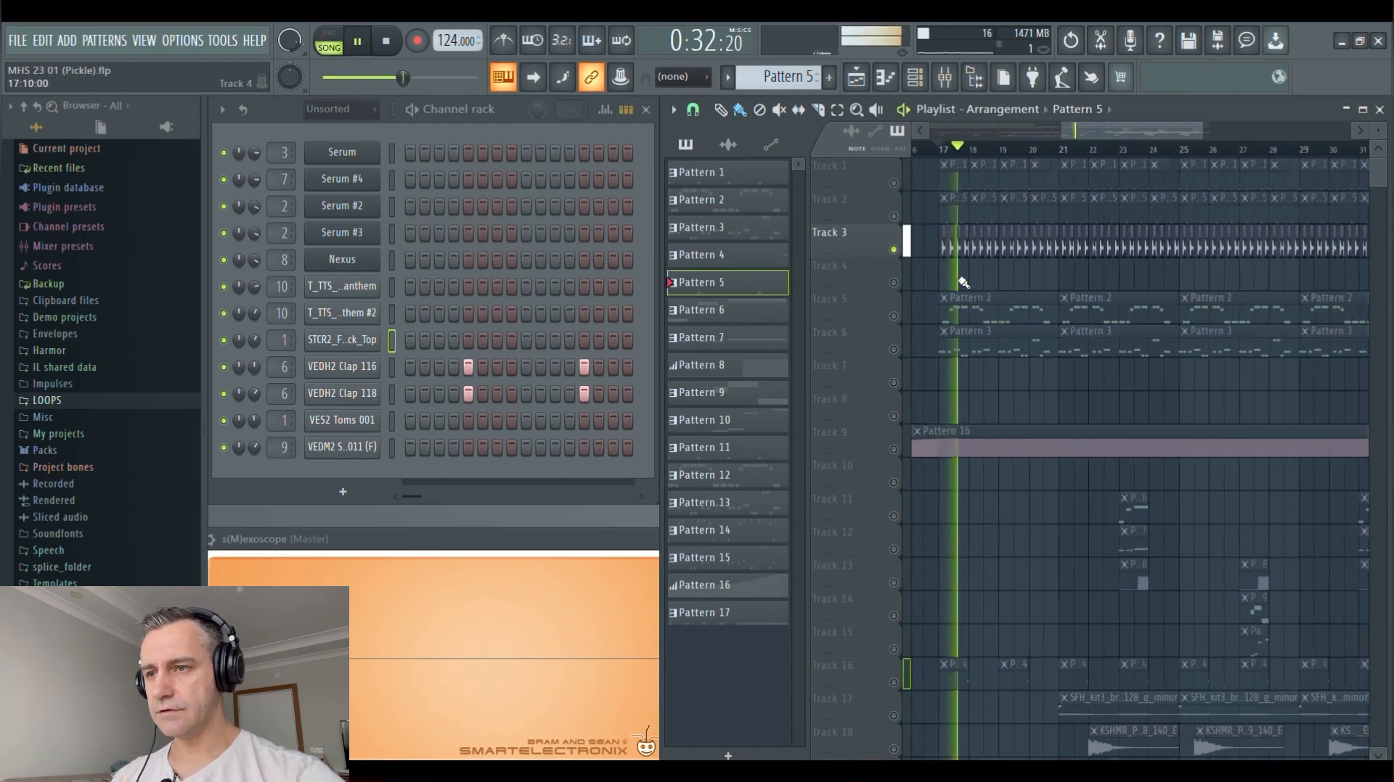
{"action": "scroll", "coordinate": [954, 282], "scroll_direction": "up", "scroll_amount": 3}
{"action": "scroll", "coordinate": [972, 280], "scroll_direction": "up", "scroll_amount": 3}
{"action": "key", "text": "space"}
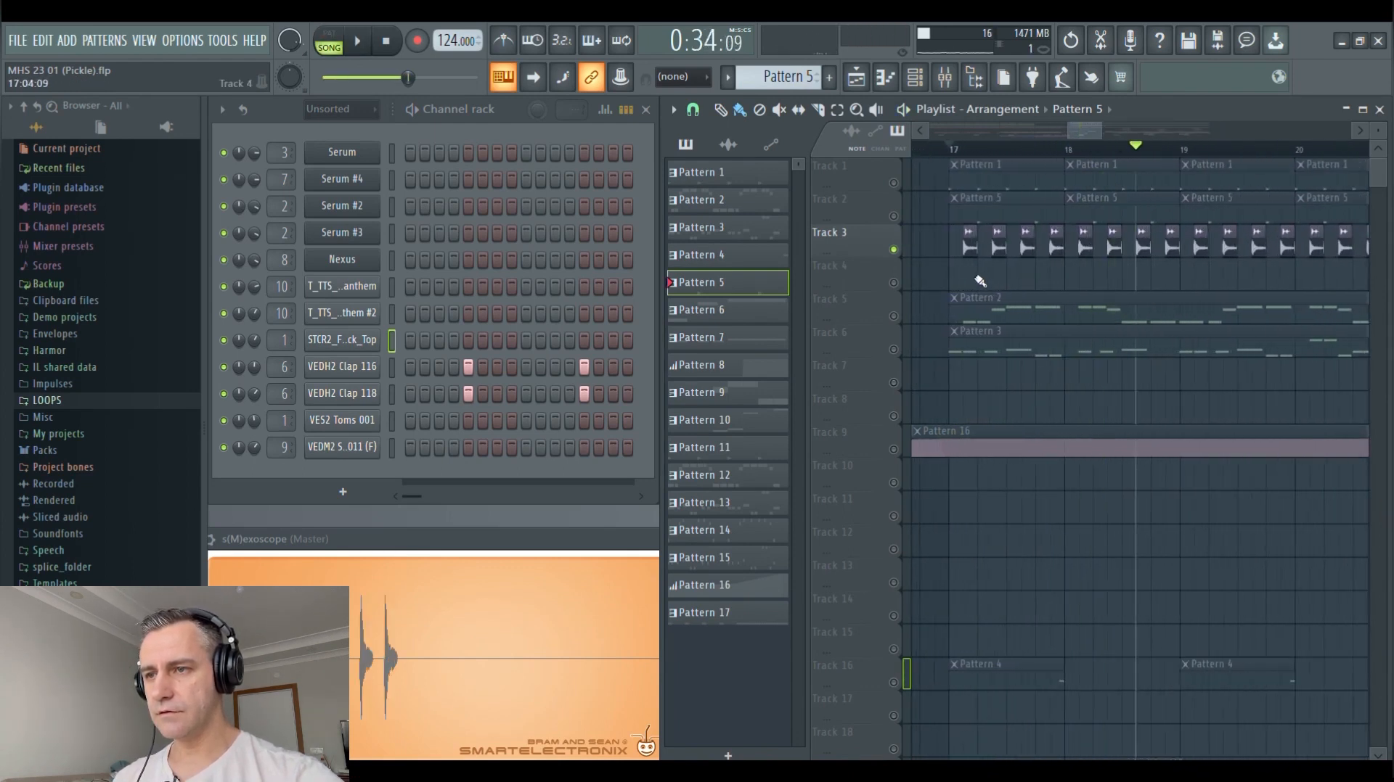
Open the sample used by the Track 3 clips, audition the full T_TTS_R_126_FULL_LOOP_MIND loop, and close it
{"action": "double_click", "coordinate": [974, 253]}
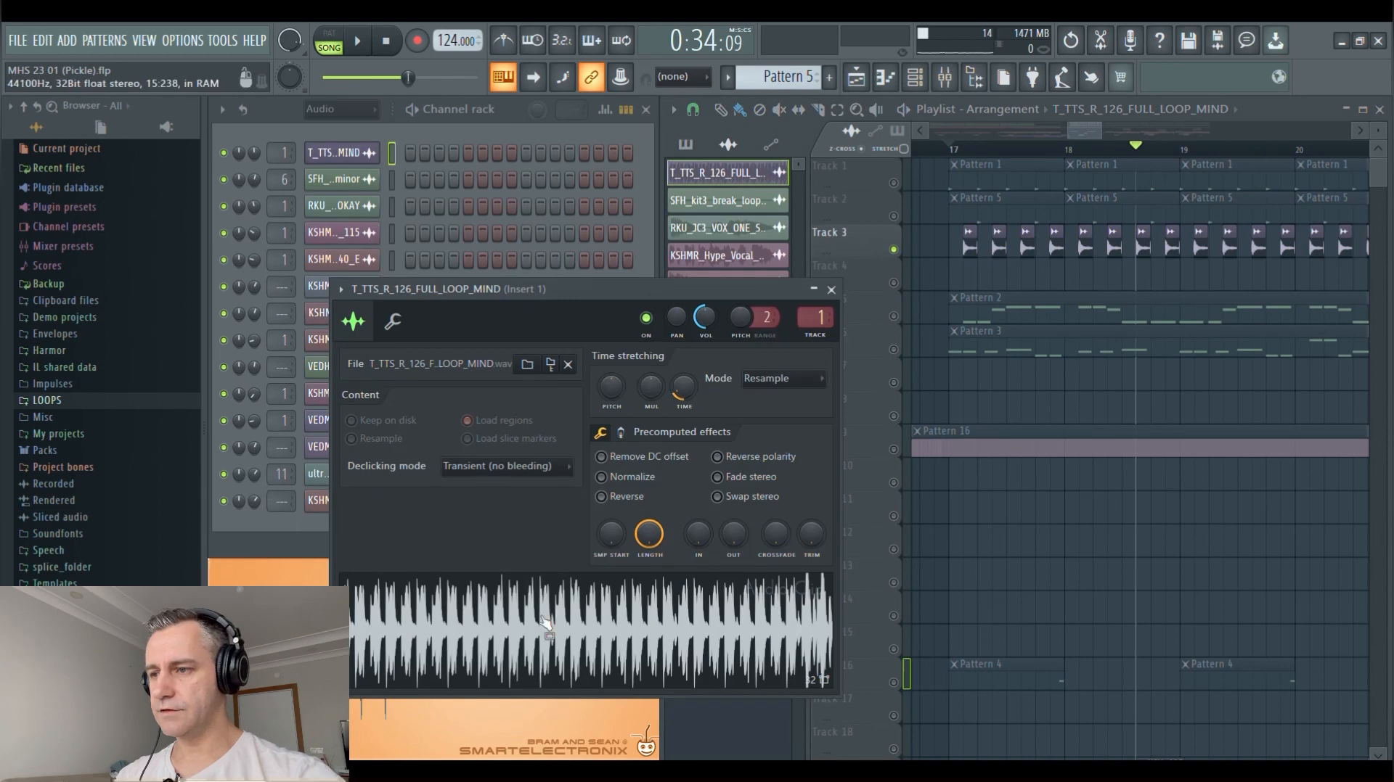
{"action": "left_click", "coordinate": [544, 622]}
{"action": "left_click", "coordinate": [831, 290]}
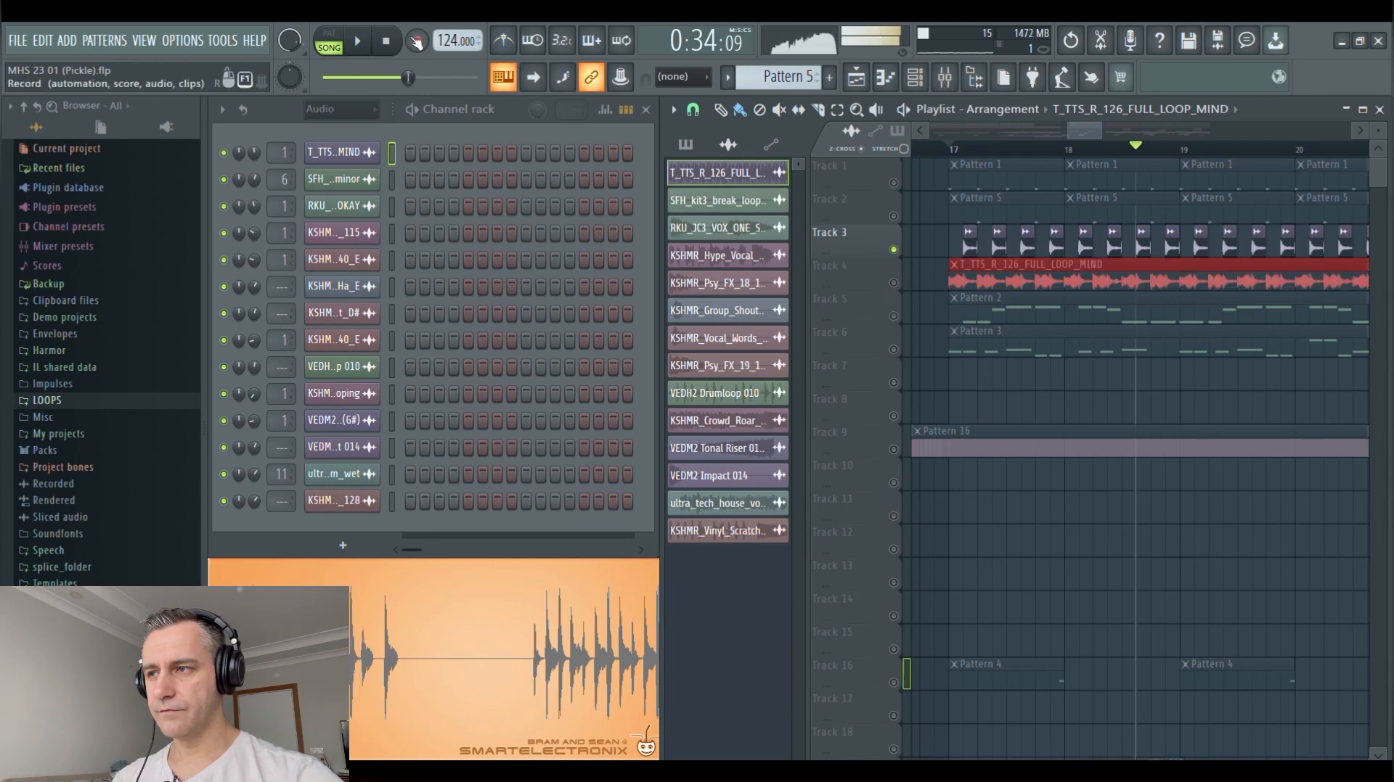
Stop playback, solo Track 4 with the full loop clip at bar 17, and maximize the playlist
{"action": "left_click", "coordinate": [388, 43]}
{"action": "right_click", "coordinate": [893, 283]}
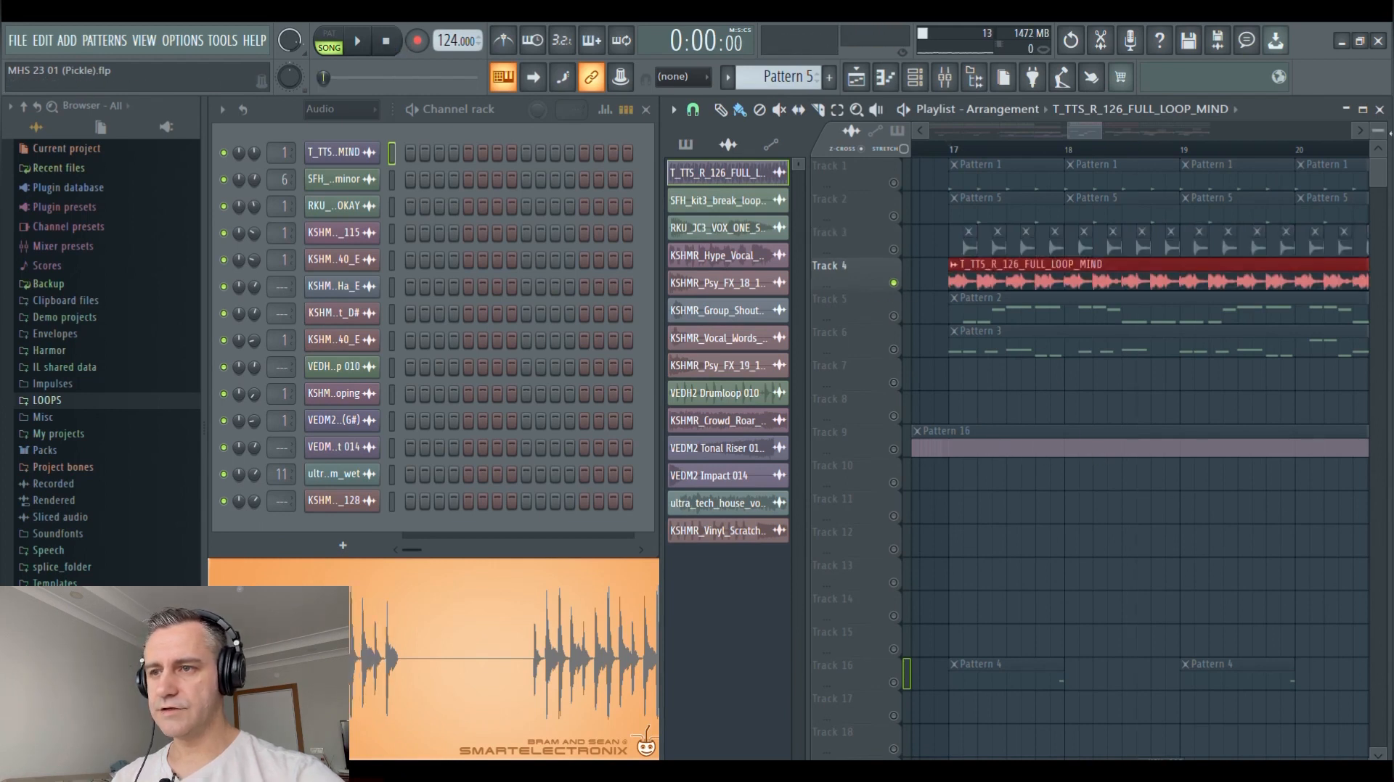
{"action": "left_click", "coordinate": [1362, 110]}
{"action": "scroll", "coordinate": [790, 249], "scroll_direction": "down", "scroll_amount": 4}
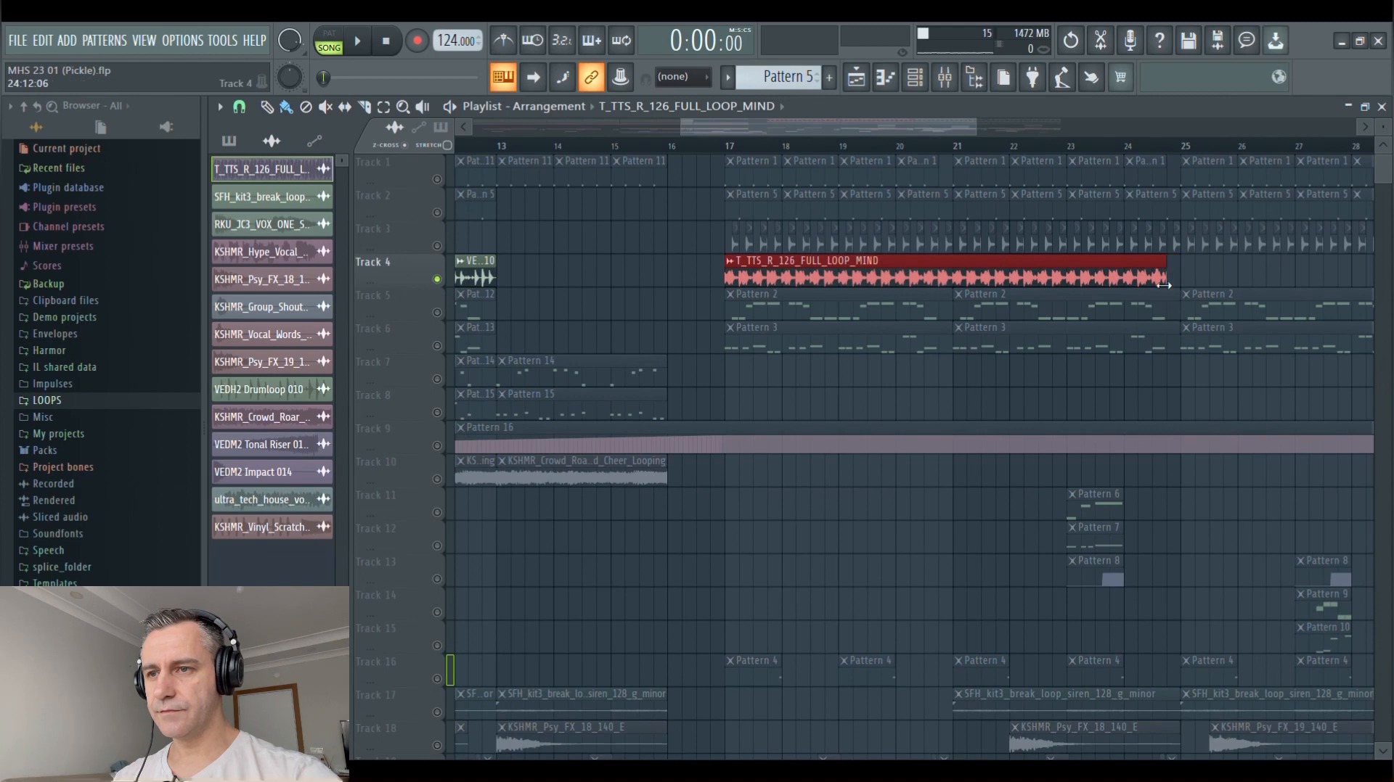
Trim the T_TTS_R_126_FULL_LOOP_MIND clip on Track 4 to the second half of bar 17's first beat, playing it after each cut
{"action": "left_click_drag", "start_coordinate": [1164, 285], "coordinate": [768, 274]}
{"action": "scroll", "coordinate": [733, 278], "scroll_direction": "up", "scroll_amount": 6}
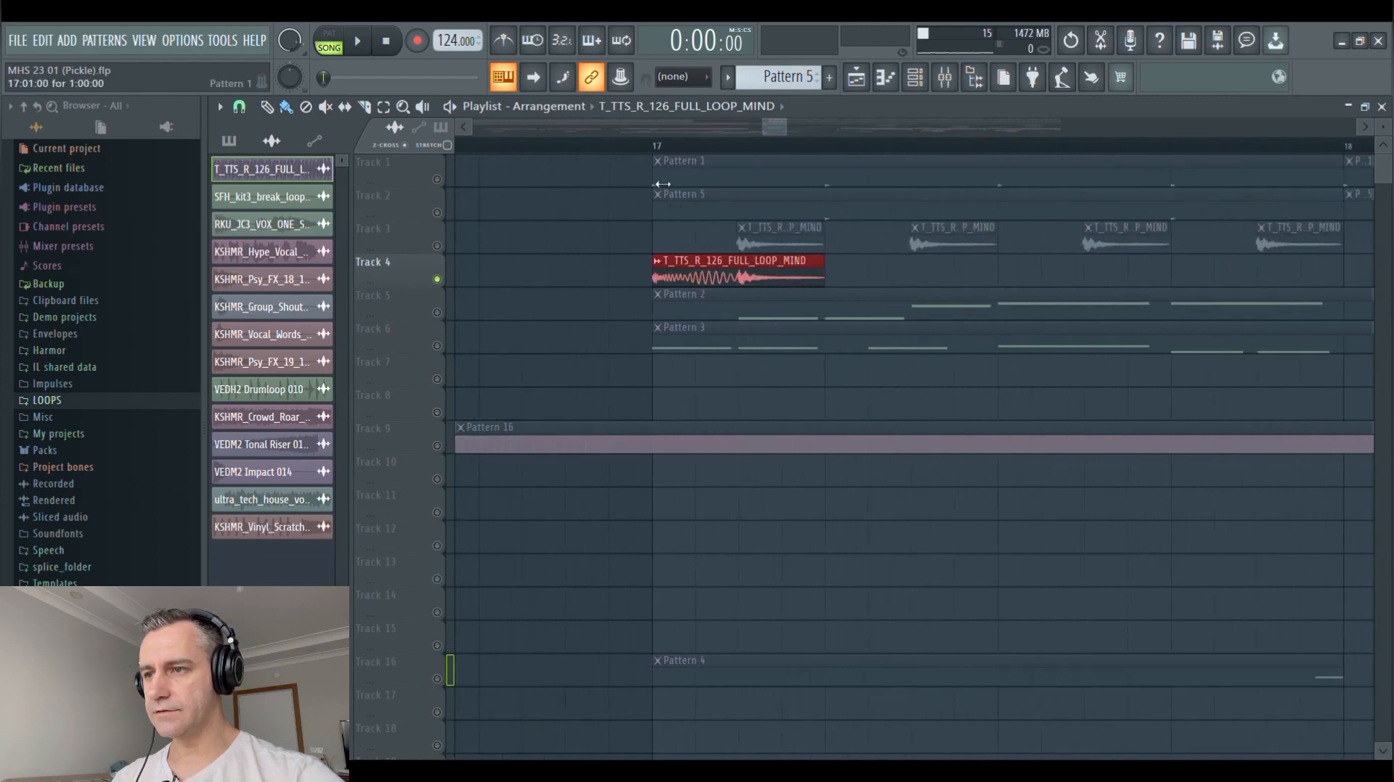
{"action": "left_click", "coordinate": [653, 141]}
{"action": "key", "text": "space"}
{"action": "key", "text": "space"}
{"action": "left_click_drag", "start_coordinate": [658, 282], "coordinate": [741, 286]}
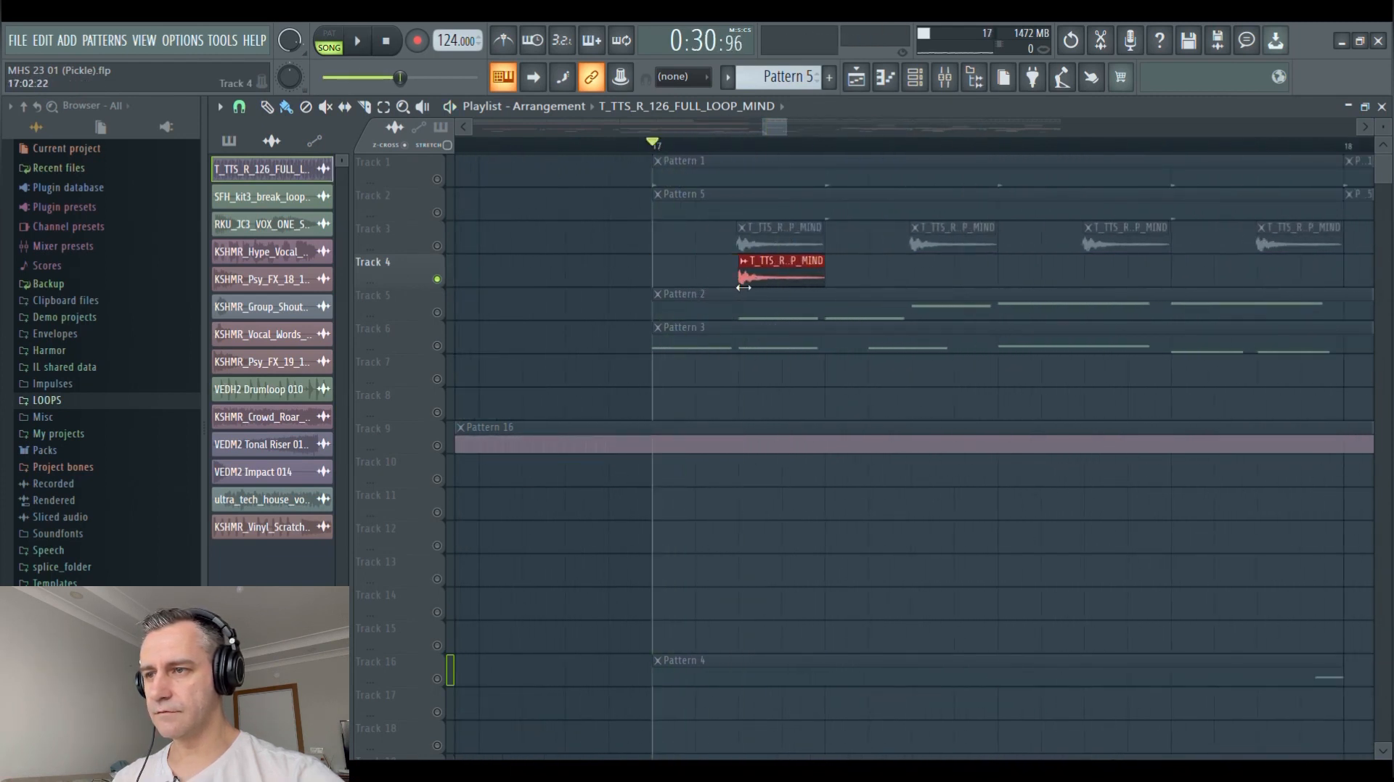
{"action": "key", "text": "space"}
Try repeating the trimmed loop clip on the next offbeat of Track 4 with playback, and delete the test clips
{"action": "key", "text": "space"}
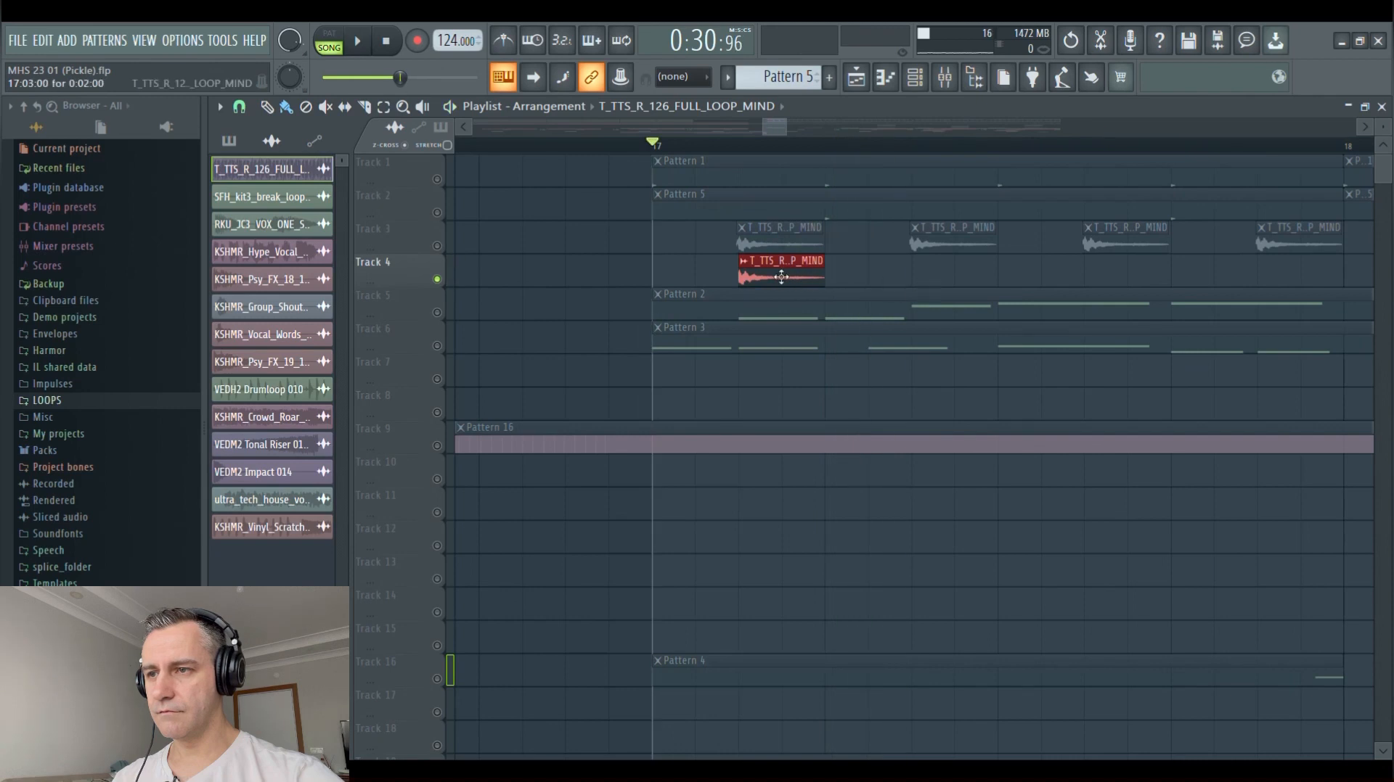
{"action": "left_click", "coordinate": [927, 278]}
{"action": "key", "text": "space"}
{"action": "key", "text": "space"}
{"action": "right_click", "coordinate": [1009, 281]}
{"action": "key", "text": "space"}
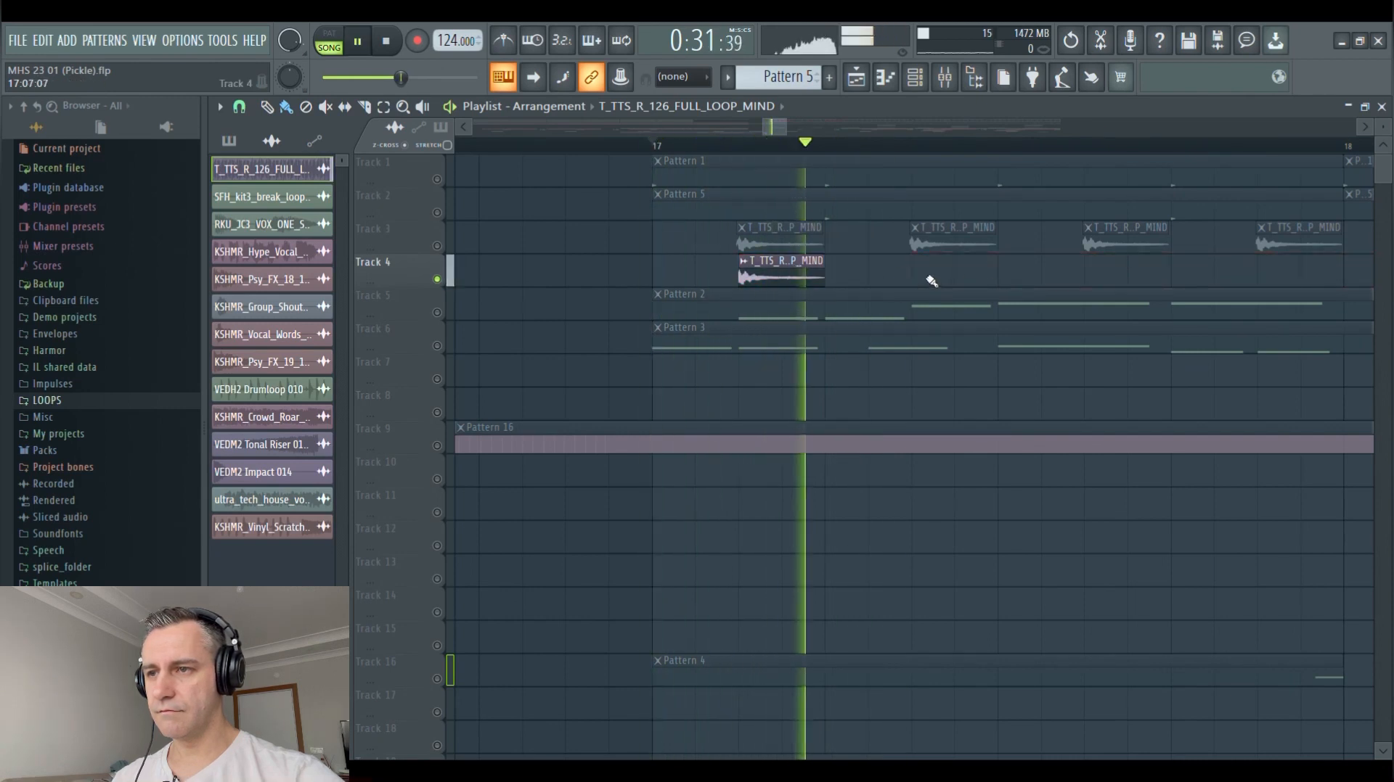
{"action": "left_click", "coordinate": [943, 282]}
{"action": "key", "text": "space"}
{"action": "right_click", "coordinate": [943, 283]}
{"action": "right_click", "coordinate": [781, 281]}
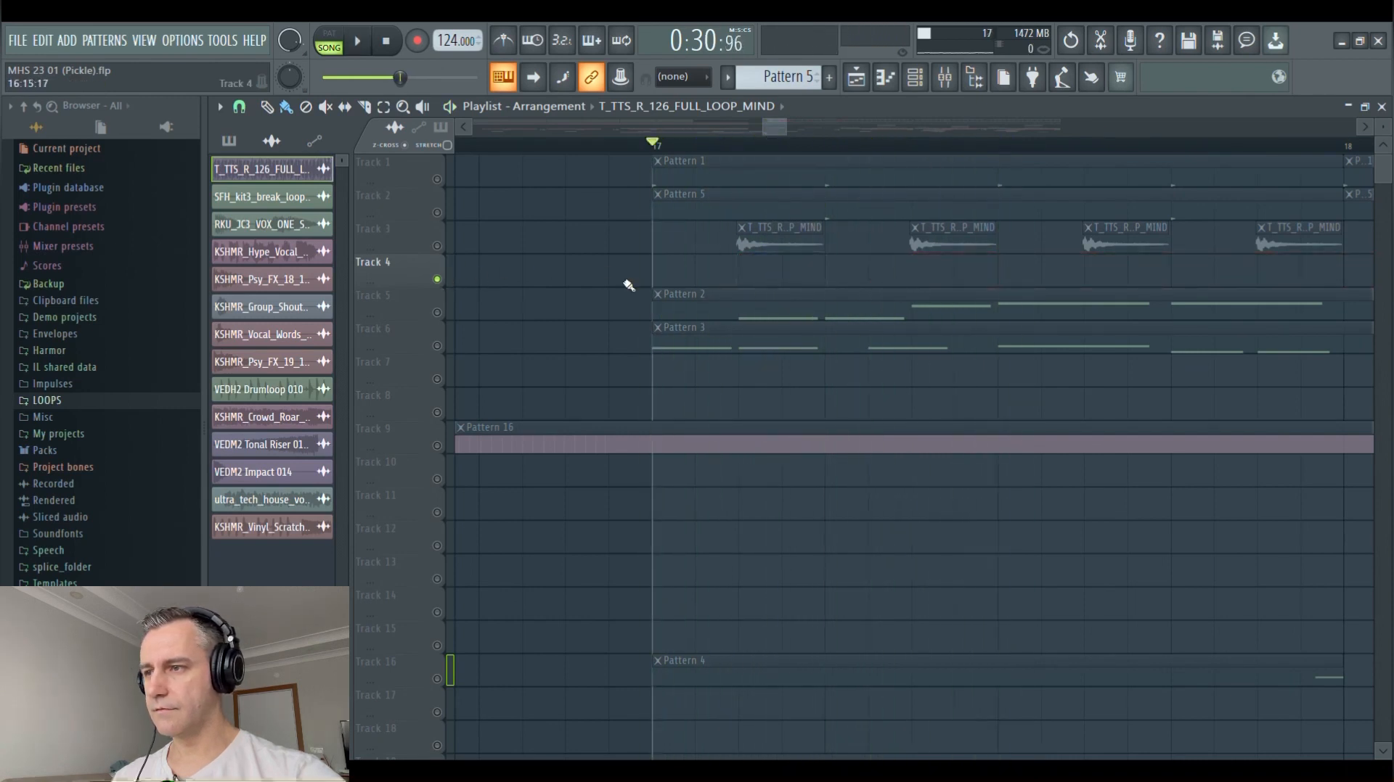
Play the VEDH2 Drumloop 010 clips on Track 4 from bar 1, open and close their sample, and stop playback
{"action": "scroll", "coordinate": [900, 283], "scroll_direction": "down", "scroll_amount": 10}
{"action": "scroll", "coordinate": [461, 283], "scroll_direction": "up", "scroll_amount": 3}
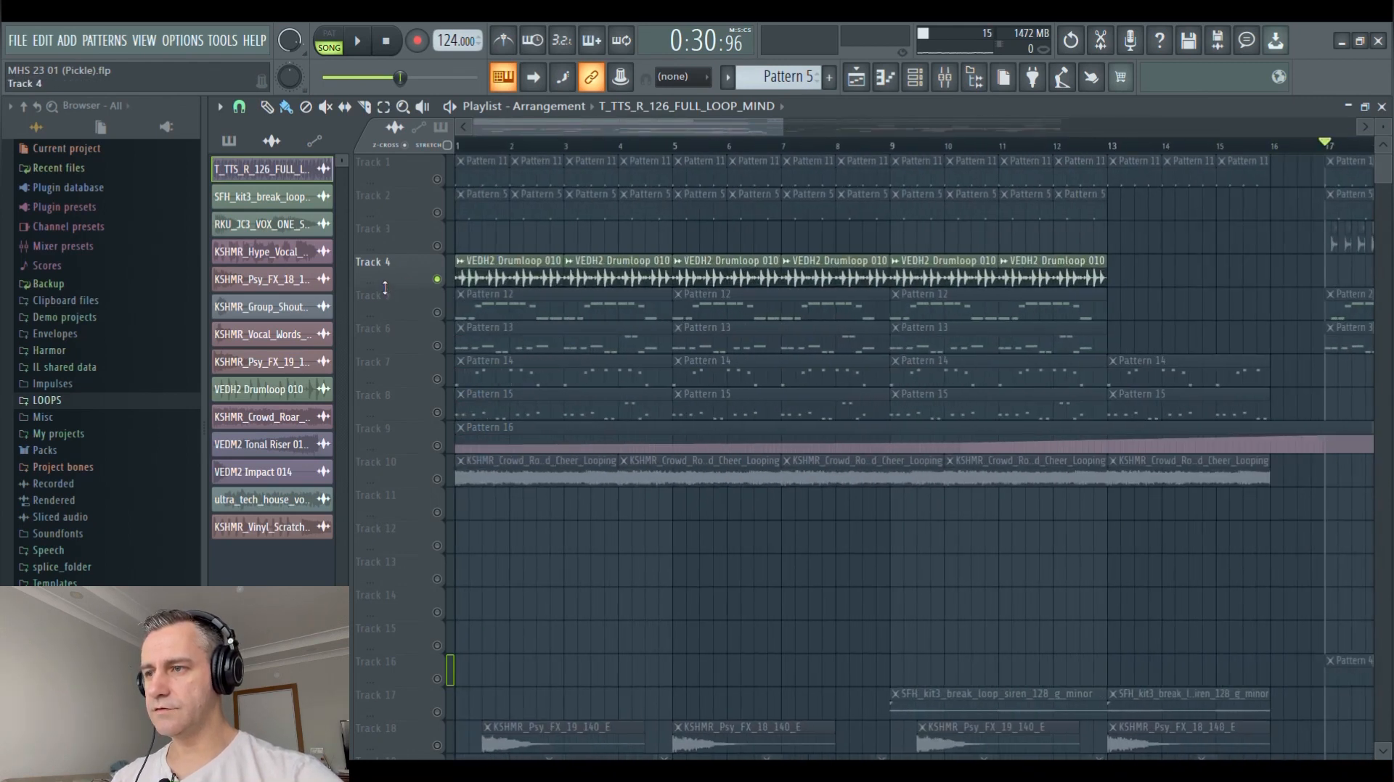
{"action": "scroll", "coordinate": [385, 287], "scroll_direction": "up", "scroll_amount": 2}
{"action": "left_click", "coordinate": [463, 146]}
{"action": "key", "text": "space"}
{"action": "scroll", "coordinate": [437, 285], "scroll_direction": "down", "scroll_amount": 5}
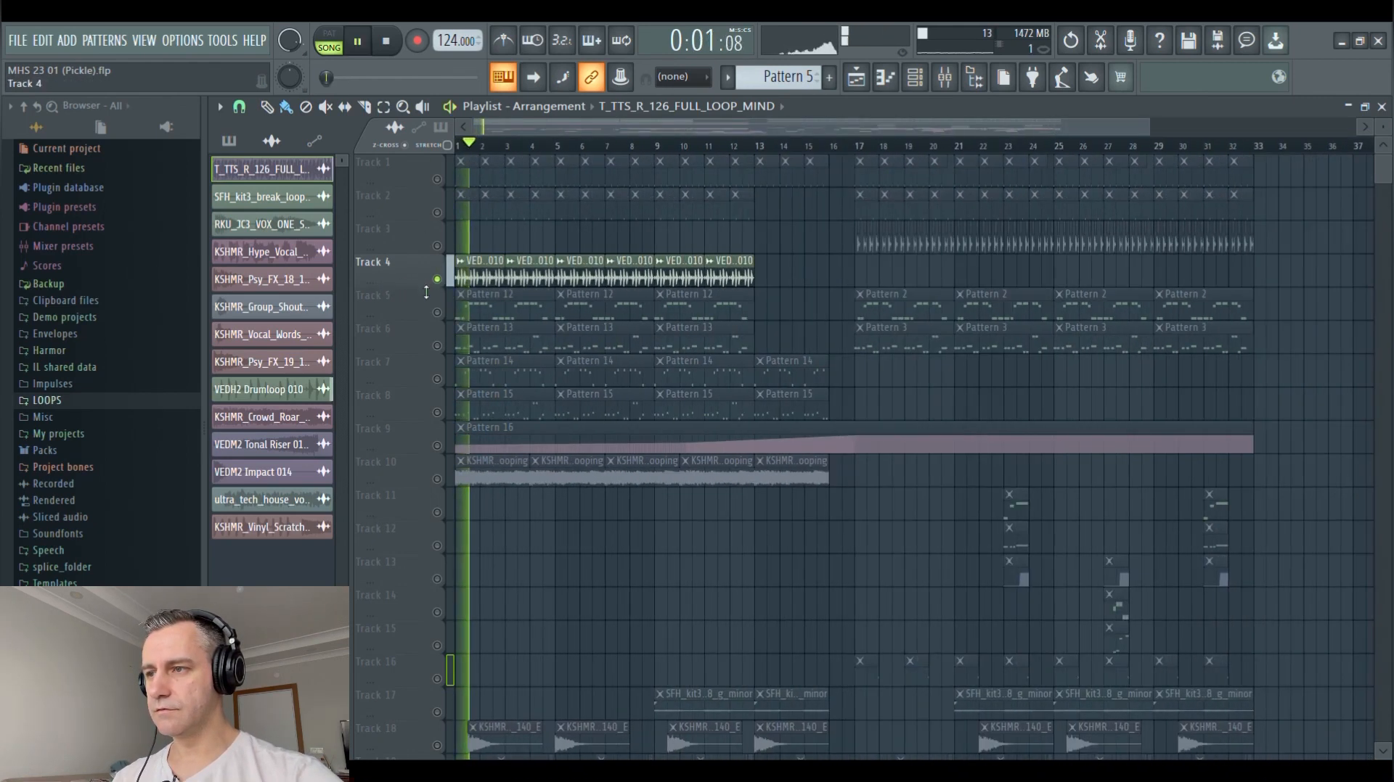
{"action": "scroll", "coordinate": [426, 291], "scroll_direction": "up", "scroll_amount": 5}
{"action": "scroll", "coordinate": [426, 292], "scroll_direction": "down", "scroll_amount": 5}
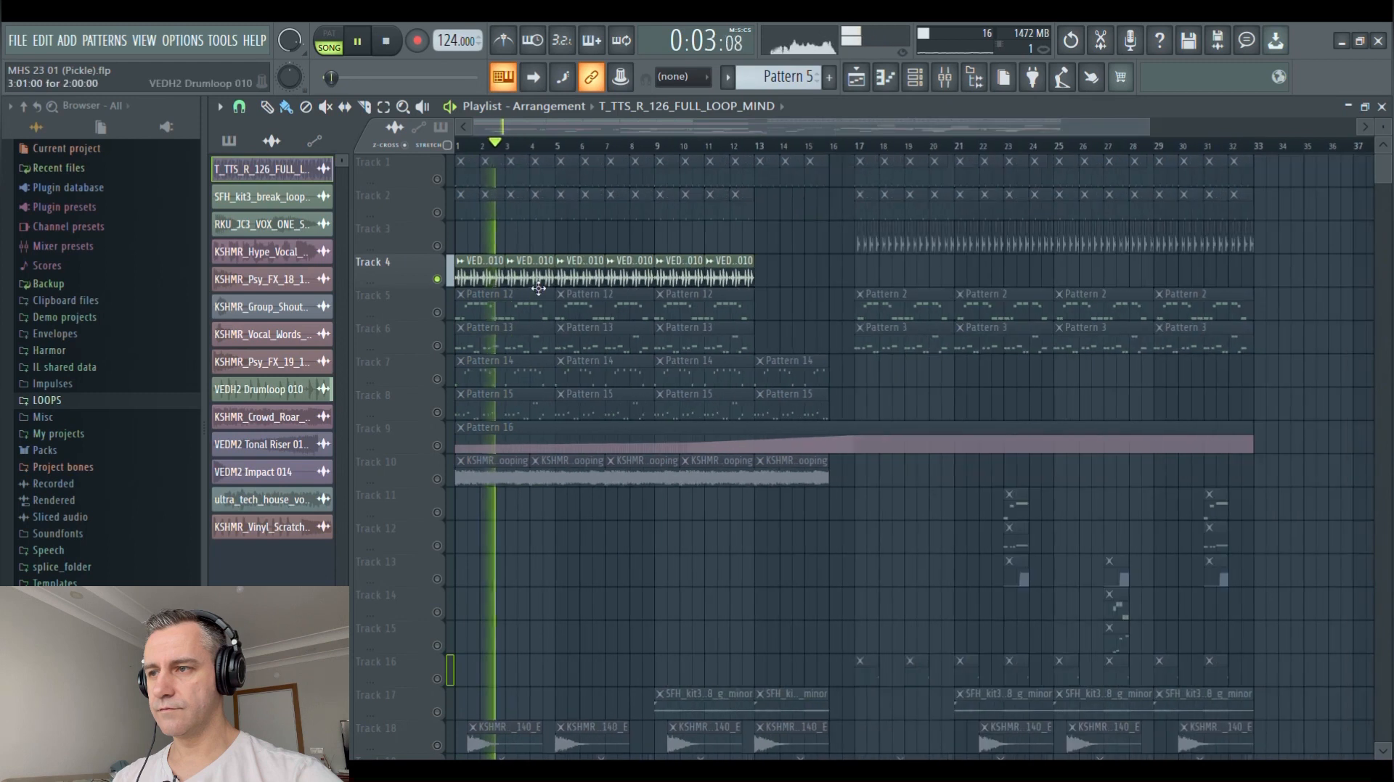
{"action": "double_click", "coordinate": [528, 276]}
{"action": "key", "text": "Escape"}
{"action": "key", "text": "space"}
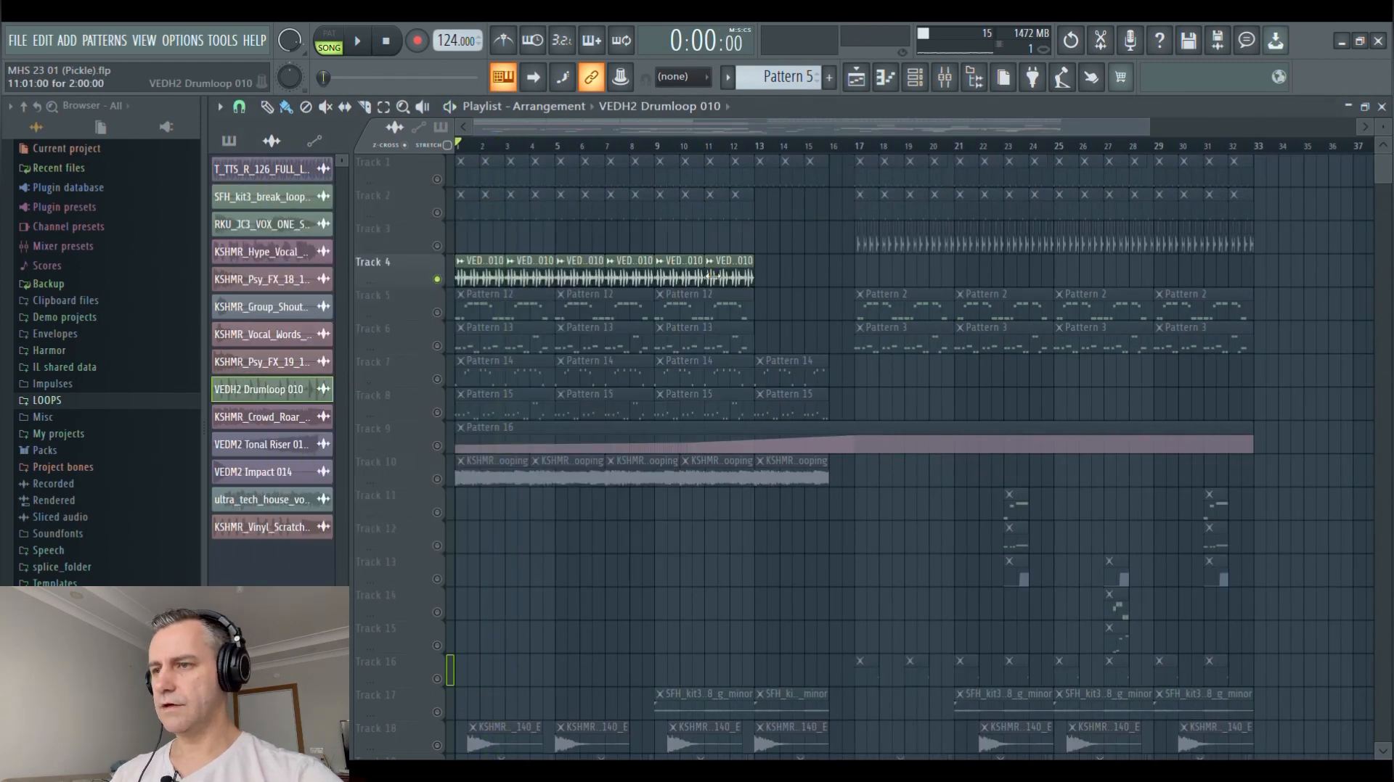
Unmute Tracks 1, 2 and 3 alongside Track 4 and play the drums together from bar 1 and from bar 17
{"action": "scroll", "coordinate": [977, 303], "scroll_direction": "down", "scroll_amount": 2}
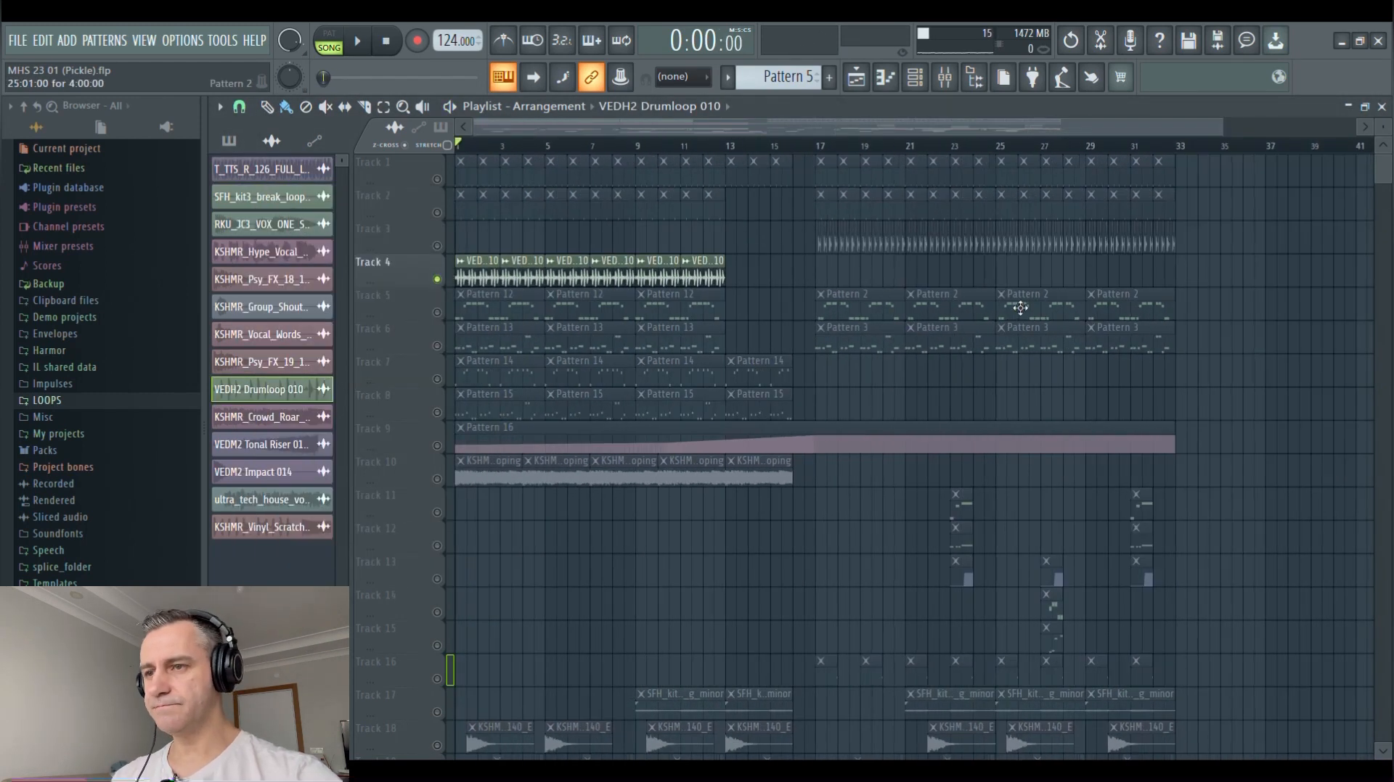
{"action": "left_click", "coordinate": [438, 245]}
{"action": "left_click", "coordinate": [439, 213]}
{"action": "left_click", "coordinate": [438, 180]}
{"action": "key", "text": "space"}
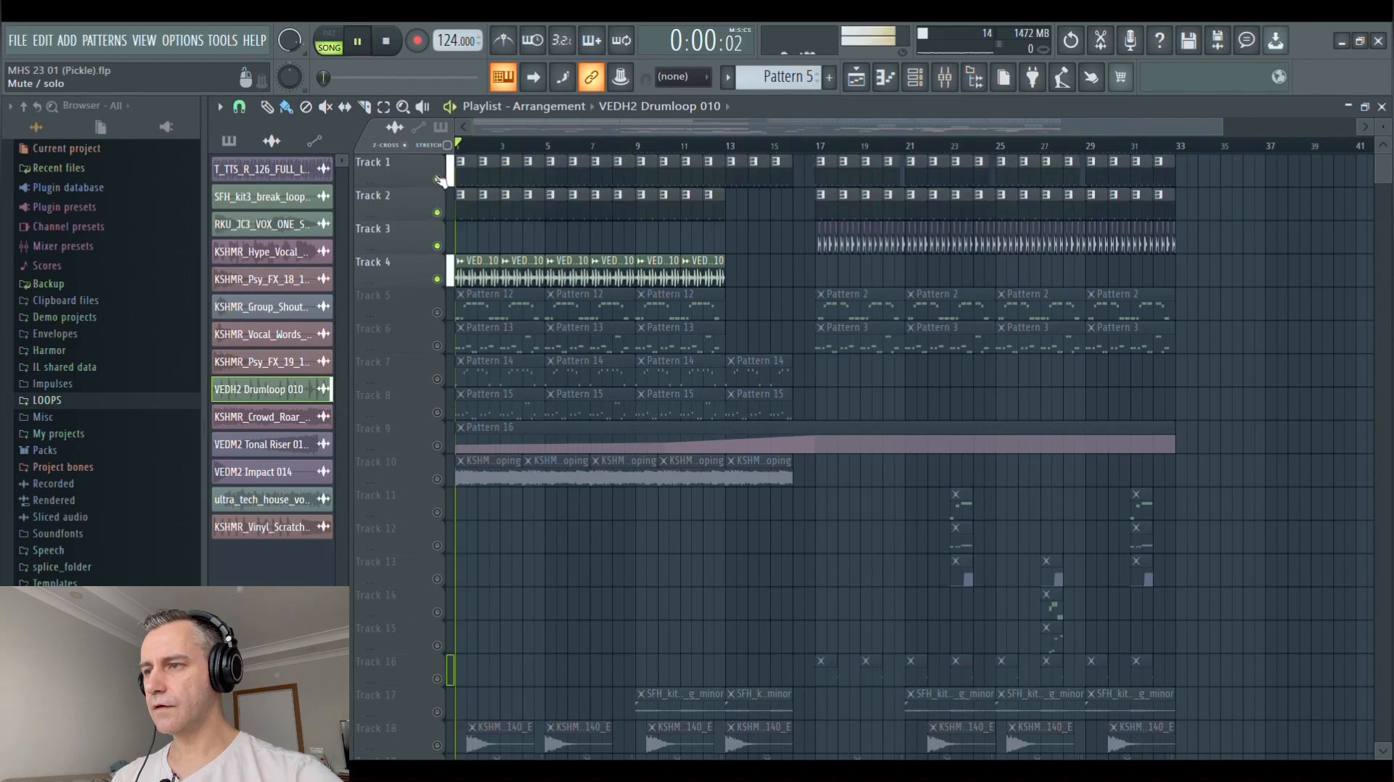
{"action": "left_click", "coordinate": [820, 147]}
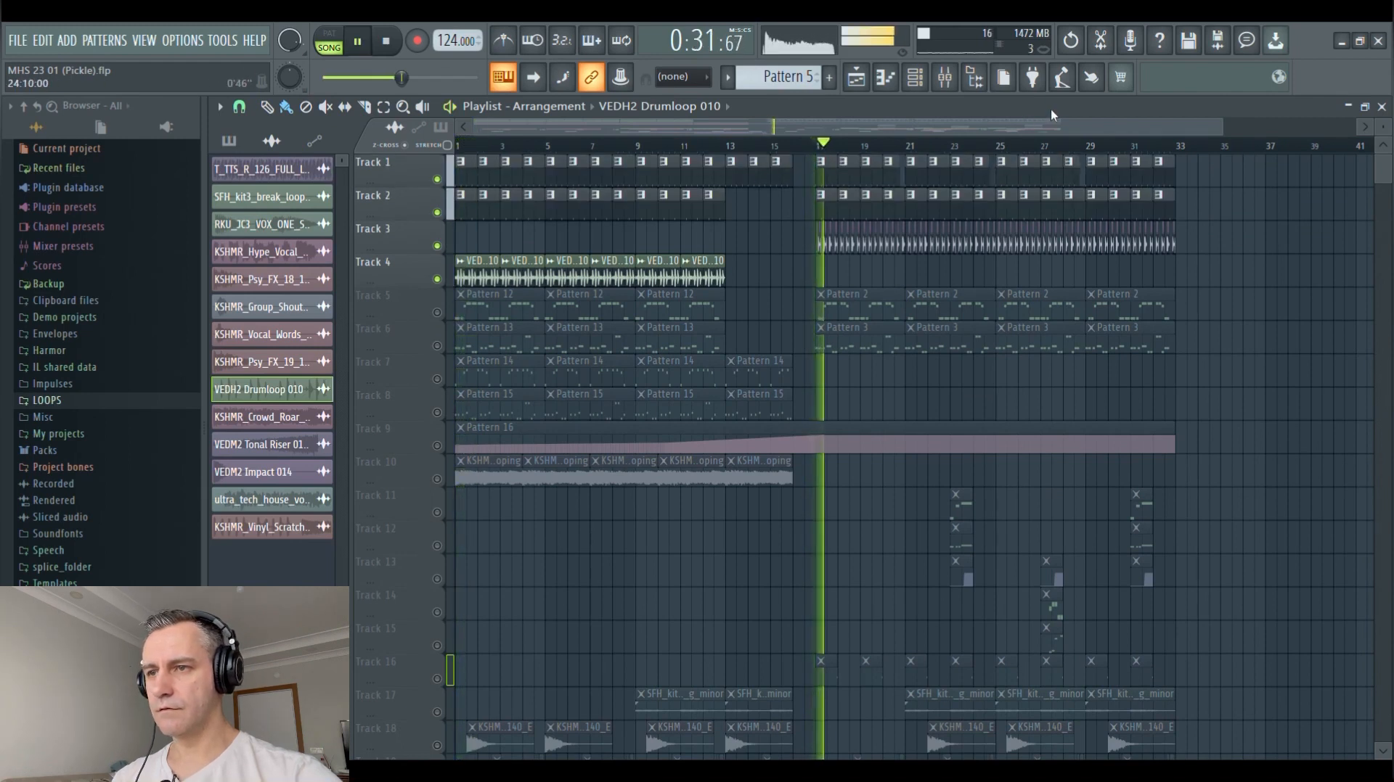
{"action": "scroll", "coordinate": [1140, 262], "scroll_direction": "up", "scroll_amount": 1}
{"action": "scroll", "coordinate": [1132, 267], "scroll_direction": "down", "scroll_amount": 1}
{"action": "key", "text": "space"}
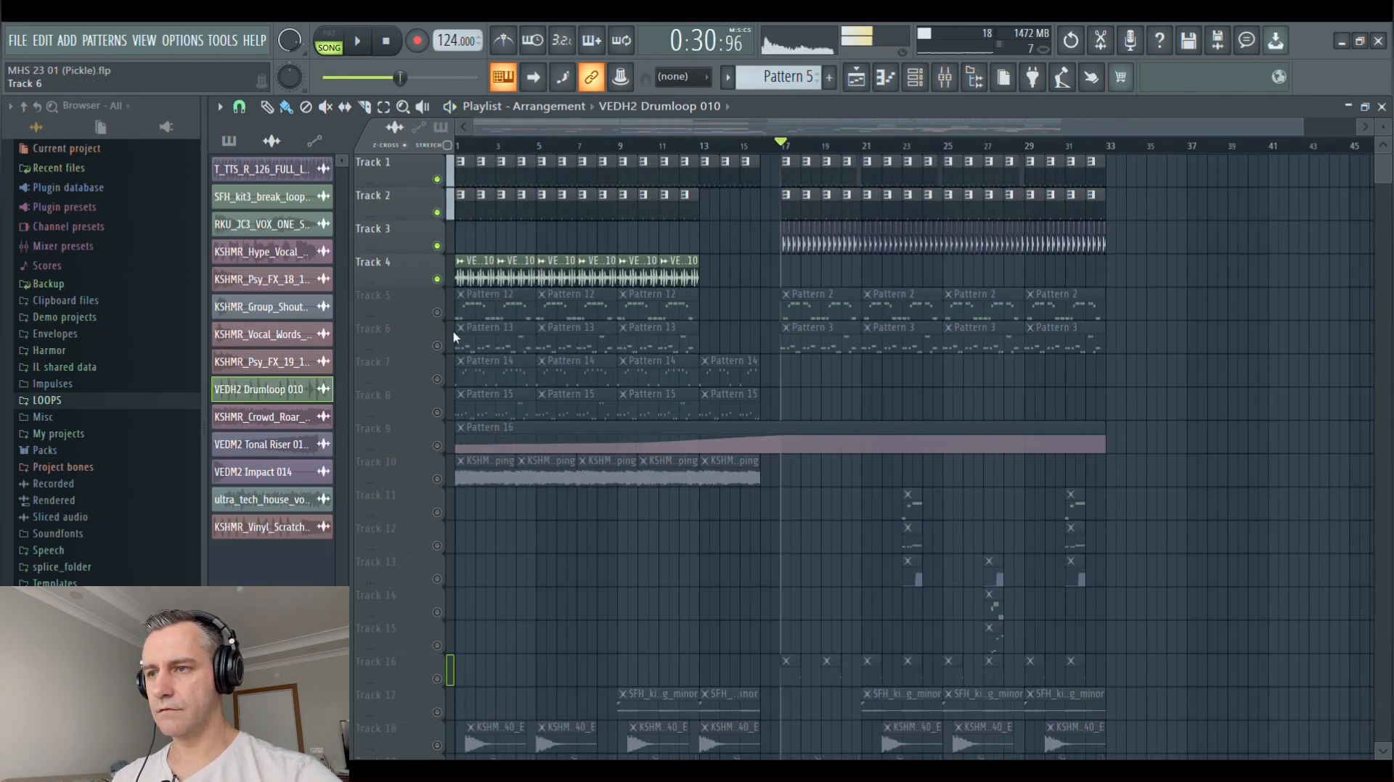
Solo Track 5, restore the playlist to its smaller size, and play the Pattern 2 bass clips from bar 17
{"action": "right_click", "coordinate": [438, 313]}
{"action": "scroll", "coordinate": [934, 397], "scroll_direction": "up", "scroll_amount": 3}
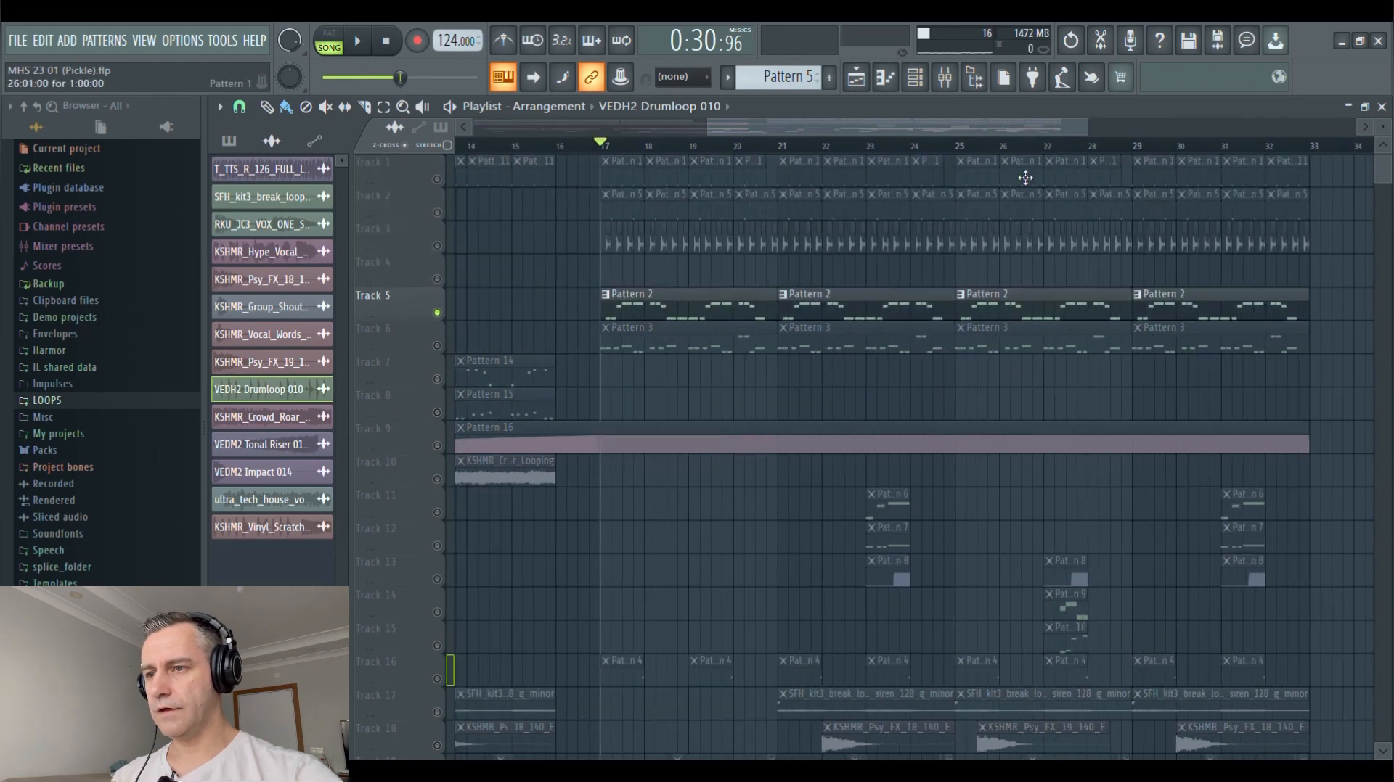
{"action": "double_click", "coordinate": [1064, 113]}
{"action": "scroll", "coordinate": [1110, 352], "scroll_direction": "up", "scroll_amount": 2}
{"action": "scroll", "coordinate": [993, 334], "scroll_direction": "down", "scroll_amount": 2}
{"action": "left_click", "coordinate": [985, 313]}
{"action": "key", "text": "space"}
{"action": "scroll", "coordinate": [949, 348], "scroll_direction": "up", "scroll_amount": 2}
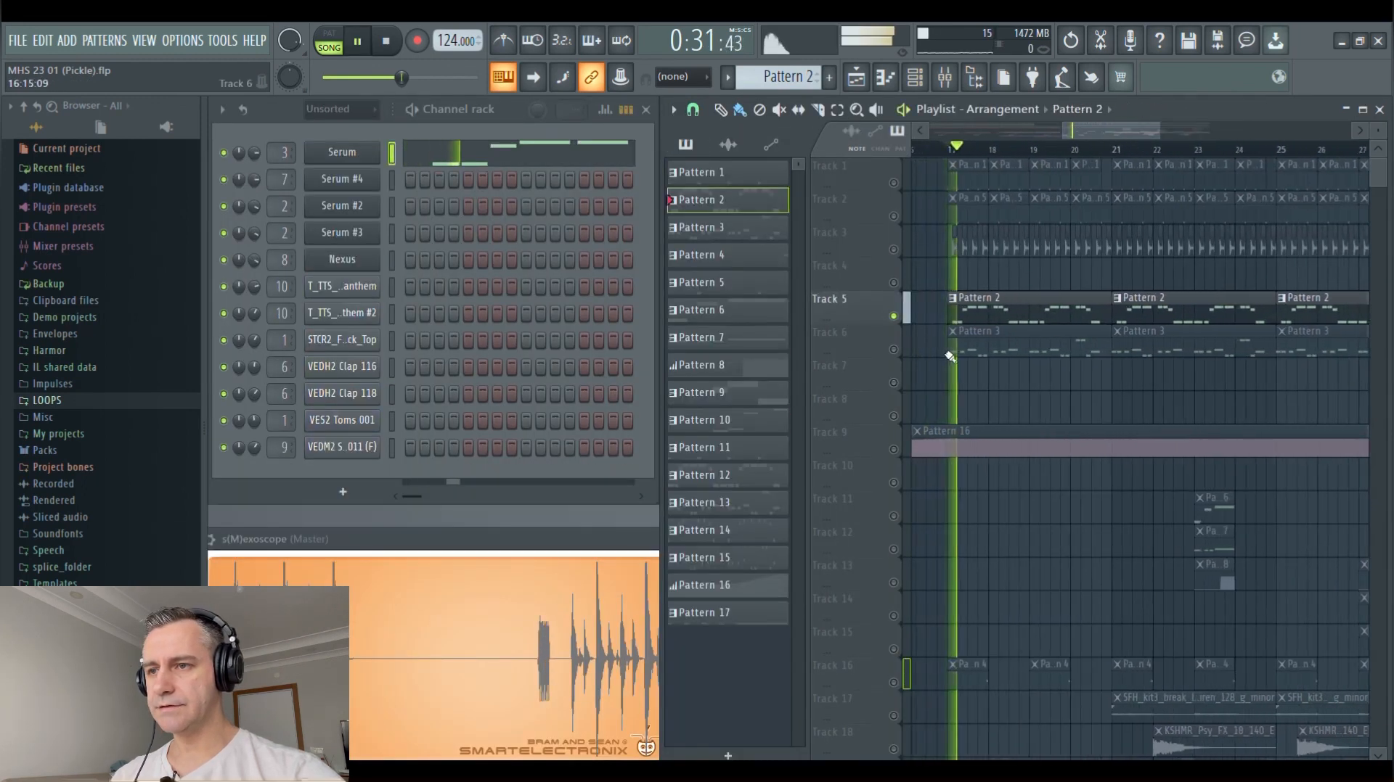
{"action": "scroll", "coordinate": [949, 356], "scroll_direction": "down", "scroll_amount": 2}
{"action": "scroll", "coordinate": [1008, 403], "scroll_direction": "up", "scroll_amount": 2}
{"action": "scroll", "coordinate": [1008, 403], "scroll_direction": "down", "scroll_amount": 3}
{"action": "scroll", "coordinate": [1059, 401], "scroll_direction": "up", "scroll_amount": 2}
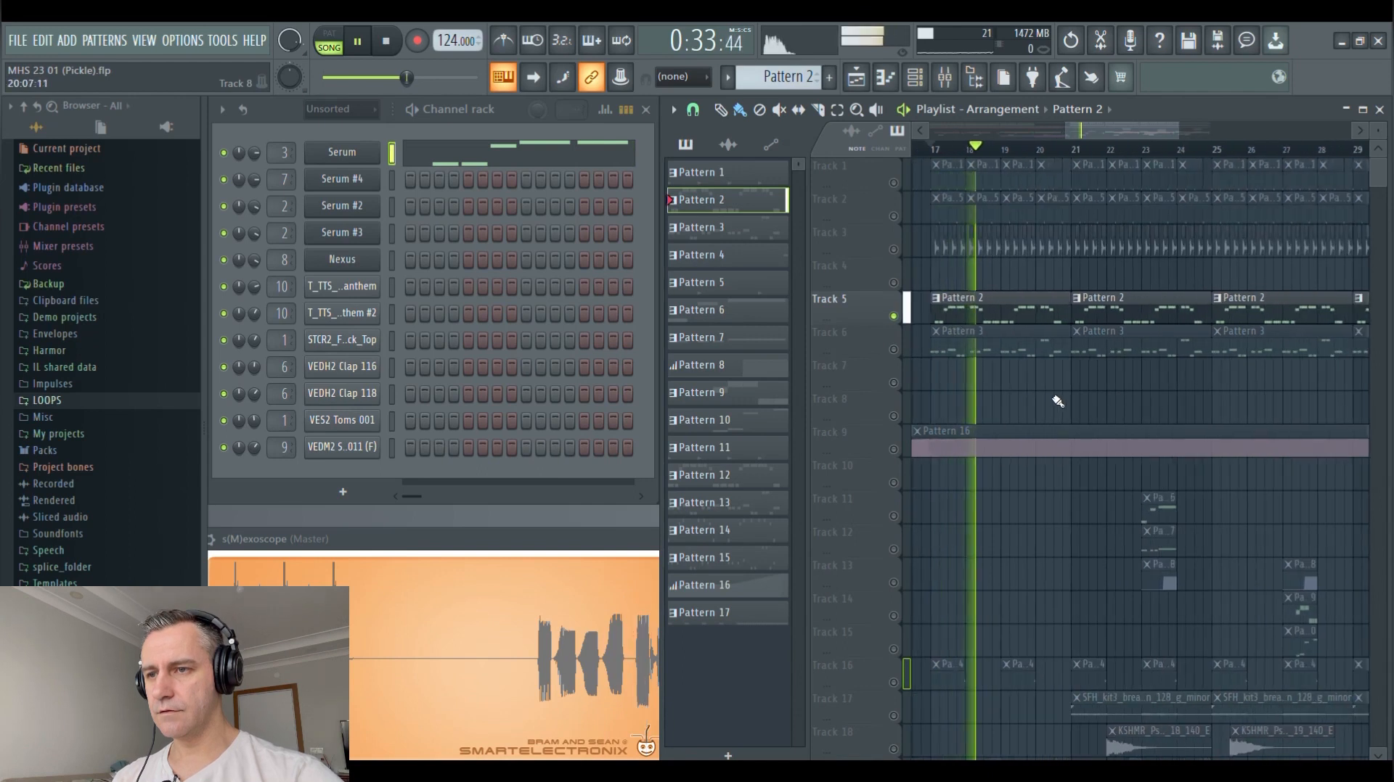
{"action": "scroll", "coordinate": [1049, 399], "scroll_direction": "down", "scroll_amount": 2}
Open Pattern 2's Serum notes in the piano roll, review them during playback, close it, and stop playback
{"action": "double_click", "coordinate": [1043, 318]}
{"action": "scroll", "coordinate": [1024, 398], "scroll_direction": "down", "scroll_amount": 6}
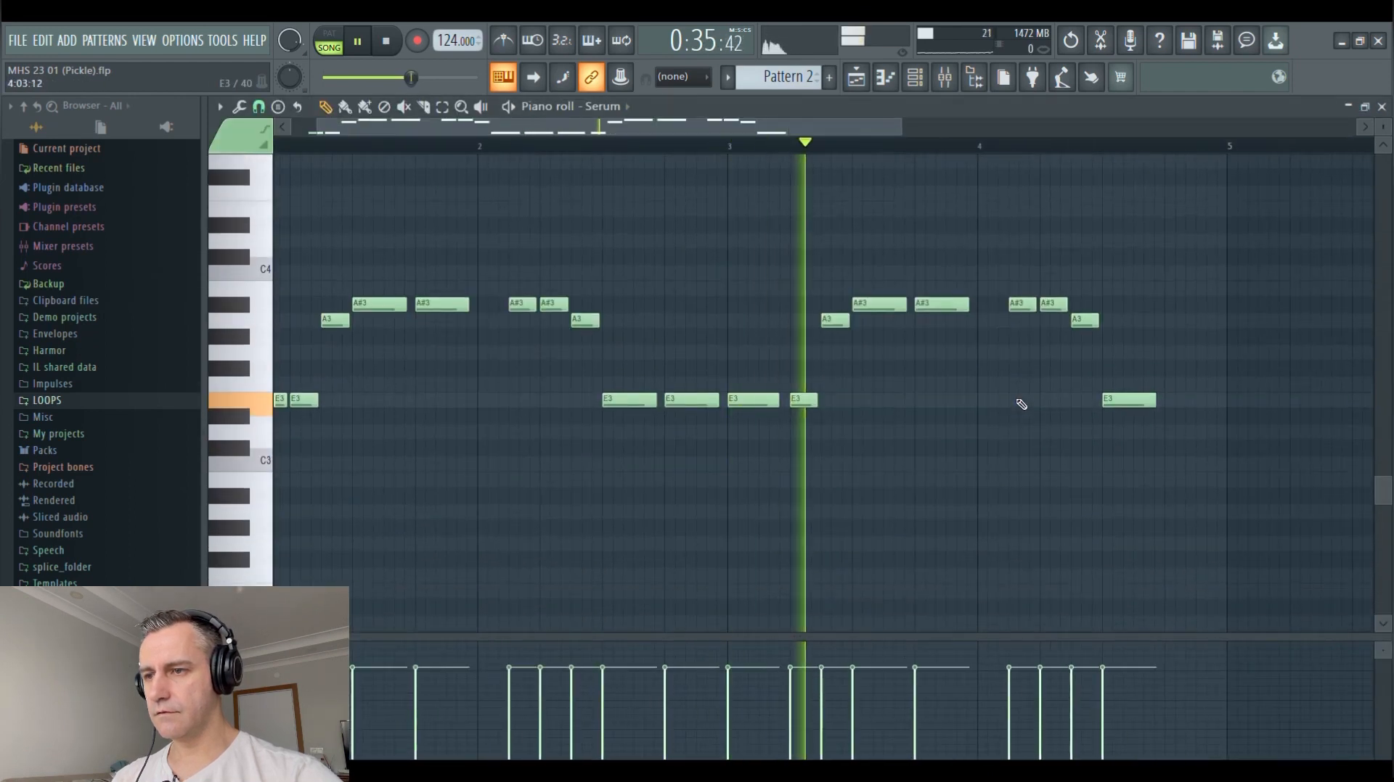
Open the Serum instrument used by Pattern 2, review its BS TECH preset, and close it
{"action": "scroll", "coordinate": [1018, 403], "scroll_direction": "down", "scroll_amount": 2}
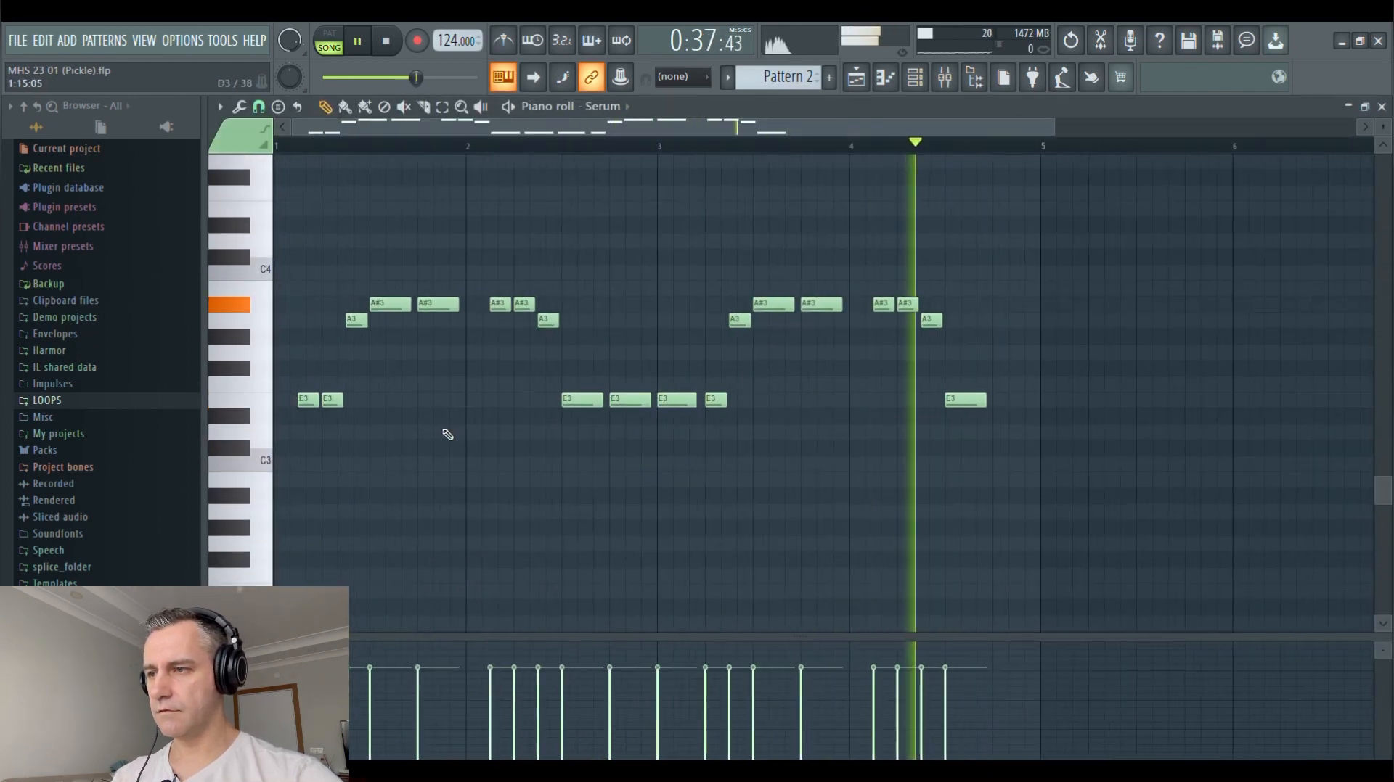
{"action": "key", "text": "Escape"}
{"action": "key", "text": "space"}
{"action": "scroll", "coordinate": [1082, 401], "scroll_direction": "up", "scroll_amount": 1}
{"action": "scroll", "coordinate": [1045, 374], "scroll_direction": "down", "scroll_amount": 1}
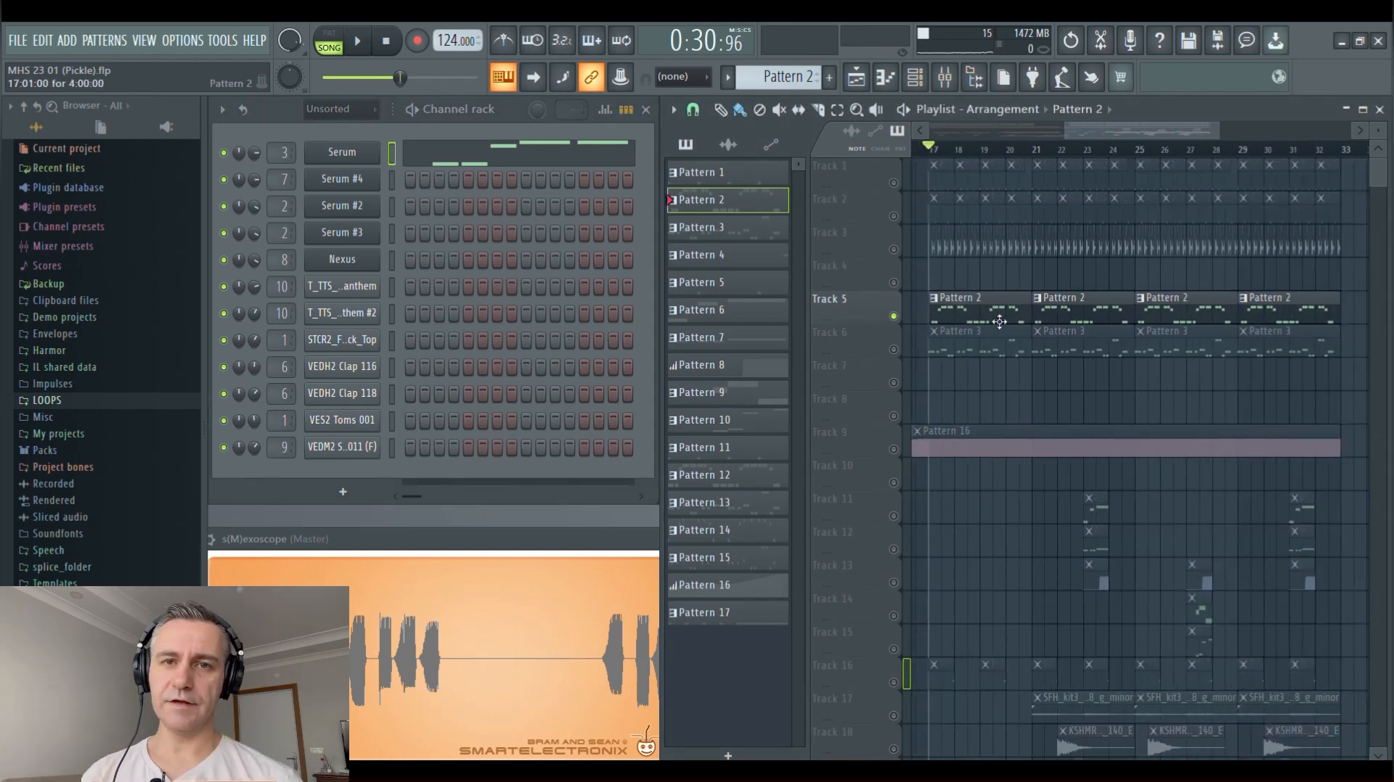
{"action": "left_click", "coordinate": [340, 152]}
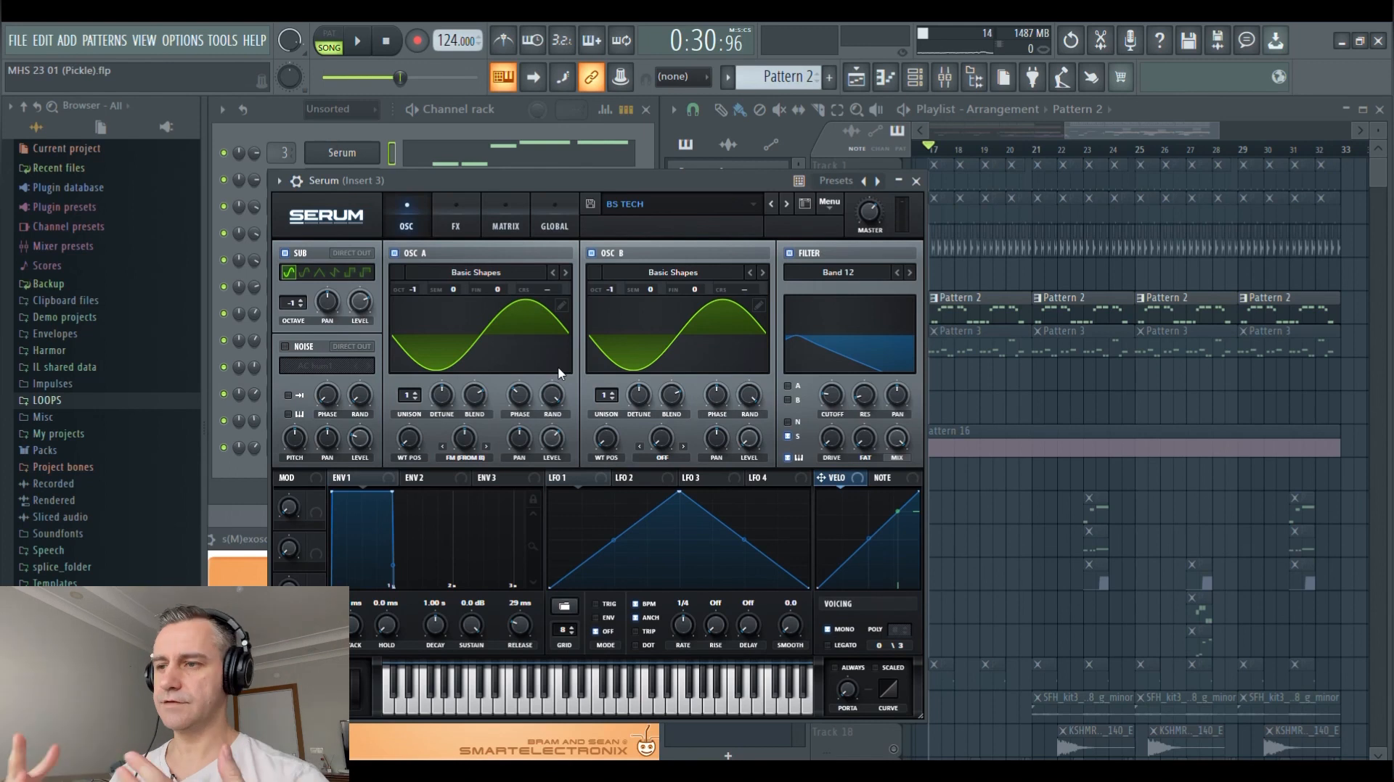
{"action": "left_click", "coordinate": [915, 181]}
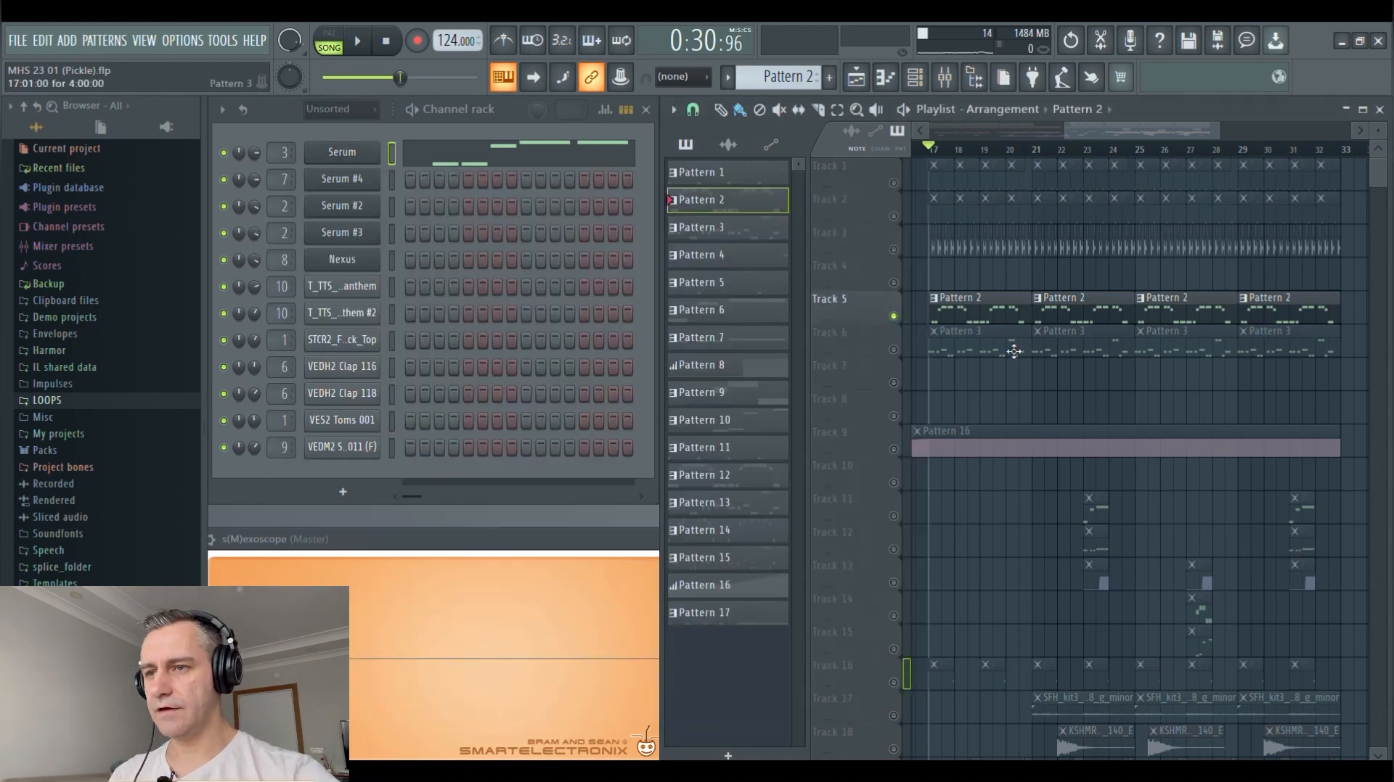
Open the mixer and display Insert 4's Soundgoodizer, Fruity parametric EQ 2 and Kickstart effects to examine the EQ curve
{"action": "scroll", "coordinate": [1045, 378], "scroll_direction": "down", "scroll_amount": 2}
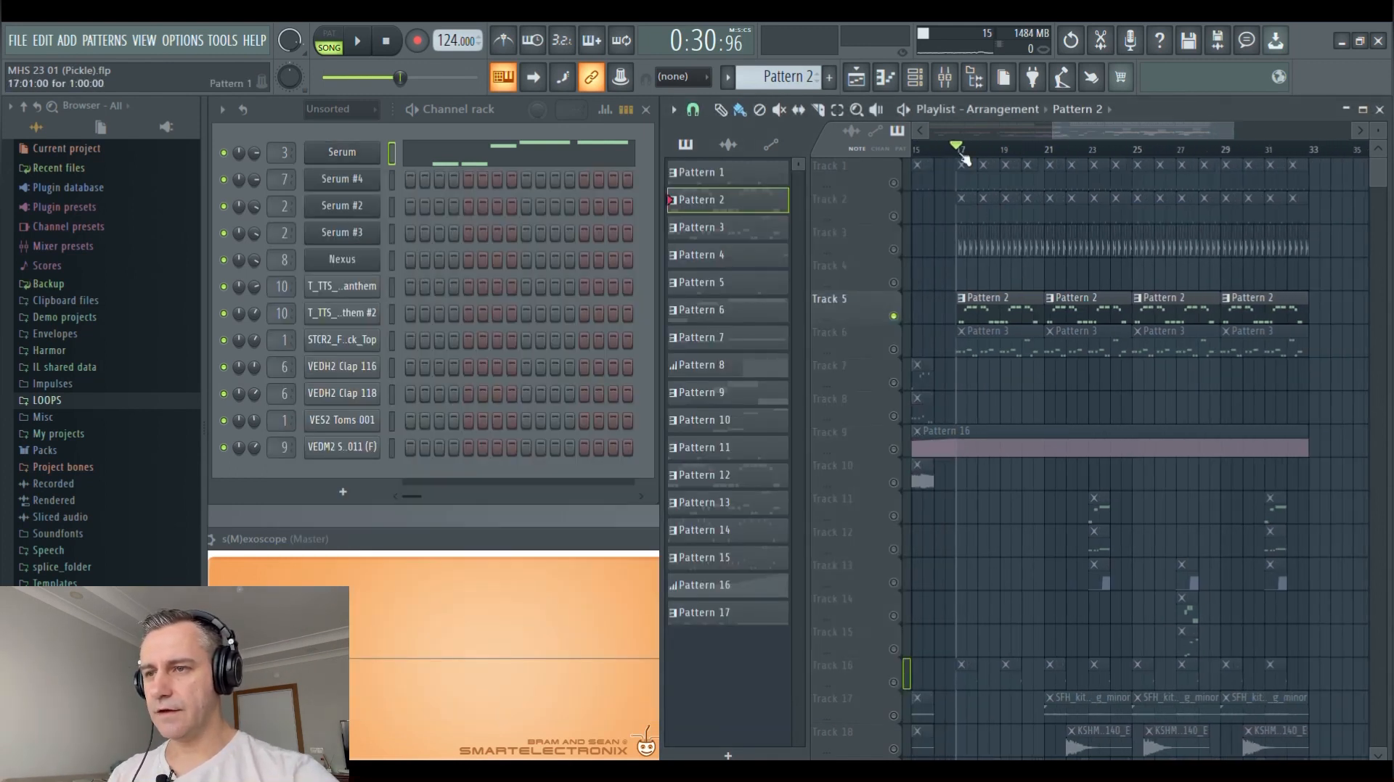
{"action": "left_click", "coordinate": [944, 76]}
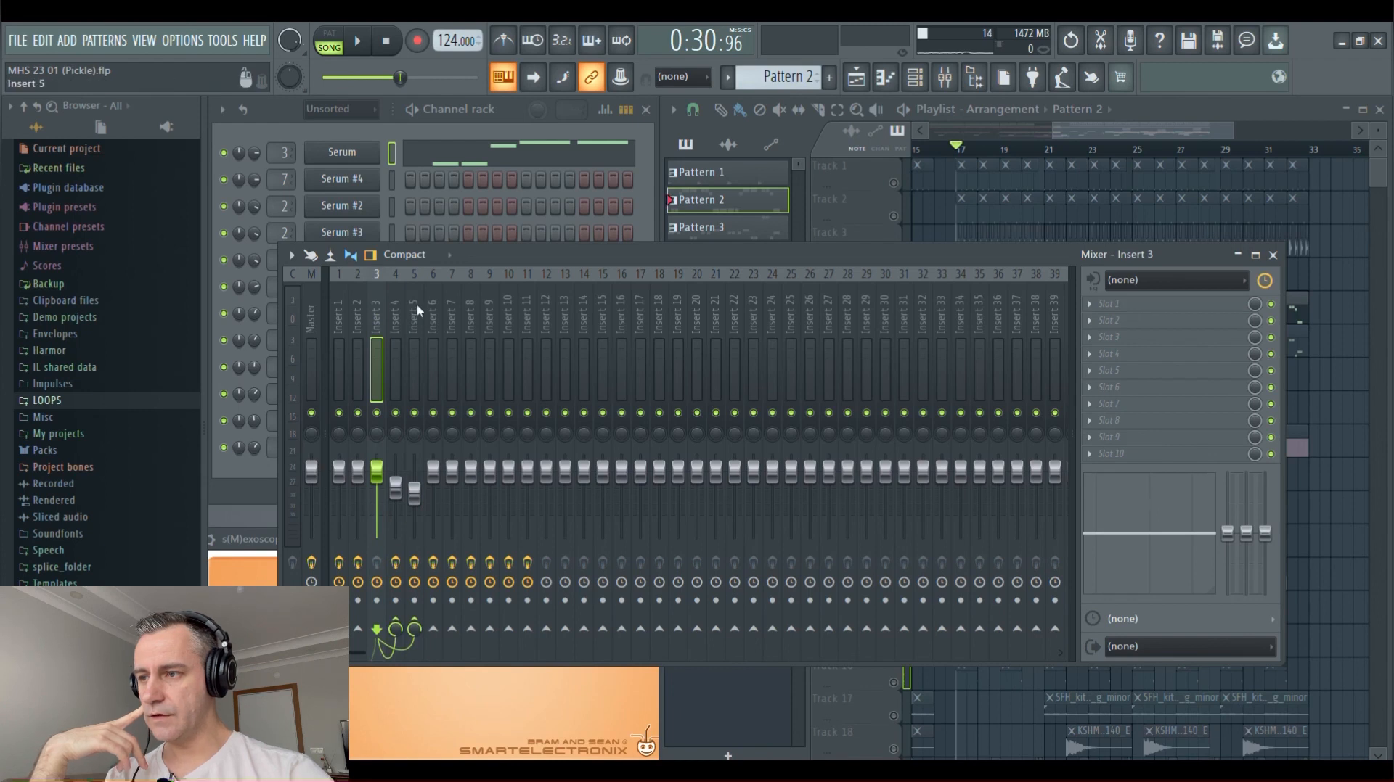
{"action": "left_click", "coordinate": [398, 299]}
{"action": "left_click", "coordinate": [1161, 304]}
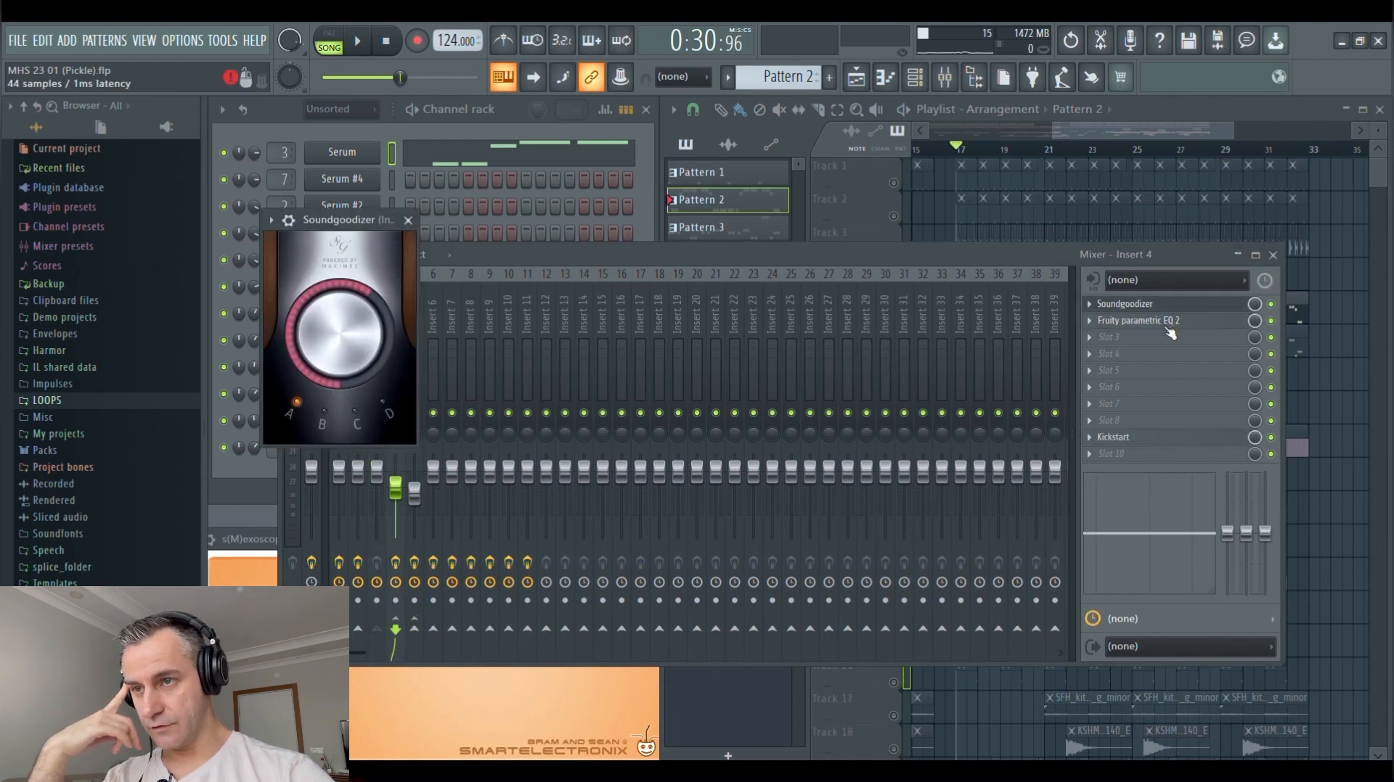
{"action": "left_click", "coordinate": [1164, 322]}
{"action": "left_click", "coordinate": [756, 264]}
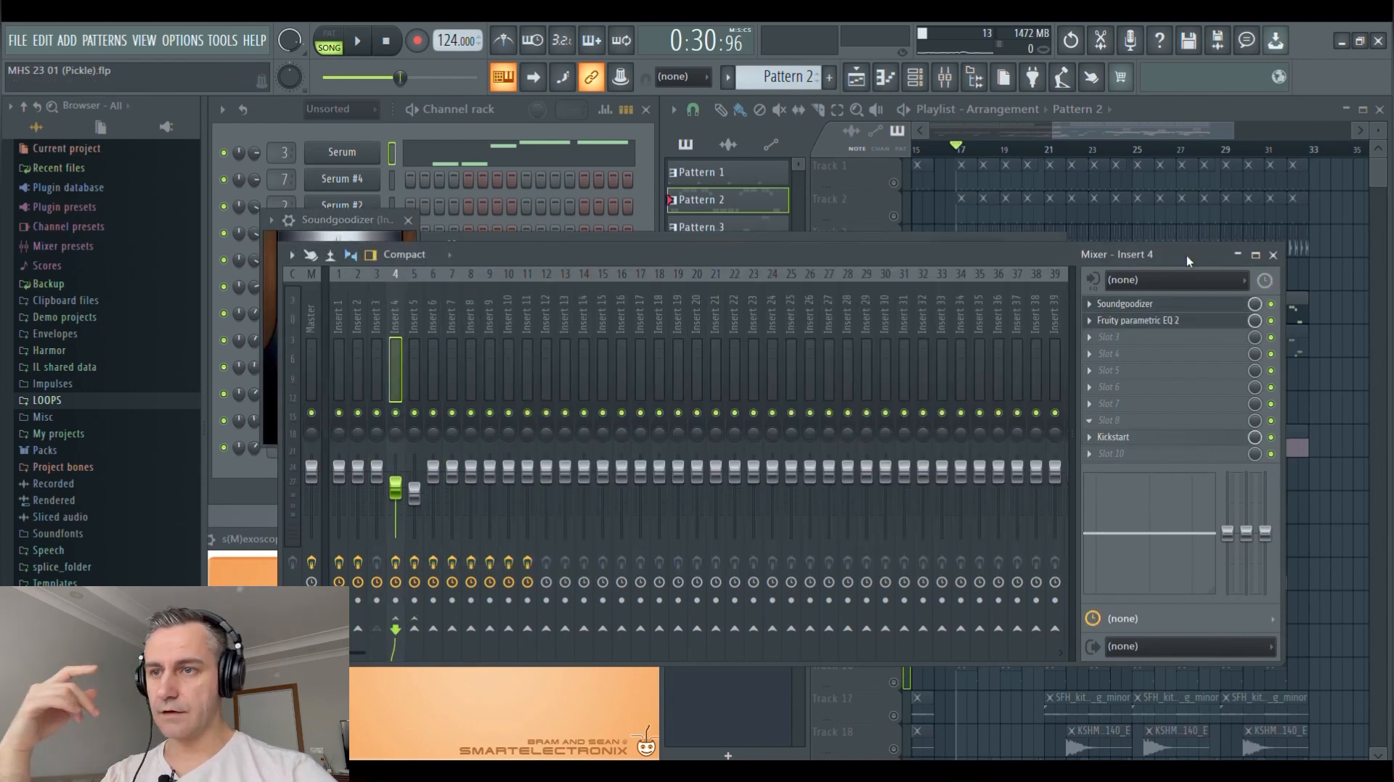
{"action": "left_click", "coordinate": [1161, 438]}
{"action": "left_click_drag", "start_coordinate": [568, 223], "coordinate": [1014, 355]}
{"action": "left_click", "coordinate": [656, 245]}
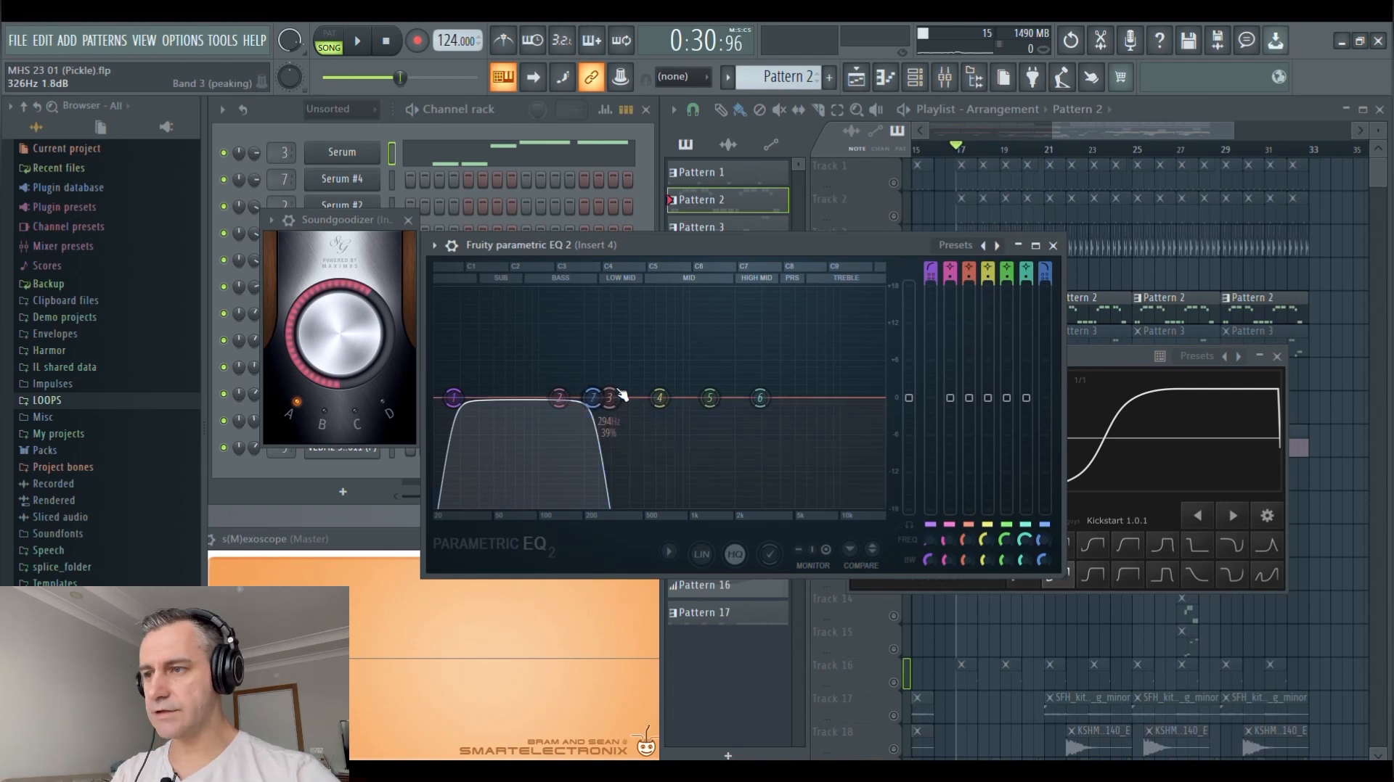
Close Insert 4's Soundgoodizer and EQ, review the Kickstart ducking curve and mix, and close it
{"action": "right_click", "coordinate": [337, 226]}
{"action": "right_click", "coordinate": [611, 246]}
{"action": "left_click_drag", "start_coordinate": [1076, 364], "coordinate": [858, 319]}
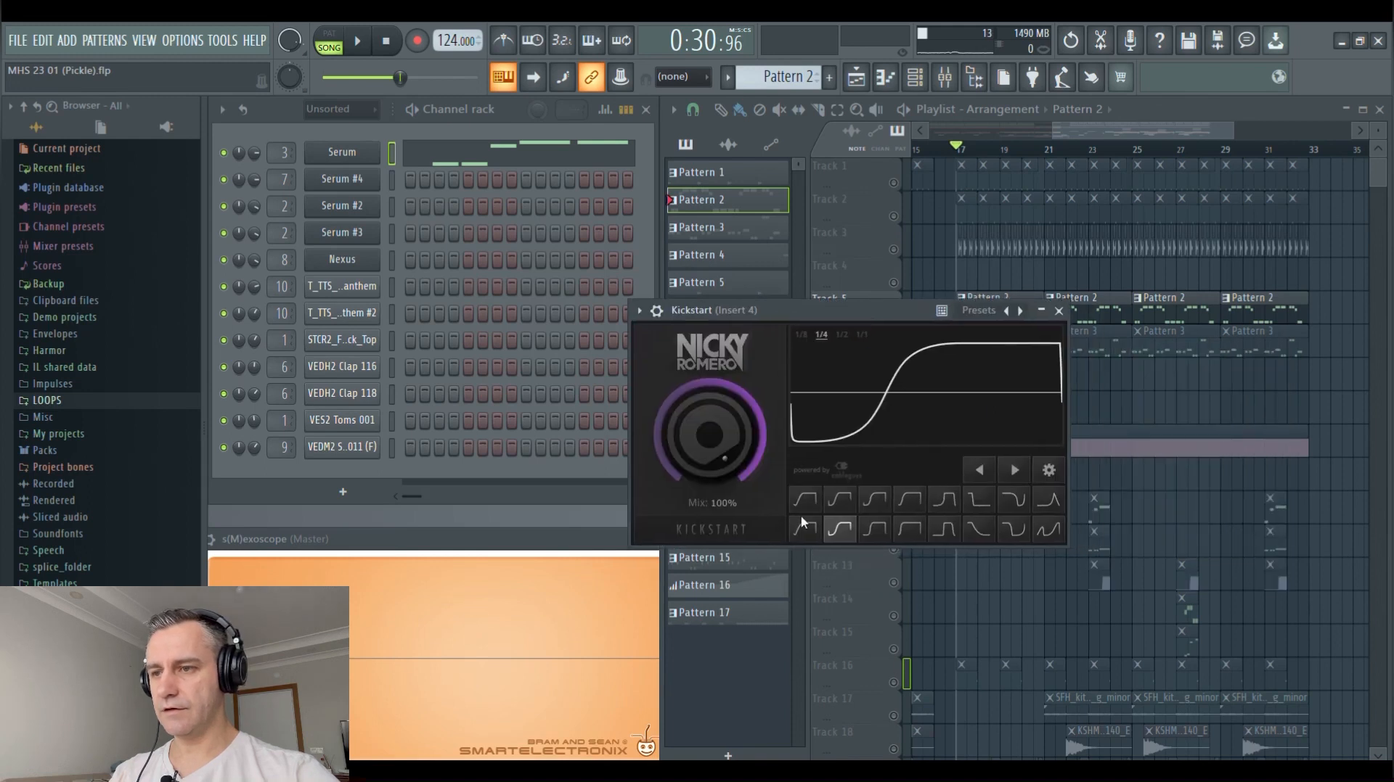
{"action": "right_click", "coordinate": [783, 310]}
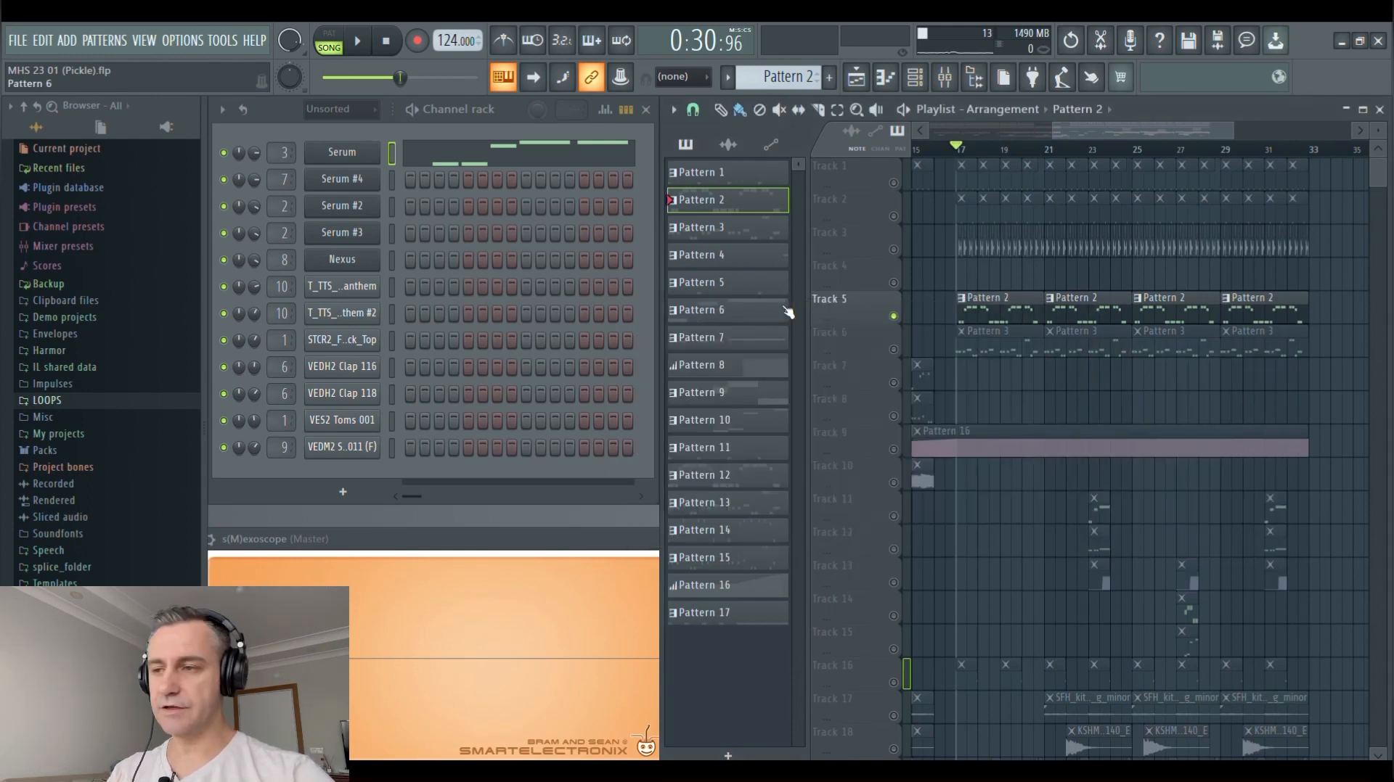
Display Insert 5's Kickstart, Fruity Stereo Enhancer, OTT and Fruity parametric EQ 2 effects from the mixer, and close the mixer
{"action": "left_click", "coordinate": [945, 76]}
{"action": "left_click", "coordinate": [416, 312]}
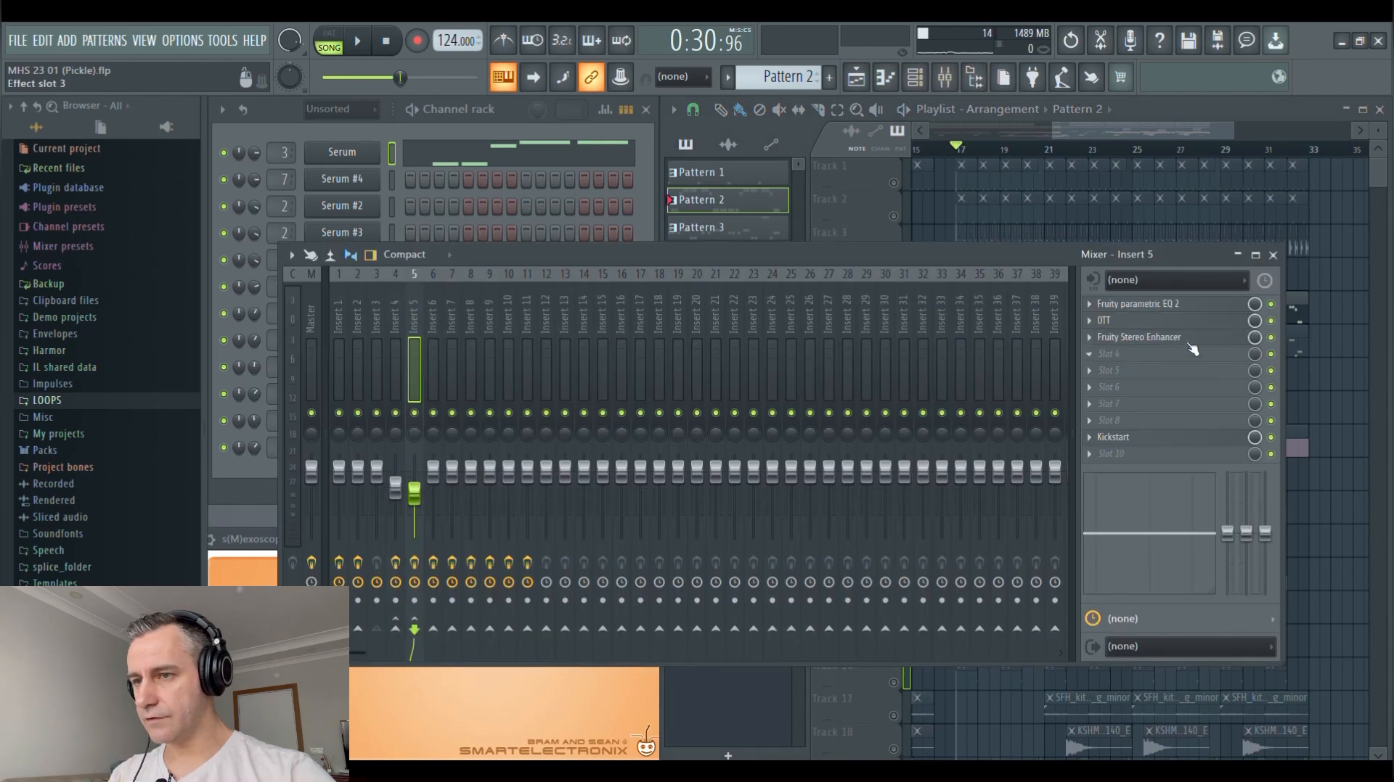
{"action": "left_click", "coordinate": [1154, 438]}
{"action": "left_click", "coordinate": [1158, 320]}
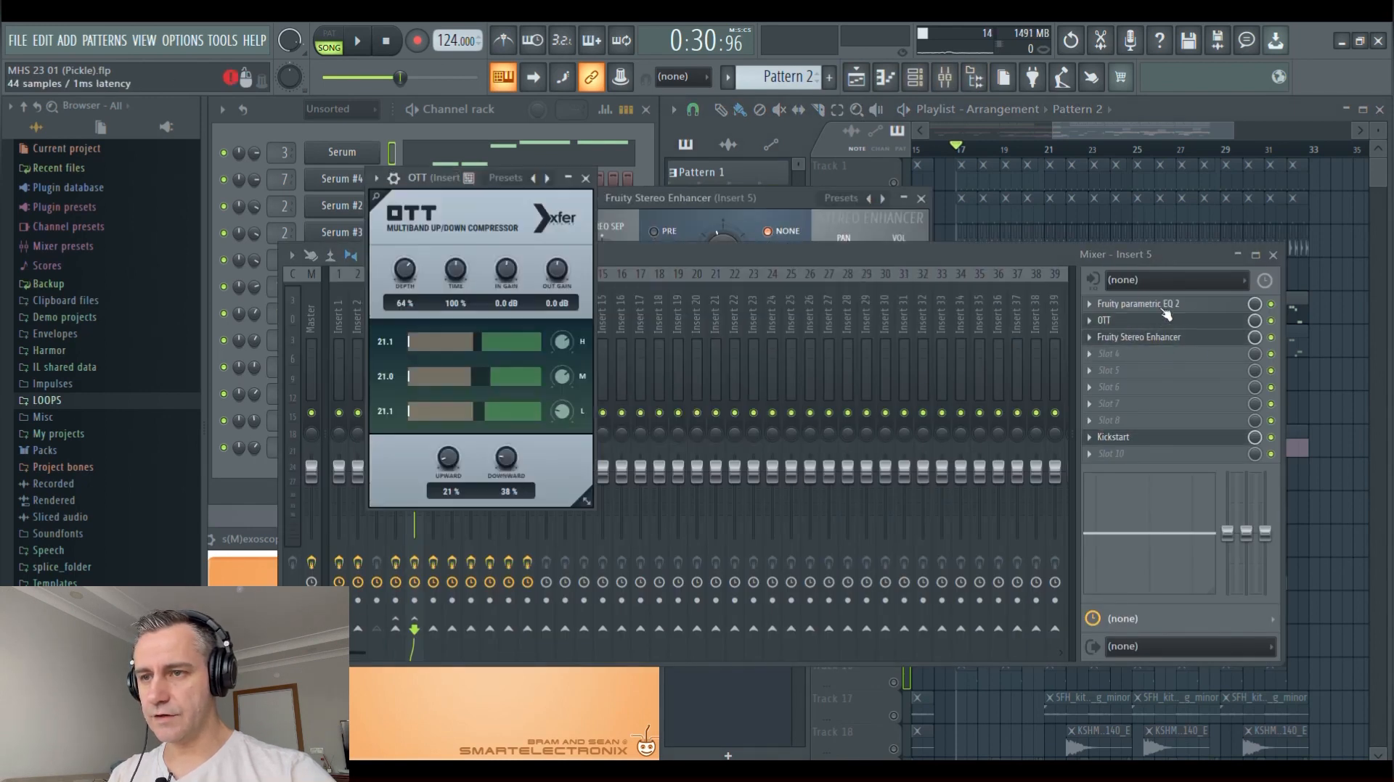
{"action": "left_click", "coordinate": [1158, 303]}
{"action": "left_click", "coordinate": [1272, 255]}
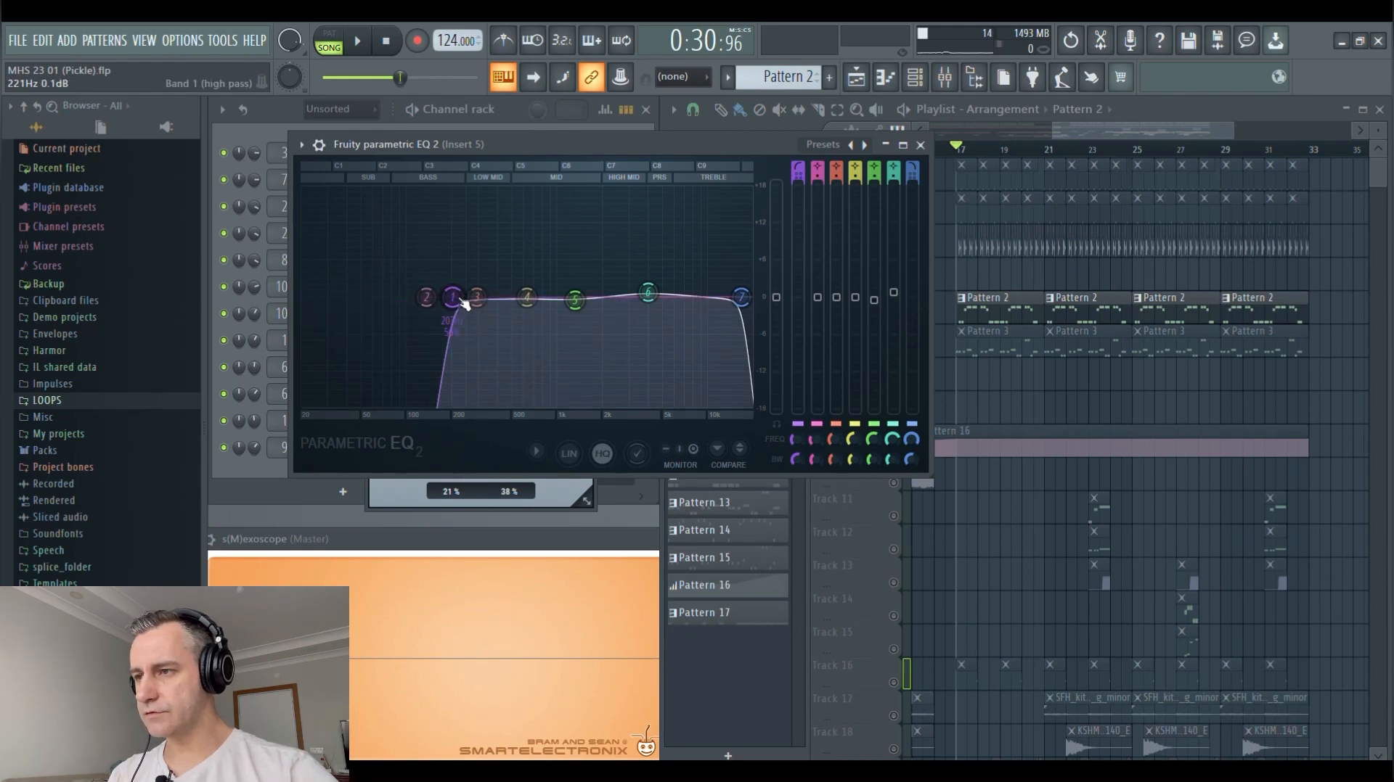
Review Insert 5's EQ, OTT, Stereo Enhancer and Kickstart settings, and close all their windows
{"action": "left_click", "coordinate": [921, 145]}
{"action": "left_click_drag", "start_coordinate": [429, 185], "coordinate": [819, 220]}
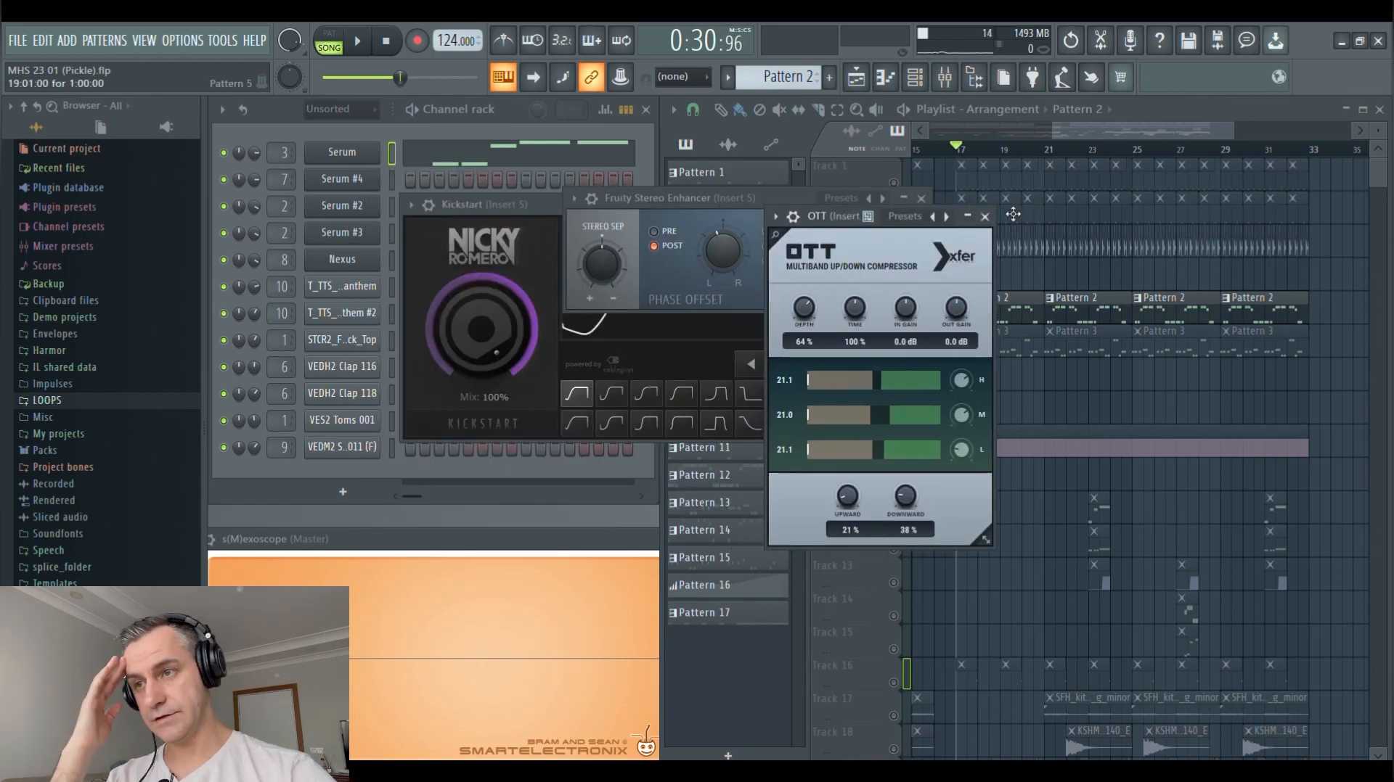
{"action": "left_click", "coordinate": [984, 217]}
{"action": "left_click_drag", "start_coordinate": [715, 197], "coordinate": [822, 218]}
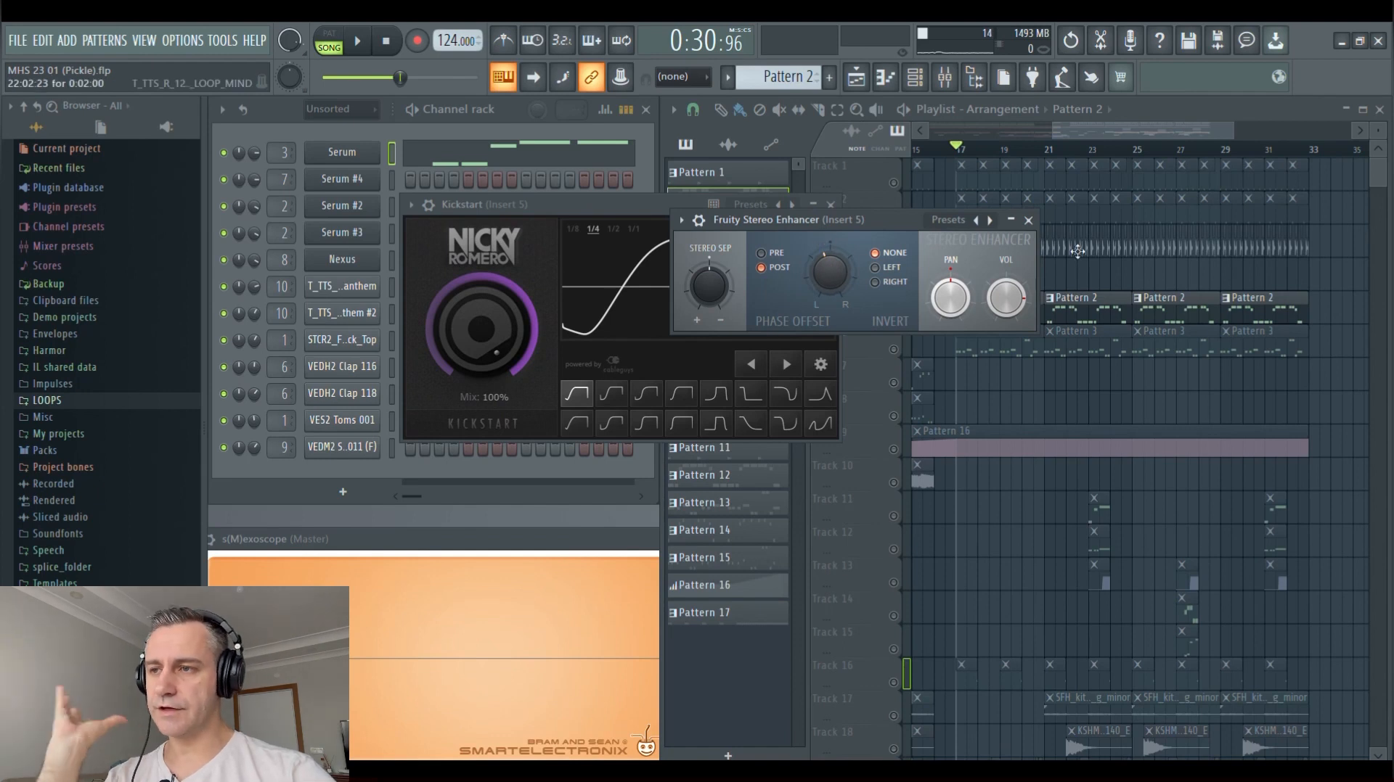
{"action": "left_click", "coordinate": [1027, 220]}
{"action": "key", "text": "Escape"}
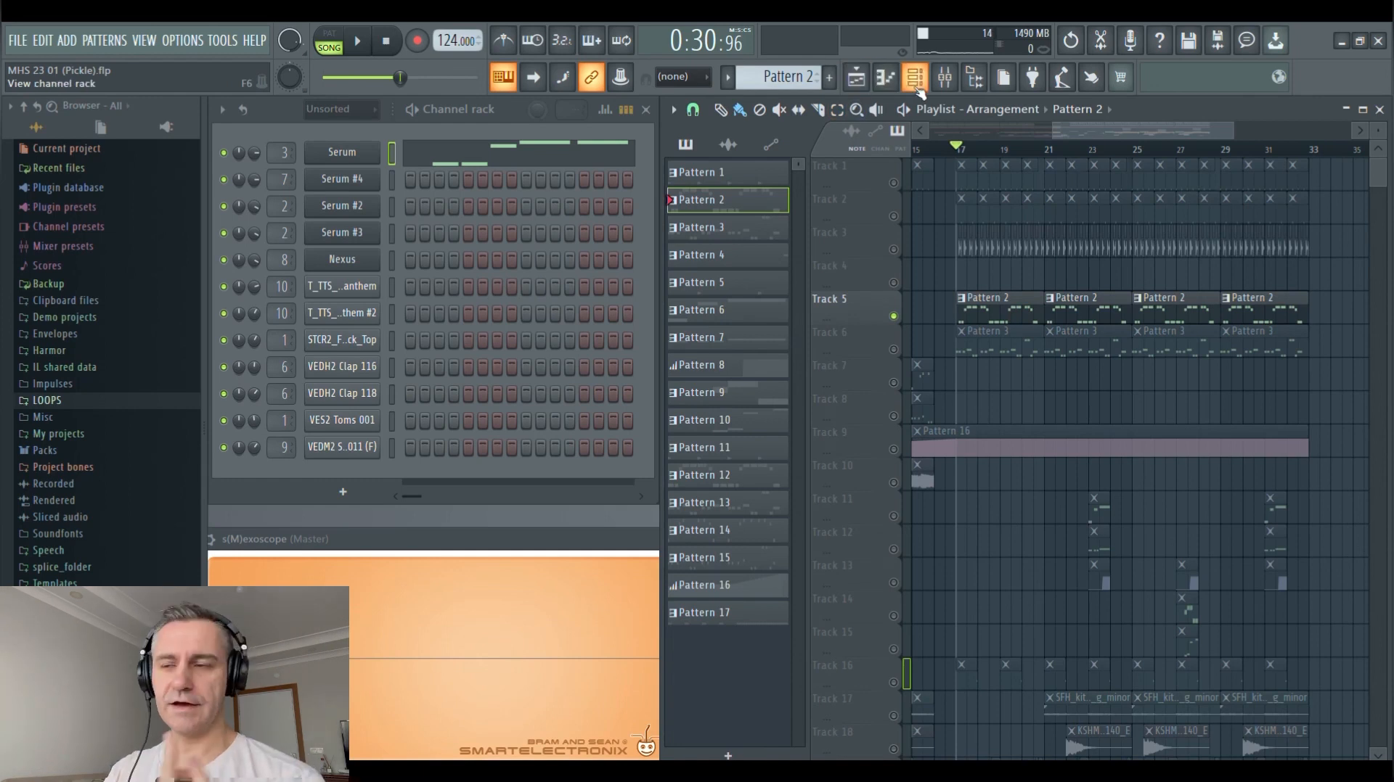
Check Insert 4's routing and volume in the mixer, close it, and play the Pattern 2 bass from bar 17
{"action": "left_click", "coordinate": [942, 76]}
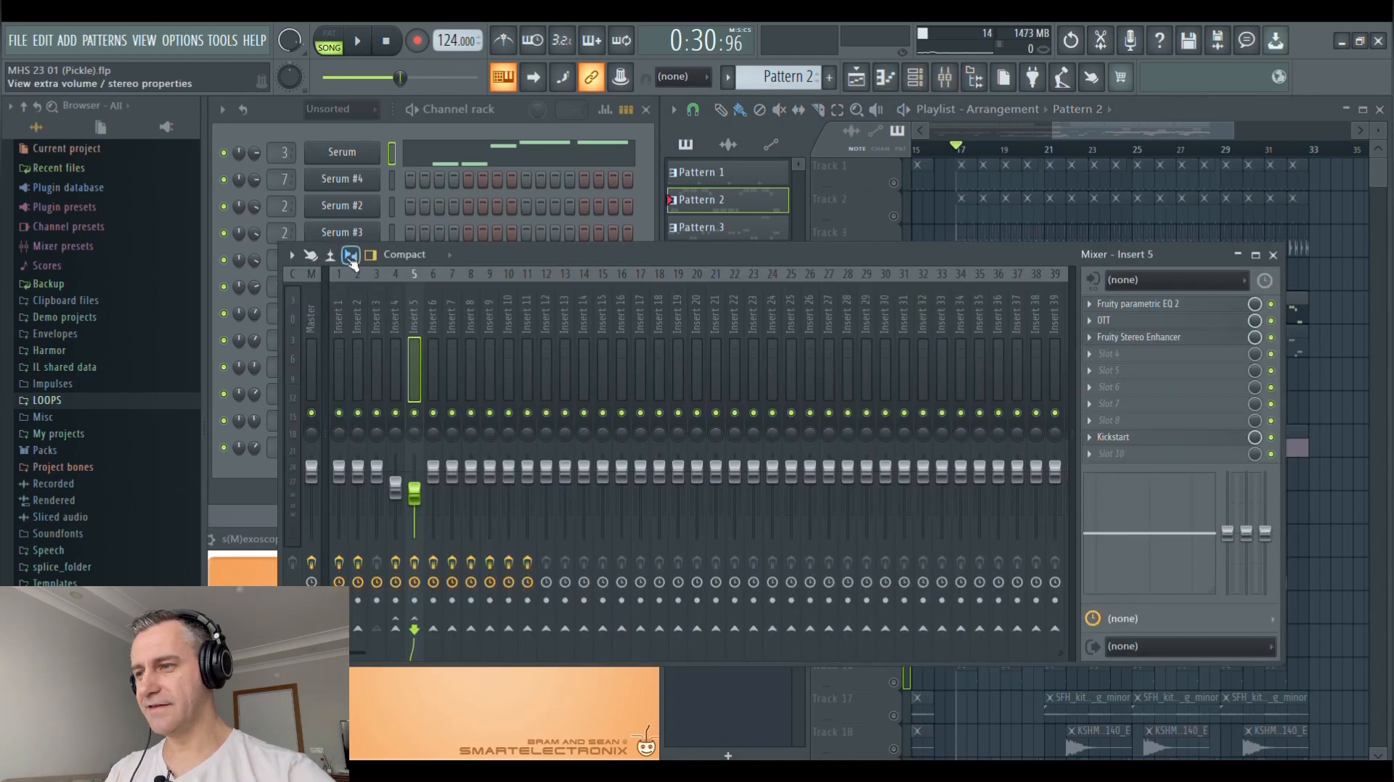
{"action": "left_click", "coordinate": [393, 302]}
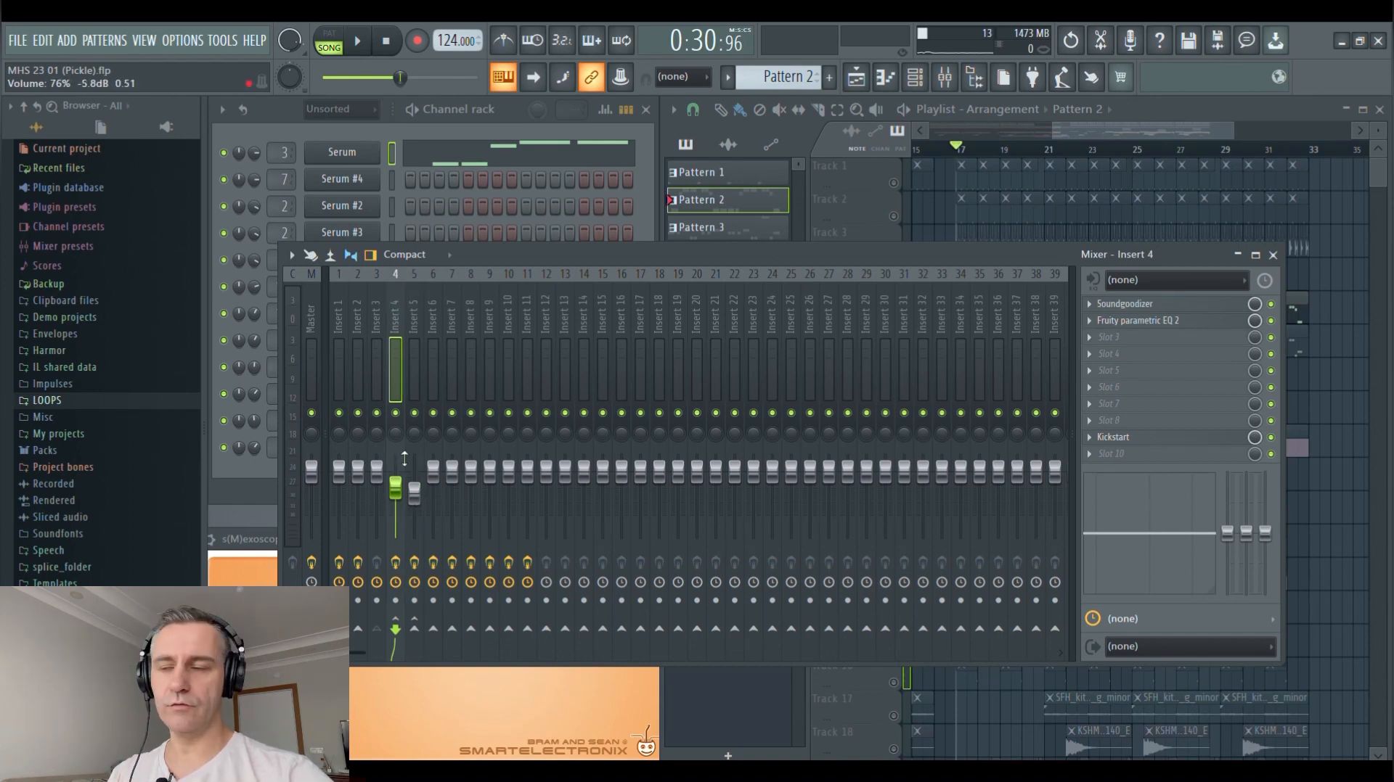
{"action": "key", "text": "F9"}
{"action": "key", "text": "space"}
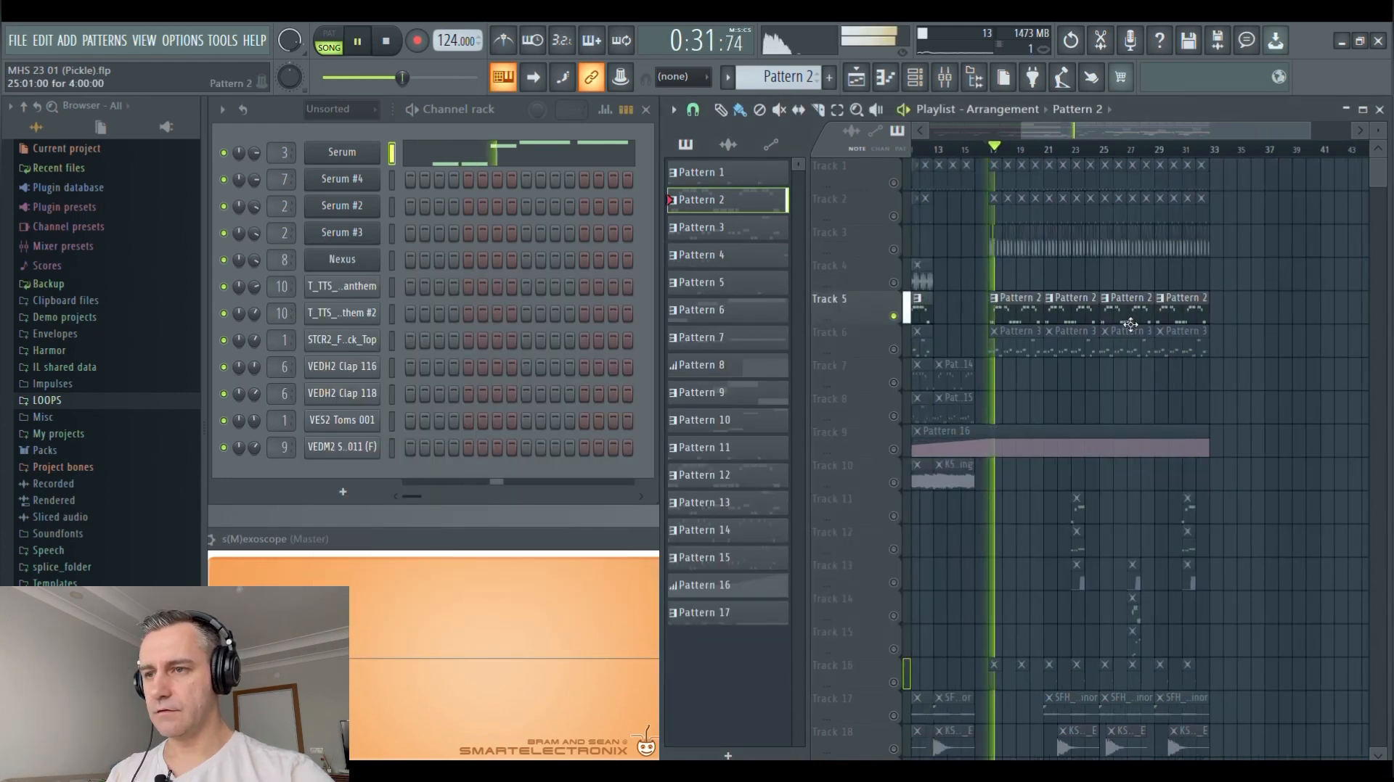
Select Pattern 12 on Track 5 and play its clips from bar 1
{"action": "left_click", "coordinate": [967, 312]}
{"action": "key", "text": "space"}
{"action": "left_click_drag", "start_coordinate": [936, 150], "coordinate": [829, 152]}
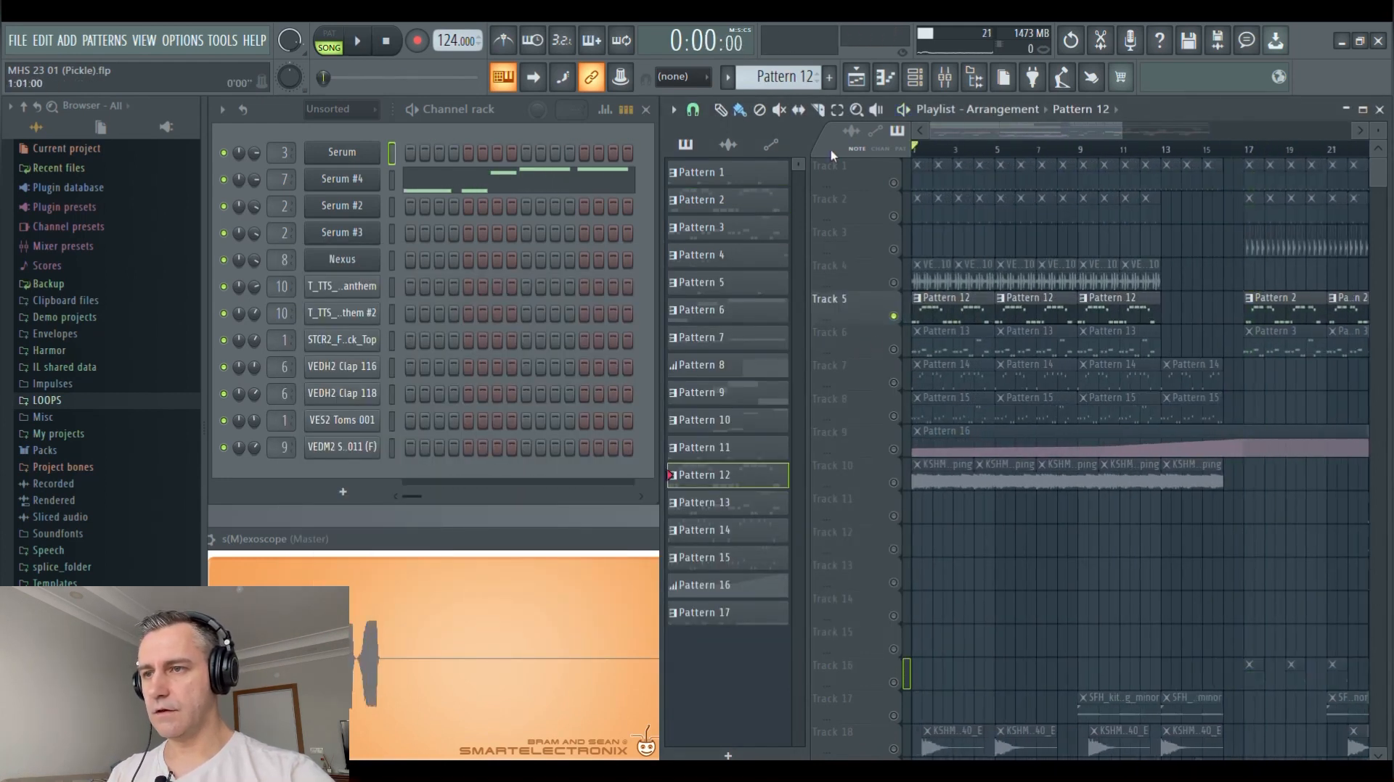
{"action": "scroll", "coordinate": [957, 310], "scroll_direction": "down", "scroll_amount": 2}
{"action": "scroll", "coordinate": [951, 312], "scroll_direction": "down", "scroll_amount": 2}
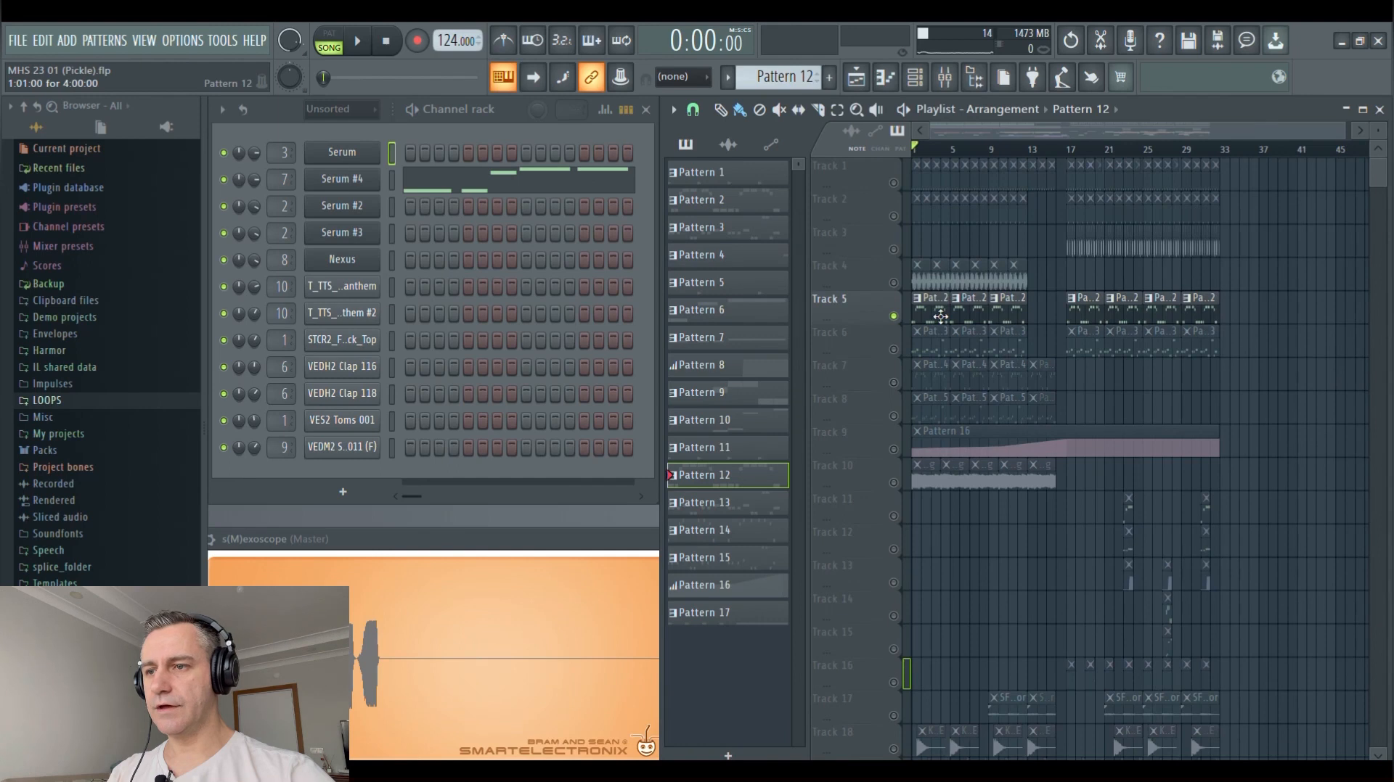
{"action": "scroll", "coordinate": [908, 310], "scroll_direction": "up", "scroll_amount": 3}
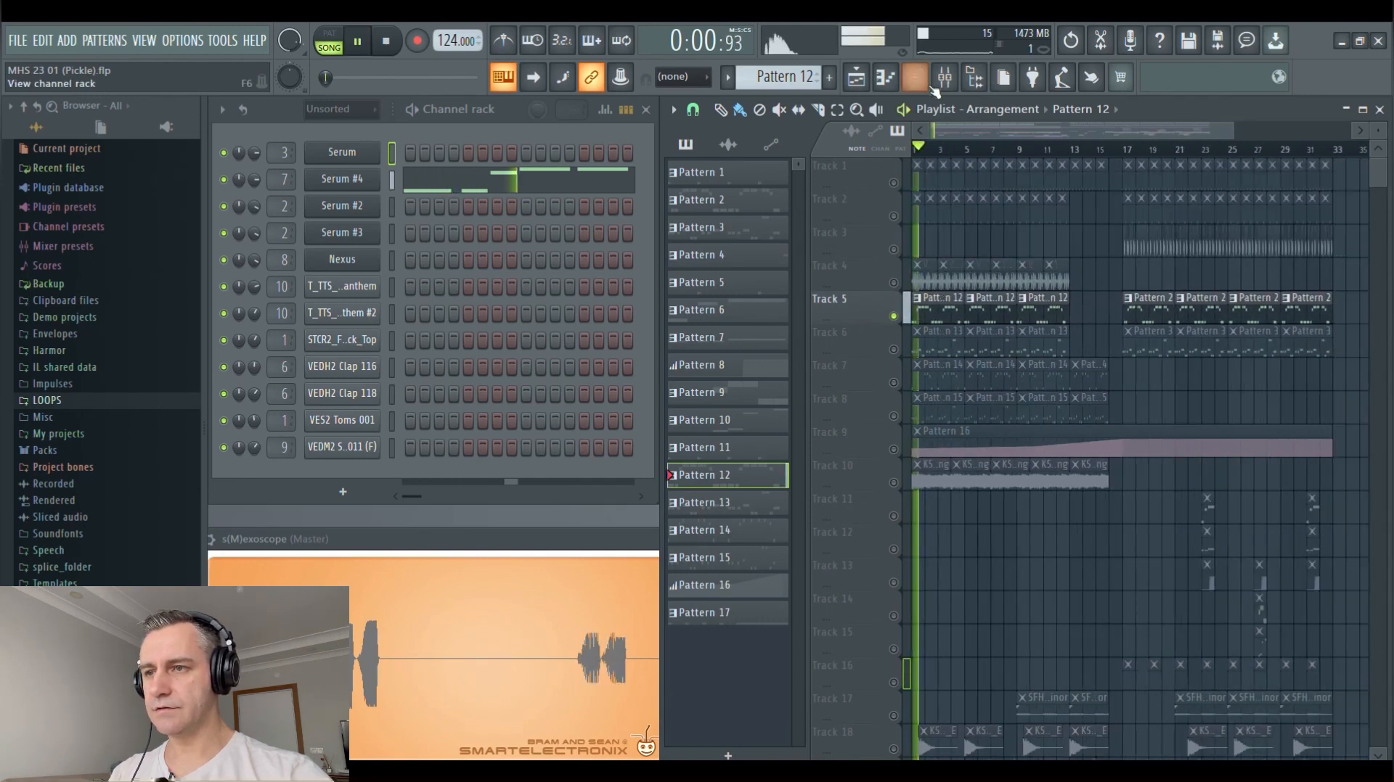
Display Insert 7's Fruity parametric EQ 2 and Kickstart effects from the mixer, and close the mixer
{"action": "key", "text": "F9"}
{"action": "left_click", "coordinate": [451, 321]}
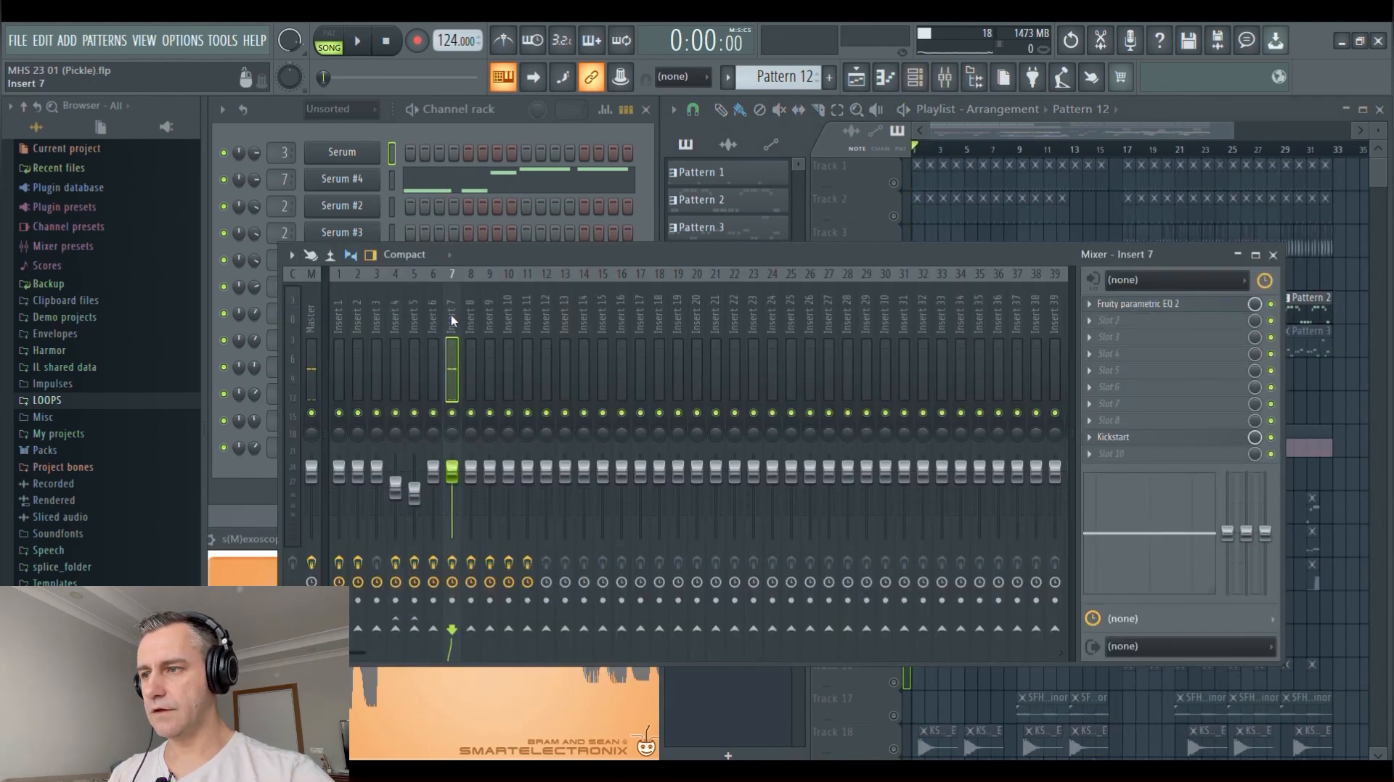
{"action": "left_click", "coordinate": [1161, 304]}
{"action": "left_click", "coordinate": [1176, 438]}
{"action": "left_click", "coordinate": [1275, 256]}
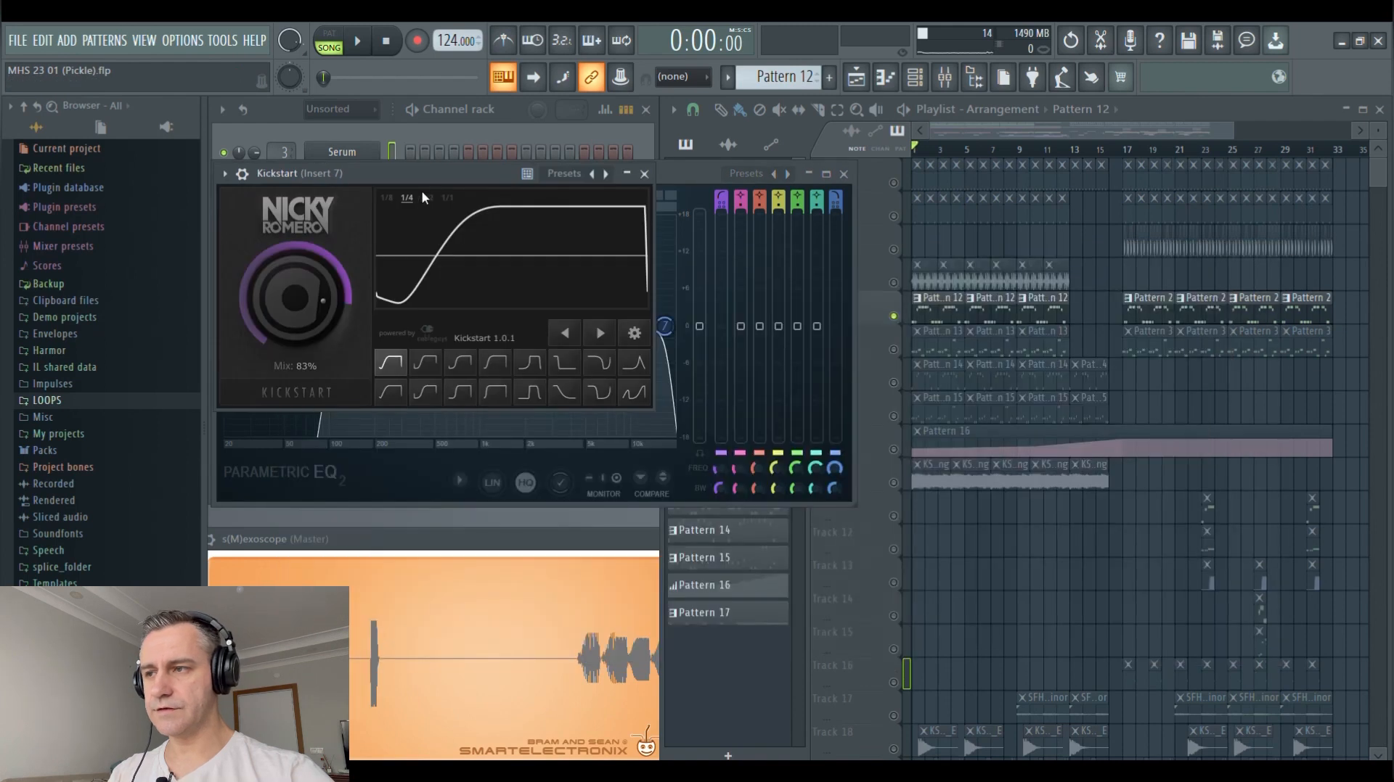
Review Insert 7's EQ curve and Kickstart settings, close both windows, and restart playback of Track 5
{"action": "left_click_drag", "start_coordinate": [418, 177], "coordinate": [939, 321]}
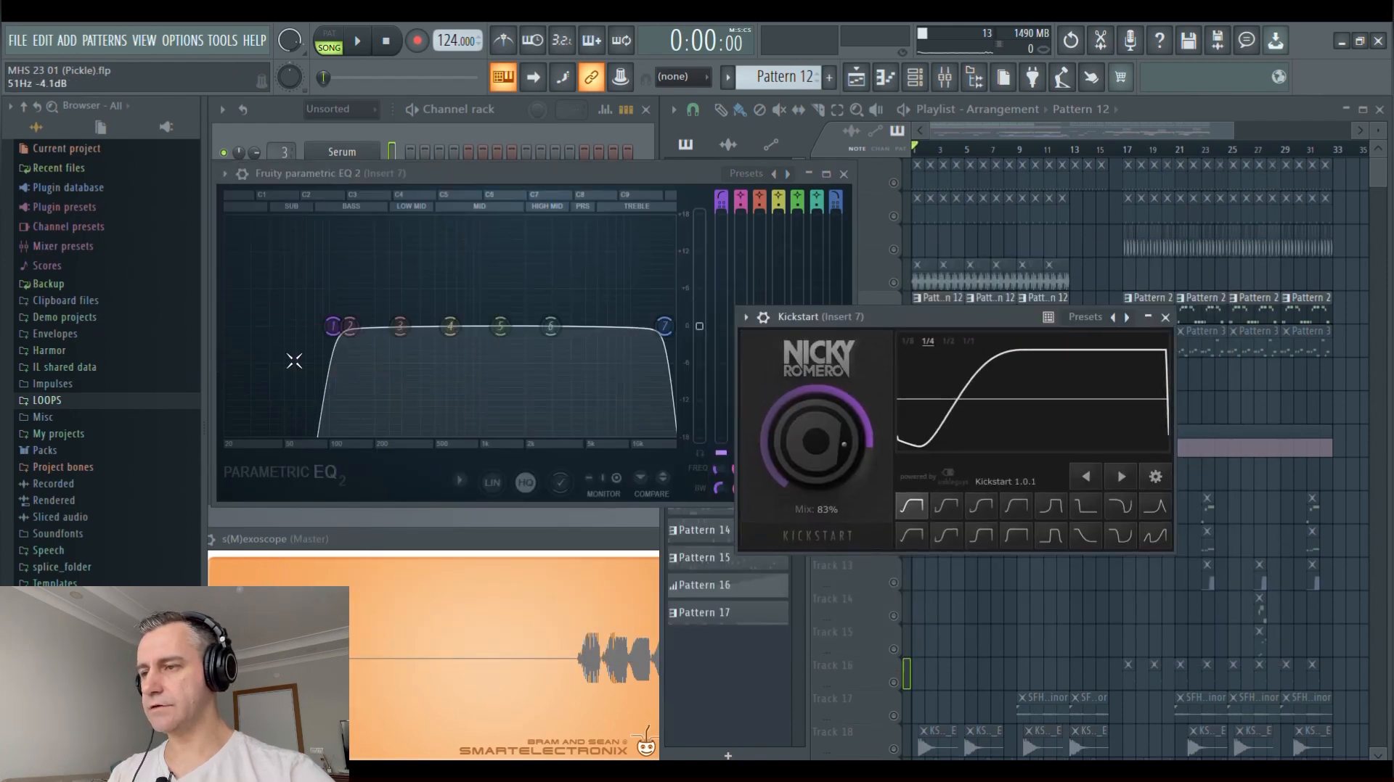
{"action": "left_click", "coordinate": [843, 175]}
{"action": "left_click_drag", "start_coordinate": [944, 317], "coordinate": [834, 229]}
{"action": "key", "text": "space"}
{"action": "left_click", "coordinate": [1058, 230]}
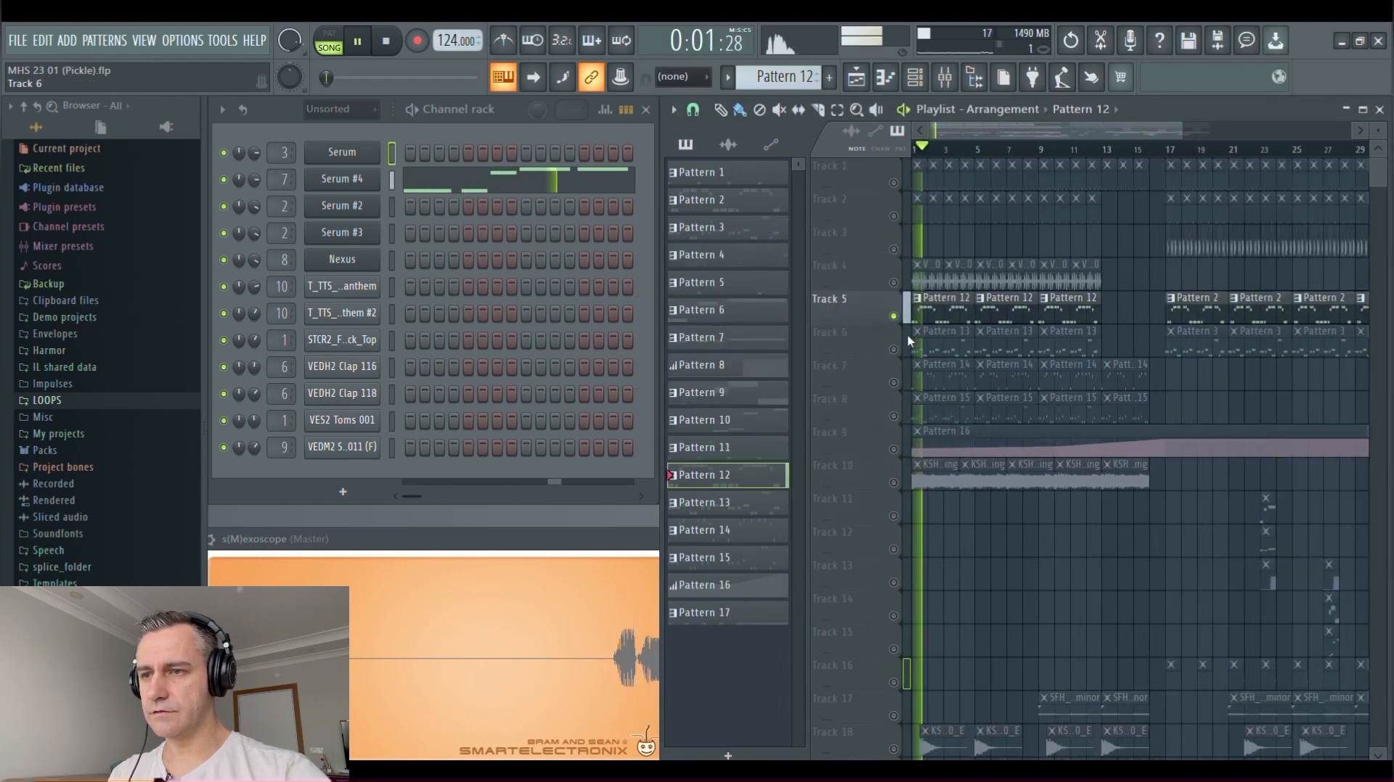
Review Pattern 12's Serum #4 notes in the piano roll during playback, close it, and stop playback
{"action": "left_click", "coordinate": [471, 186]}
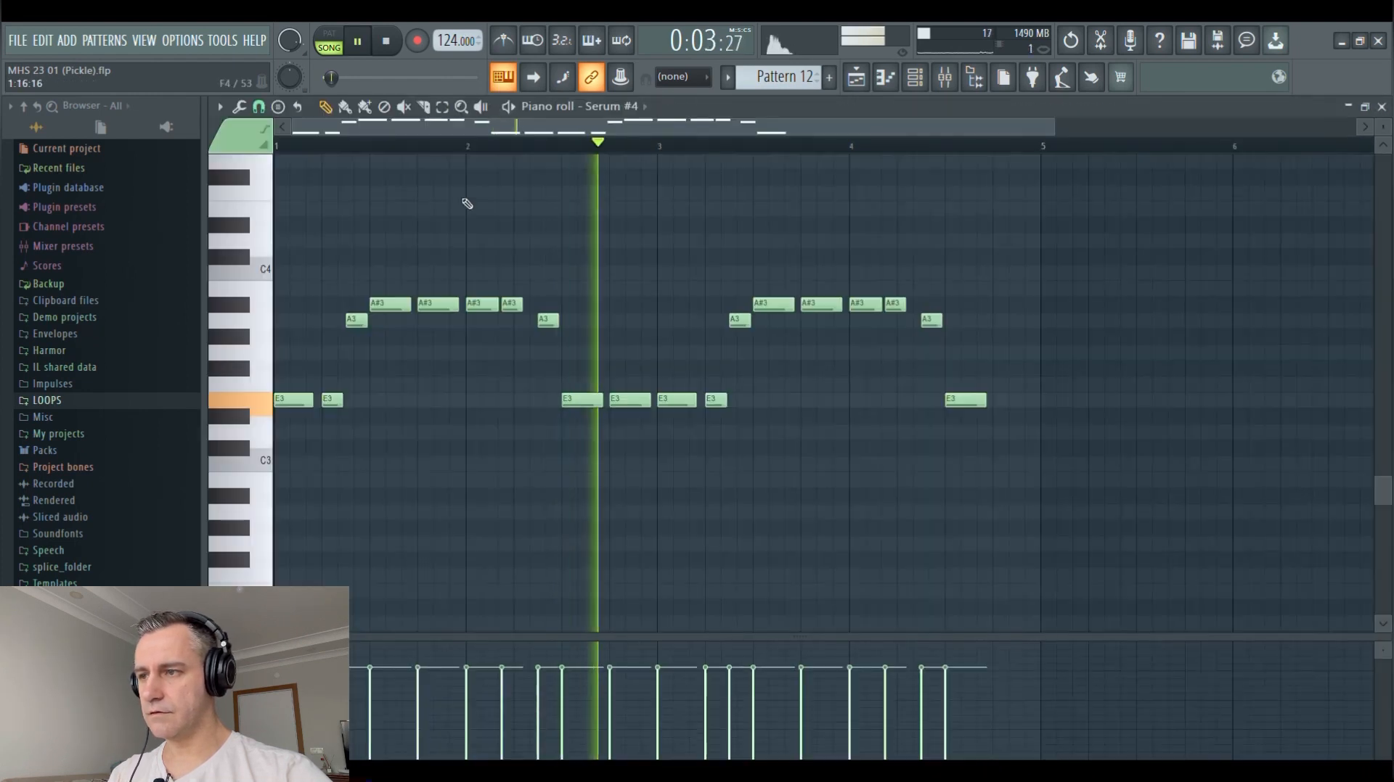
{"action": "key", "text": "Escape"}
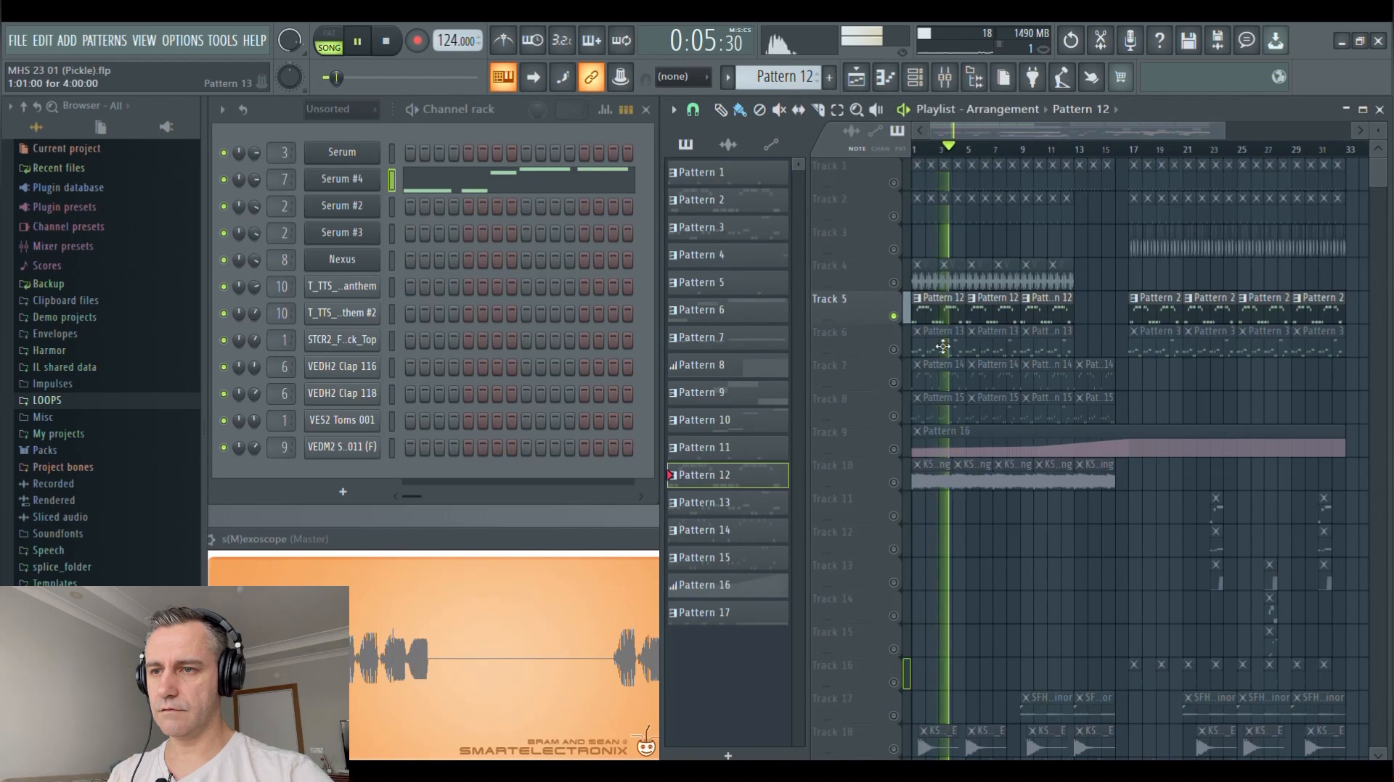
{"action": "key", "text": "space"}
Solo Track 7, enable Track 9 alongside it, and play the Pattern 14 clips from bar 1 and from bar 13
{"action": "scroll", "coordinate": [897, 383], "scroll_direction": "down", "scroll_amount": 1}
{"action": "right_click", "coordinate": [894, 384]}
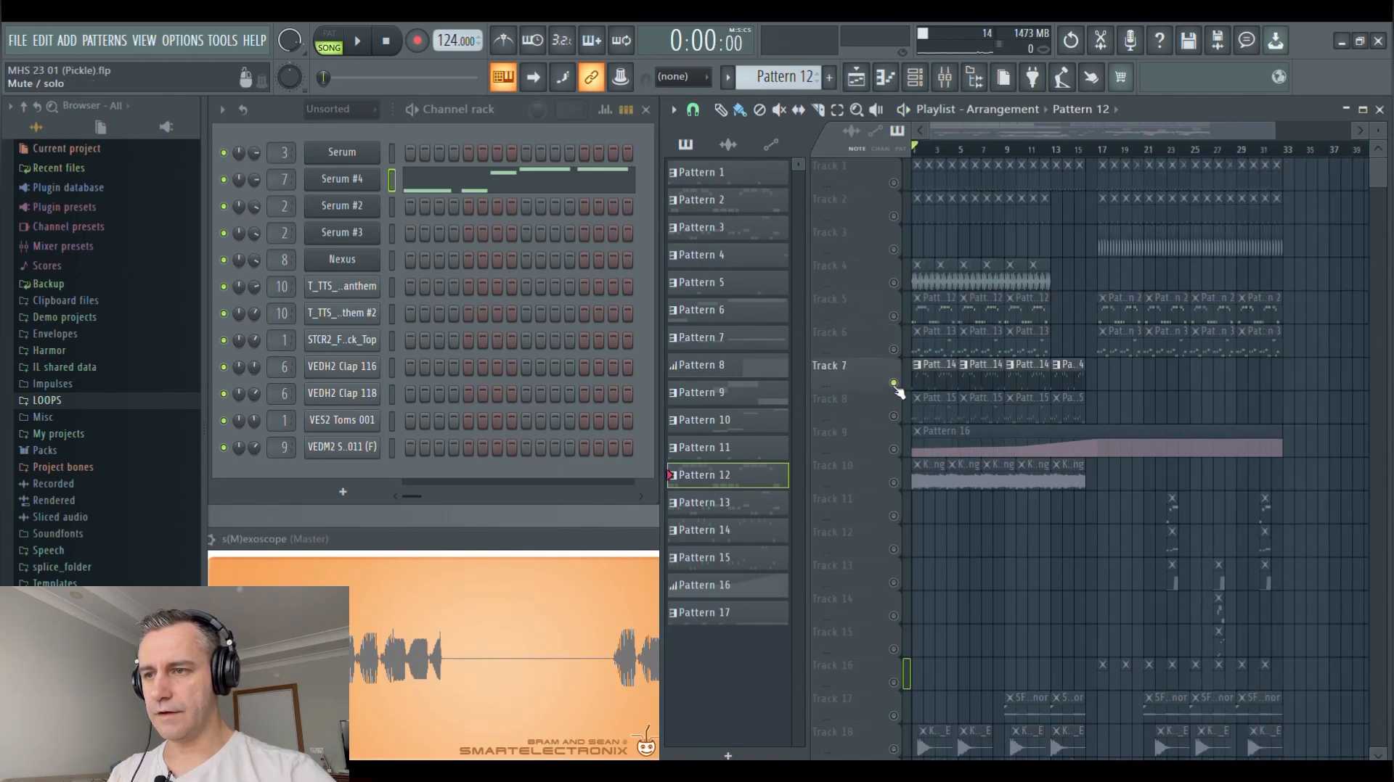
{"action": "scroll", "coordinate": [862, 372], "scroll_direction": "up", "scroll_amount": 5}
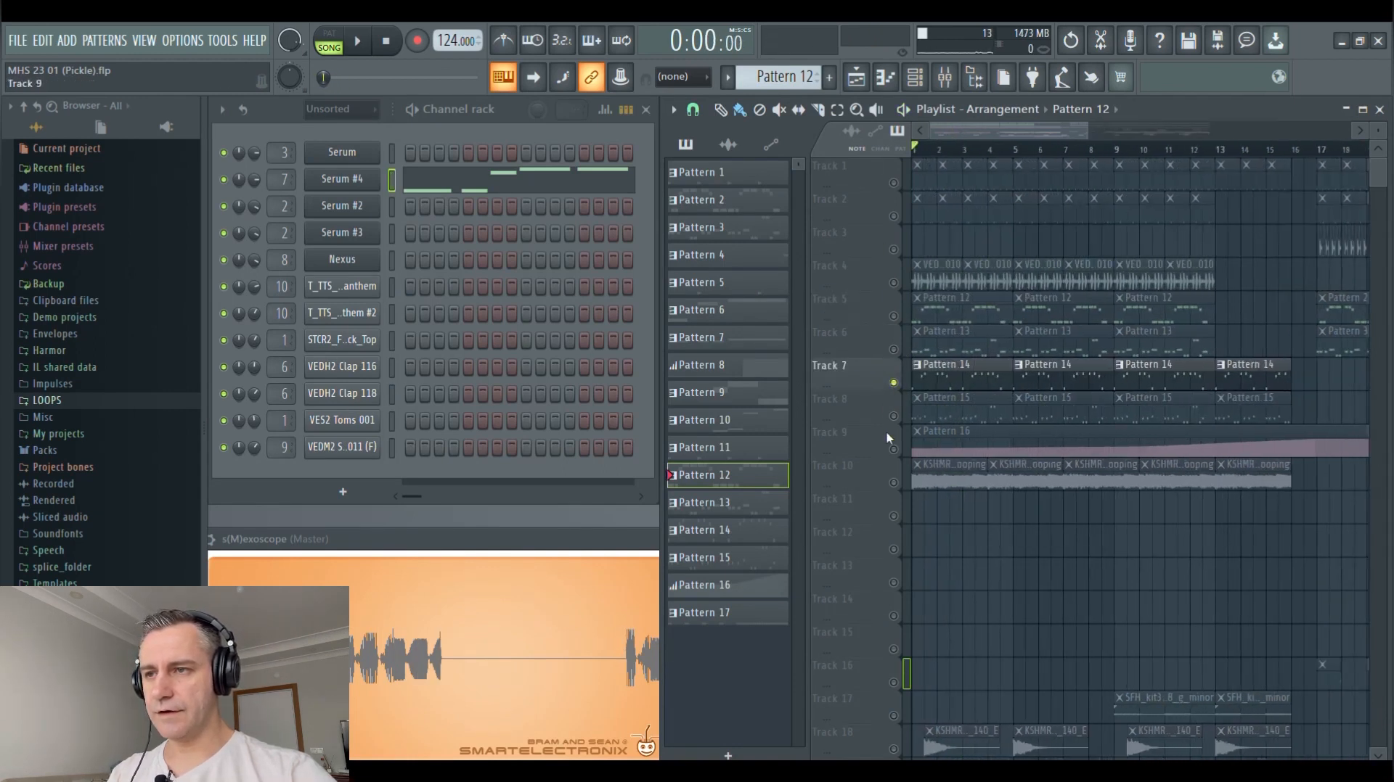
{"action": "left_click", "coordinate": [894, 449]}
{"action": "scroll", "coordinate": [860, 381], "scroll_direction": "down", "scroll_amount": 2}
{"action": "key", "text": "space"}
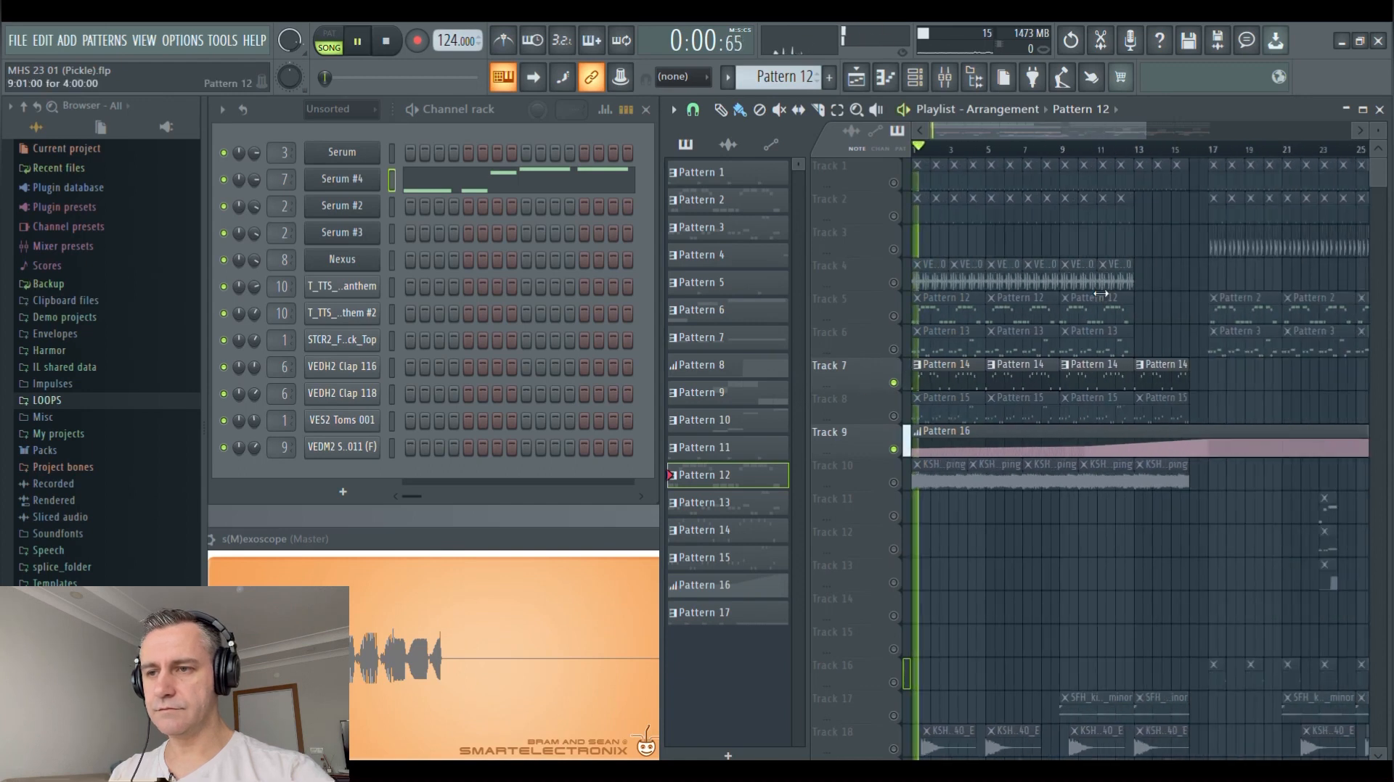
{"action": "left_click", "coordinate": [1138, 150]}
Open Pattern 14's Nexus notes in the piano roll, review them during playback, close it, and stop playback
{"action": "double_click", "coordinate": [1178, 376]}
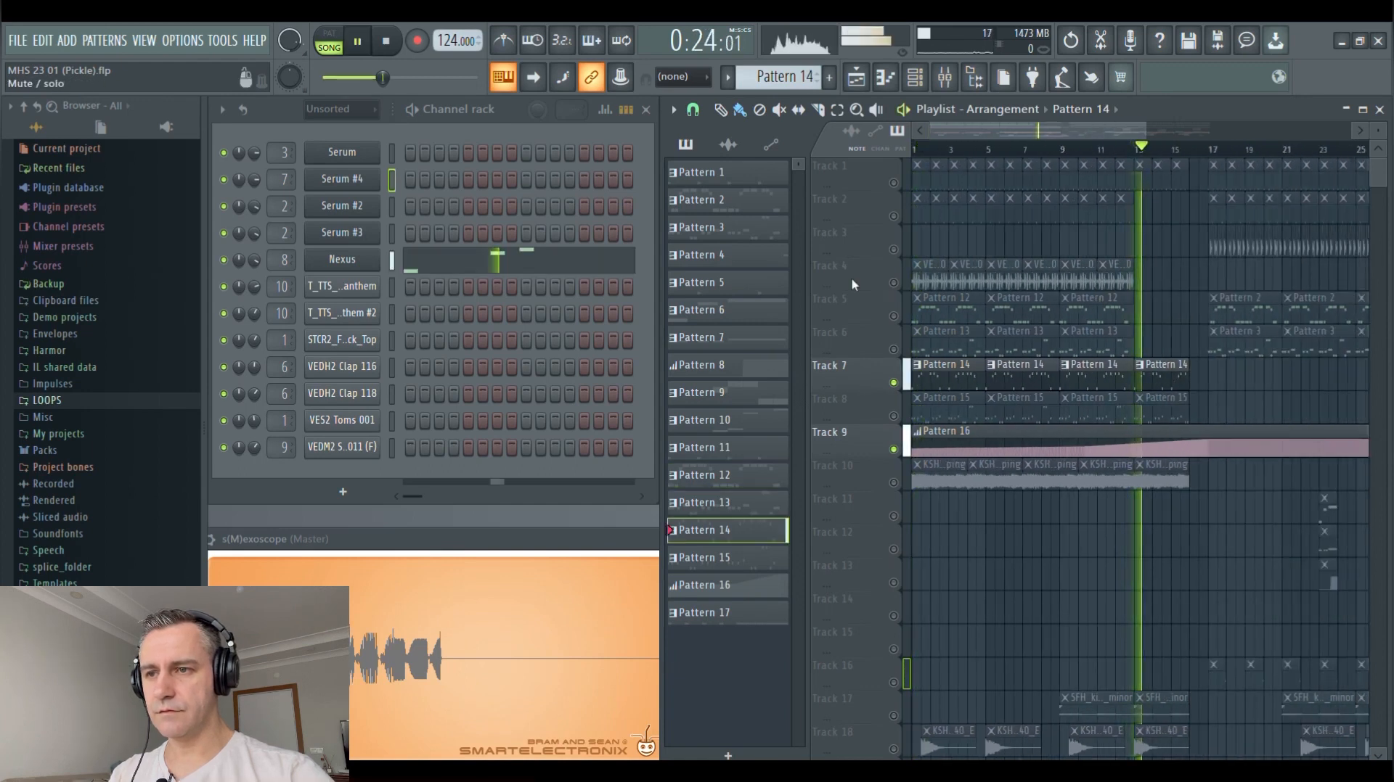
{"action": "left_click", "coordinate": [510, 272]}
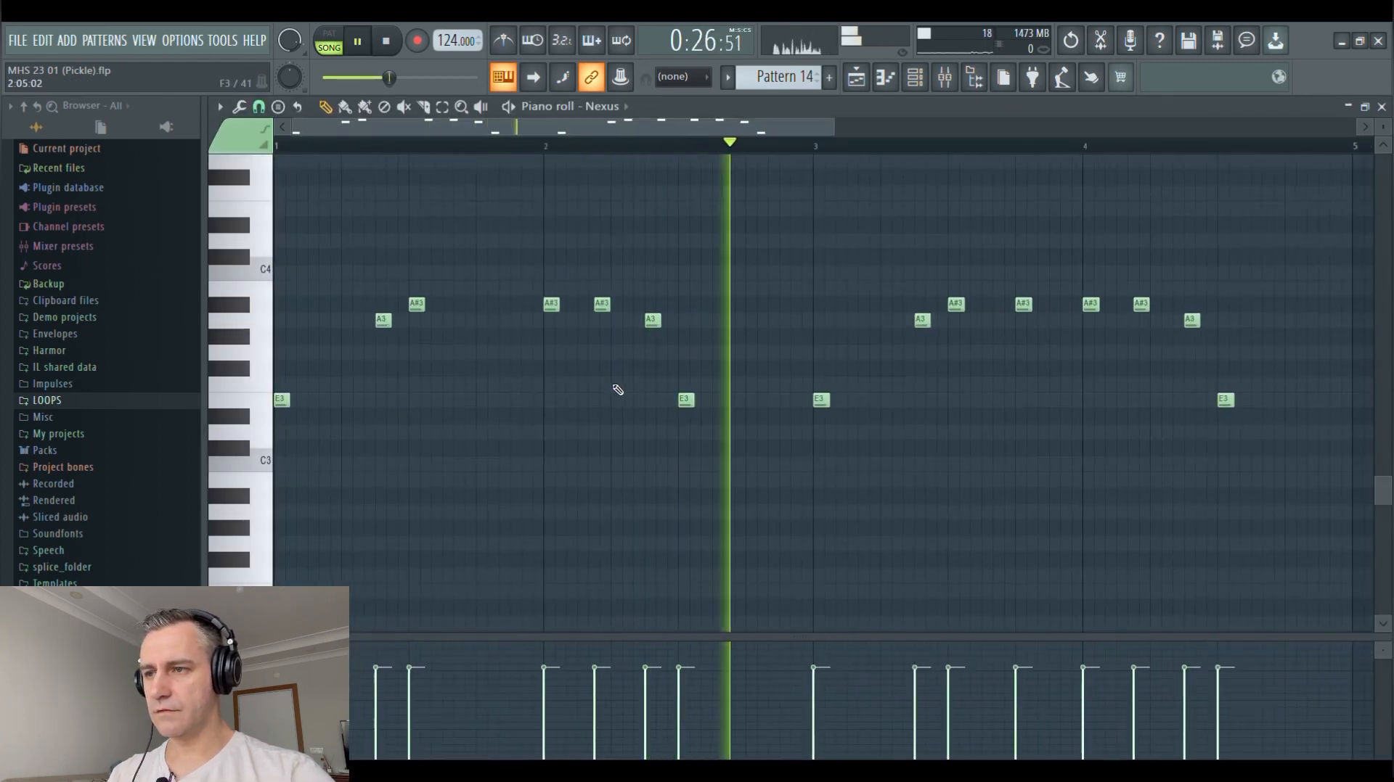
{"action": "key", "text": "Escape"}
{"action": "key", "text": "space"}
Copy Pattern 12's Serum #4 notes into the T_TTS_K_126_kick_loop_anthem channel of Pattern 14
{"action": "double_click", "coordinate": [1017, 319]}
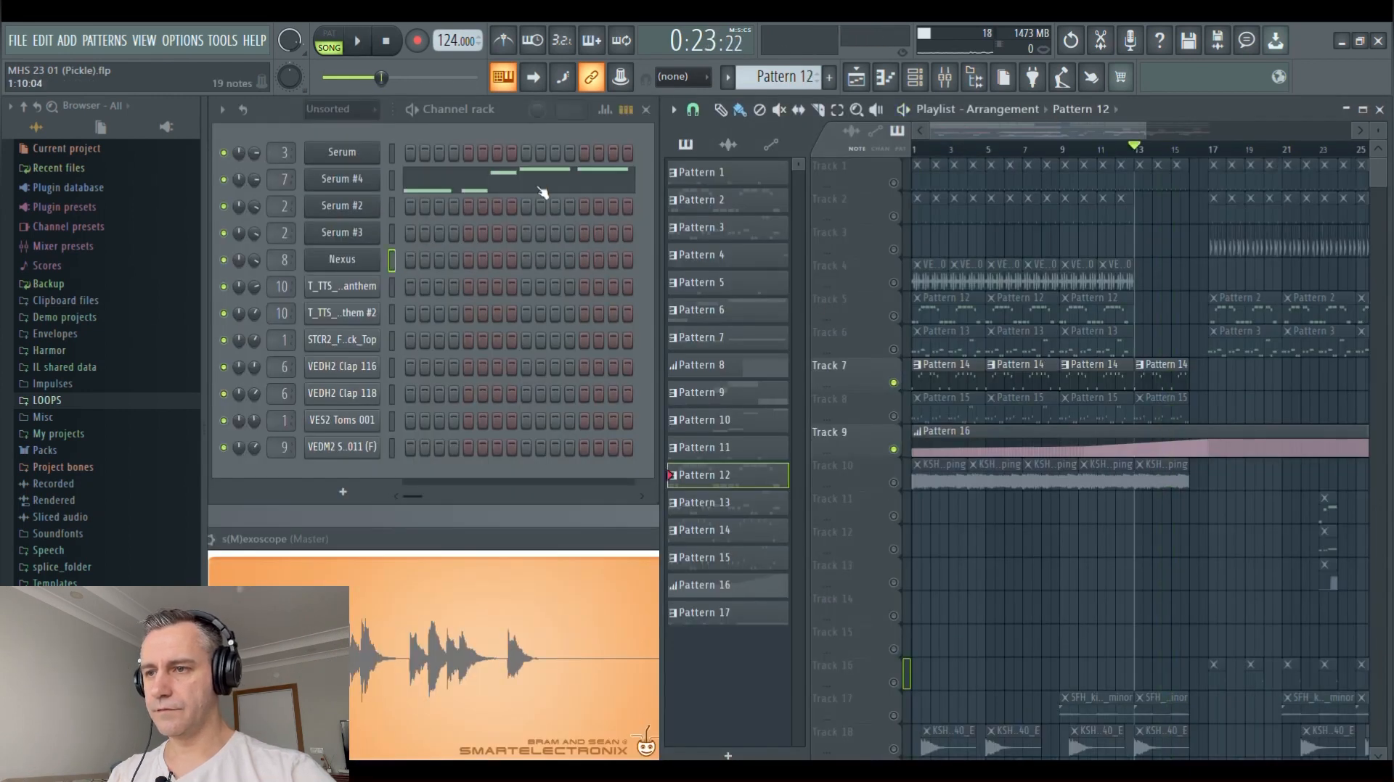
{"action": "left_click", "coordinate": [541, 191]}
{"action": "key", "text": "Escape"}
{"action": "double_click", "coordinate": [1023, 379]}
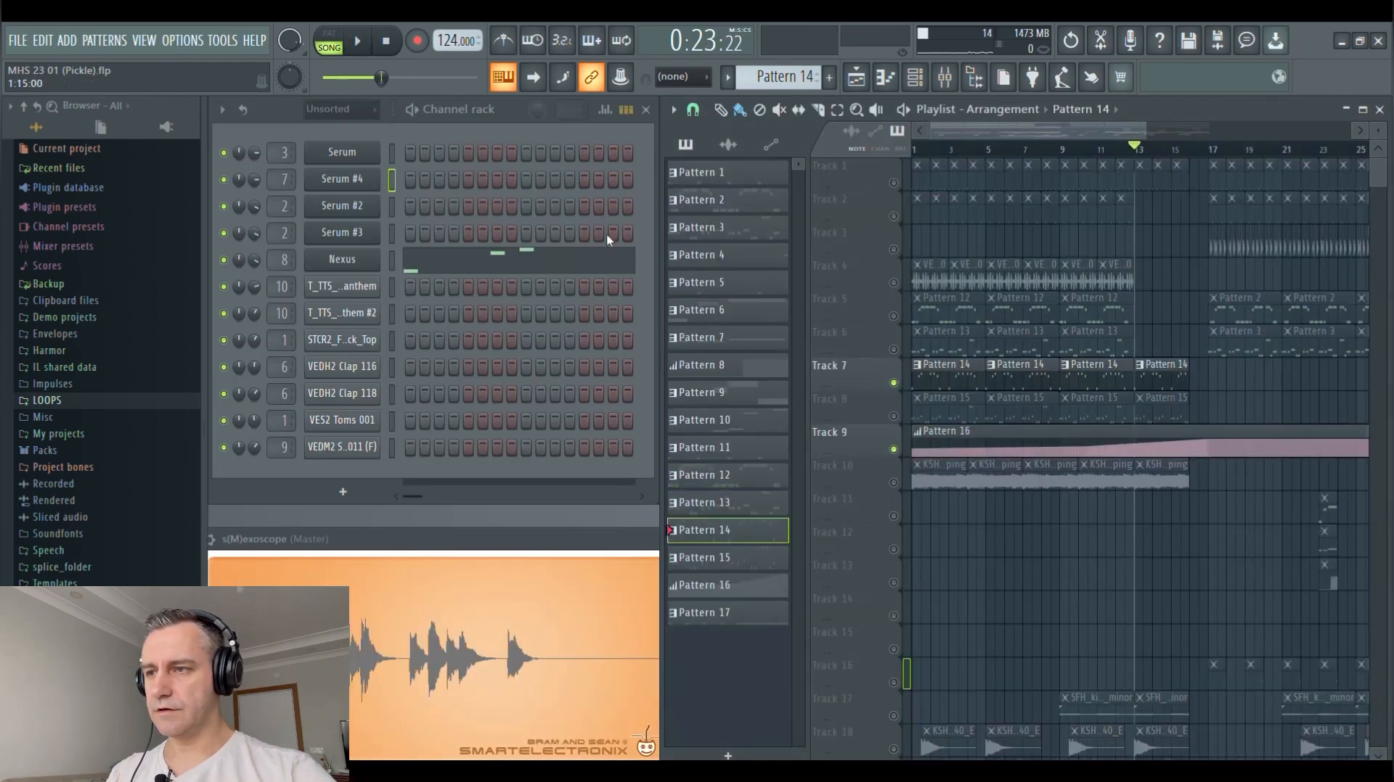
{"action": "right_click", "coordinate": [355, 285]}
{"action": "left_click", "coordinate": [407, 288]}
{"action": "key", "text": "ctrl+v"}
{"action": "key", "text": "Escape"}
Compare Pattern 14's Nexus notes with the copied bass notes shown as ghost notes in the piano roll
{"action": "left_click", "coordinate": [439, 260]}
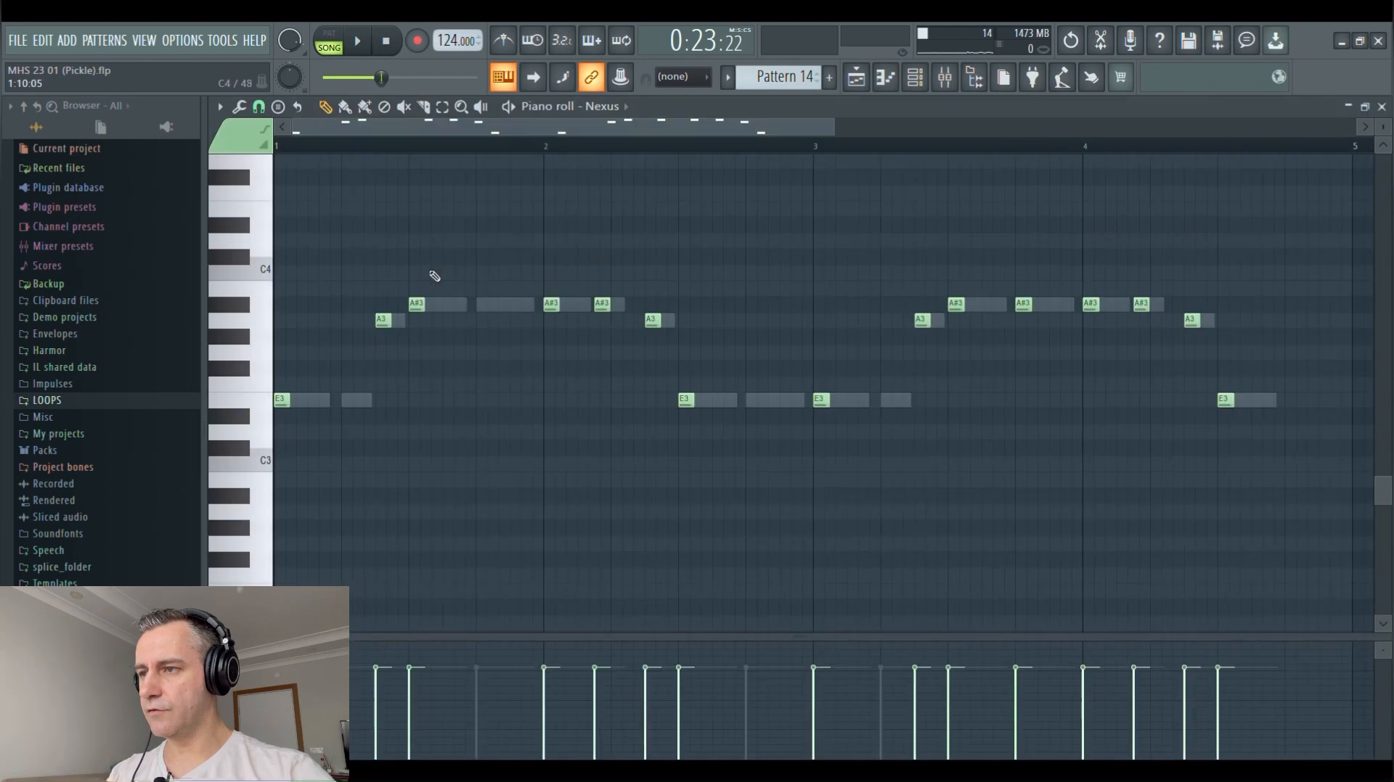
{"action": "scroll", "coordinate": [318, 389], "scroll_direction": "up", "scroll_amount": 2}
{"action": "scroll", "coordinate": [321, 392], "scroll_direction": "down", "scroll_amount": 3}
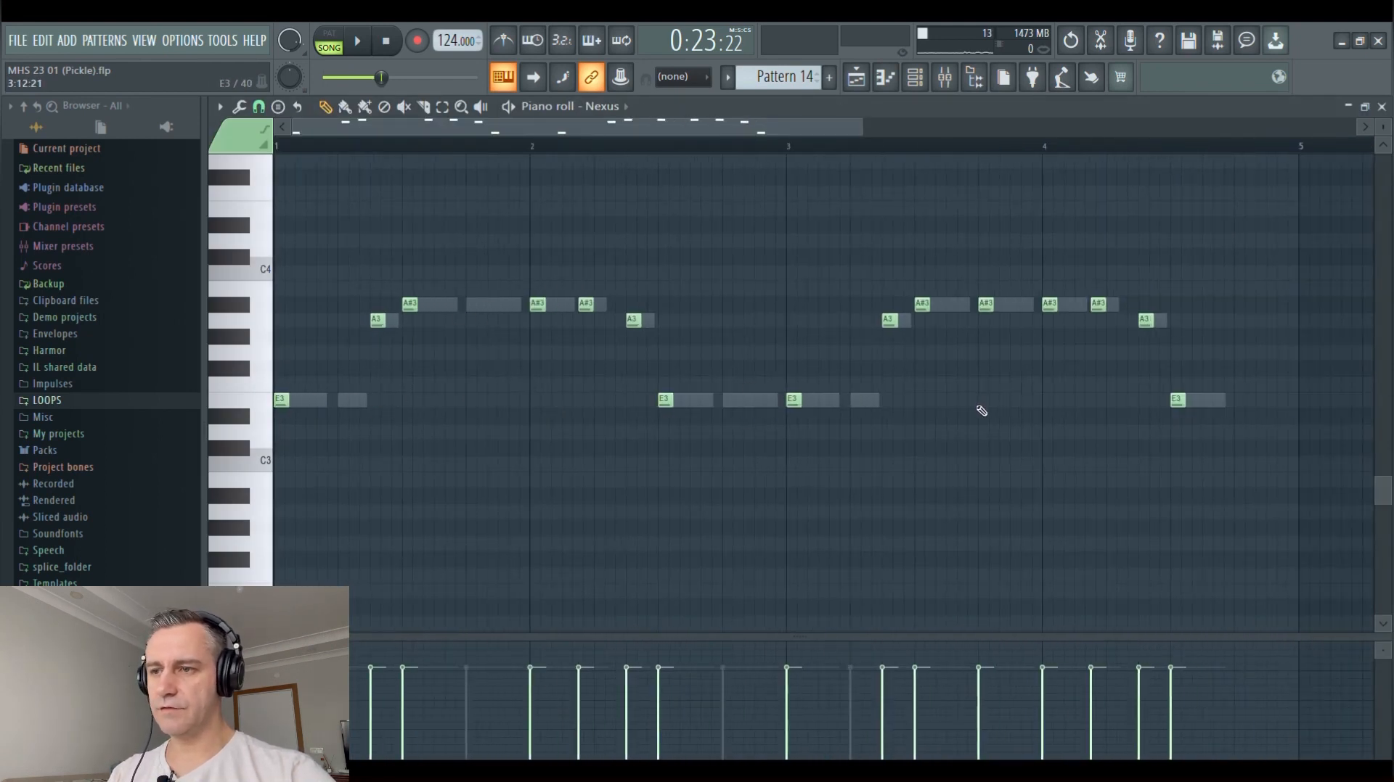
Delete all the copied bass notes from Pattern 14's T_TTS_K_126_kick_loop_anthem channel and close its piano roll
{"action": "key", "text": "Escape"}
{"action": "left_click", "coordinate": [517, 289]}
{"action": "key", "text": "ctrl+a"}
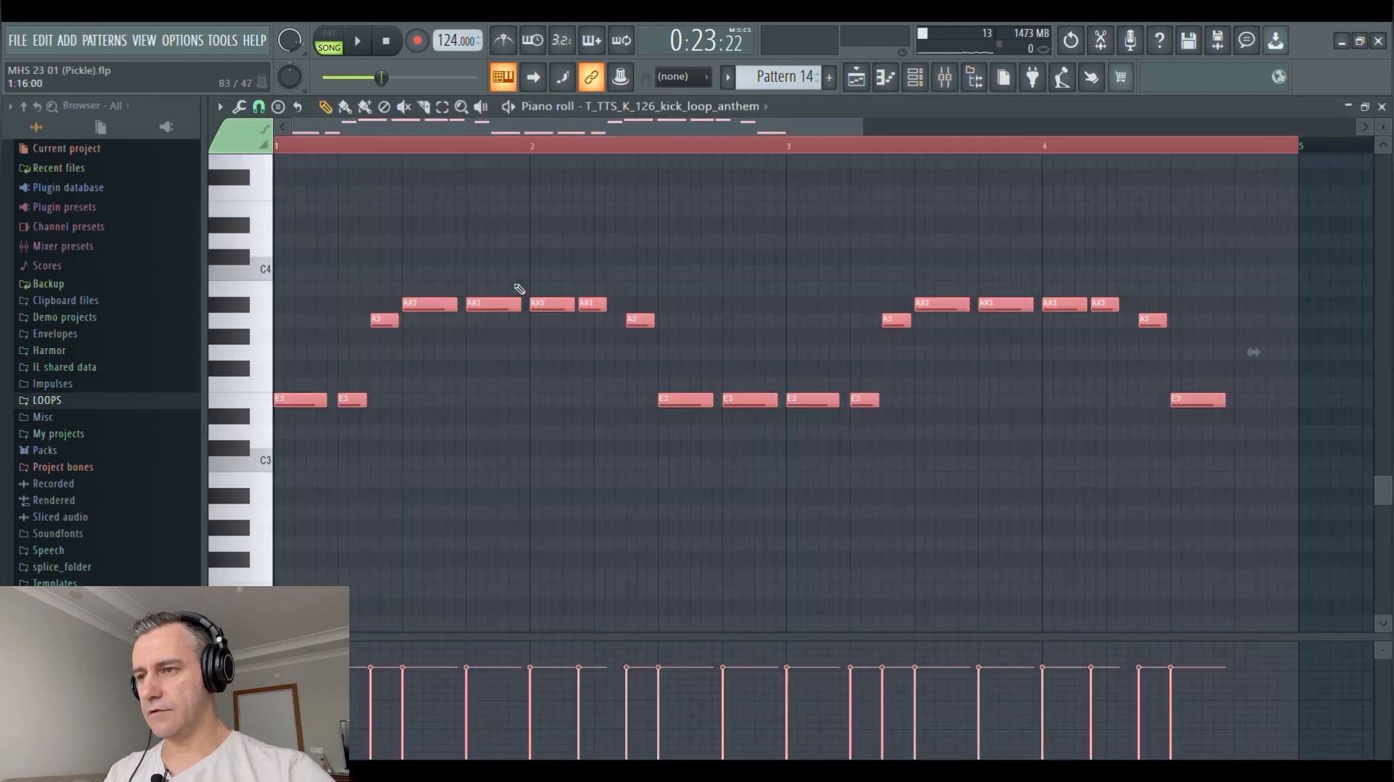
{"action": "key", "text": "Delete"}
{"action": "key", "text": "Escape"}
Play the Pattern 14 clips from bar 1 and open Insert 8's Fruity parametric EQ 2, OTT and Fruity Free Filter
{"action": "scroll", "coordinate": [976, 424], "scroll_direction": "up", "scroll_amount": 3}
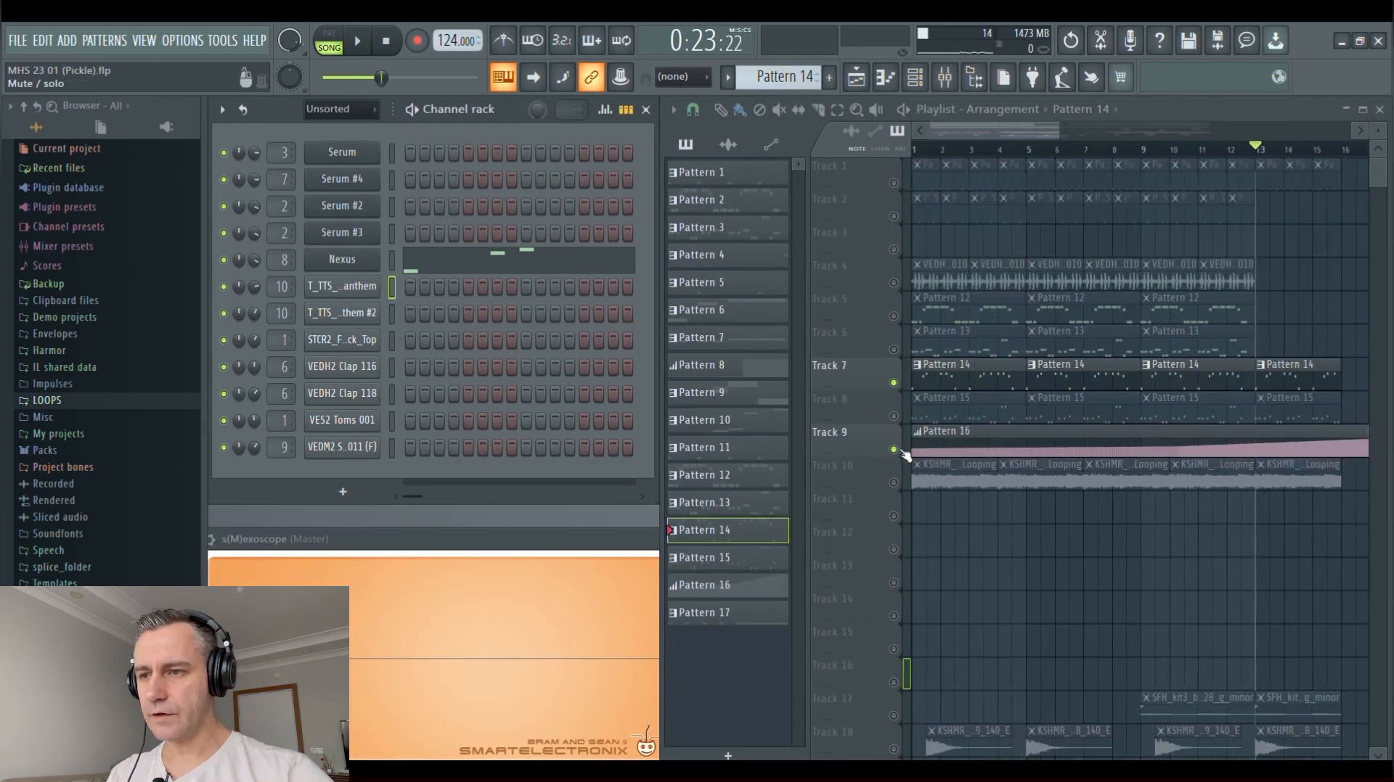
{"action": "key", "text": "space"}
{"action": "scroll", "coordinate": [966, 461], "scroll_direction": "down", "scroll_amount": 3}
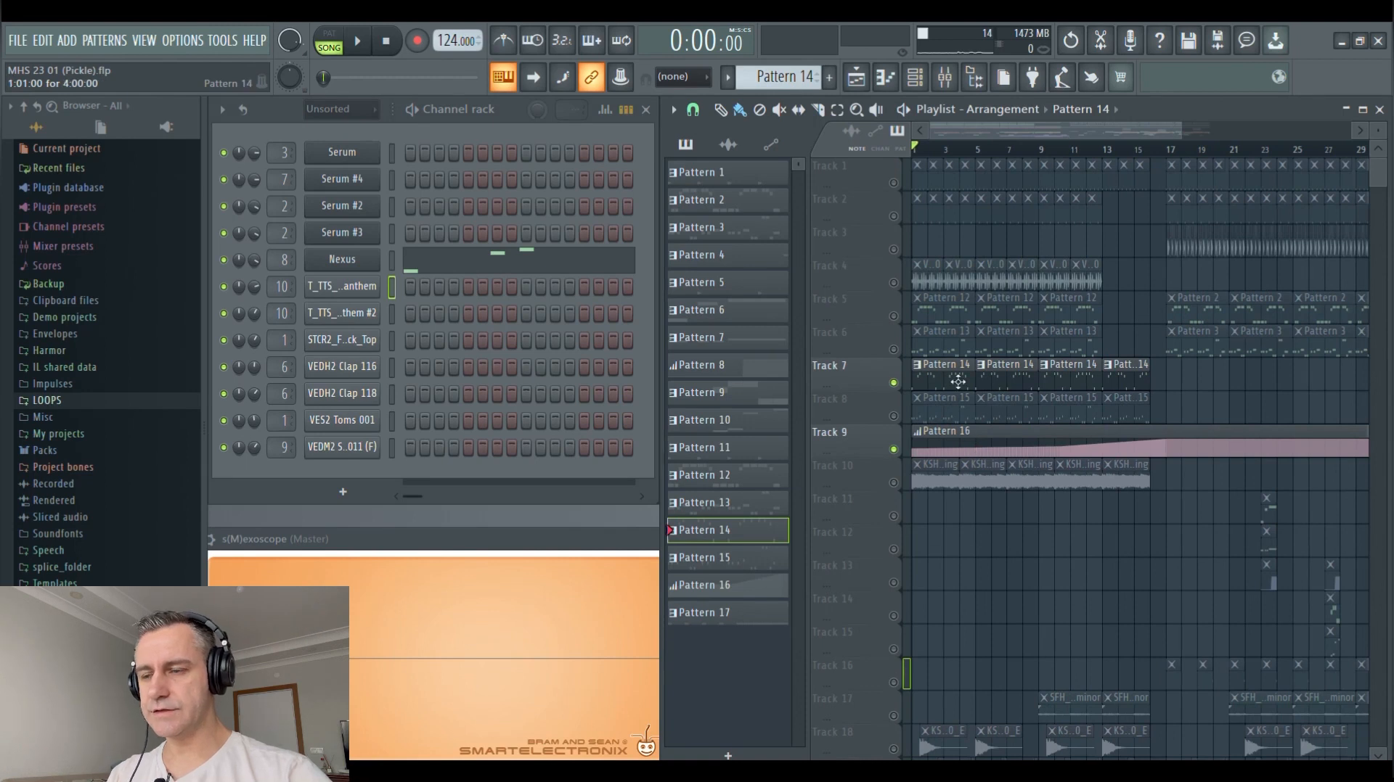
{"action": "left_click", "coordinate": [944, 76]}
{"action": "left_click", "coordinate": [482, 323]}
{"action": "key", "text": "space"}
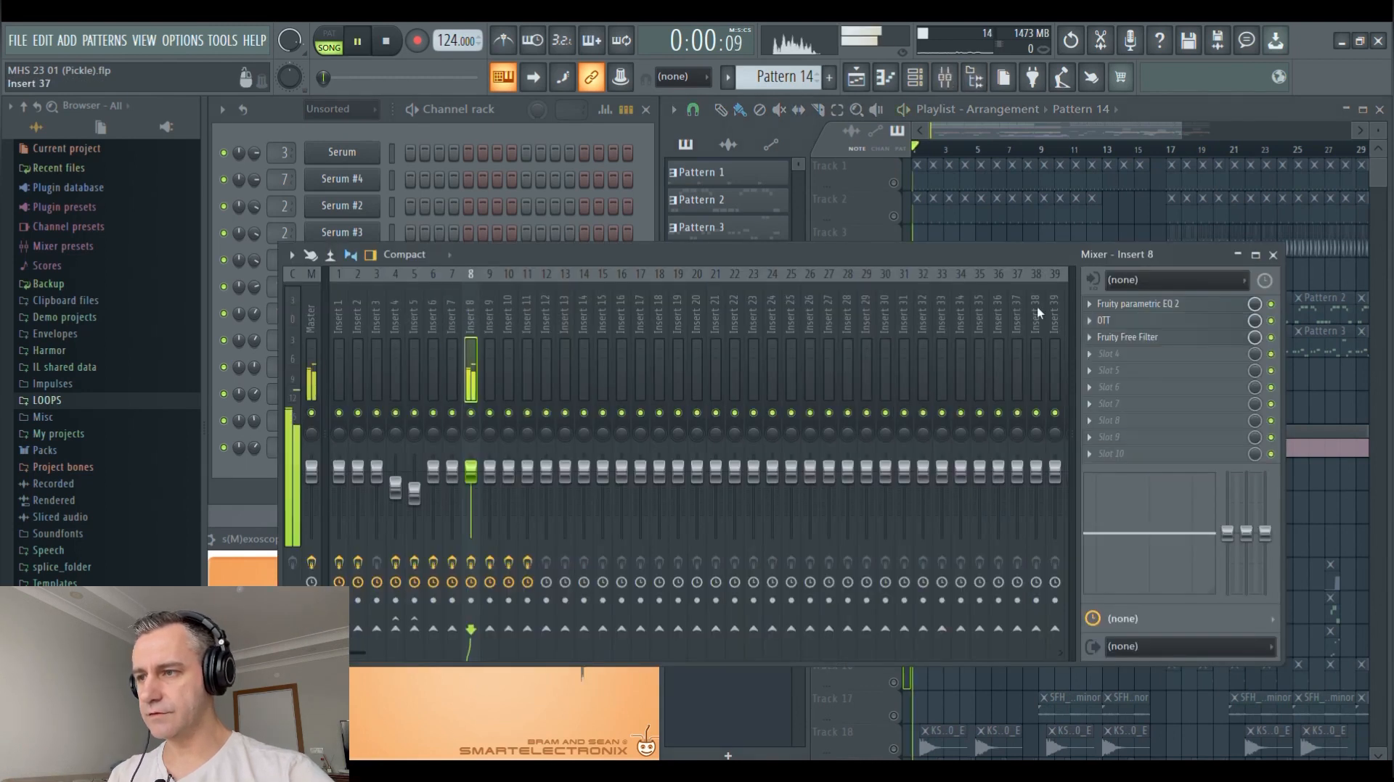
{"action": "left_click", "coordinate": [1154, 304]}
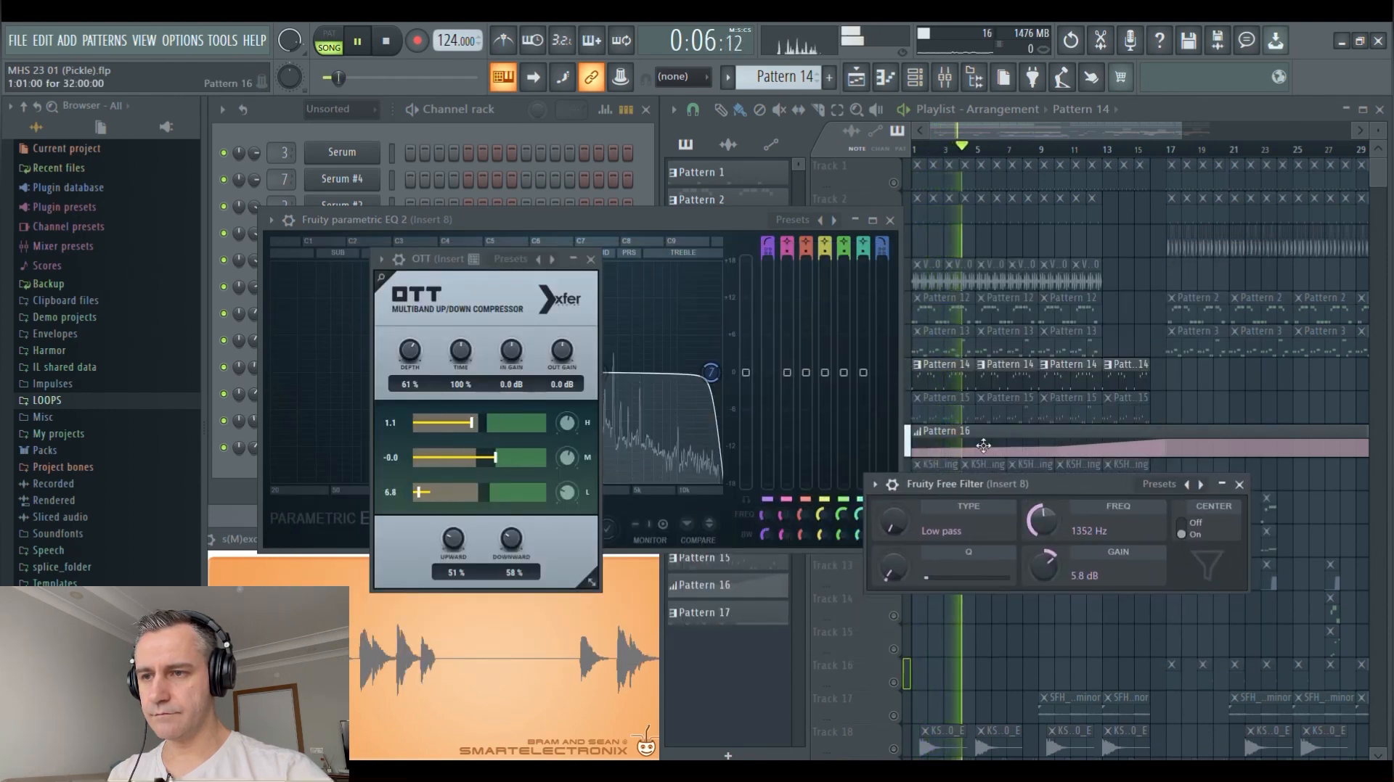
Stop playback, review Insert 8's EQ and OTT settings side by side, and close all of its effect windows
{"action": "left_click", "coordinate": [1237, 484]}
{"action": "key", "text": "space"}
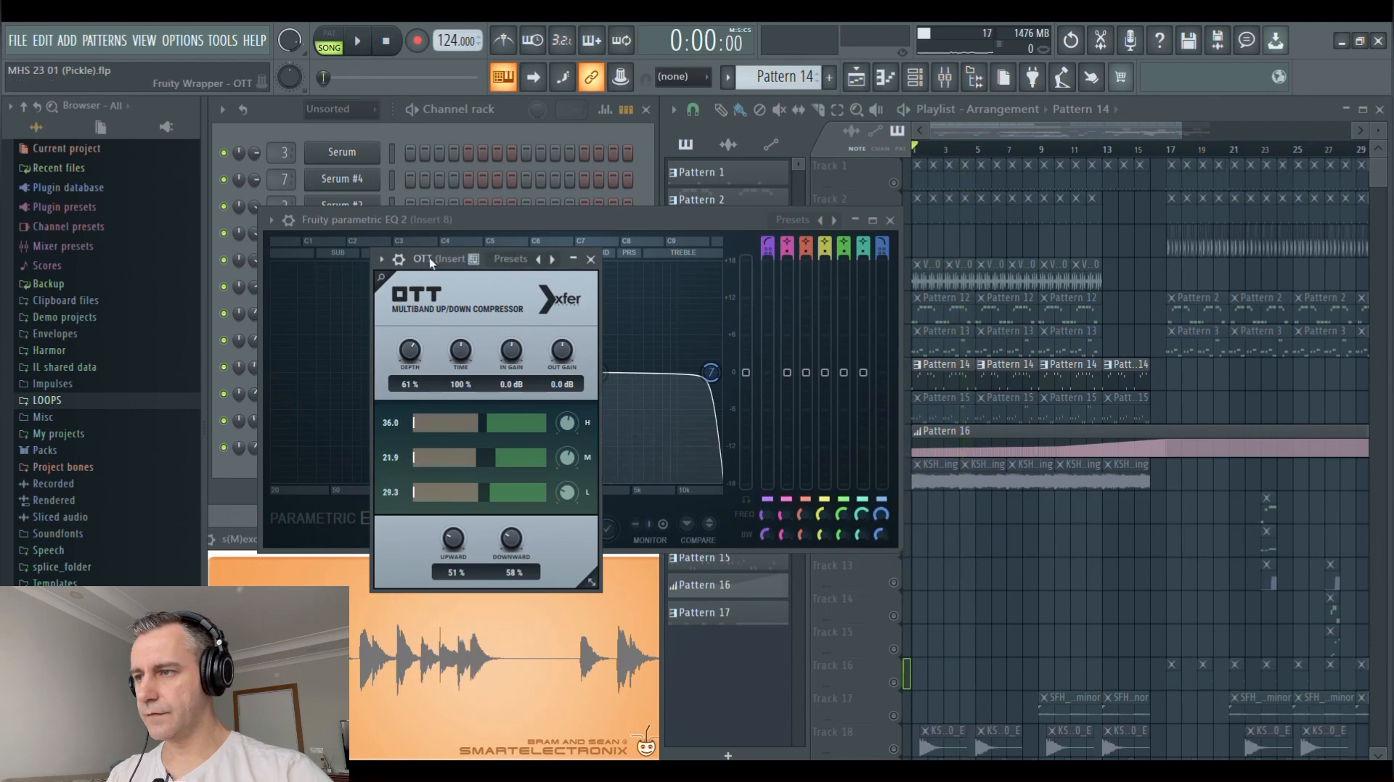
{"action": "left_click_drag", "start_coordinate": [430, 262], "coordinate": [968, 224]}
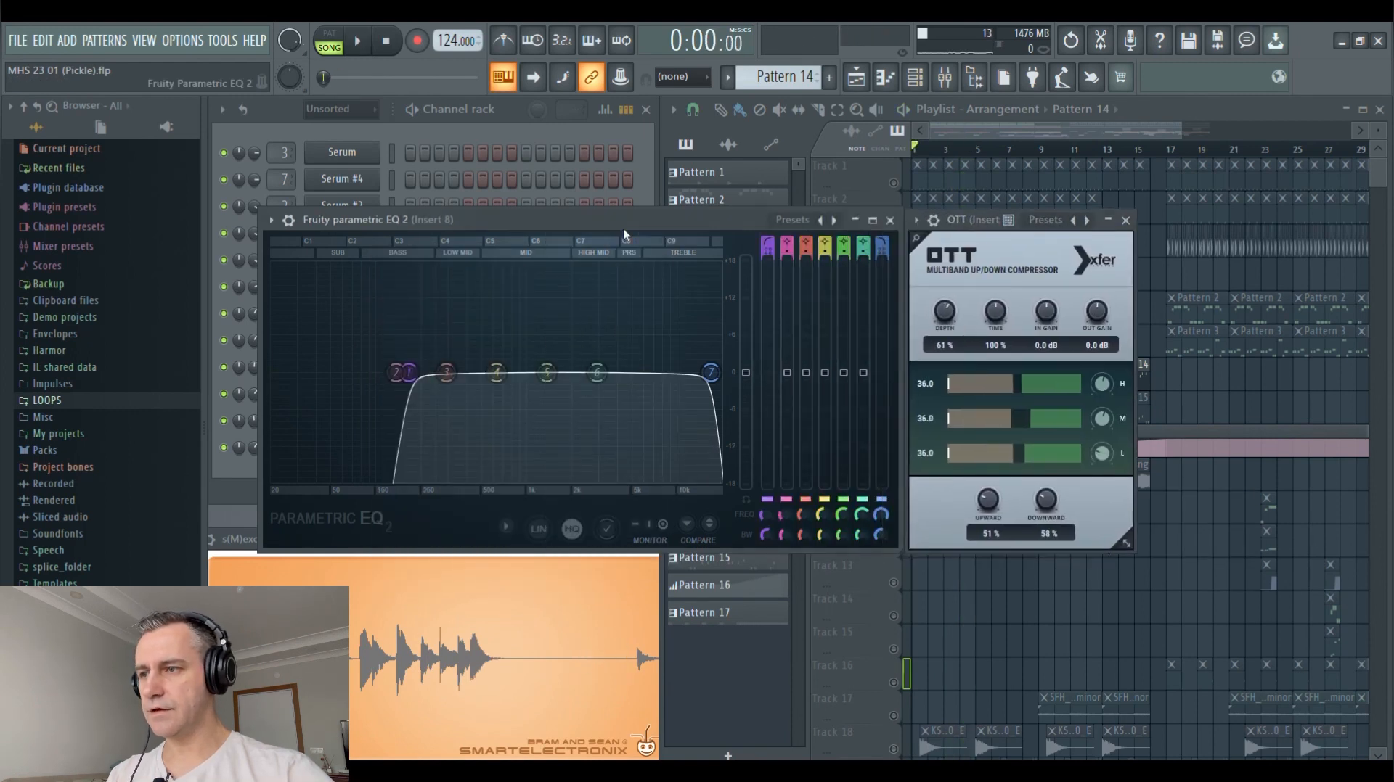
{"action": "left_click", "coordinate": [890, 220]}
{"action": "left_click", "coordinate": [1125, 220]}
Solo Track 10 and review its KSHMR looping audio clips across the arrangement
{"action": "scroll", "coordinate": [932, 492], "scroll_direction": "down", "scroll_amount": 3}
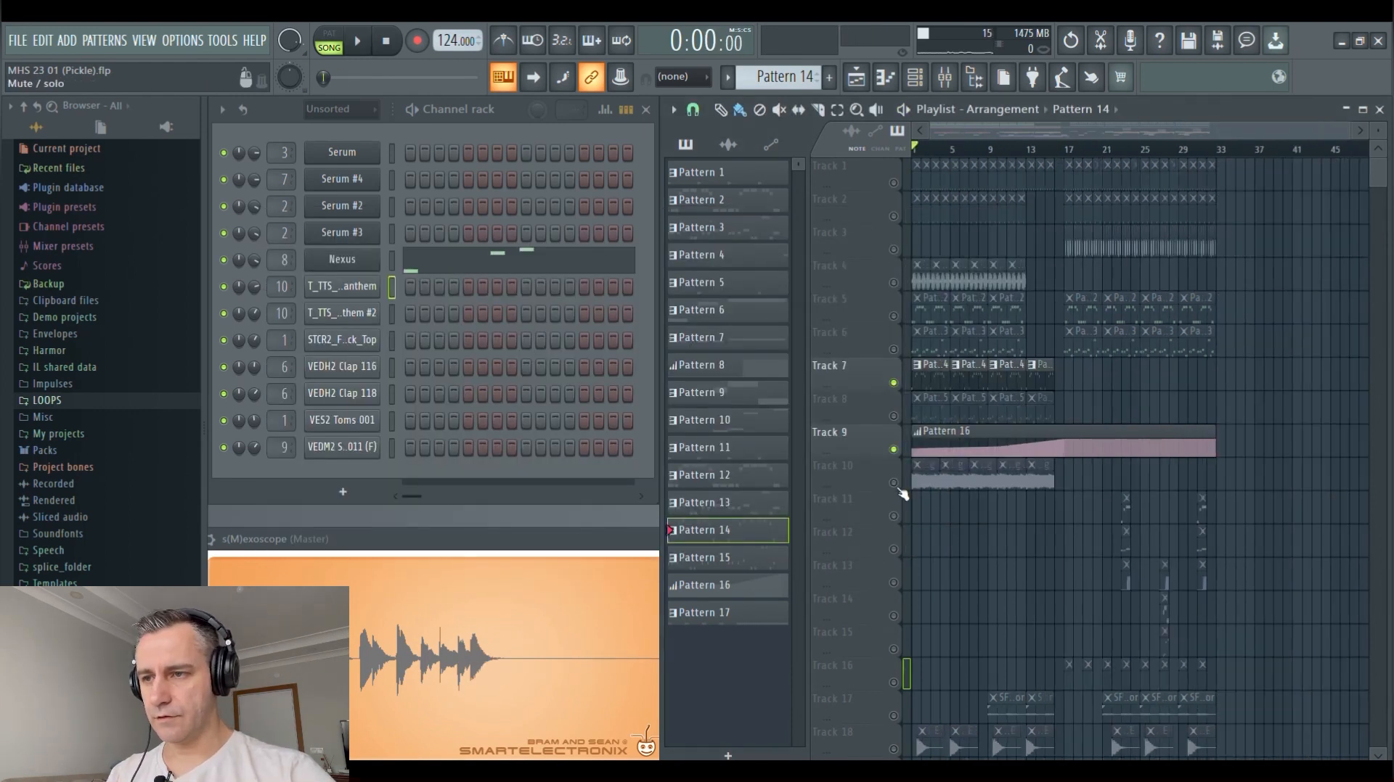
{"action": "left_click", "coordinate": [840, 470]}
{"action": "scroll", "coordinate": [937, 180], "scroll_direction": "up", "scroll_amount": 3}
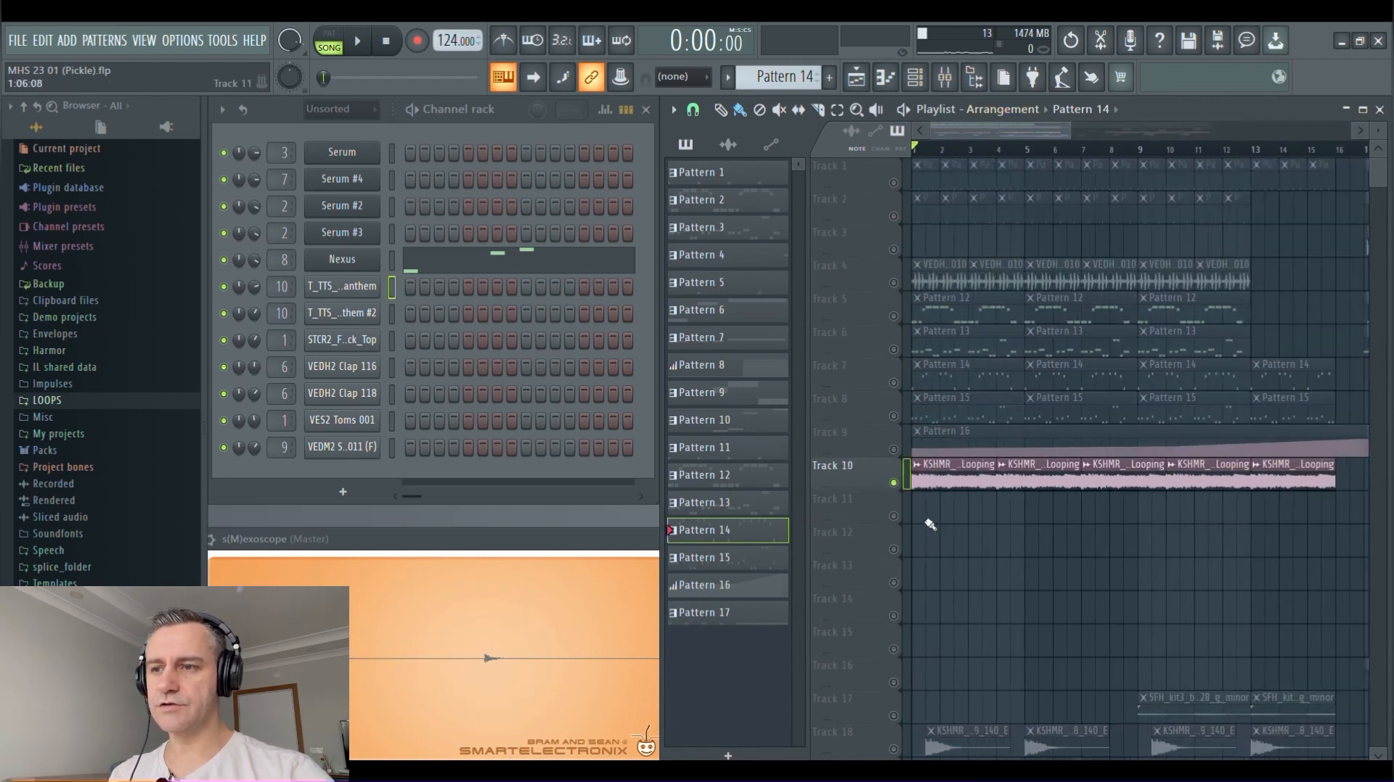
{"action": "scroll", "coordinate": [1053, 537], "scroll_direction": "down", "scroll_amount": 2}
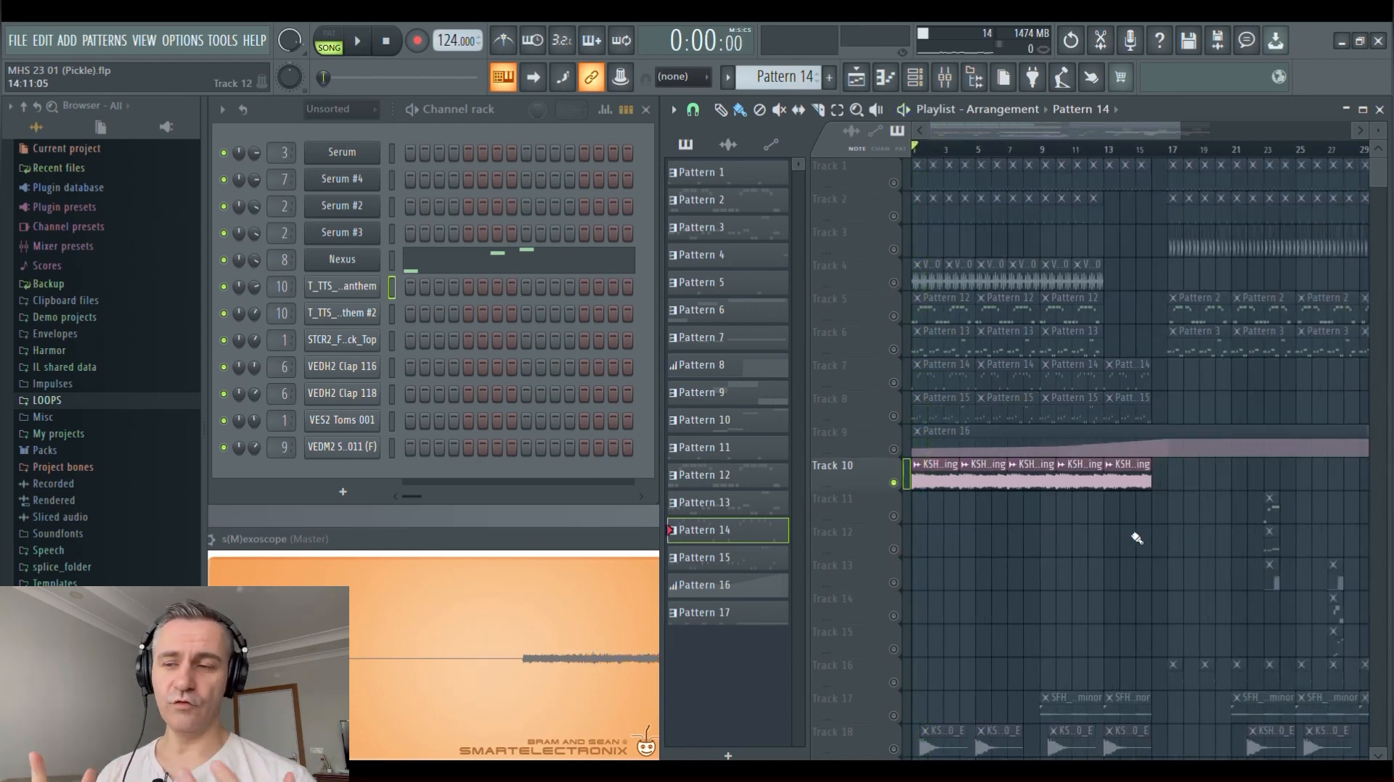
{"action": "scroll", "coordinate": [1131, 546], "scroll_direction": "down", "scroll_amount": 1}
{"action": "scroll", "coordinate": [1130, 549], "scroll_direction": "down", "scroll_amount": 2}
Solo Track 11 with Track 13 enabled alongside it, and play Pattern 6 and Pattern 8 from bar 23
{"action": "right_click", "coordinate": [896, 483]}
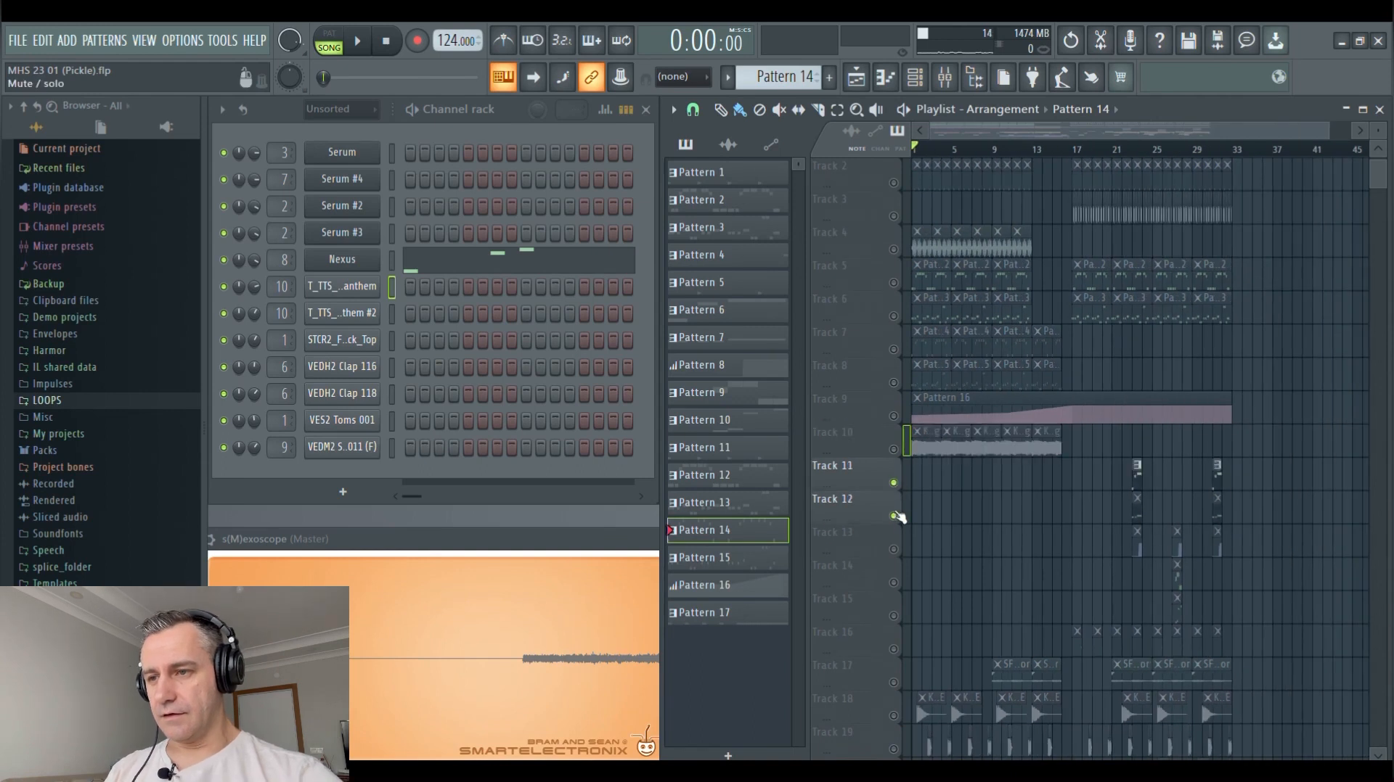
{"action": "scroll", "coordinate": [1129, 470], "scroll_direction": "up", "scroll_amount": 5}
{"action": "left_click", "coordinate": [893, 516]}
{"action": "left_click_drag", "start_coordinate": [1125, 504], "coordinate": [1048, 494]}
{"action": "left_click", "coordinate": [973, 151]}
{"action": "scroll", "coordinate": [1005, 398], "scroll_direction": "up", "scroll_amount": 2}
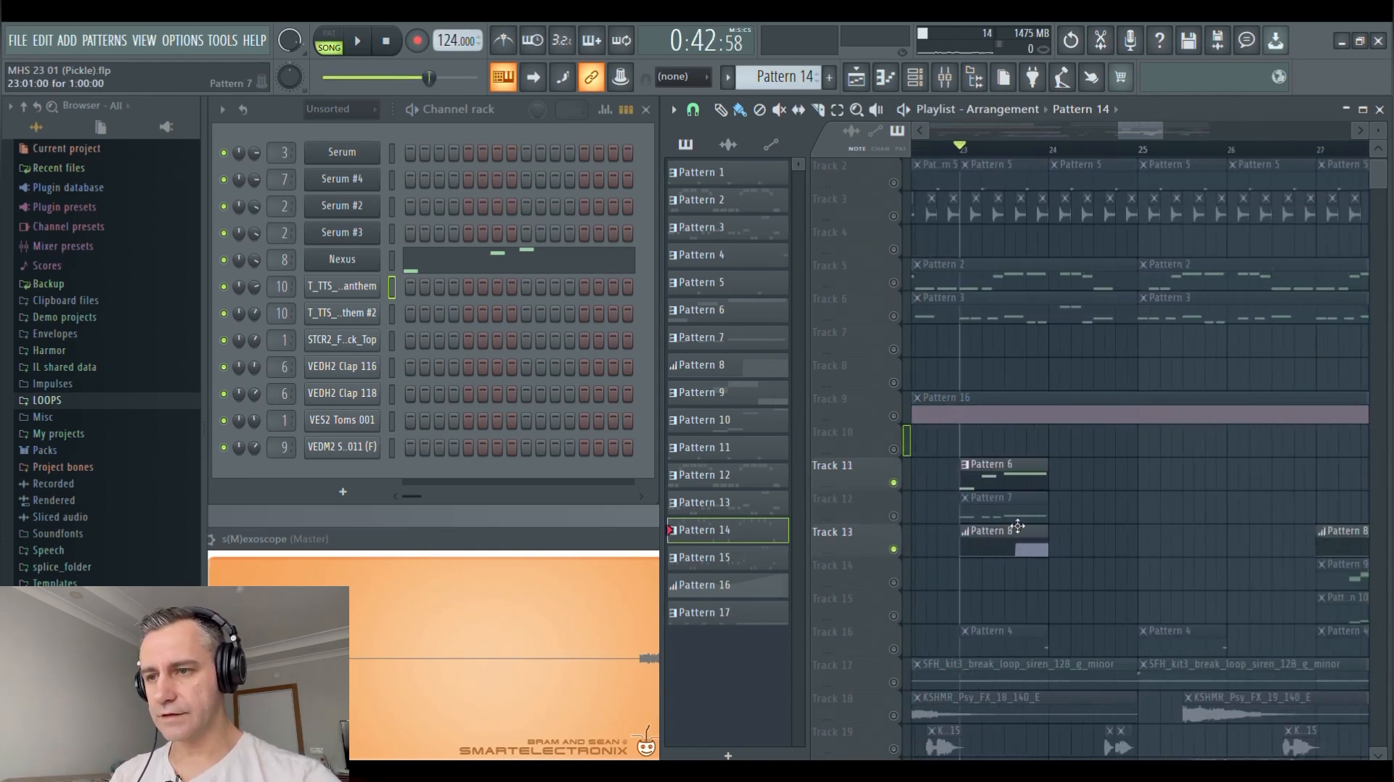
{"action": "scroll", "coordinate": [968, 475], "scroll_direction": "down", "scroll_amount": 2}
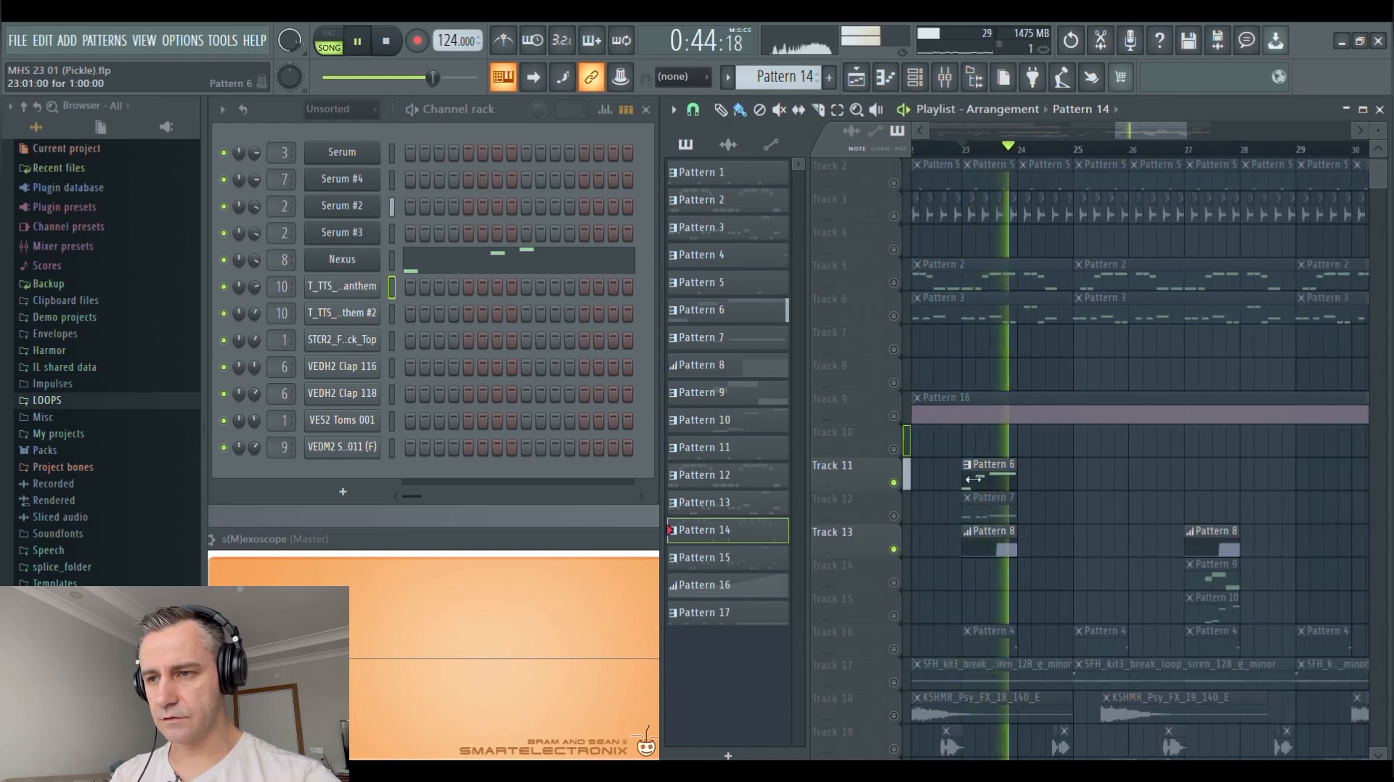
Unsolo Track 11 to play the full mix from bar 23, stop playback, and solo Track 11 again
{"action": "left_click", "coordinate": [894, 482], "text": "ctrl"}
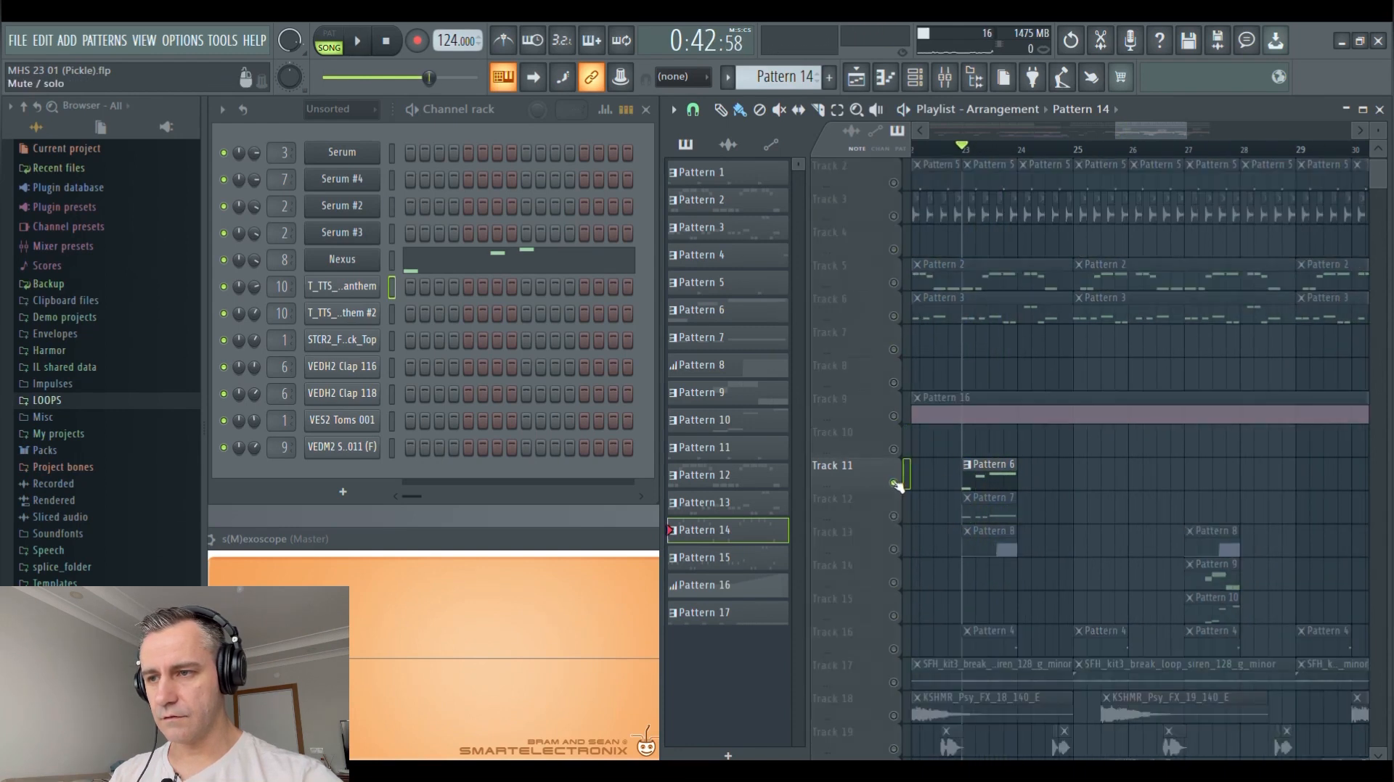
{"action": "left_click", "coordinate": [895, 484], "text": "ctrl"}
{"action": "key", "text": "space"}
{"action": "scroll", "coordinate": [1039, 498], "scroll_direction": "up", "scroll_amount": 2}
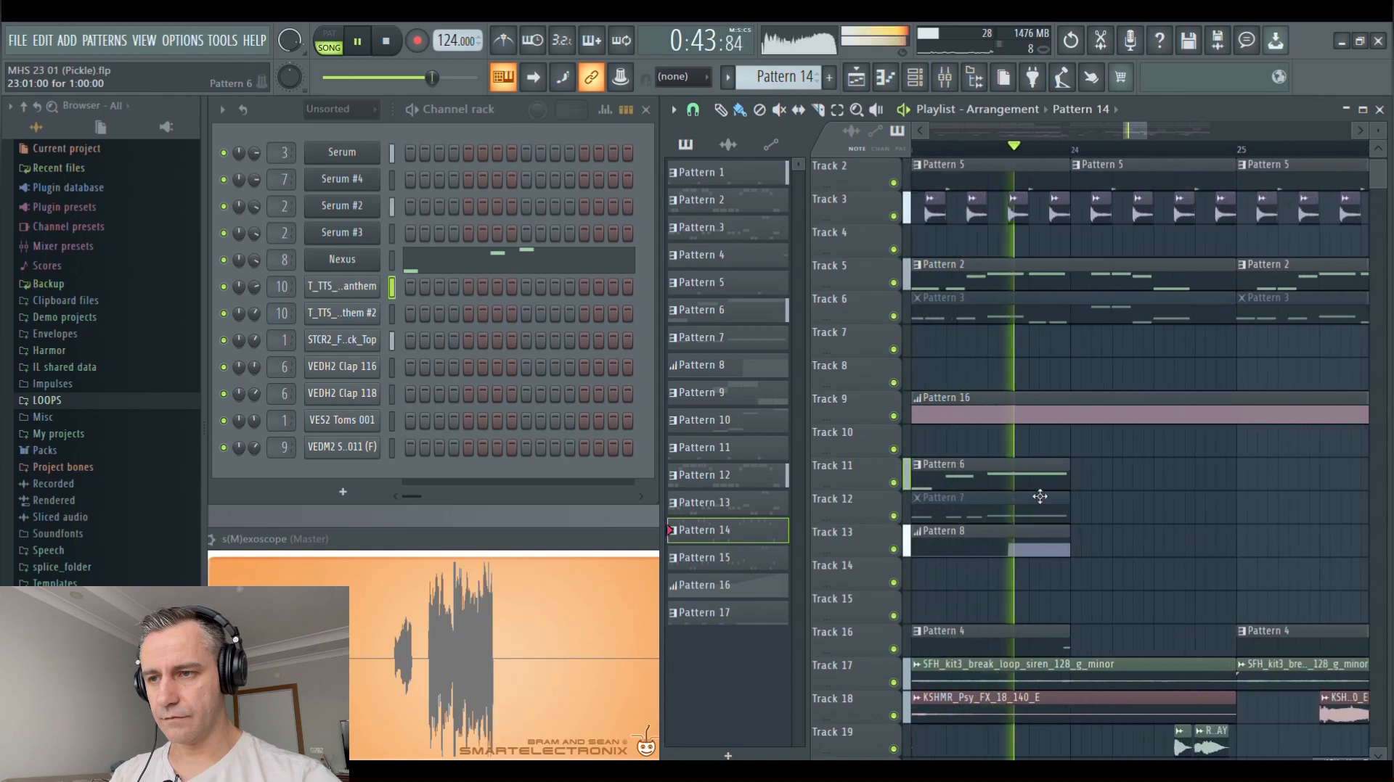
{"action": "key", "text": "space"}
{"action": "left_click", "coordinate": [893, 483], "text": "ctrl"}
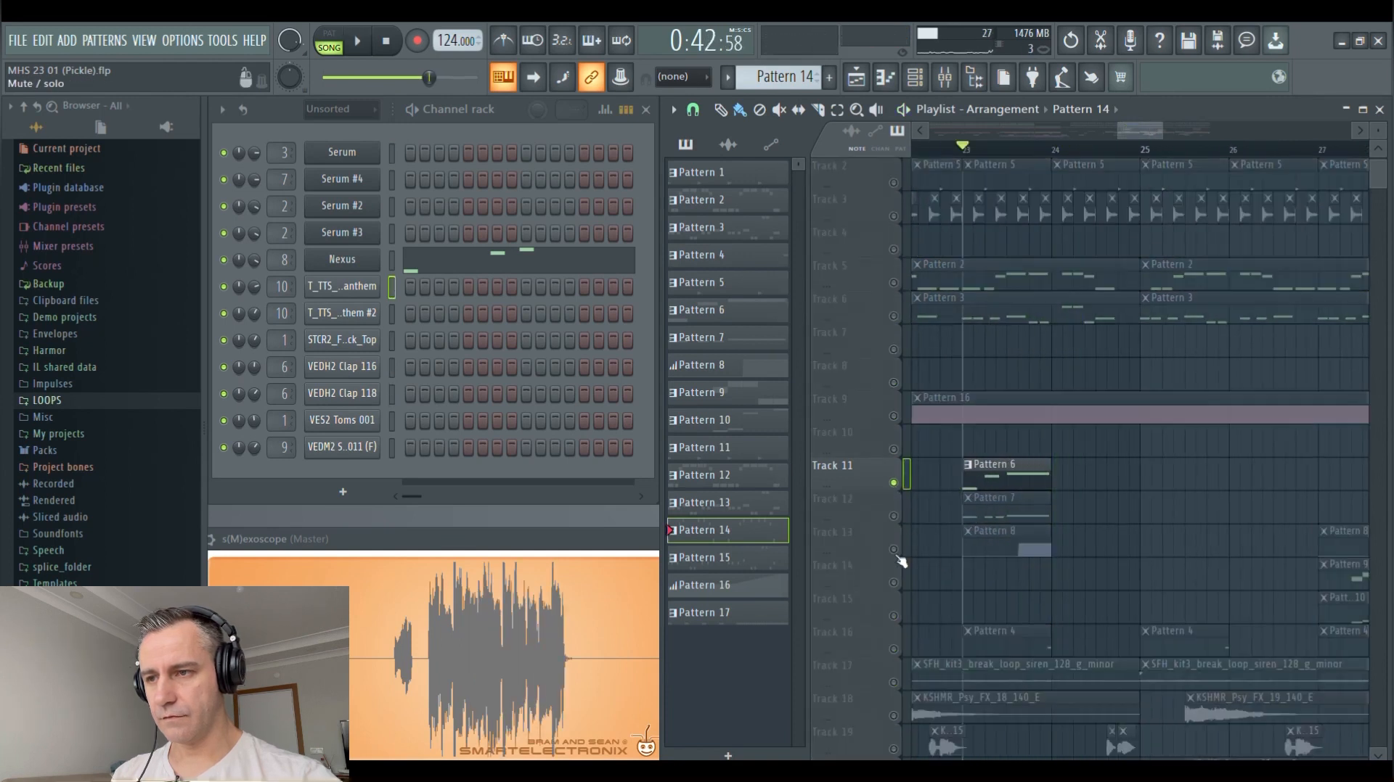
Open Pattern 6's Serum #2 notes in the piano roll, review them, and return to the playlist
{"action": "left_click", "coordinate": [1005, 473]}
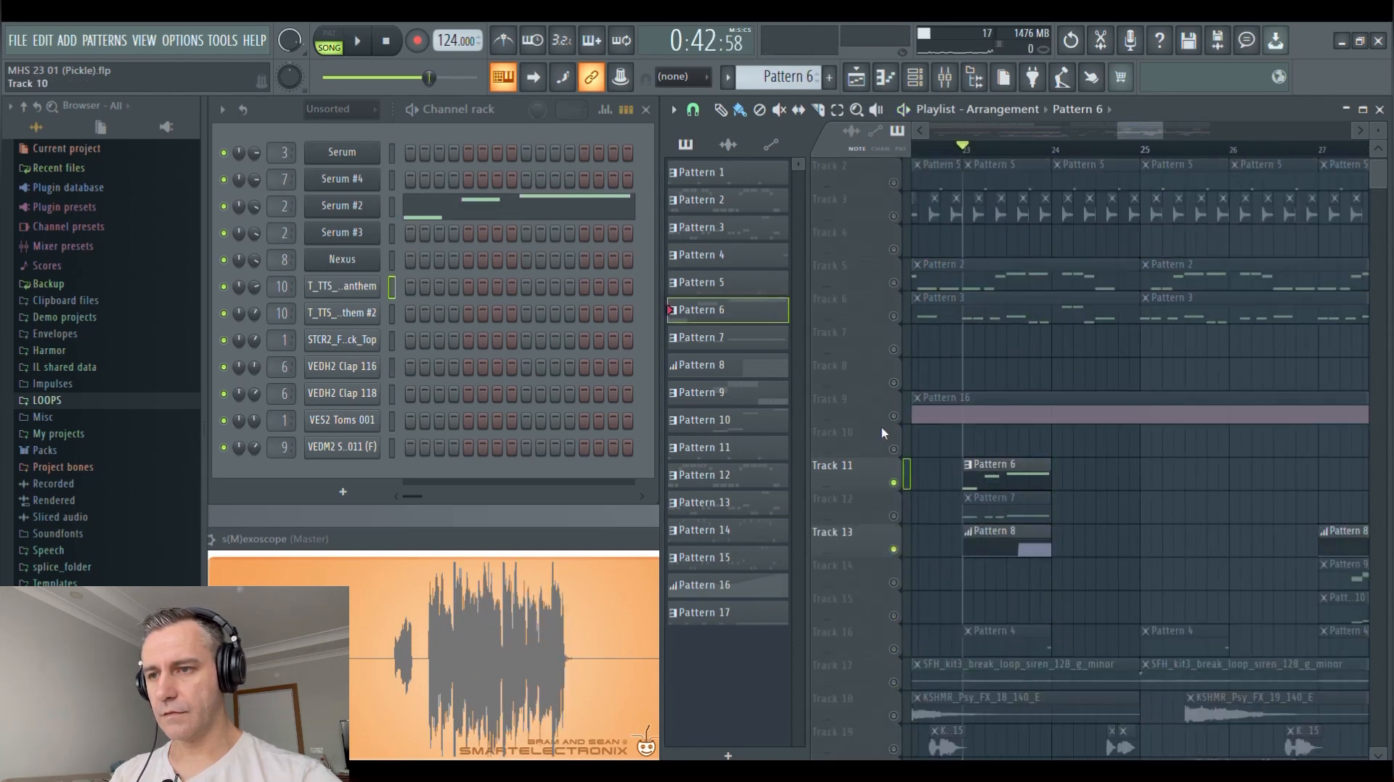
{"action": "left_click", "coordinate": [508, 195]}
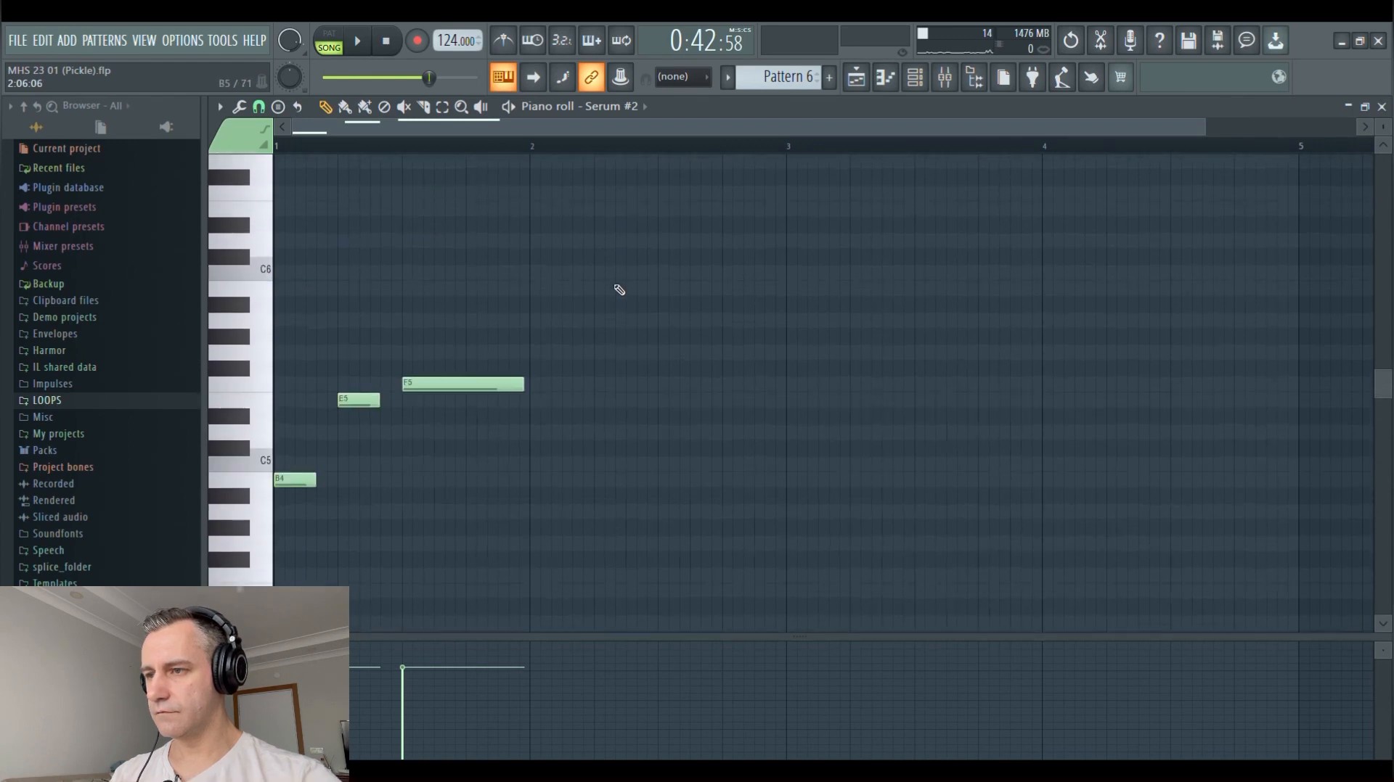
{"action": "key", "text": "F7"}
{"action": "scroll", "coordinate": [1016, 524], "scroll_direction": "up", "scroll_amount": 2}
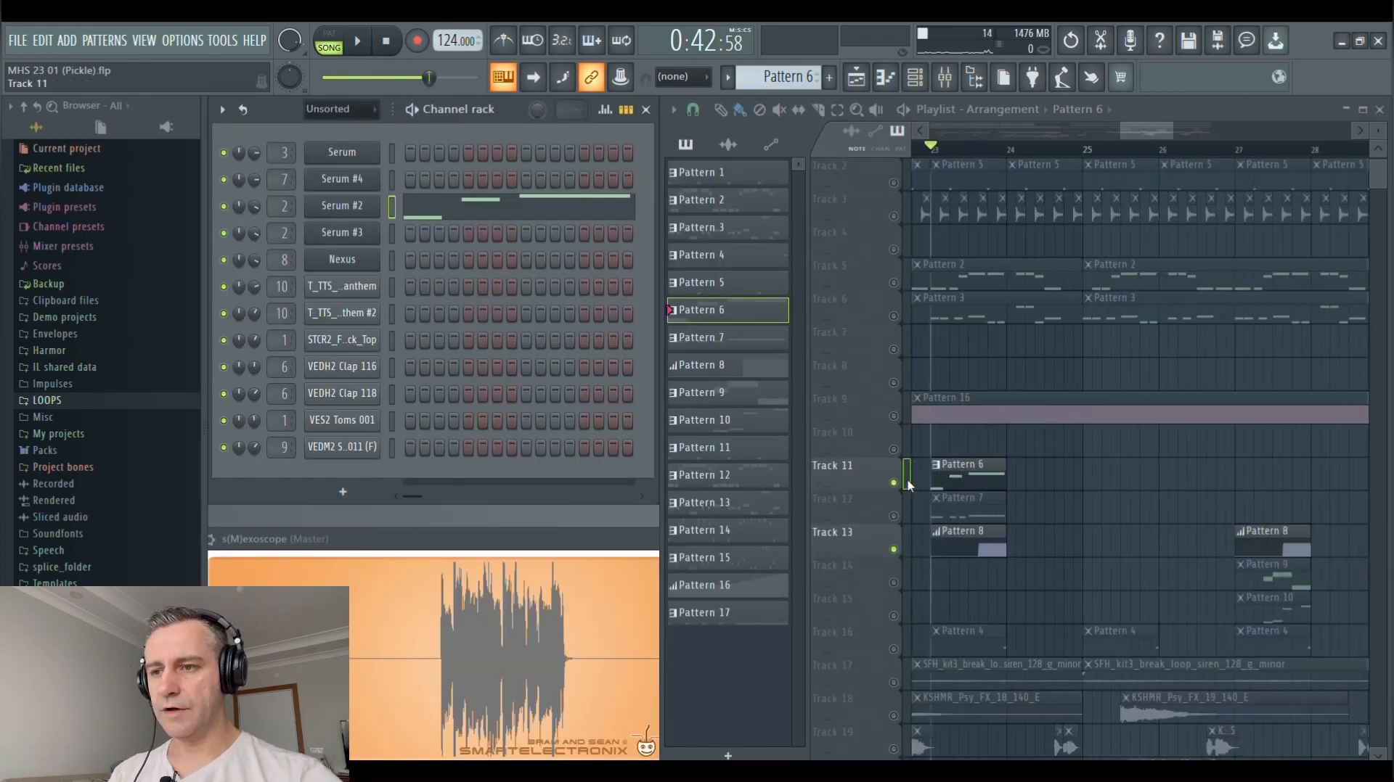
{"action": "scroll", "coordinate": [958, 151], "scroll_direction": "down", "scroll_amount": 1}
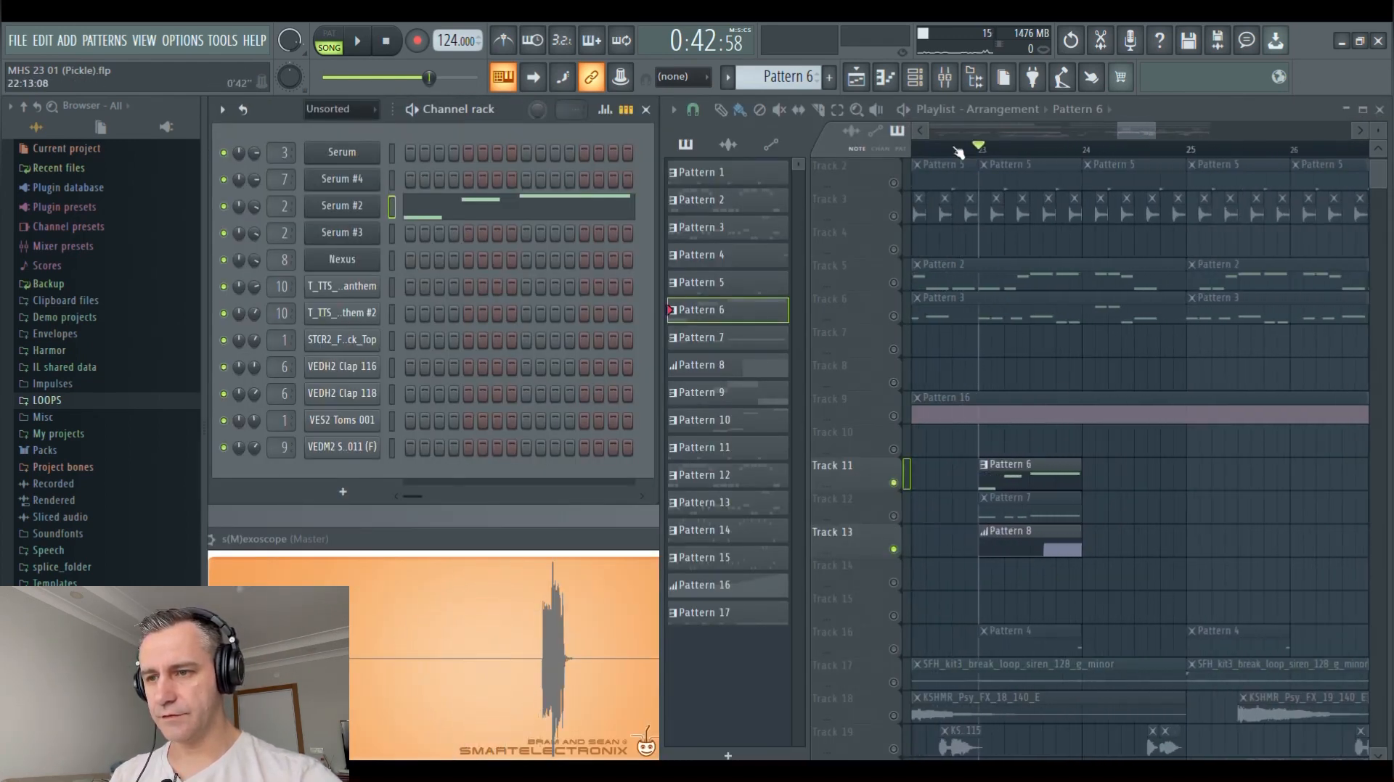
Open Insert 2's Fruity parametric EQ 2, OTT, Gross Beat and Kickstart from the mixer, then close the mixer
{"action": "left_click", "coordinate": [944, 78]}
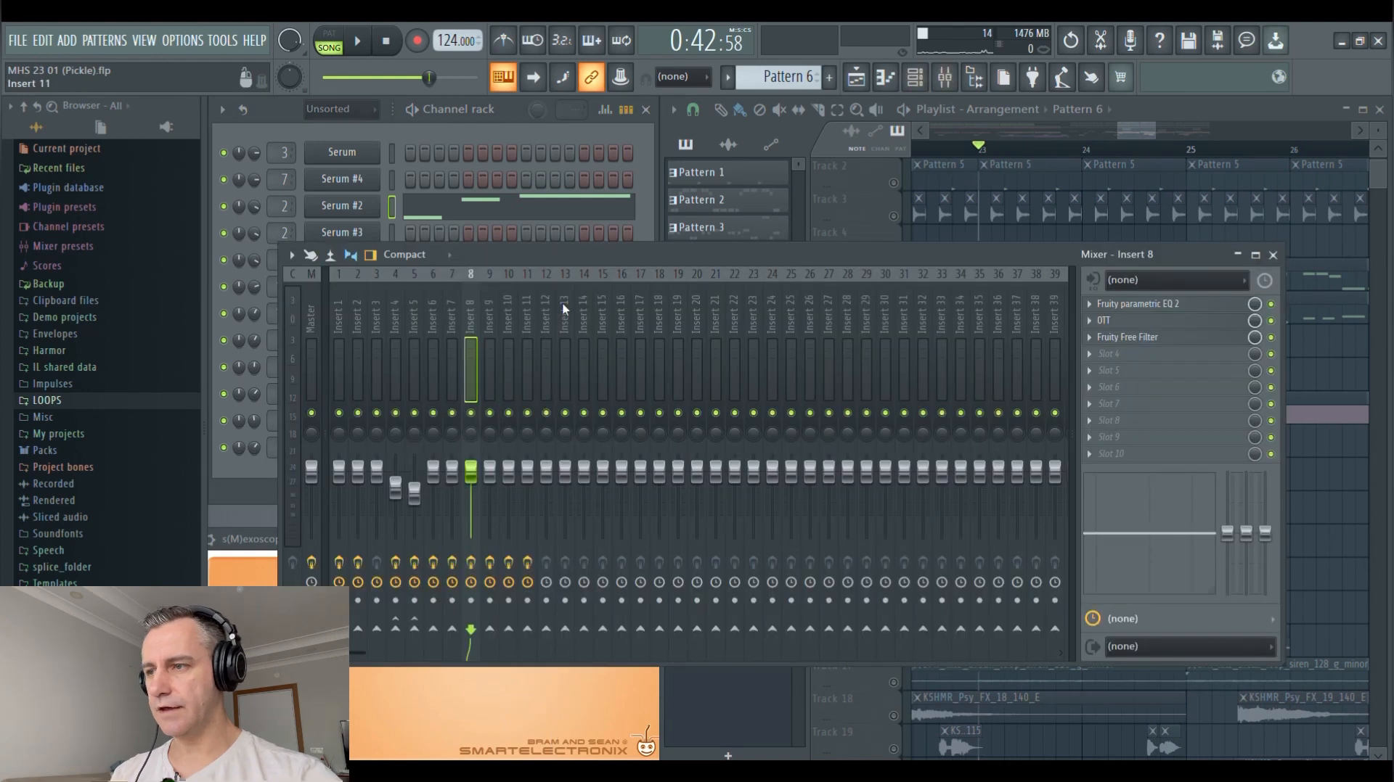
{"action": "left_click", "coordinate": [1192, 305]}
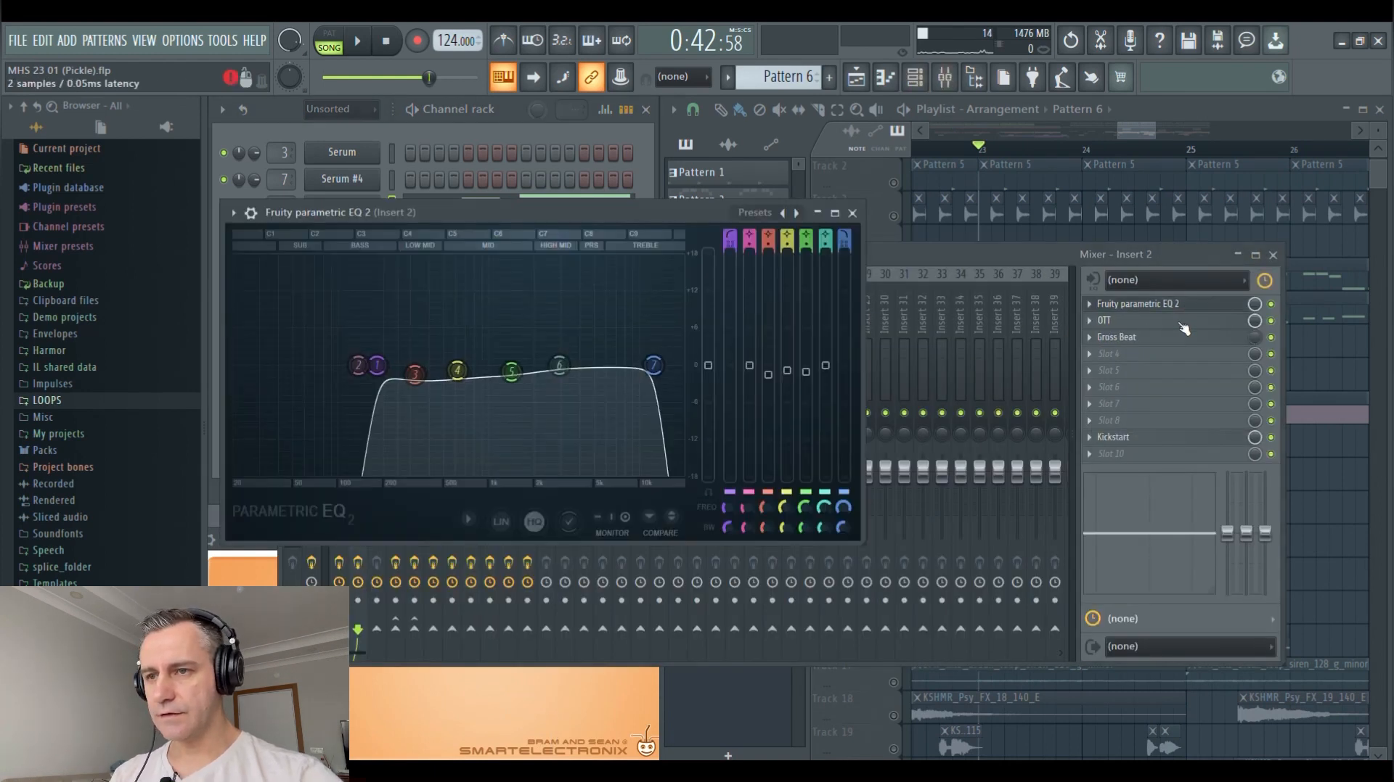
{"action": "left_click", "coordinate": [1132, 320]}
{"action": "left_click", "coordinate": [1118, 337]}
{"action": "left_click", "coordinate": [1132, 437]}
{"action": "left_click", "coordinate": [1272, 255]}
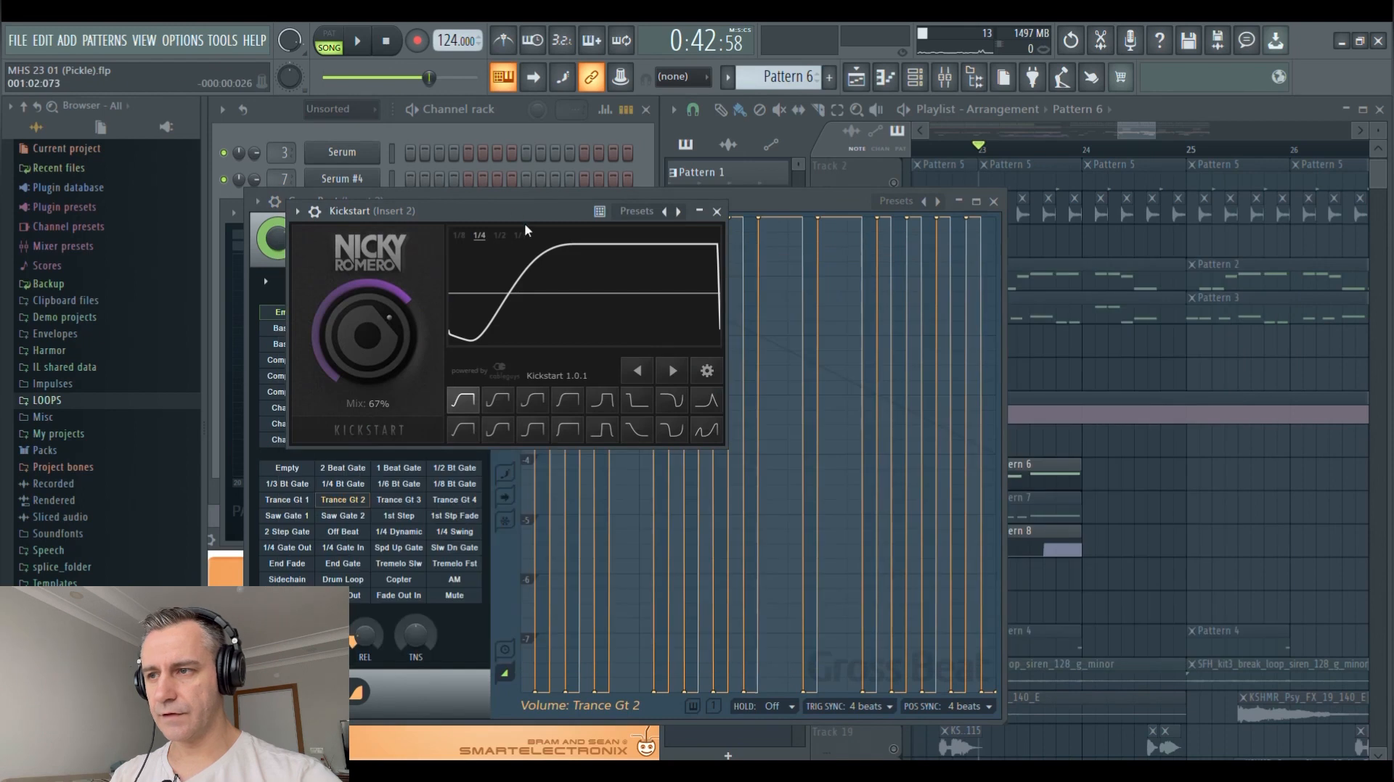
Spread out Insert 2's effect windows for review, then close all except Gross Beat with its Trance Gt 2 volume preset
{"action": "left_click_drag", "start_coordinate": [508, 211], "coordinate": [1030, 338]}
{"action": "left_click_drag", "start_coordinate": [492, 197], "coordinate": [650, 248]}
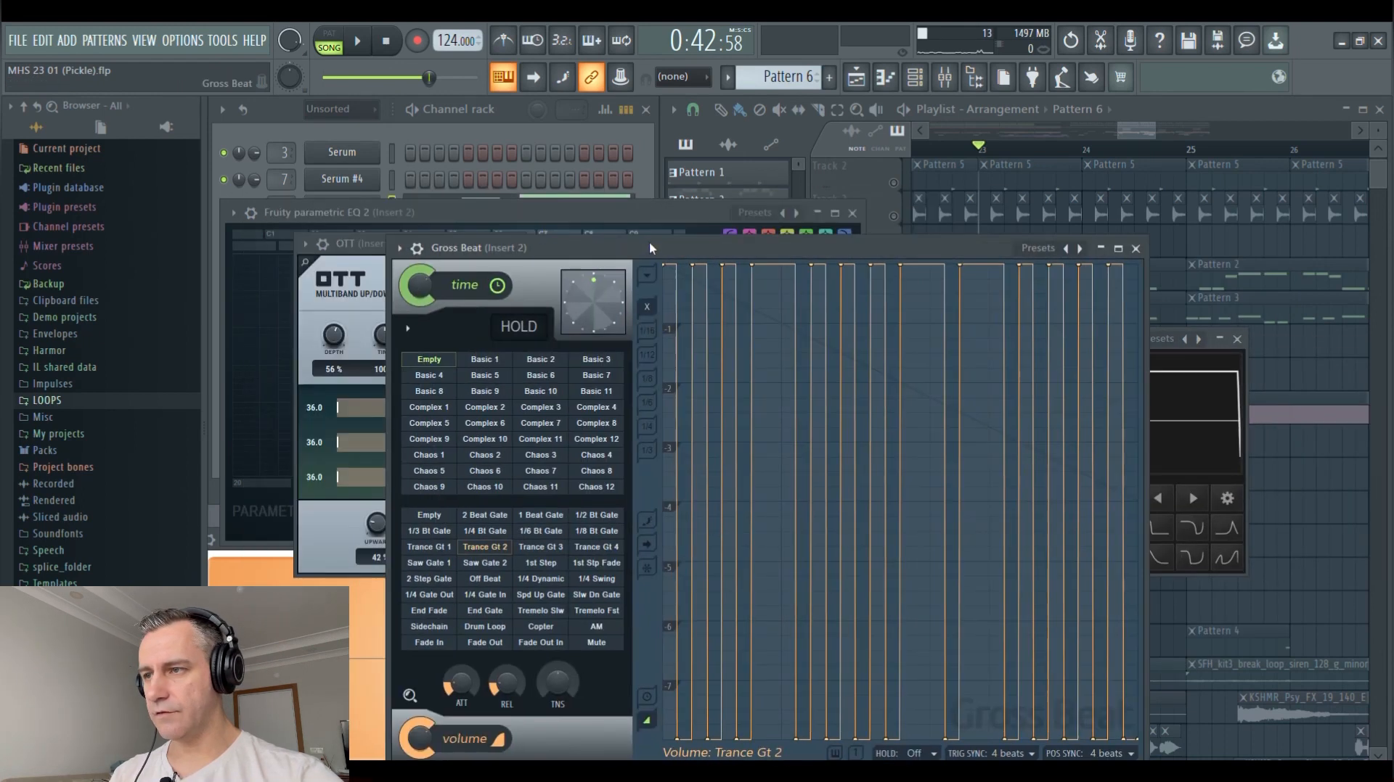
{"action": "left_click_drag", "start_coordinate": [366, 214], "coordinate": [422, 158]}
{"action": "key", "text": "Escape"}
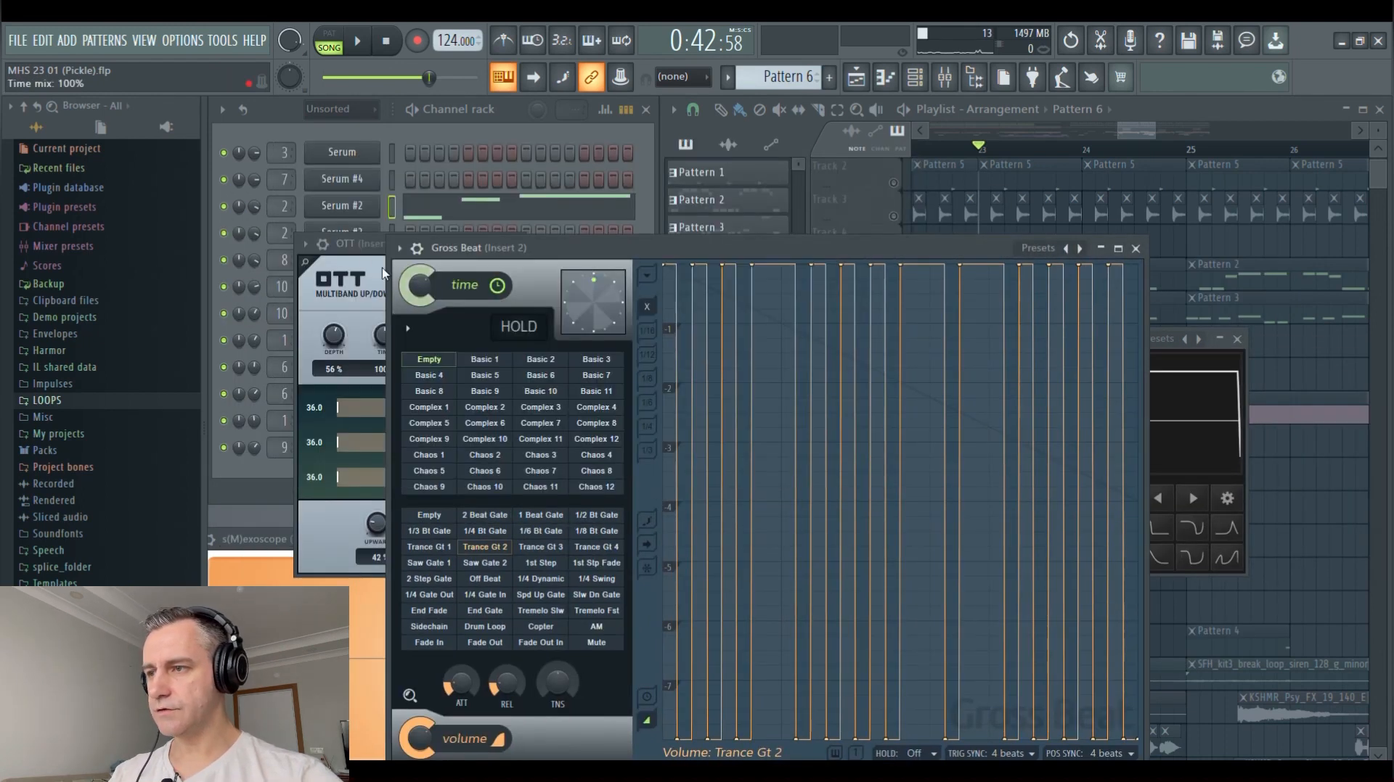
{"action": "left_click", "coordinate": [373, 248]}
{"action": "left_click", "coordinate": [515, 244]}
{"action": "left_click_drag", "start_coordinate": [579, 247], "coordinate": [430, 234]}
{"action": "left_click", "coordinate": [1218, 334]}
{"action": "left_click", "coordinate": [1239, 341]}
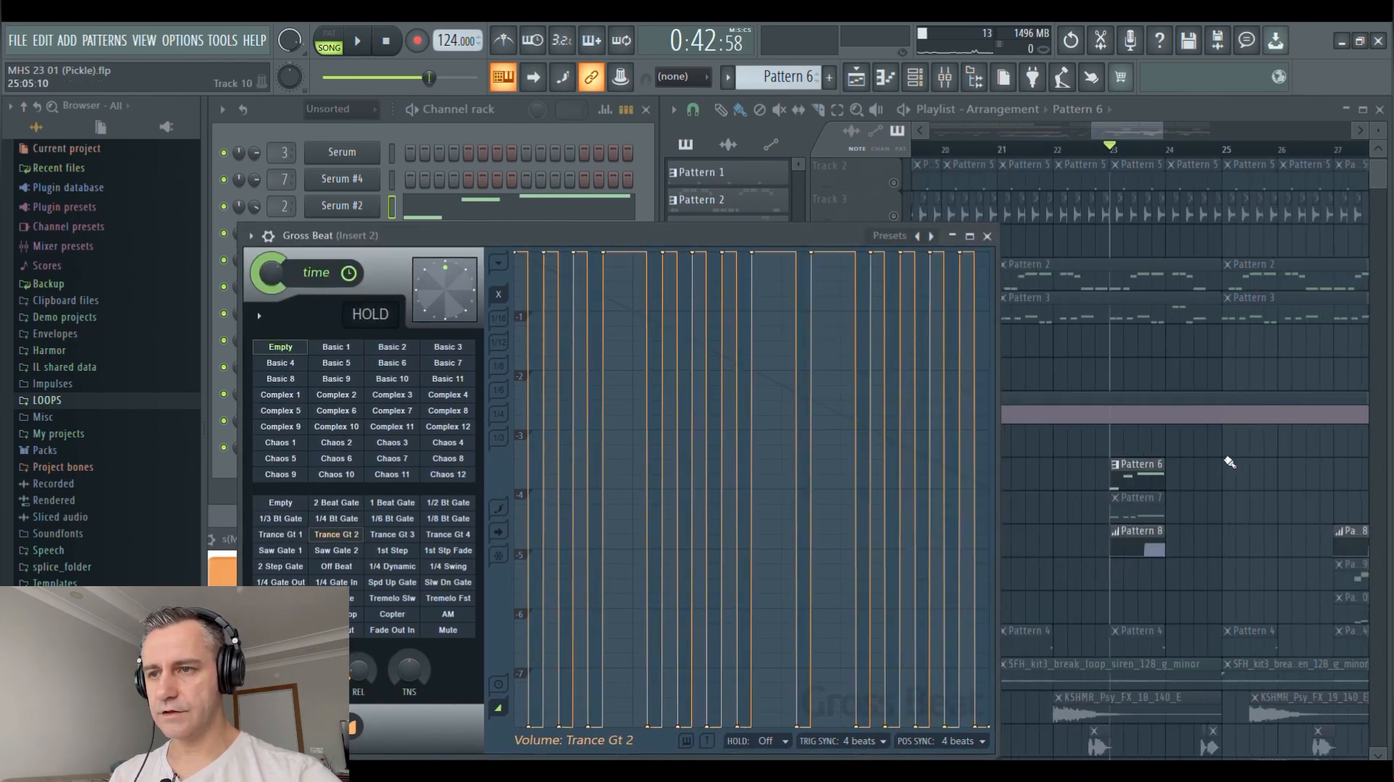
Open Pattern 8's Gross Beat mix level automation at bar 23, review it, and close the event editor
{"action": "scroll", "coordinate": [1152, 507], "scroll_direction": "up", "scroll_amount": 3, "text": "ctrl"}
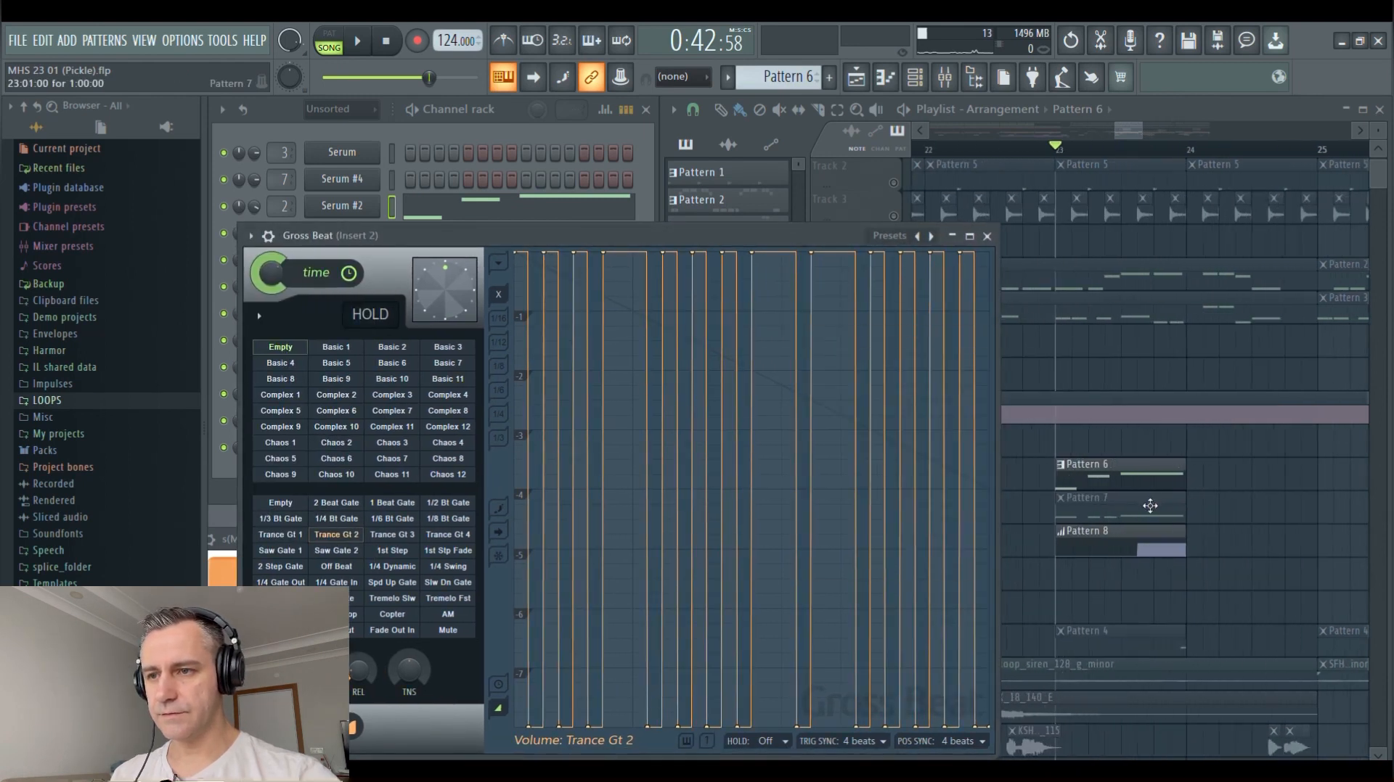
{"action": "double_click", "coordinate": [1111, 556]}
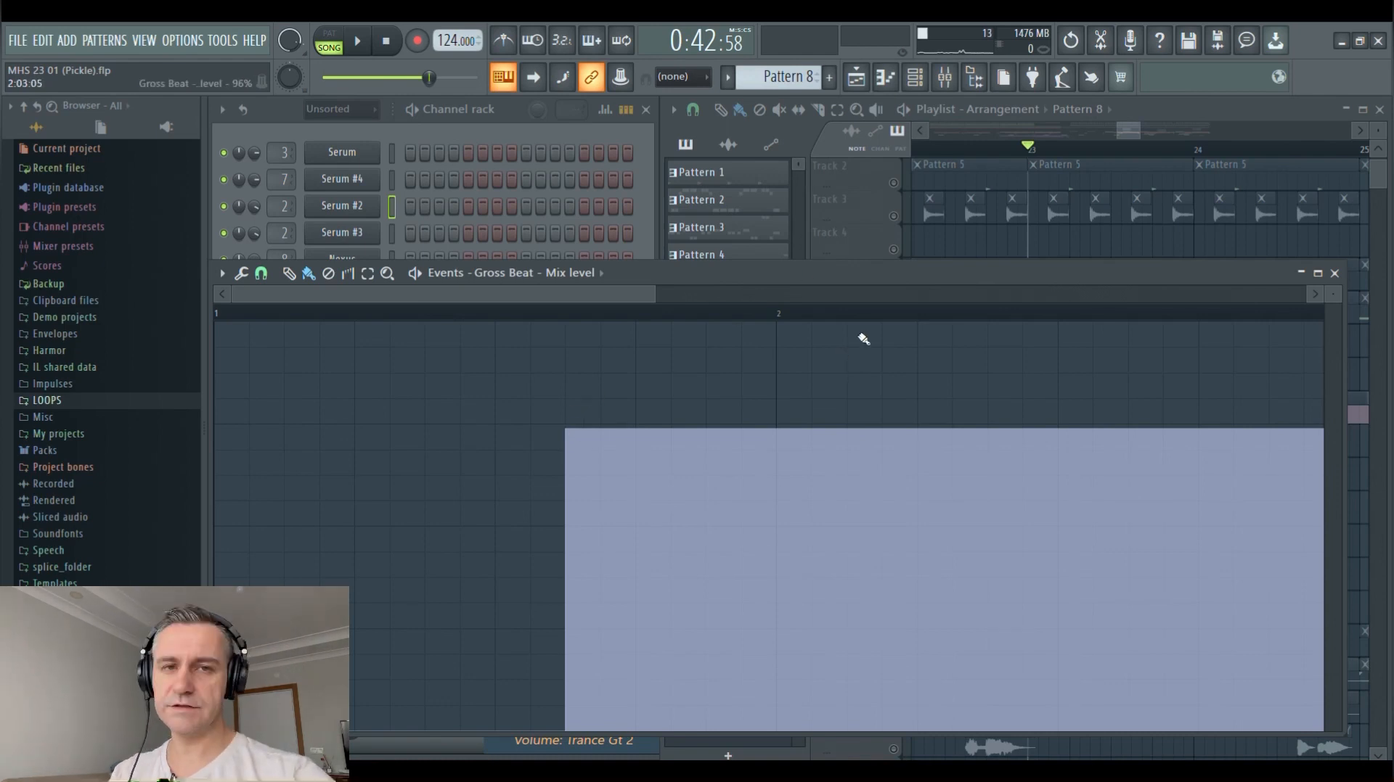
{"action": "key", "text": "Escape"}
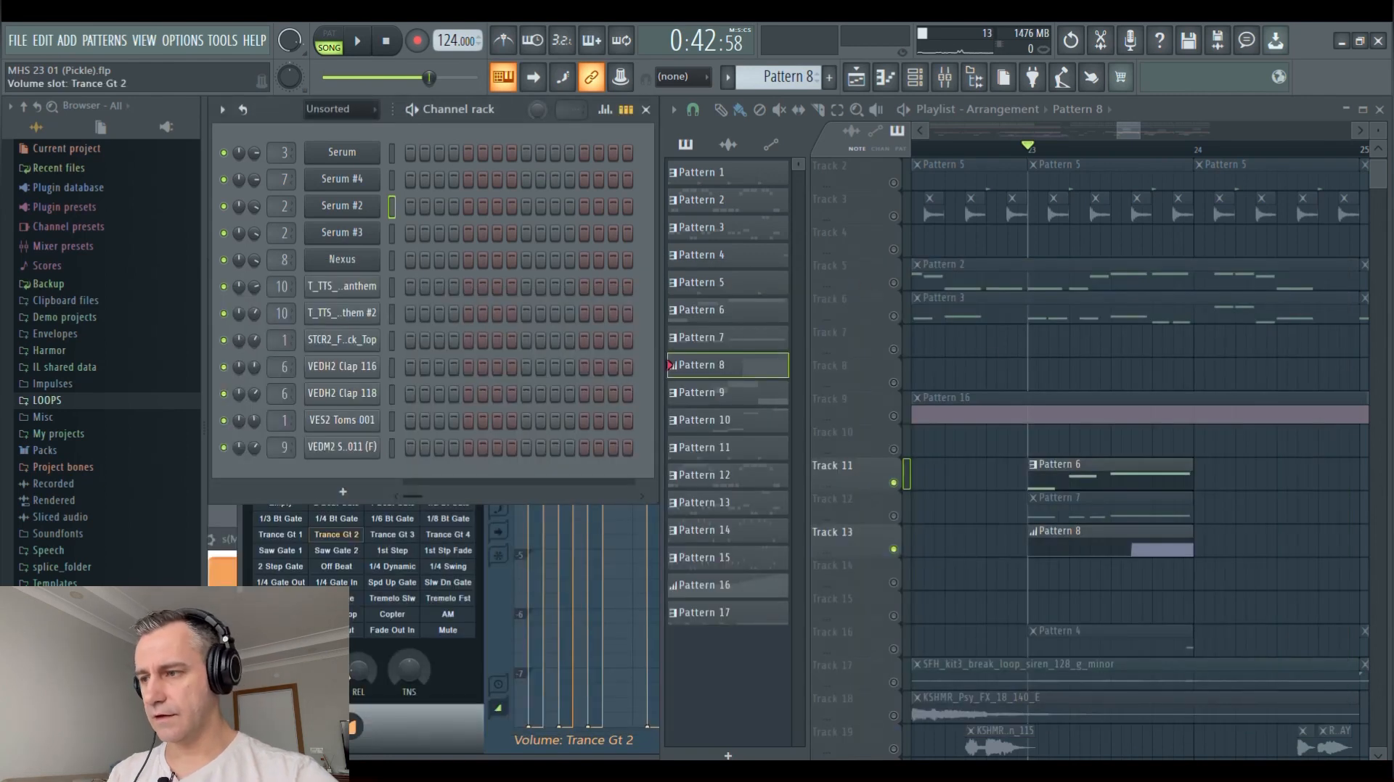
Bring Gross Beat's Trance Gt 2 volume slot to the front, play Patterns 6 and 8 from bar 23, and stop playback
{"action": "left_click", "coordinate": [336, 535]}
{"action": "key", "text": "space"}
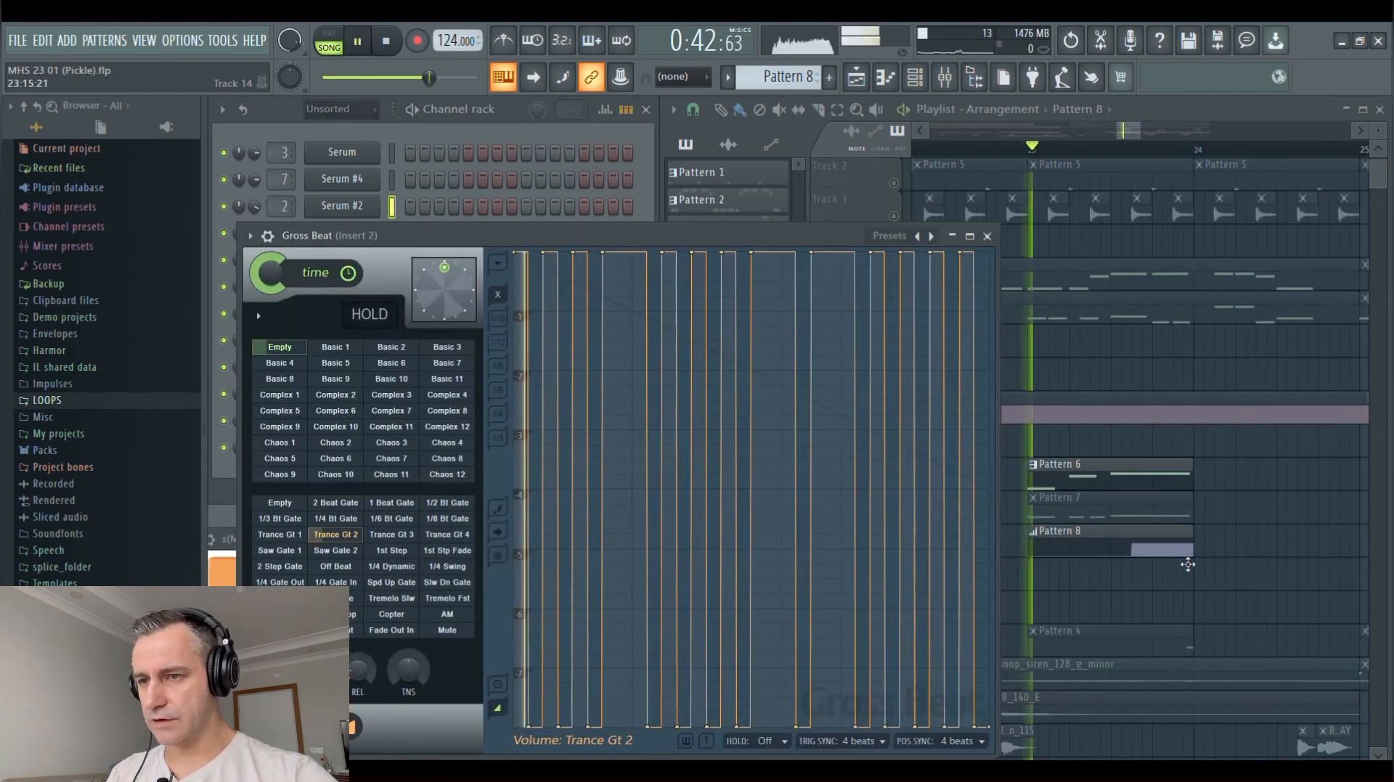
{"action": "right_click", "coordinate": [1144, 594]}
{"action": "scroll", "coordinate": [1154, 567], "scroll_direction": "up", "scroll_amount": 1}
{"action": "scroll", "coordinate": [1156, 568], "scroll_direction": "up", "scroll_amount": 2}
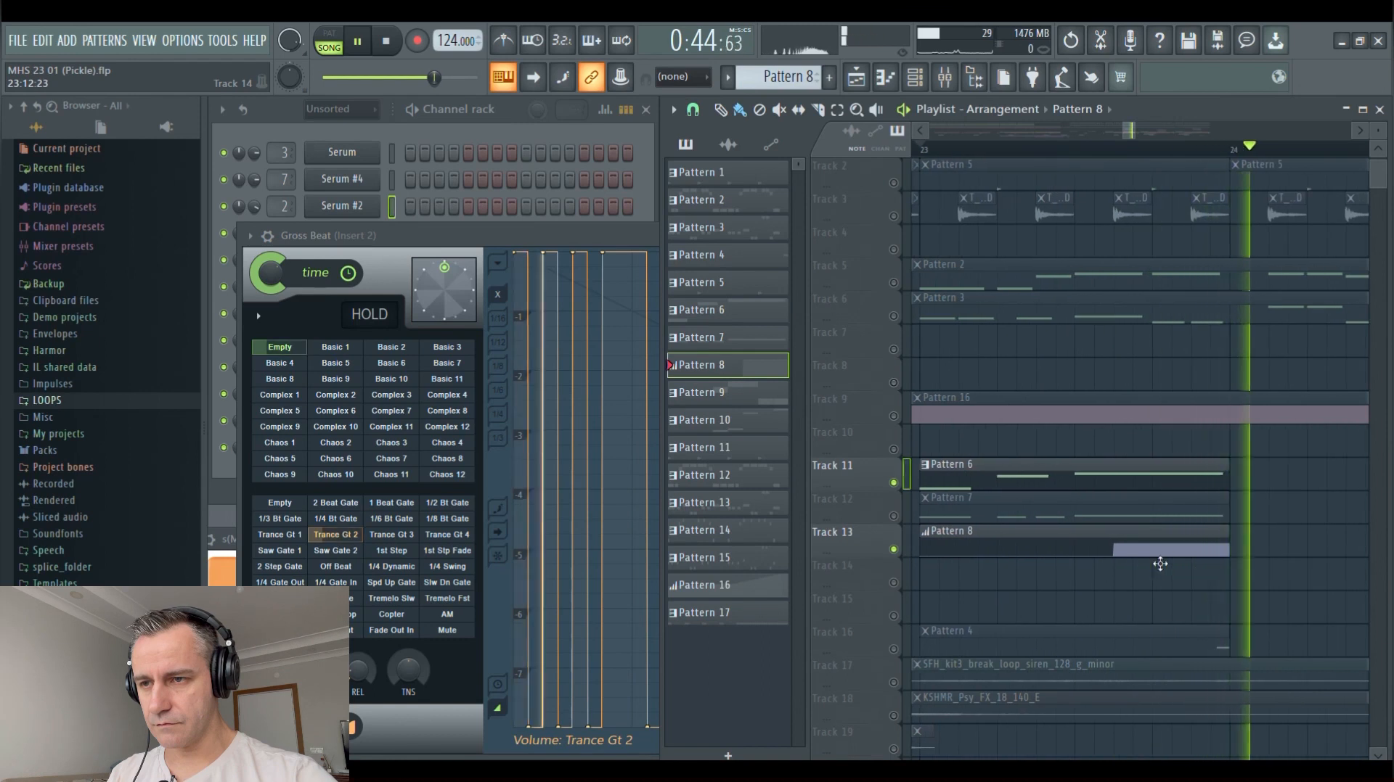
{"action": "key", "text": "space"}
Set the playback position to where Pattern 8's Gross Beat mix level rises, and play the gated part from there
{"action": "left_click", "coordinate": [1111, 151]}
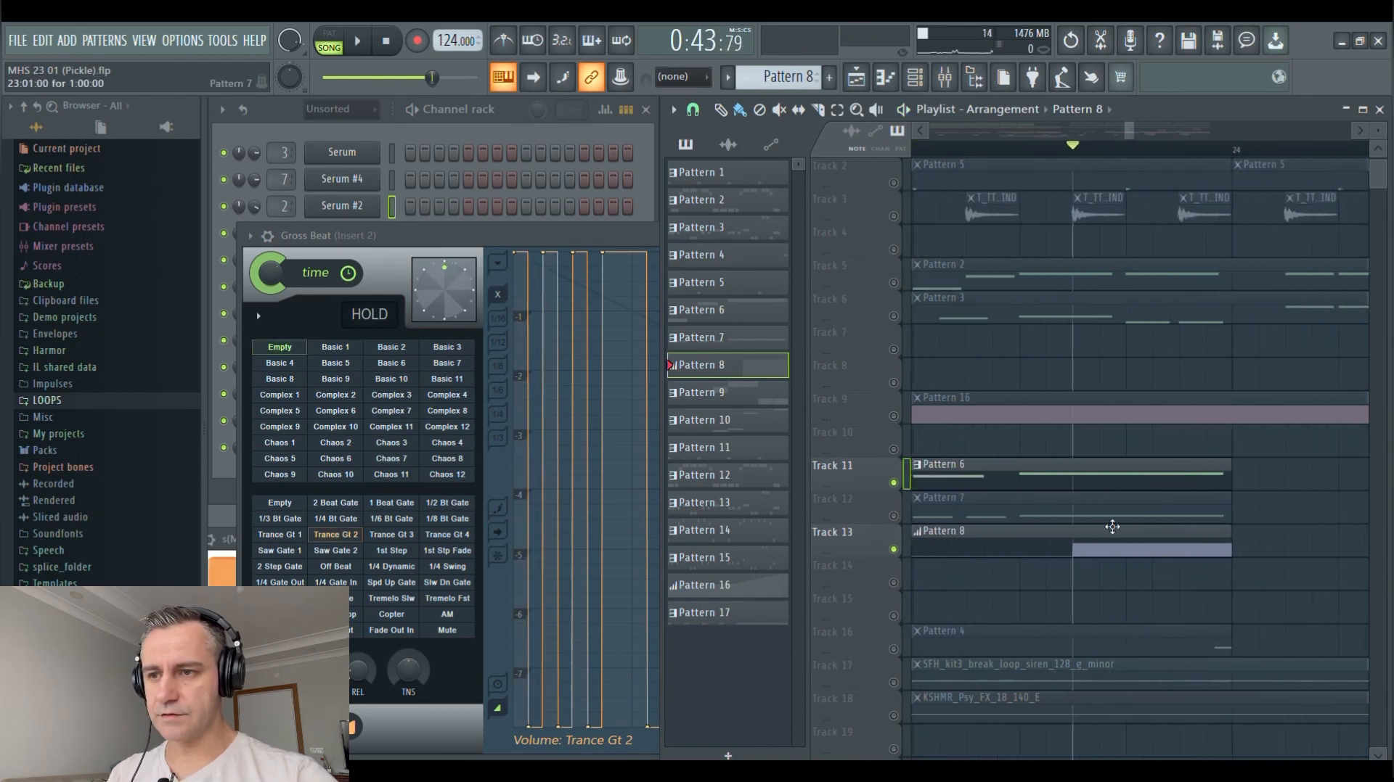
{"action": "scroll", "coordinate": [1102, 559], "scroll_direction": "up", "scroll_amount": 2}
{"action": "scroll", "coordinate": [1082, 558], "scroll_direction": "down", "scroll_amount": 2}
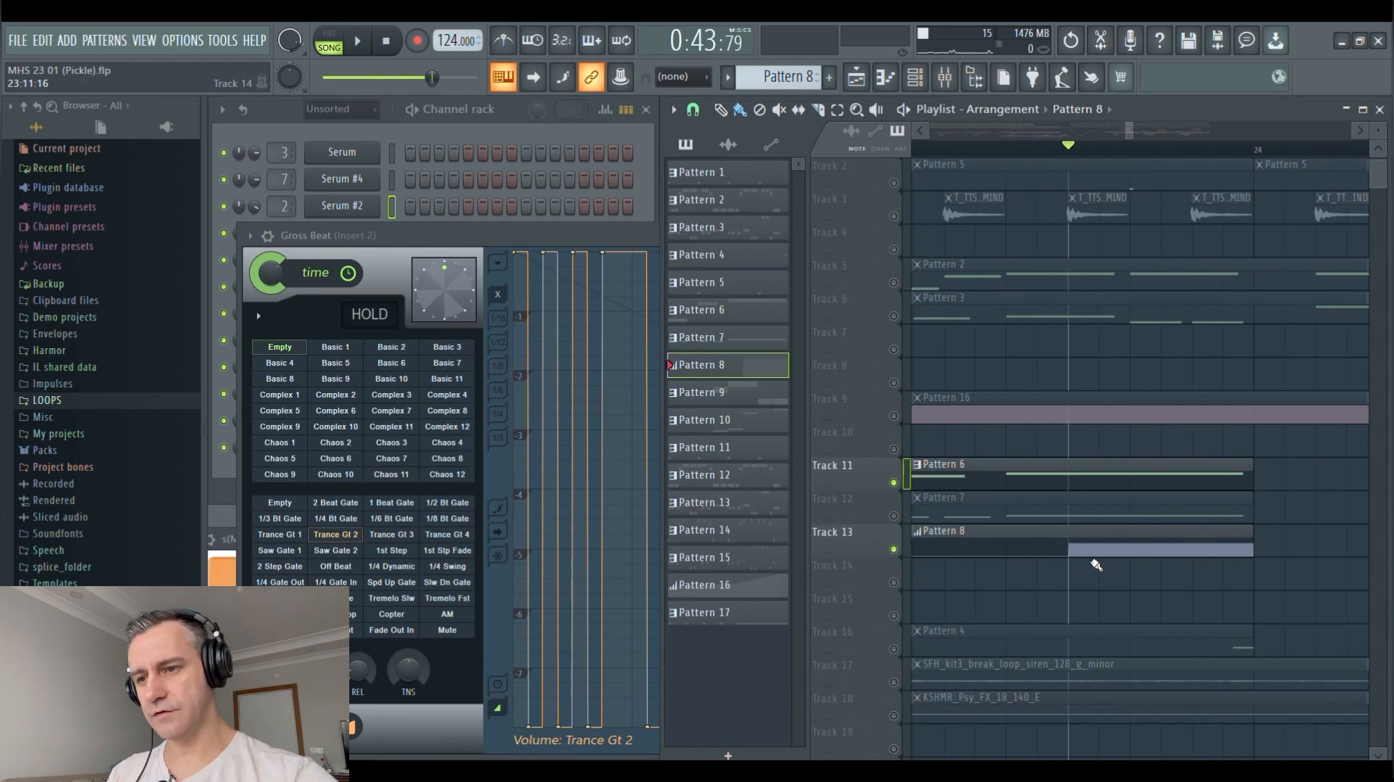
{"action": "scroll", "coordinate": [1165, 469], "scroll_direction": "down", "scroll_amount": 2}
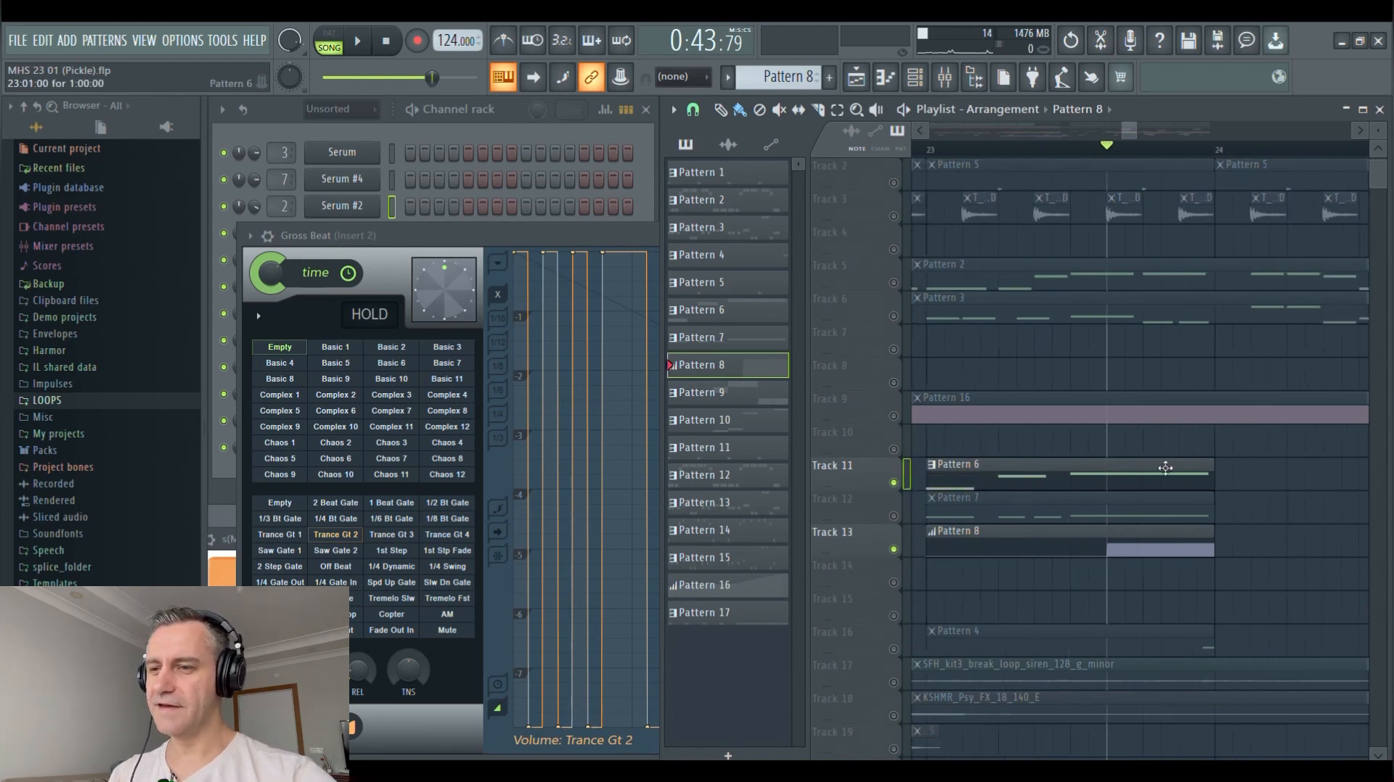
{"action": "key", "text": "space"}
{"action": "key", "text": "space"}
{"action": "key", "text": "space"}
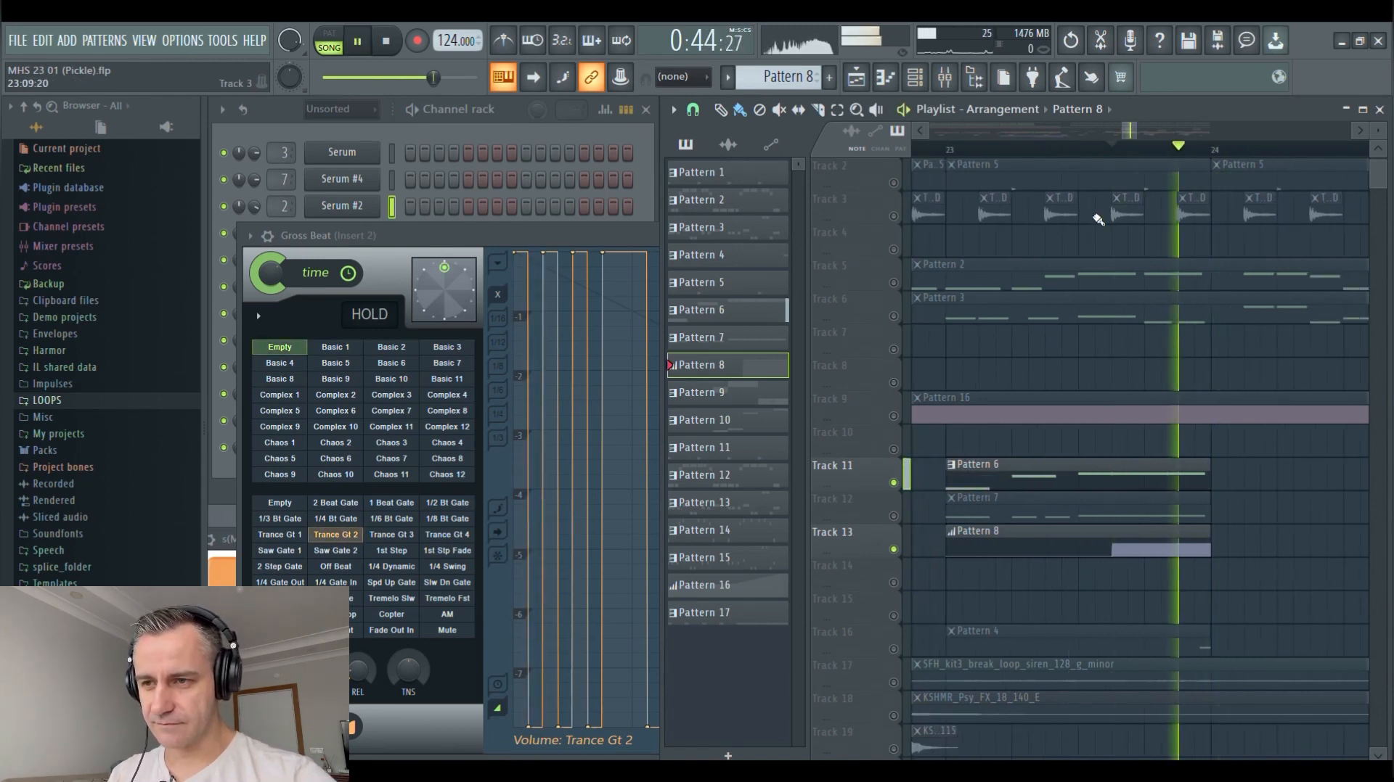
Replay Patterns 6 and 8 from early in bar 23, and close the Gross Beat window
{"action": "left_click", "coordinate": [997, 152]}
{"action": "left_click", "coordinate": [997, 152]}
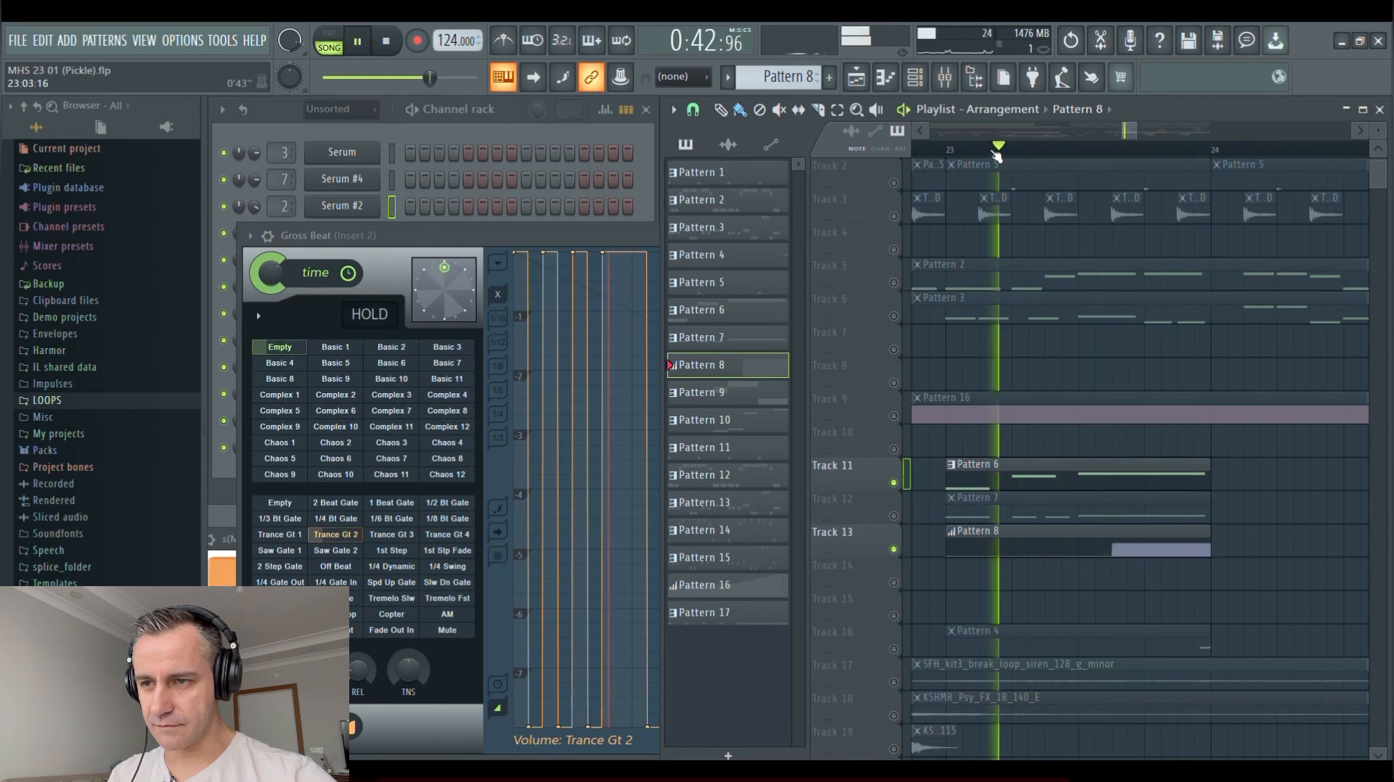
{"action": "key", "text": "space"}
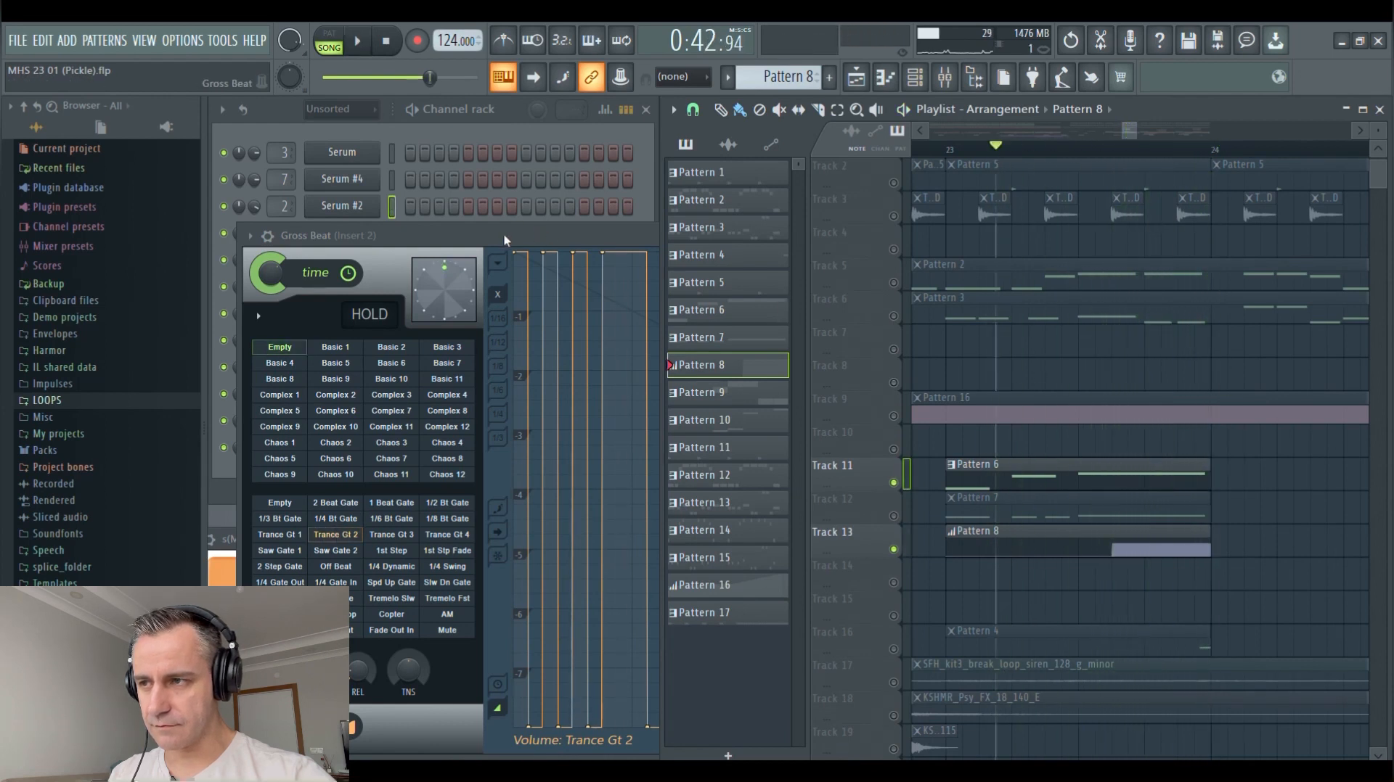
{"action": "left_click", "coordinate": [505, 239]}
{"action": "key", "text": "Escape"}
Enable Track 14 alongside Track 13, and play Patterns 8 and 9 at bar 27
{"action": "scroll", "coordinate": [1040, 507], "scroll_direction": "down", "scroll_amount": 3}
{"action": "scroll", "coordinate": [1040, 507], "scroll_direction": "down", "scroll_amount": 4}
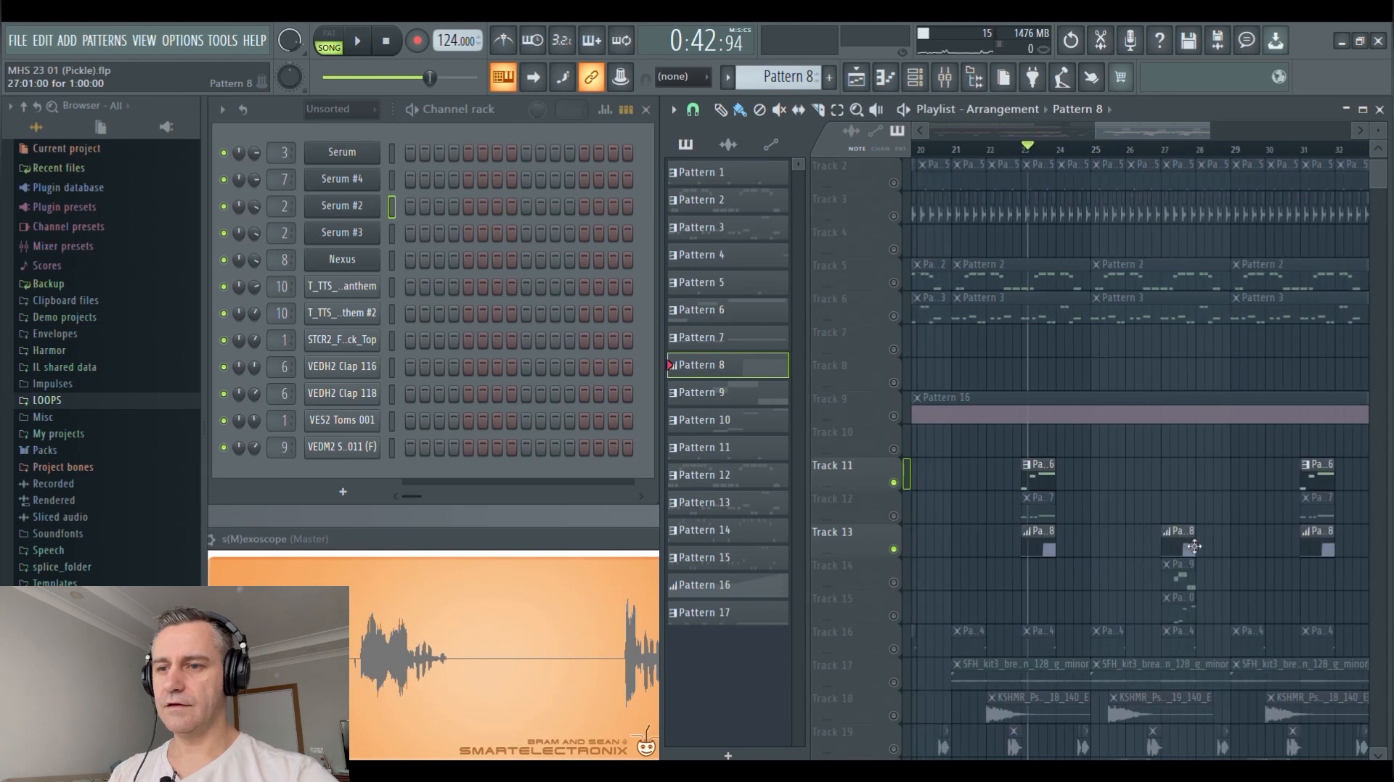
{"action": "scroll", "coordinate": [1238, 563], "scroll_direction": "up", "scroll_amount": 5}
{"action": "scroll", "coordinate": [1181, 573], "scroll_direction": "down", "scroll_amount": 1}
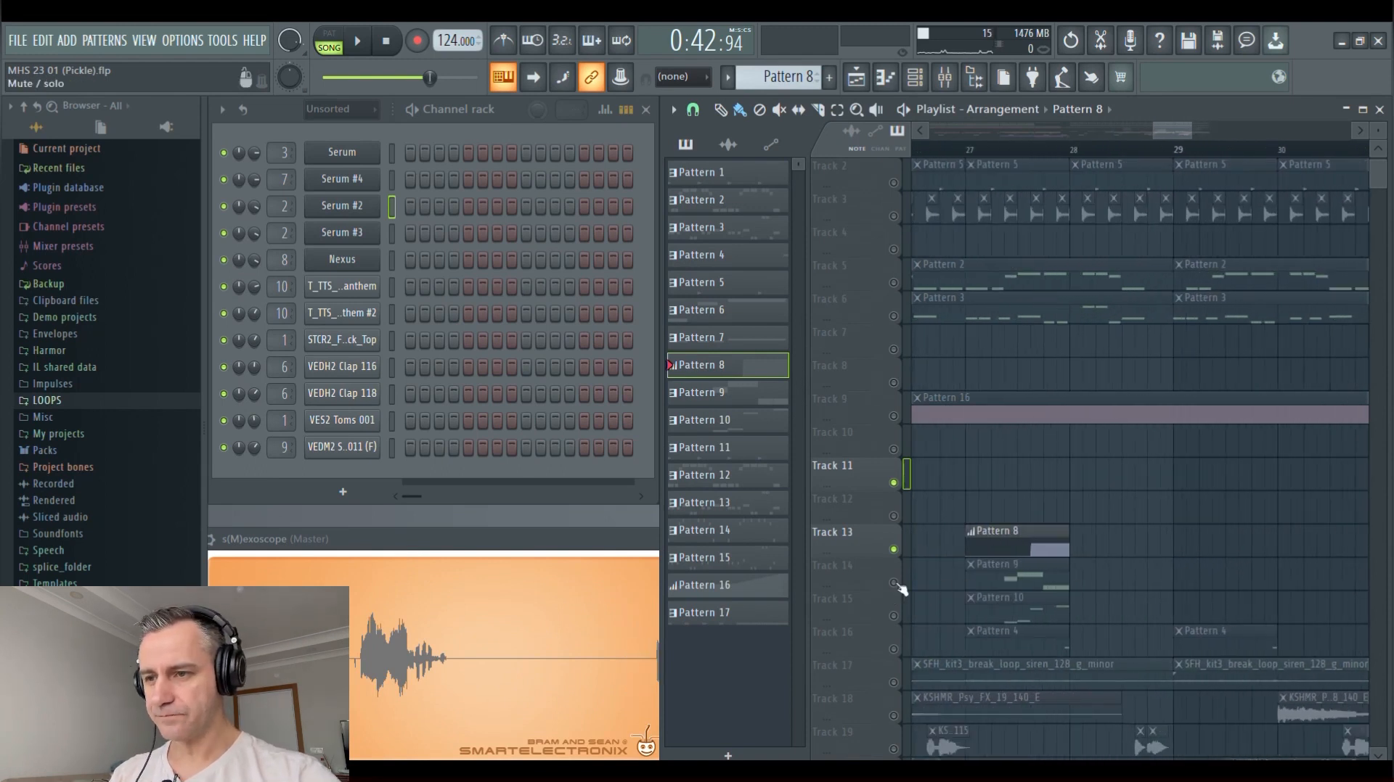
{"action": "scroll", "coordinate": [994, 154], "scroll_direction": "up", "scroll_amount": 1}
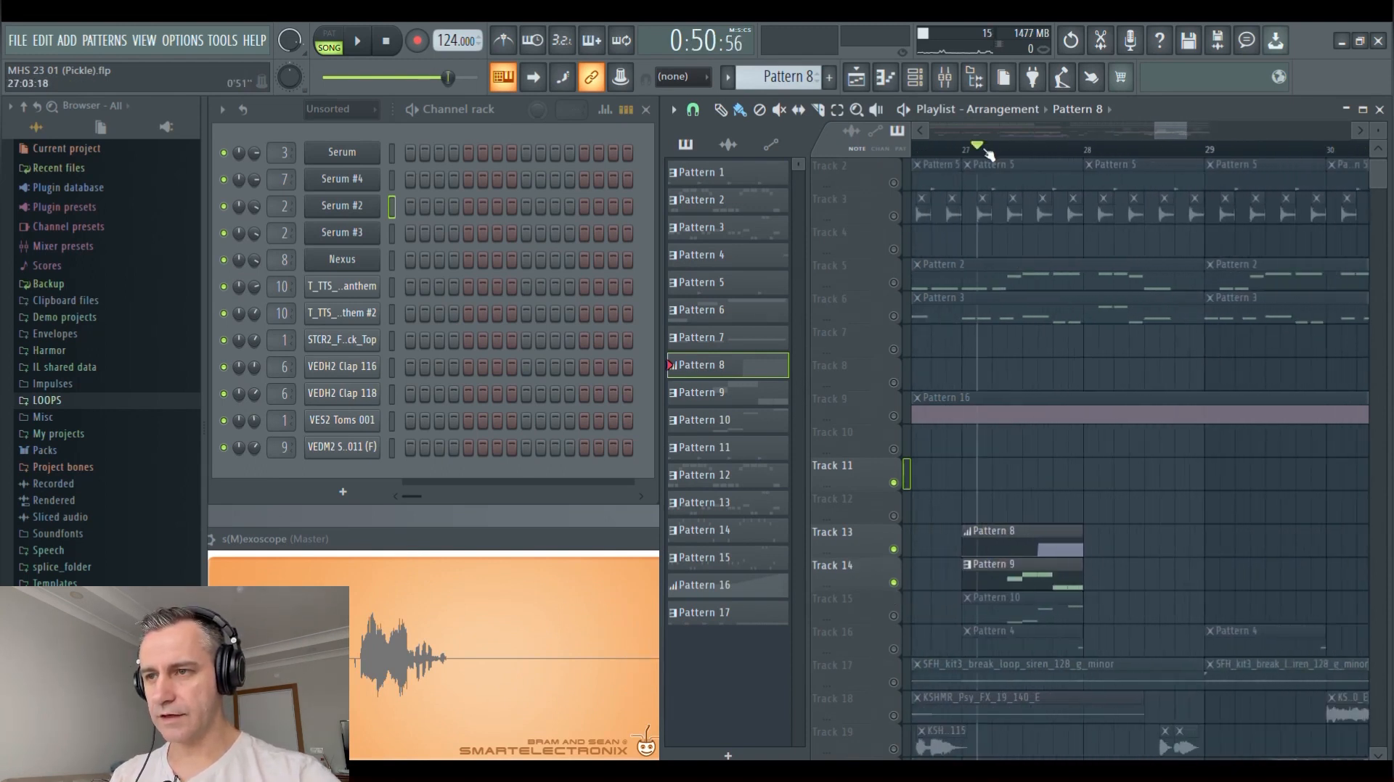
{"action": "scroll", "coordinate": [1023, 549], "scroll_direction": "up", "scroll_amount": 2}
{"action": "key", "text": "space"}
{"action": "scroll", "coordinate": [1066, 531], "scroll_direction": "down", "scroll_amount": 3}
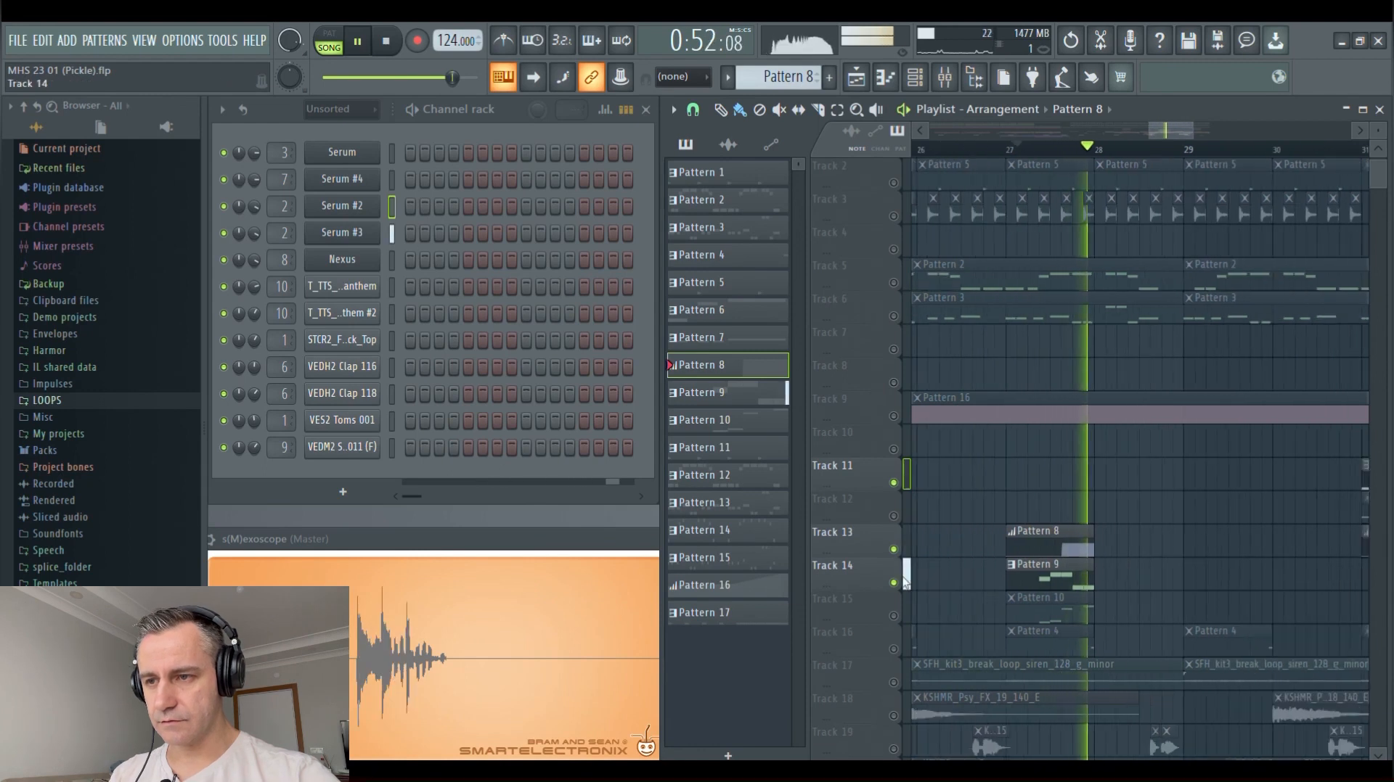
{"action": "key", "text": "space"}
Turn off the solo to enable all tracks, and play the full mix through bar 27
{"action": "right_click", "coordinate": [894, 550]}
{"action": "key", "text": "space"}
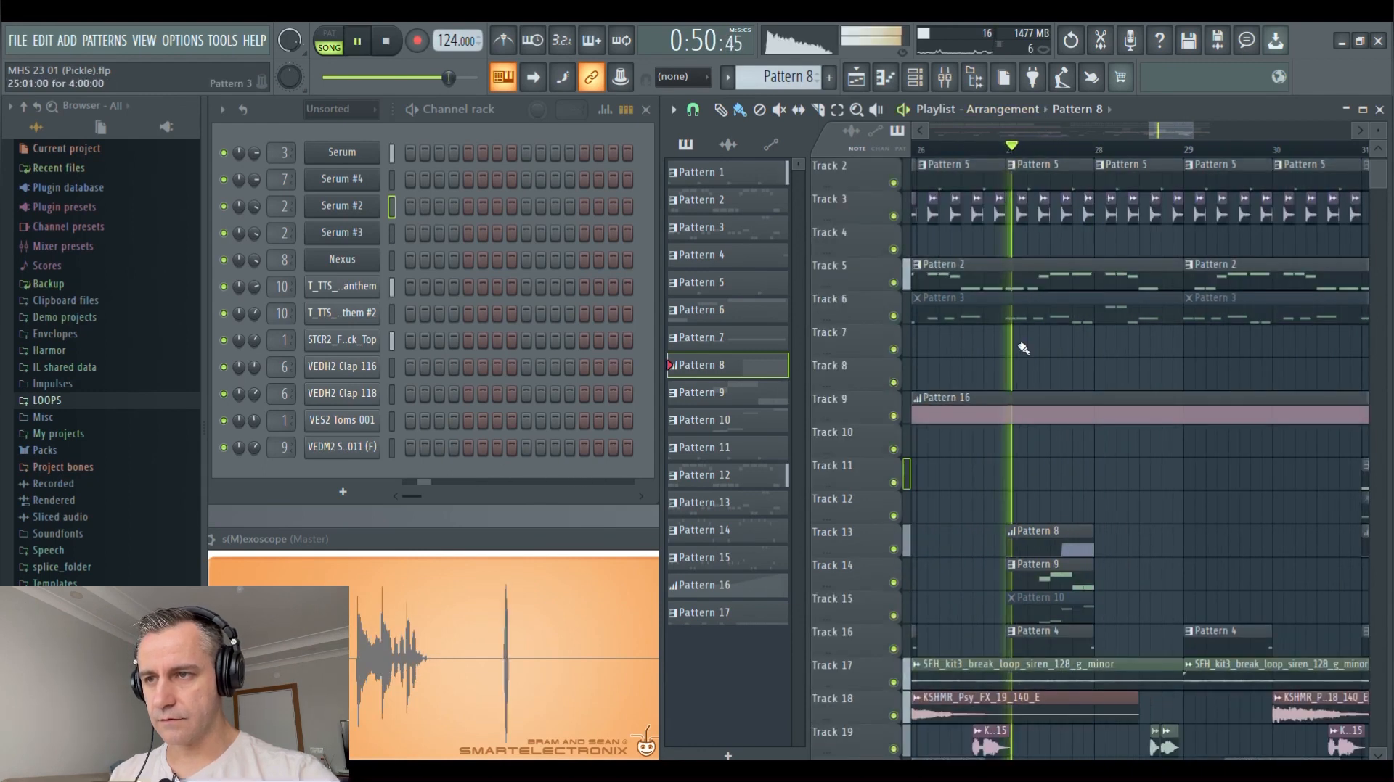
{"action": "scroll", "coordinate": [1045, 472], "scroll_direction": "up", "scroll_amount": 3}
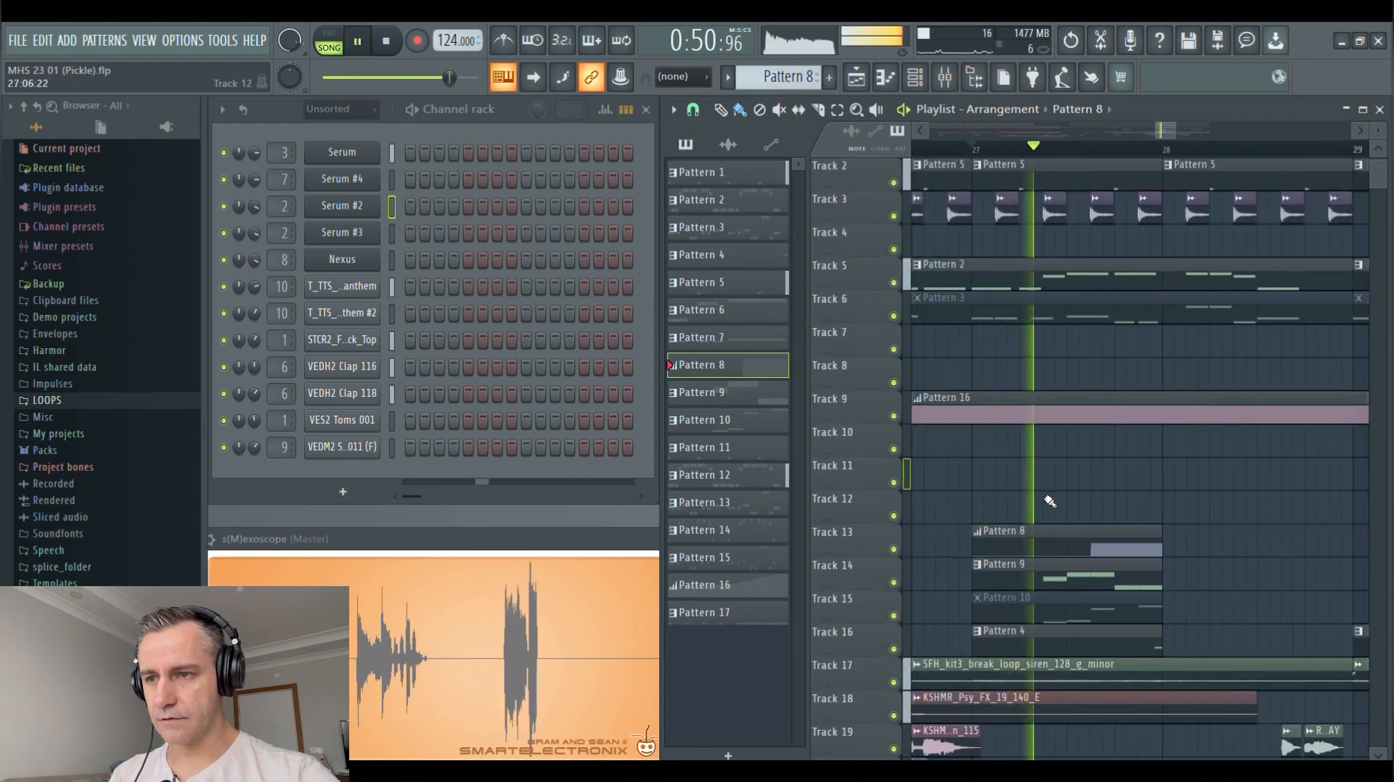
{"action": "key", "text": "space"}
Isolate Tracks 13 and 14 again, and play Pattern 9 with Pattern 8's automation from bar 27
{"action": "right_click", "coordinate": [893, 582]}
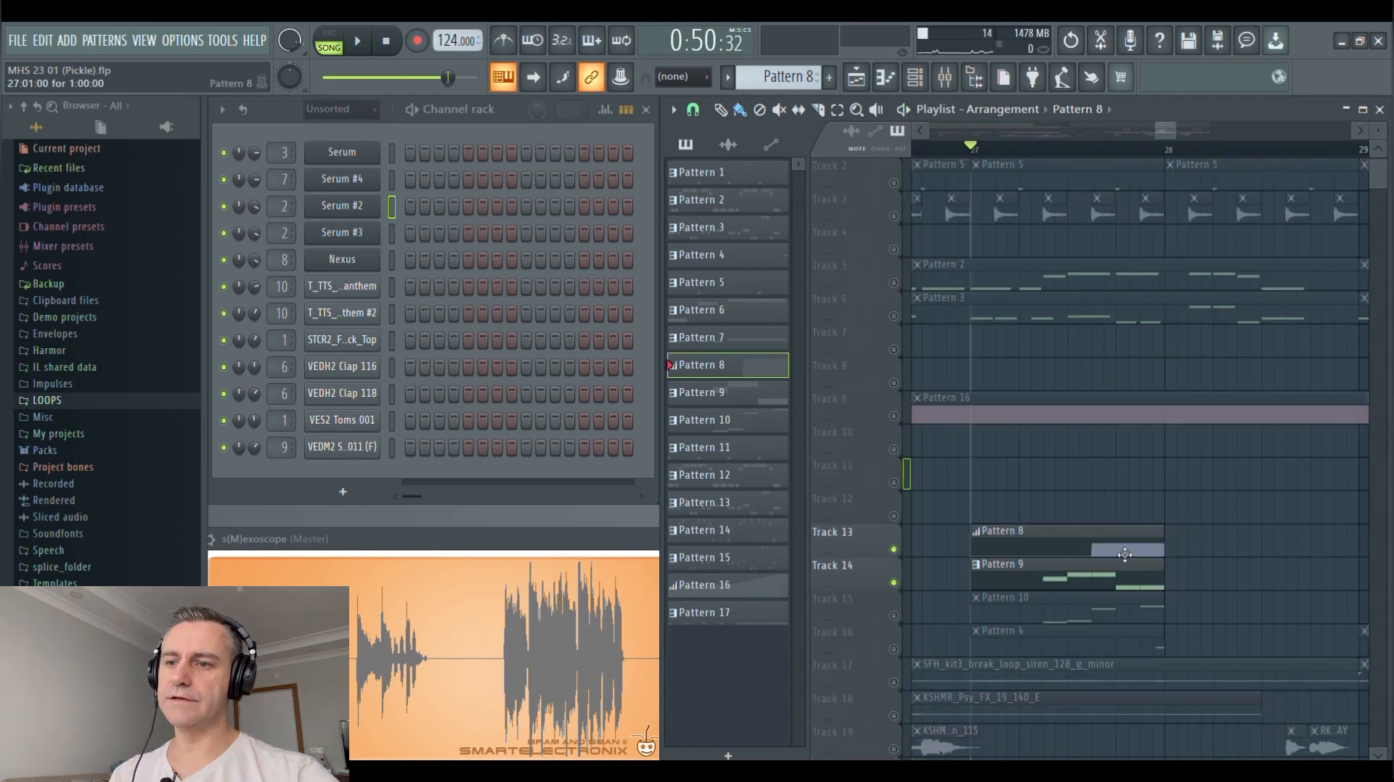
{"action": "key", "text": "space"}
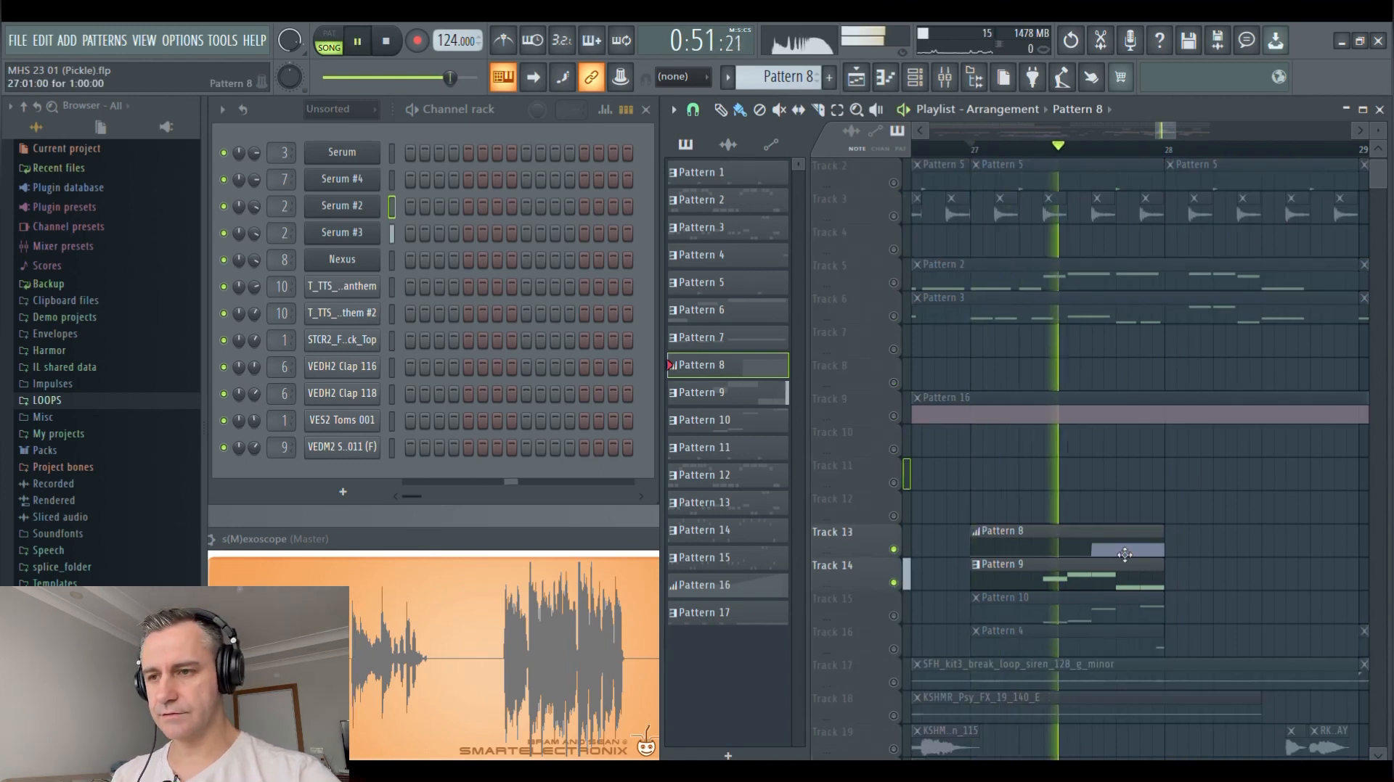
{"action": "key", "text": "space"}
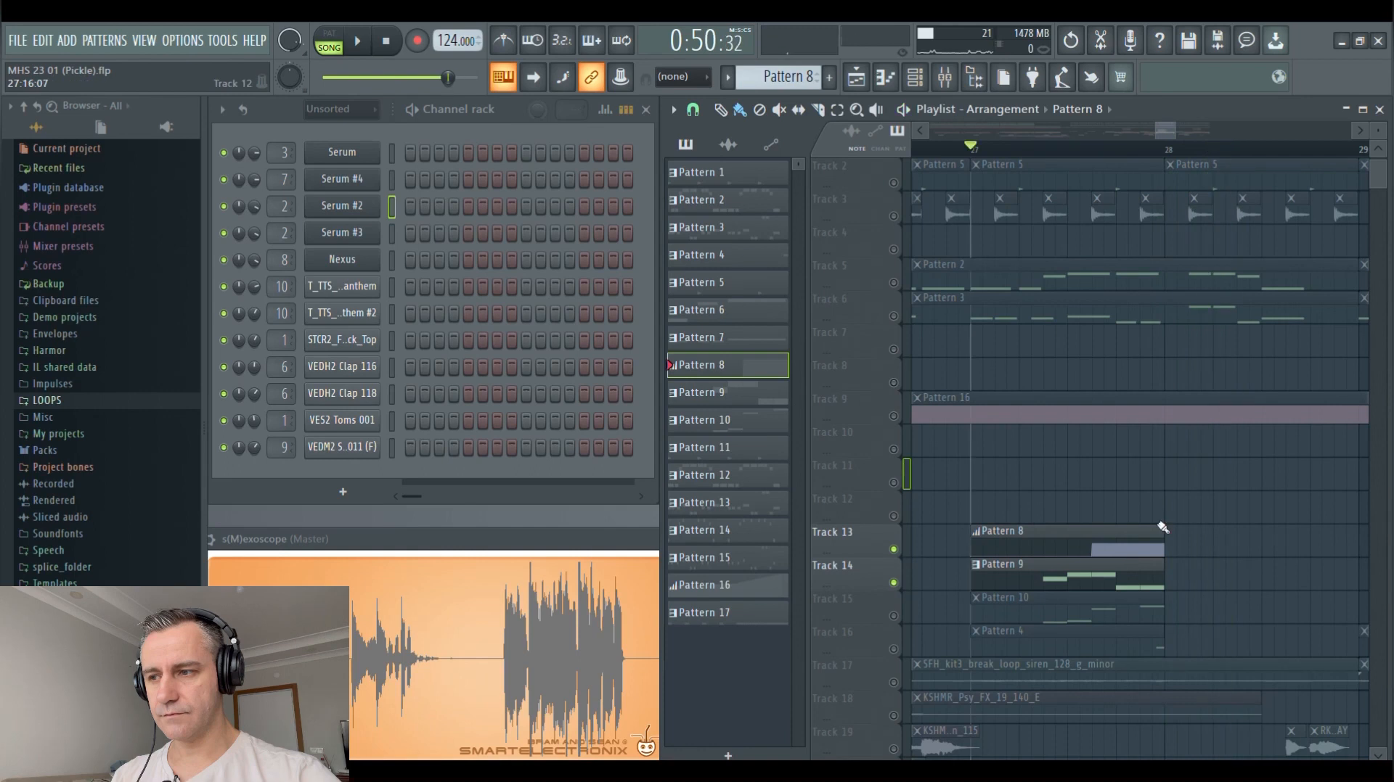
Solo Track 16 and play its Pattern 4 clip at bar 17
{"action": "scroll", "coordinate": [1198, 508], "scroll_direction": "down", "scroll_amount": 4}
{"action": "scroll", "coordinate": [1201, 600], "scroll_direction": "up", "scroll_amount": 3}
{"action": "scroll", "coordinate": [1238, 585], "scroll_direction": "down", "scroll_amount": 3}
{"action": "scroll", "coordinate": [1123, 473], "scroll_direction": "down", "scroll_amount": 2}
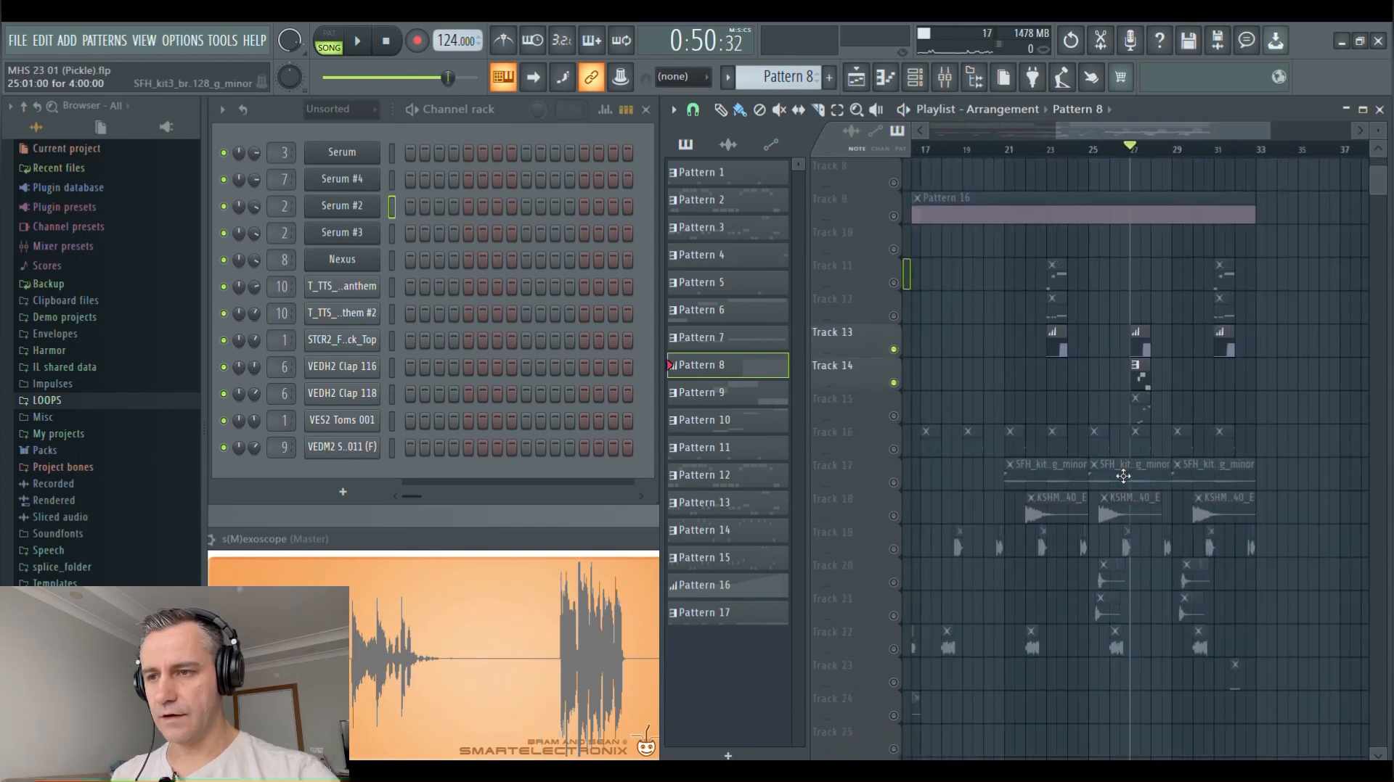
{"action": "right_click", "coordinate": [893, 450]}
{"action": "scroll", "coordinate": [956, 377], "scroll_direction": "up", "scroll_amount": 2}
{"action": "scroll", "coordinate": [960, 370], "scroll_direction": "up", "scroll_amount": 3}
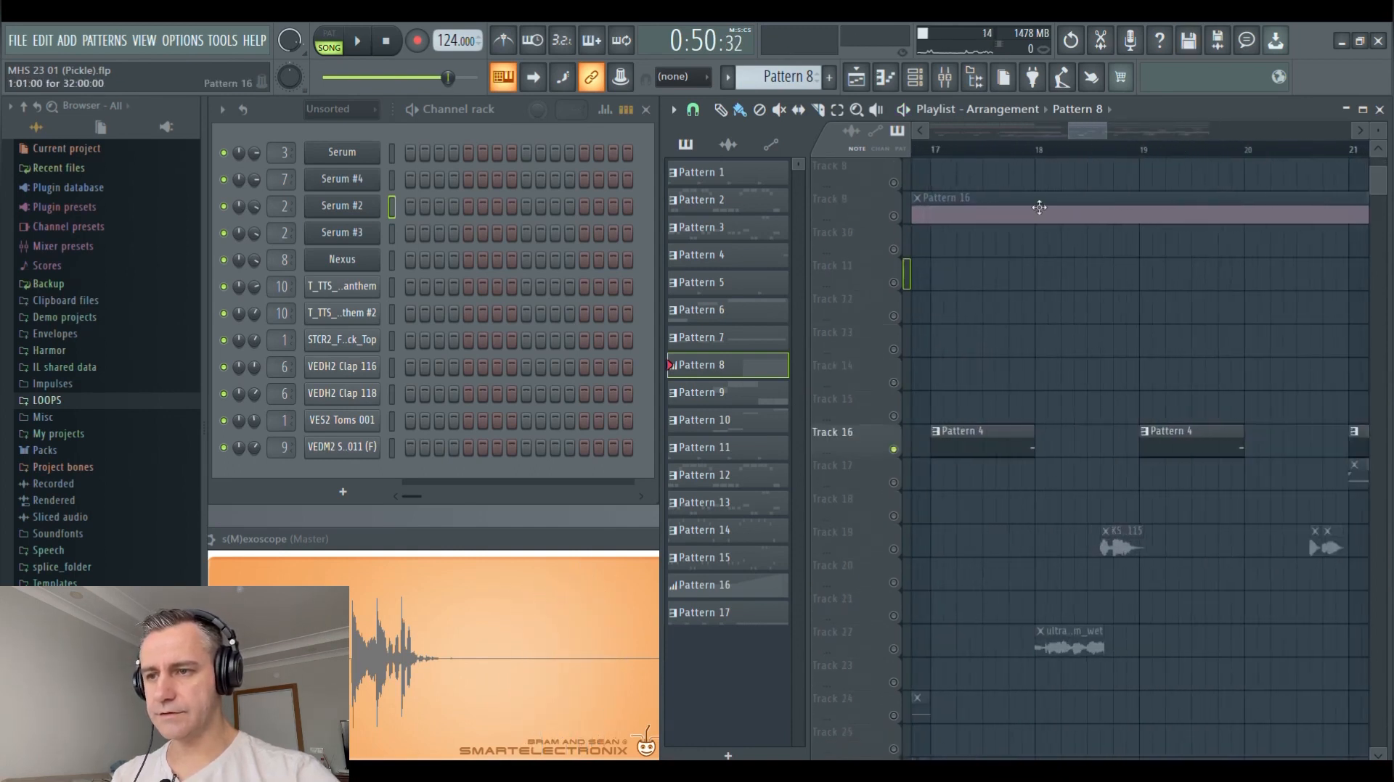
{"action": "scroll", "coordinate": [993, 401], "scroll_direction": "up", "scroll_amount": 4}
{"action": "key", "text": "space"}
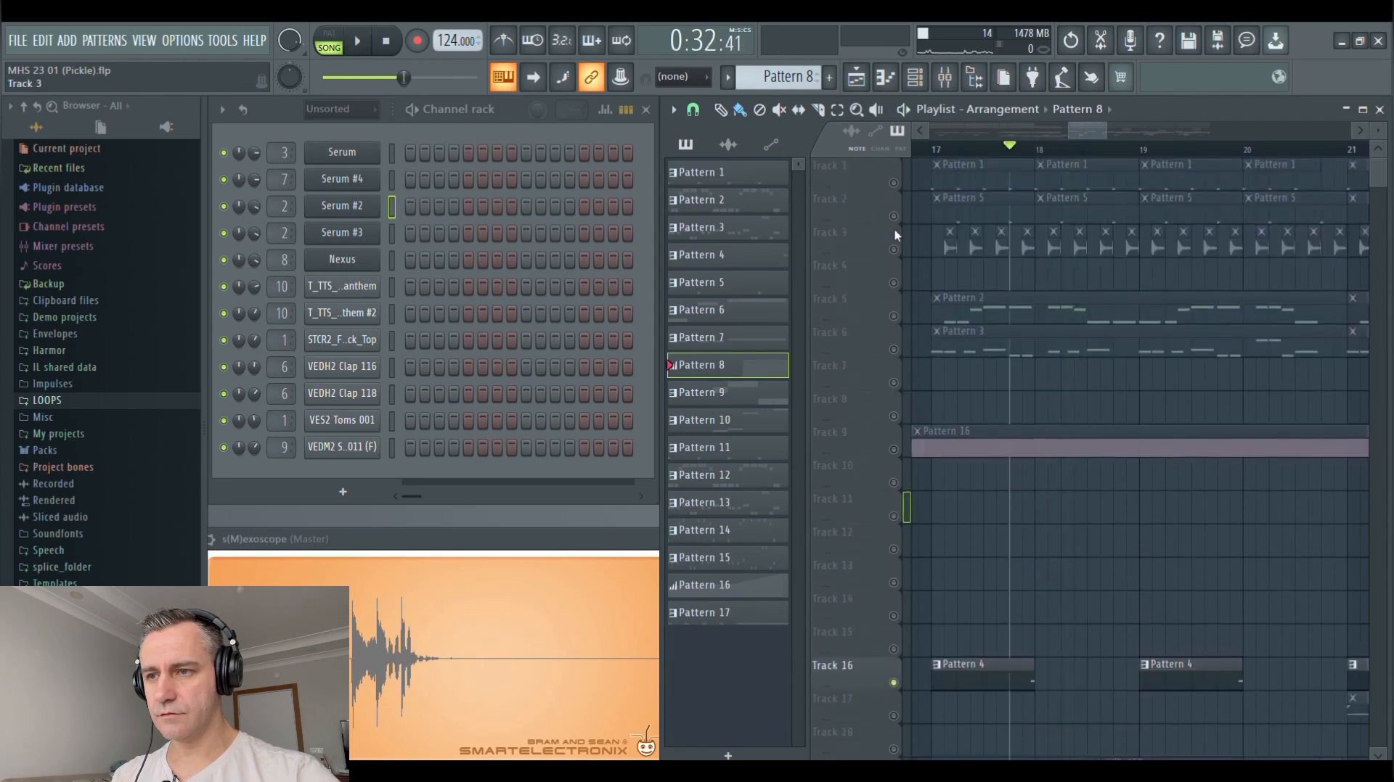
Enable Tracks 1 to 3 alongside Track 16, and play Pattern 4 with them from bar 17
{"action": "left_click_drag", "start_coordinate": [894, 184], "coordinate": [895, 225]}
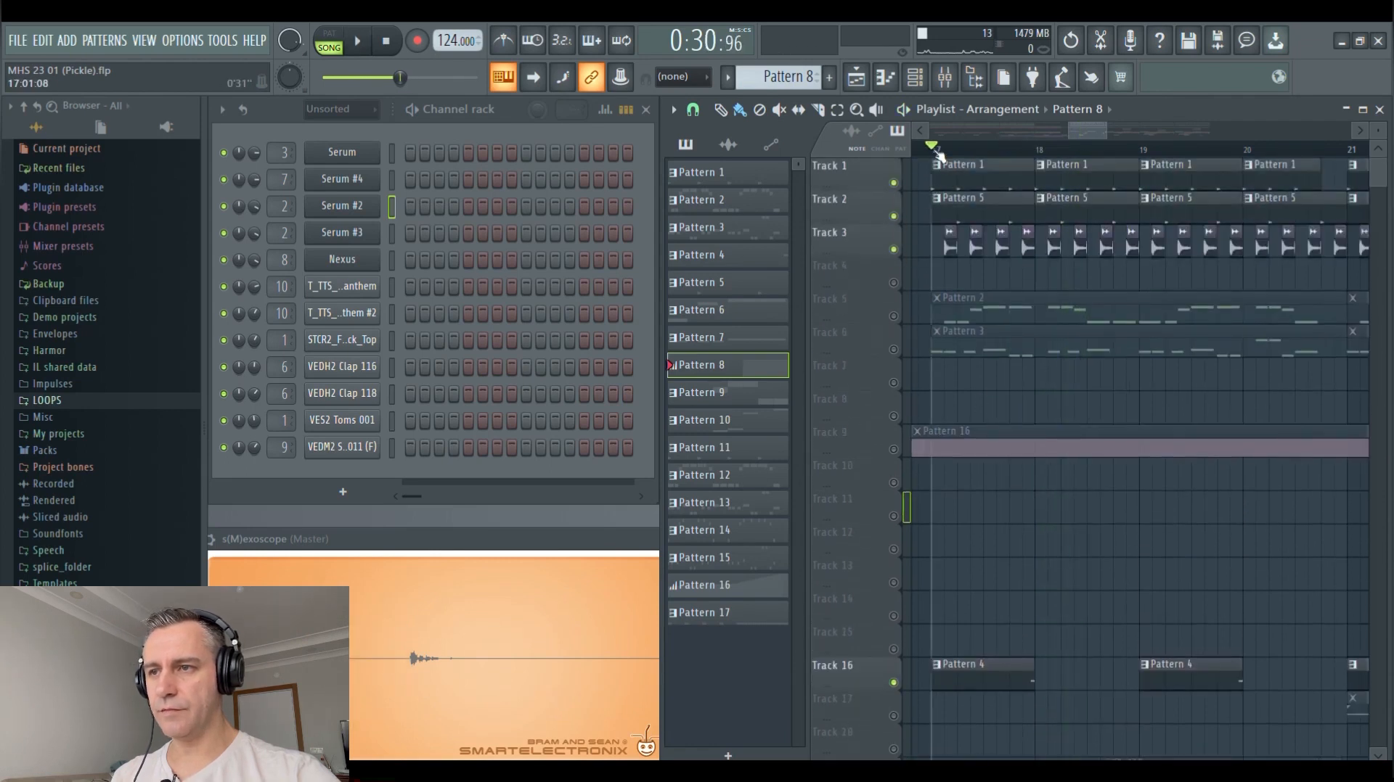
{"action": "key", "text": "space"}
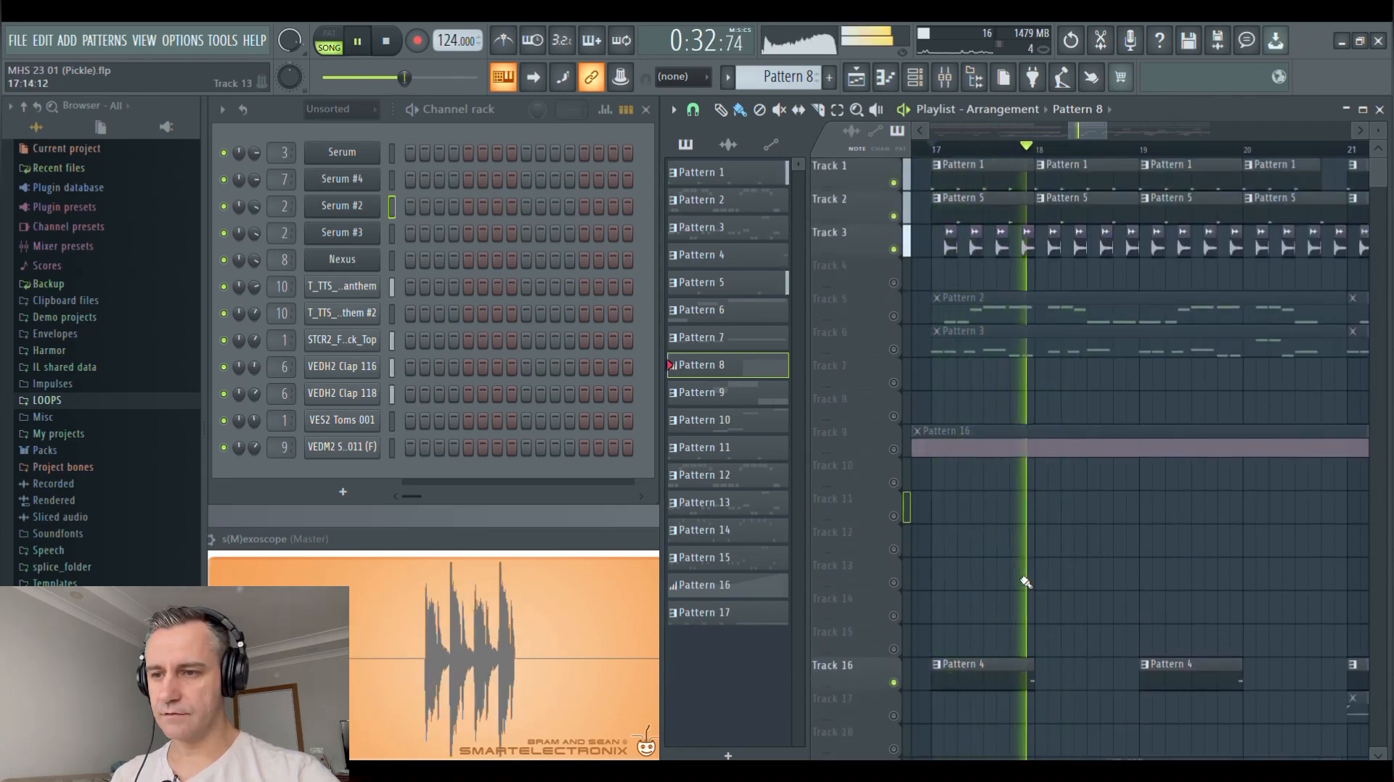
{"action": "key", "text": "space"}
Solo Track 17 and play the SFH_kit3_break_loop_siren_128_g_minor loop from bar 21
{"action": "scroll", "coordinate": [1095, 535], "scroll_direction": "down", "scroll_amount": 3}
{"action": "scroll", "coordinate": [1043, 520], "scroll_direction": "down", "scroll_amount": 3}
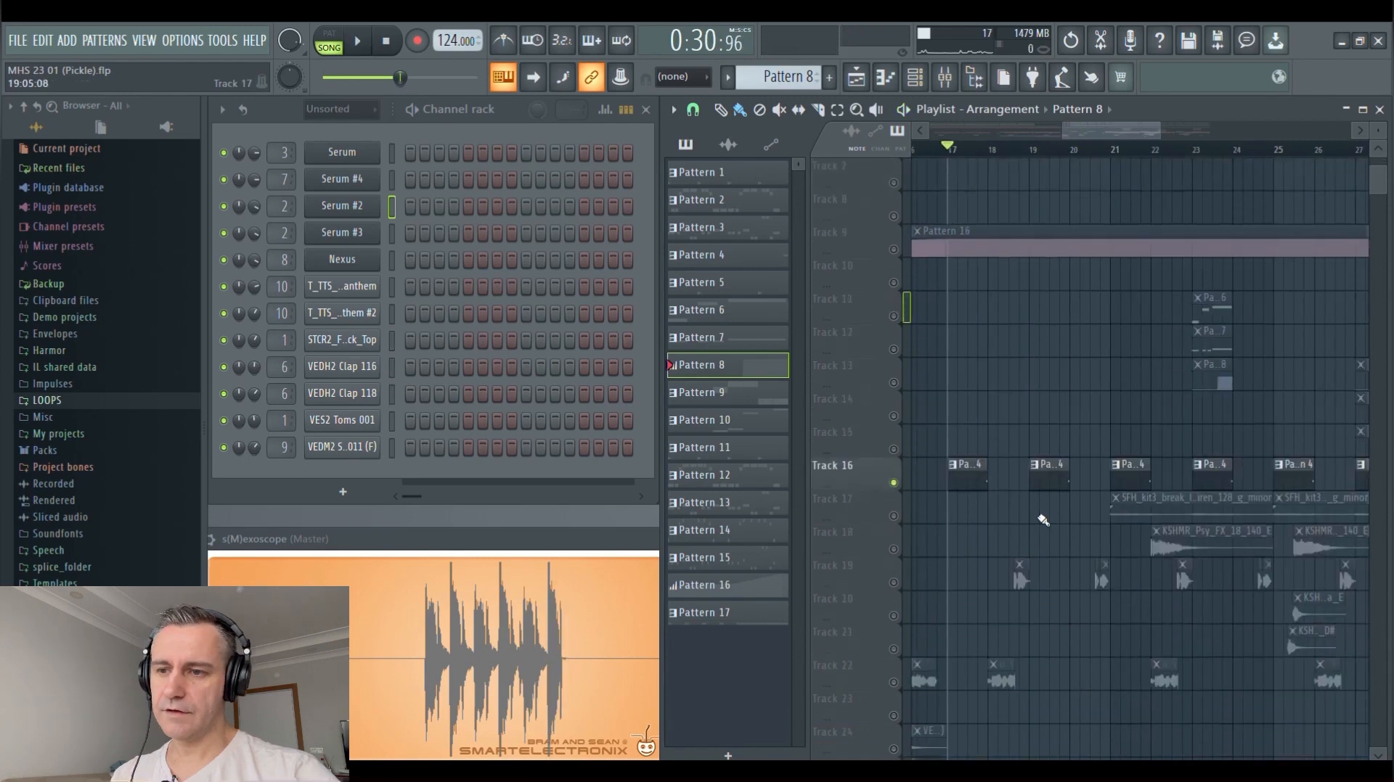
{"action": "scroll", "coordinate": [1043, 521], "scroll_direction": "down", "scroll_amount": 3}
{"action": "right_click", "coordinate": [895, 517]}
{"action": "scroll", "coordinate": [1085, 462], "scroll_direction": "up", "scroll_amount": 6}
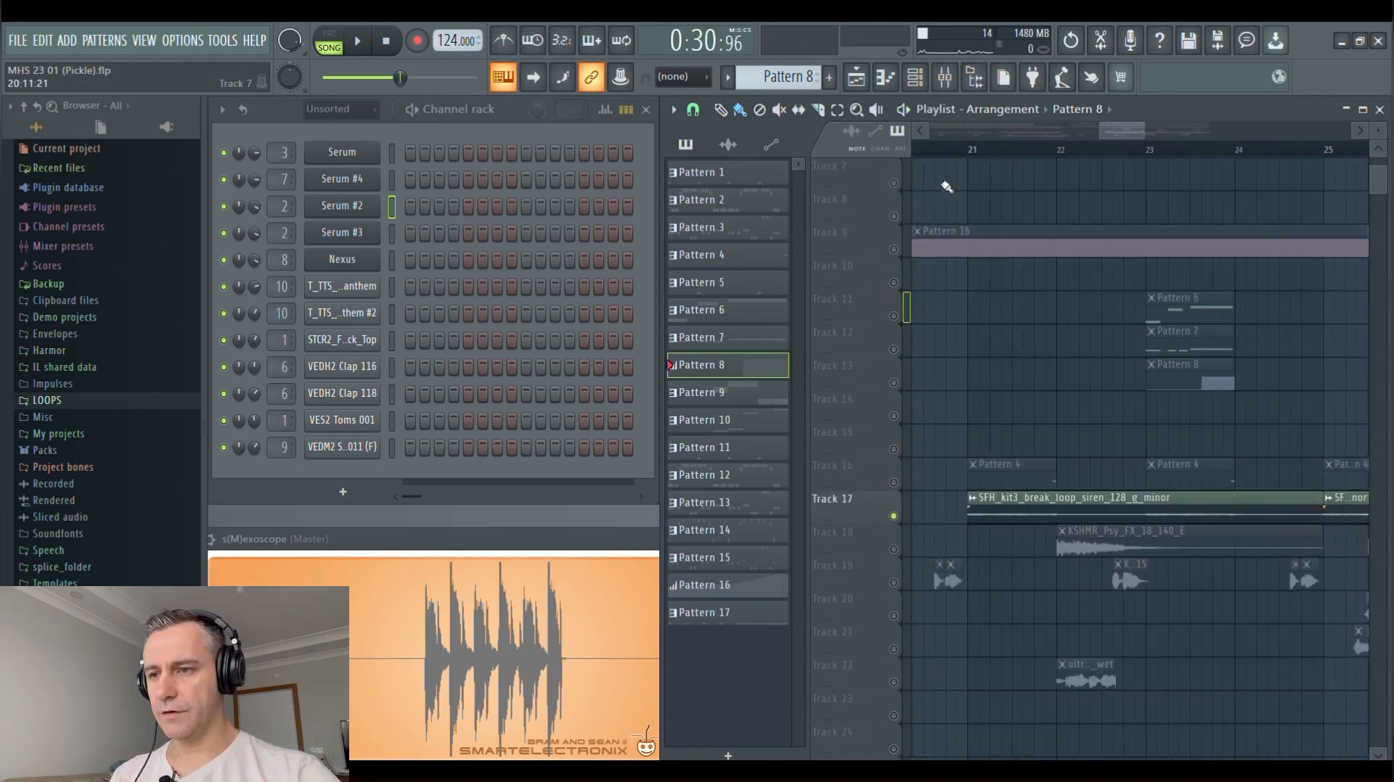
{"action": "scroll", "coordinate": [980, 363], "scroll_direction": "down", "scroll_amount": 3}
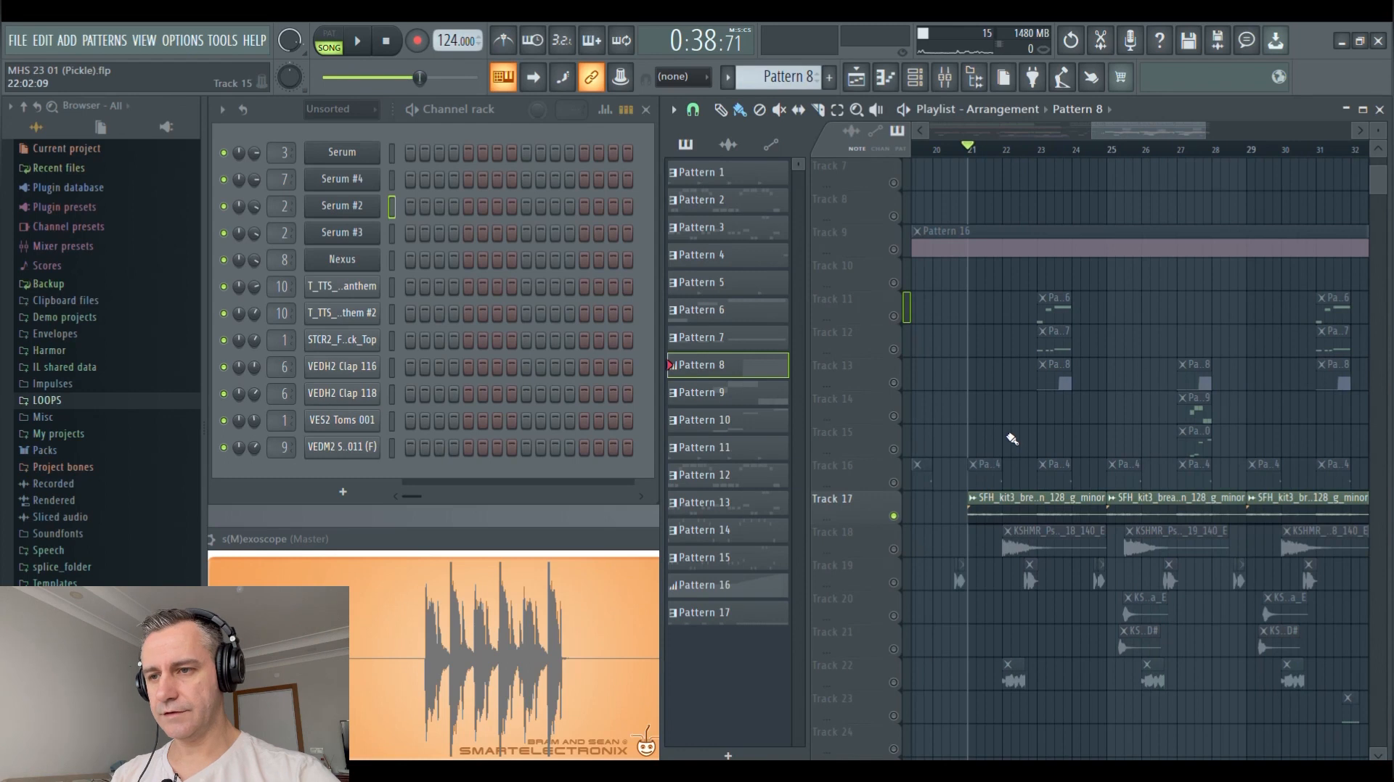
{"action": "key", "text": "space"}
{"action": "scroll", "coordinate": [1012, 436], "scroll_direction": "up", "scroll_amount": 3}
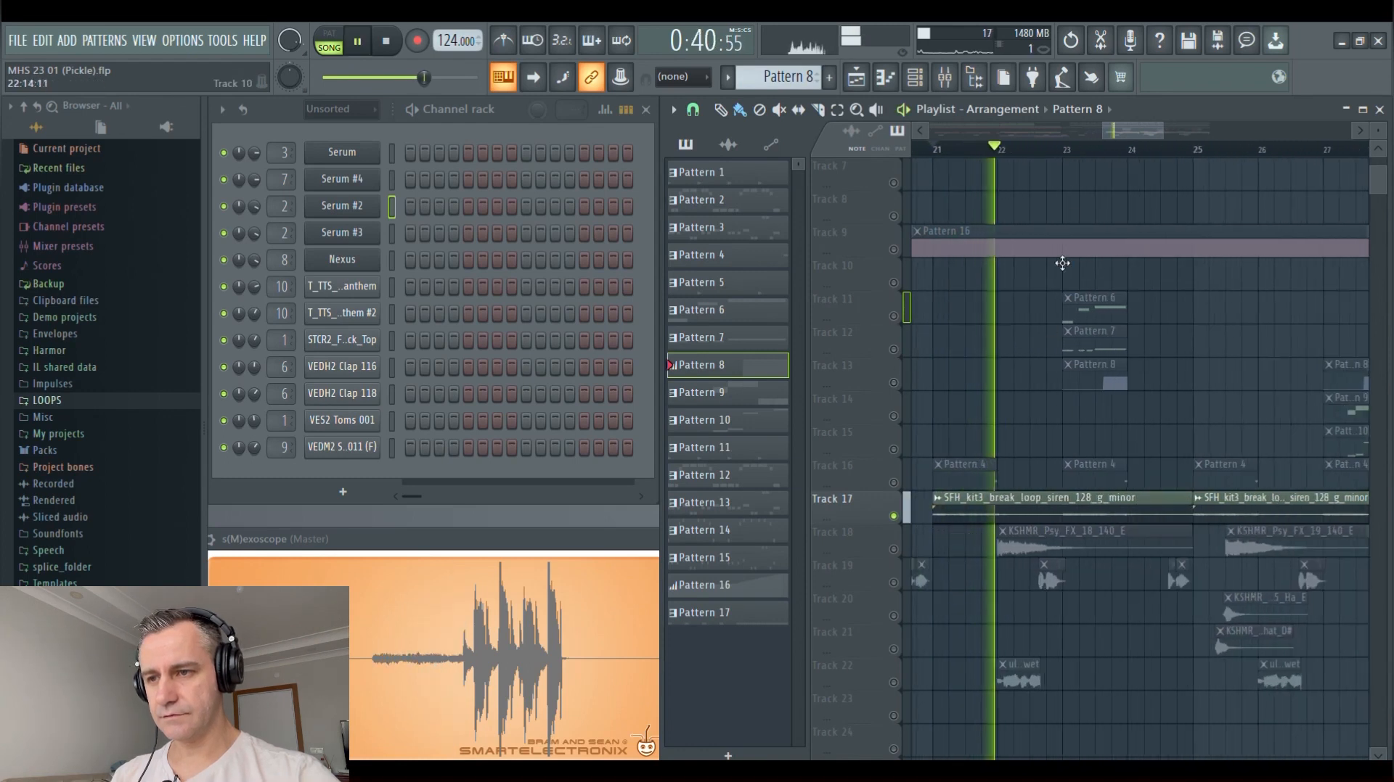
{"action": "scroll", "coordinate": [1016, 406], "scroll_direction": "down", "scroll_amount": 3}
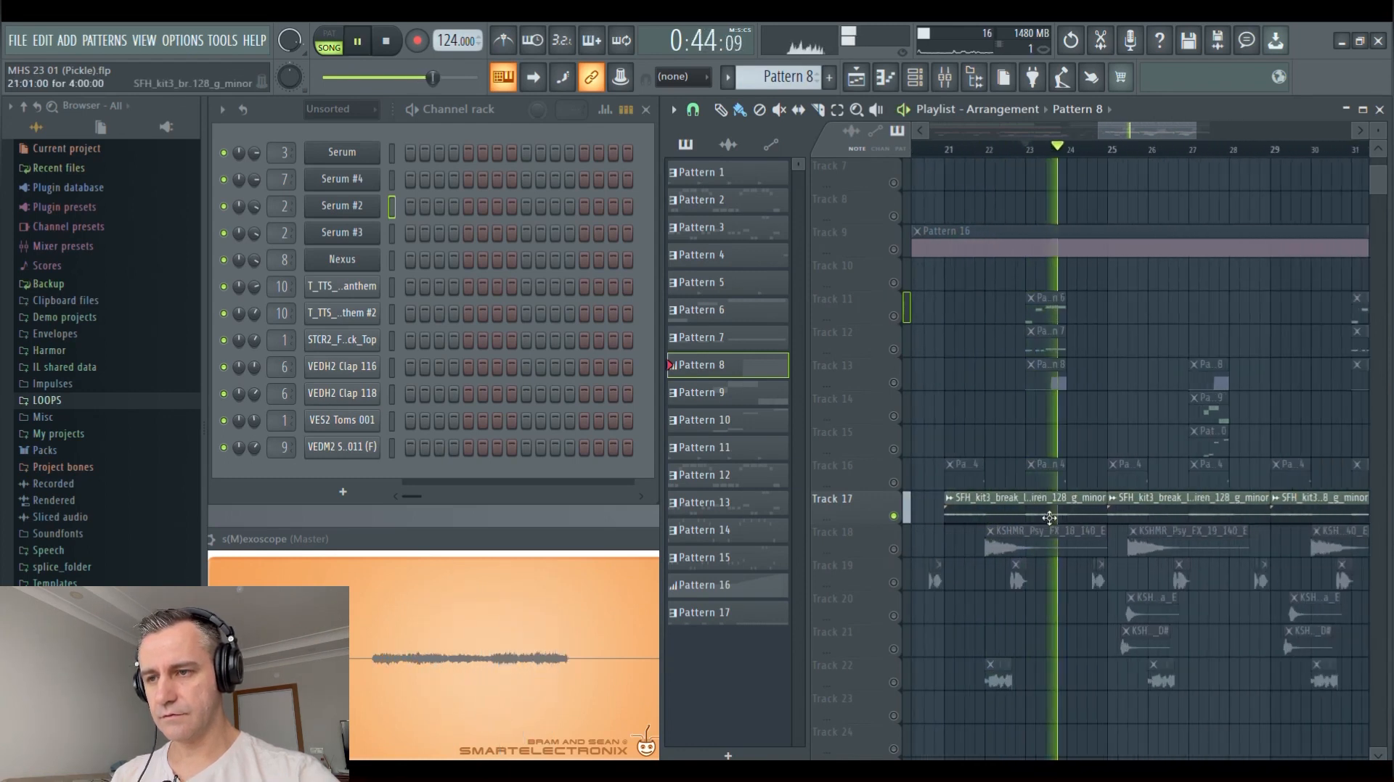
{"action": "key", "text": "space"}
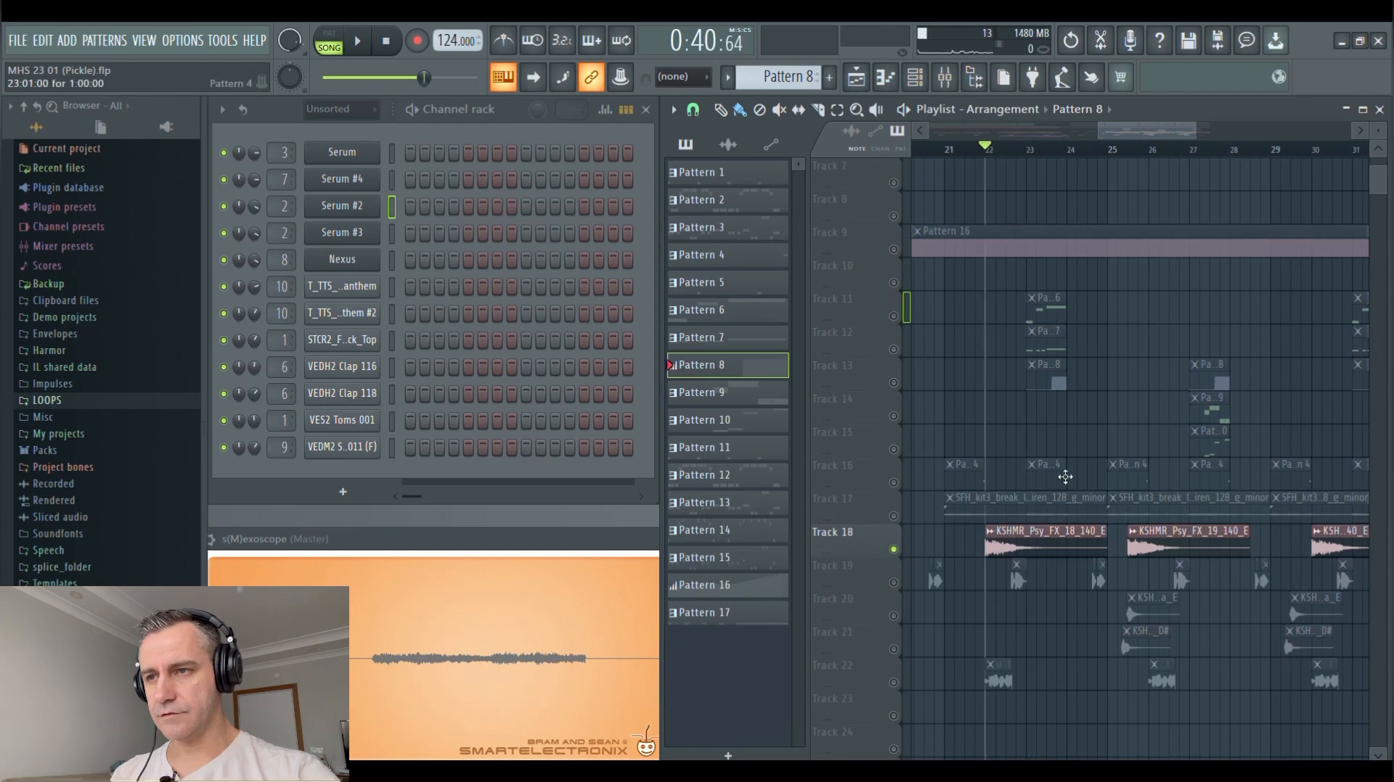
Play the soloed KSHMR_Psy_FX clips on Track 18 from bar 22 and again from bar 25
{"action": "scroll", "coordinate": [1065, 477], "scroll_direction": "up", "scroll_amount": 2}
{"action": "scroll", "coordinate": [952, 534], "scroll_direction": "down", "scroll_amount": 2}
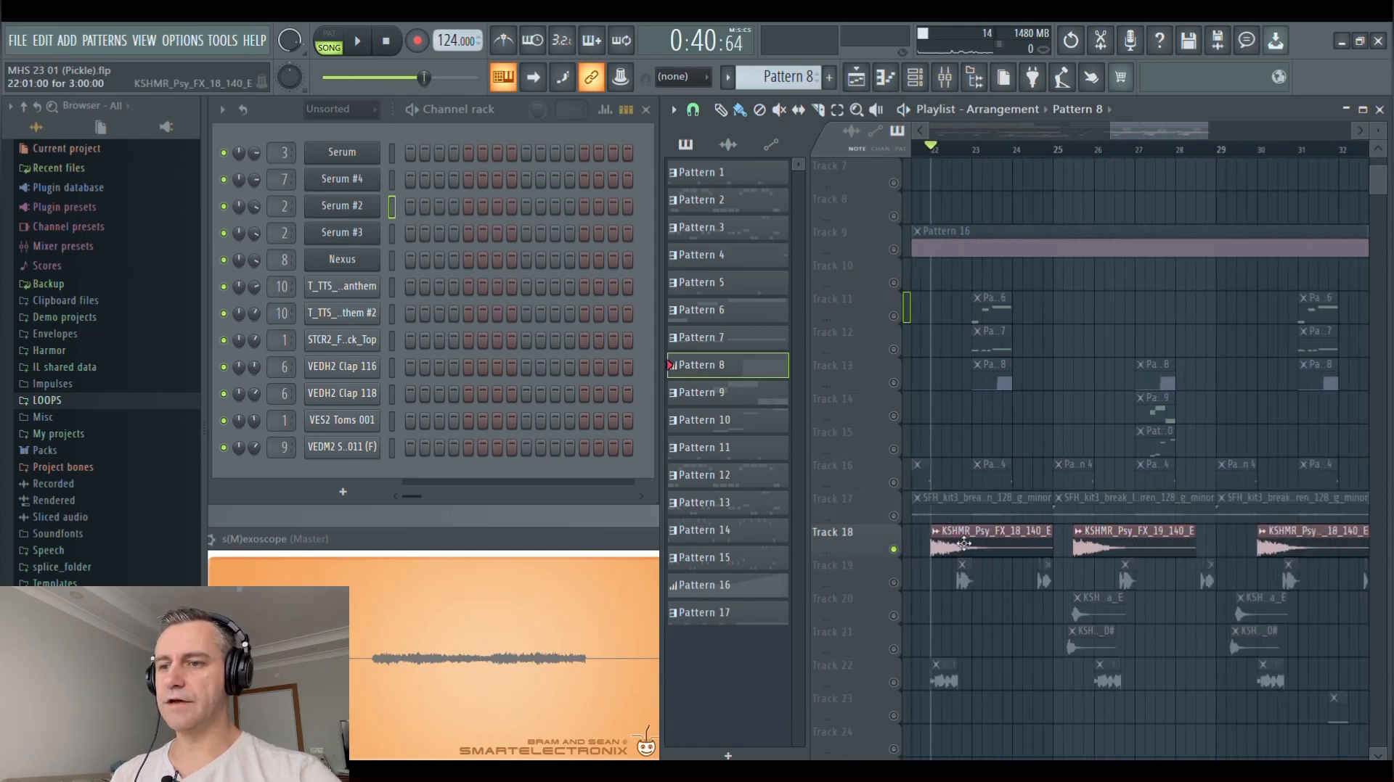
{"action": "left_click", "coordinate": [1076, 153]}
{"action": "scroll", "coordinate": [1077, 340], "scroll_direction": "down", "scroll_amount": 4}
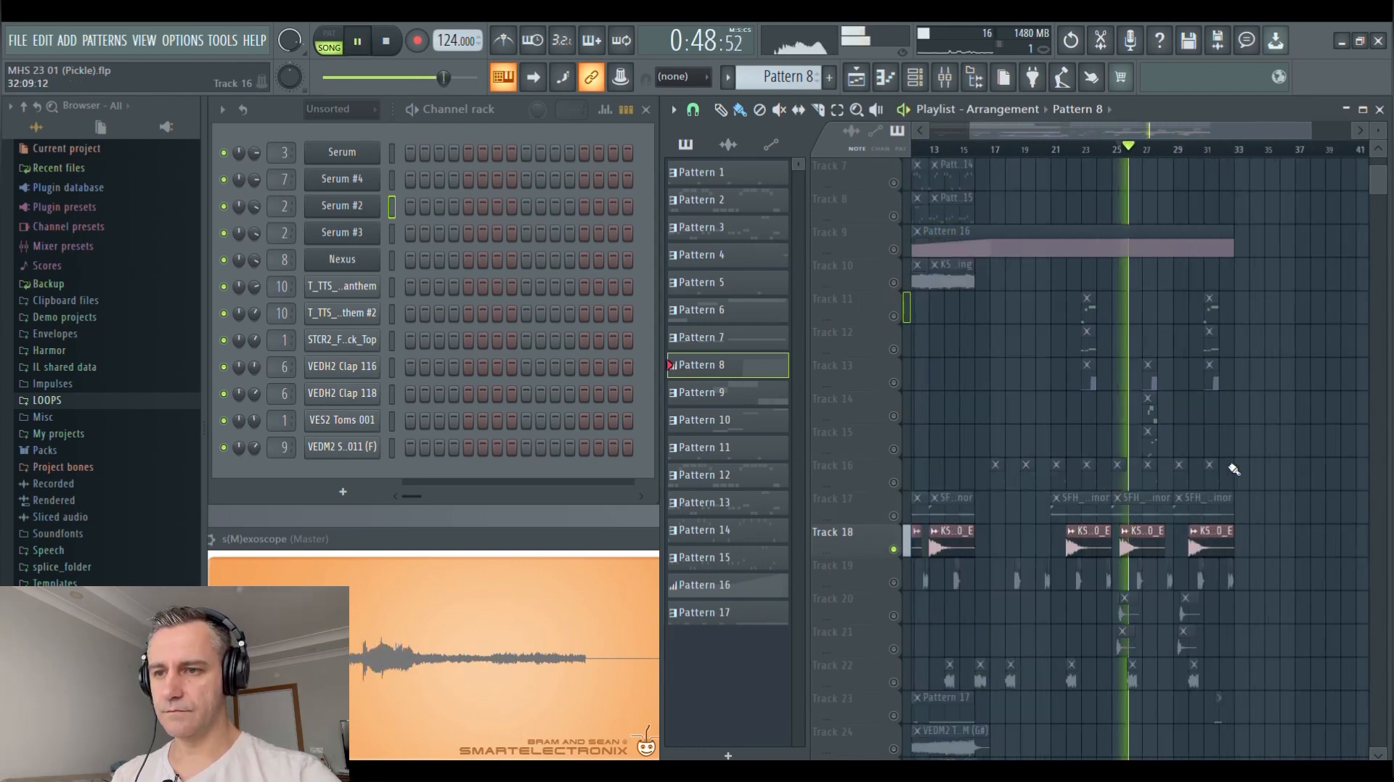
Isolate vocal Tracks 19 to 22 and maximize the playlist to inspect their clips
{"action": "left_click", "coordinate": [909, 583]}
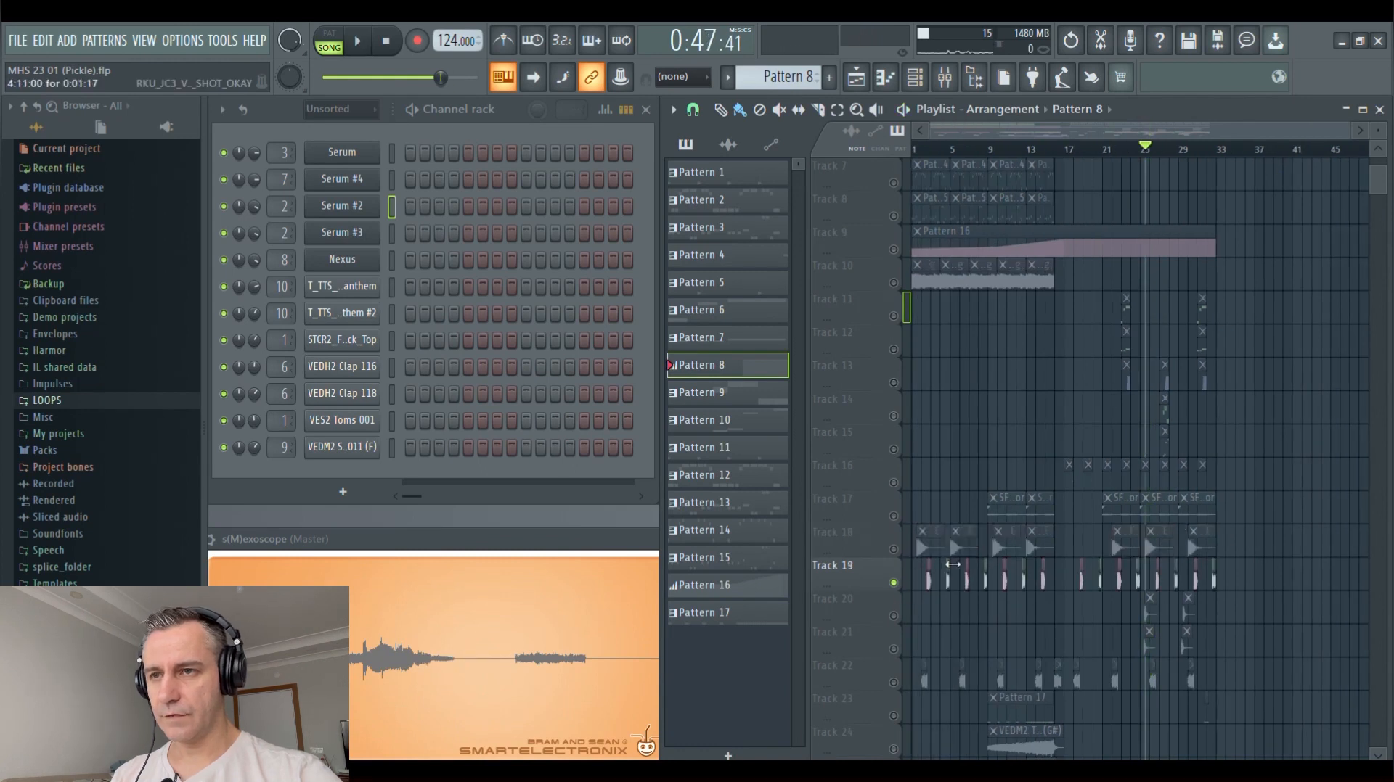
{"action": "left_click", "coordinate": [894, 683]}
{"action": "scroll", "coordinate": [852, 610], "scroll_direction": "up", "scroll_amount": 7}
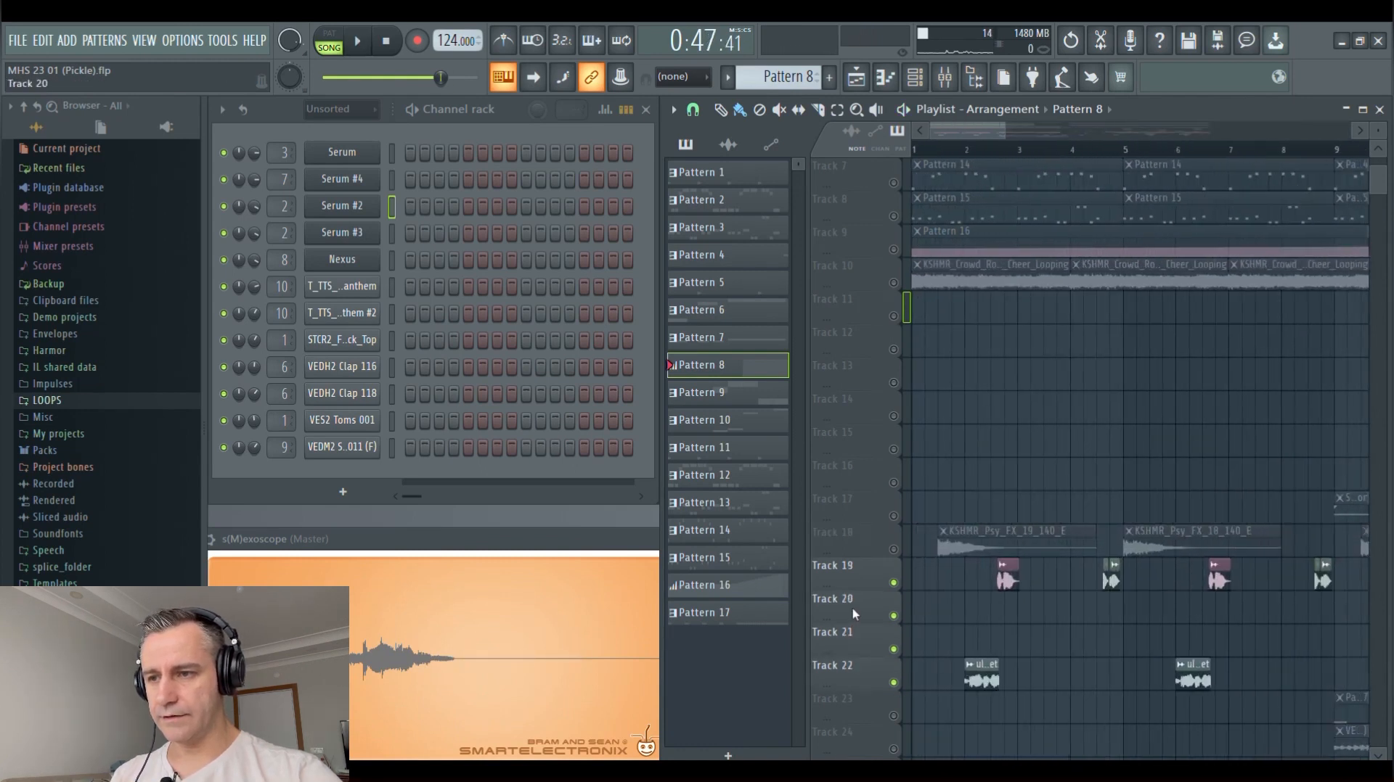
{"action": "left_click", "coordinate": [1363, 109]}
{"action": "scroll", "coordinate": [647, 497], "scroll_direction": "down", "scroll_amount": 3}
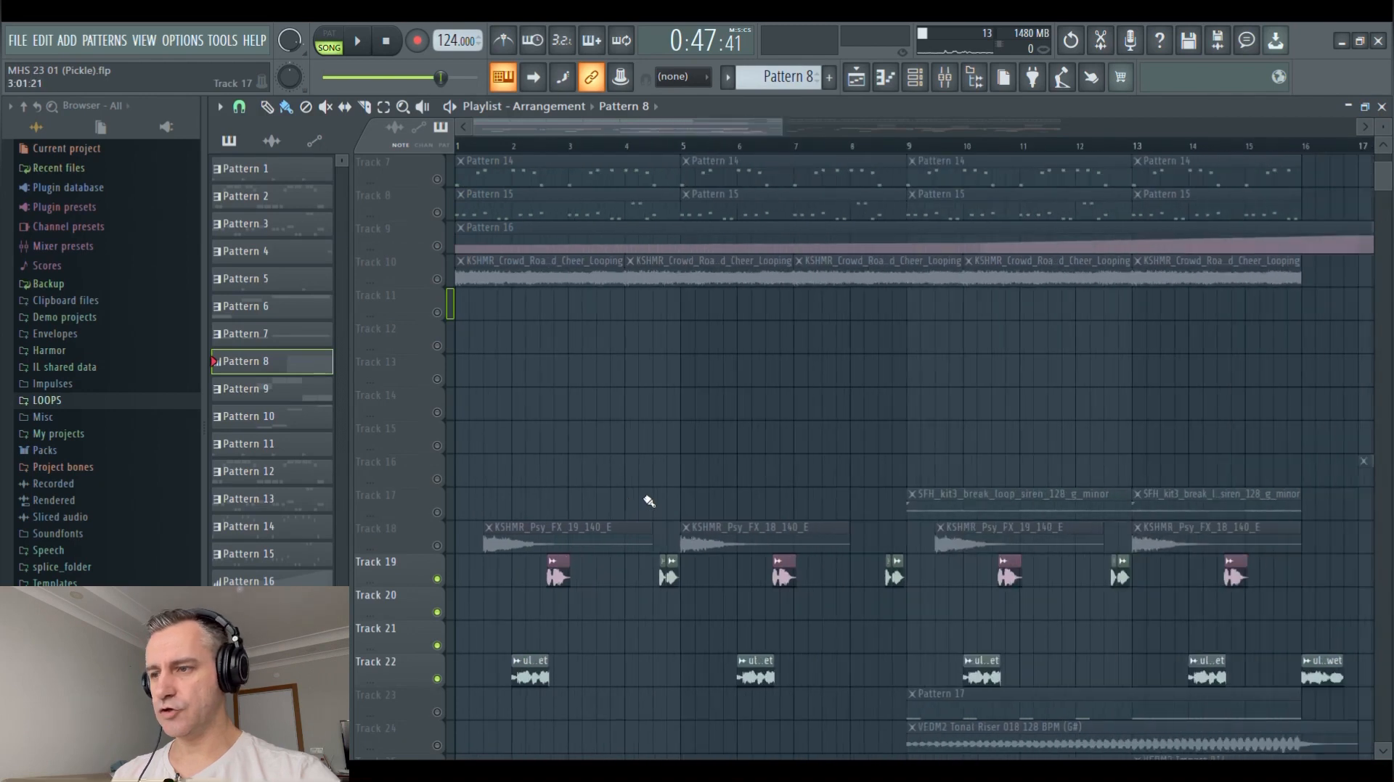
{"action": "scroll", "coordinate": [533, 480], "scroll_direction": "up", "scroll_amount": 2}
{"action": "scroll", "coordinate": [534, 481], "scroll_direction": "up", "scroll_amount": 5}
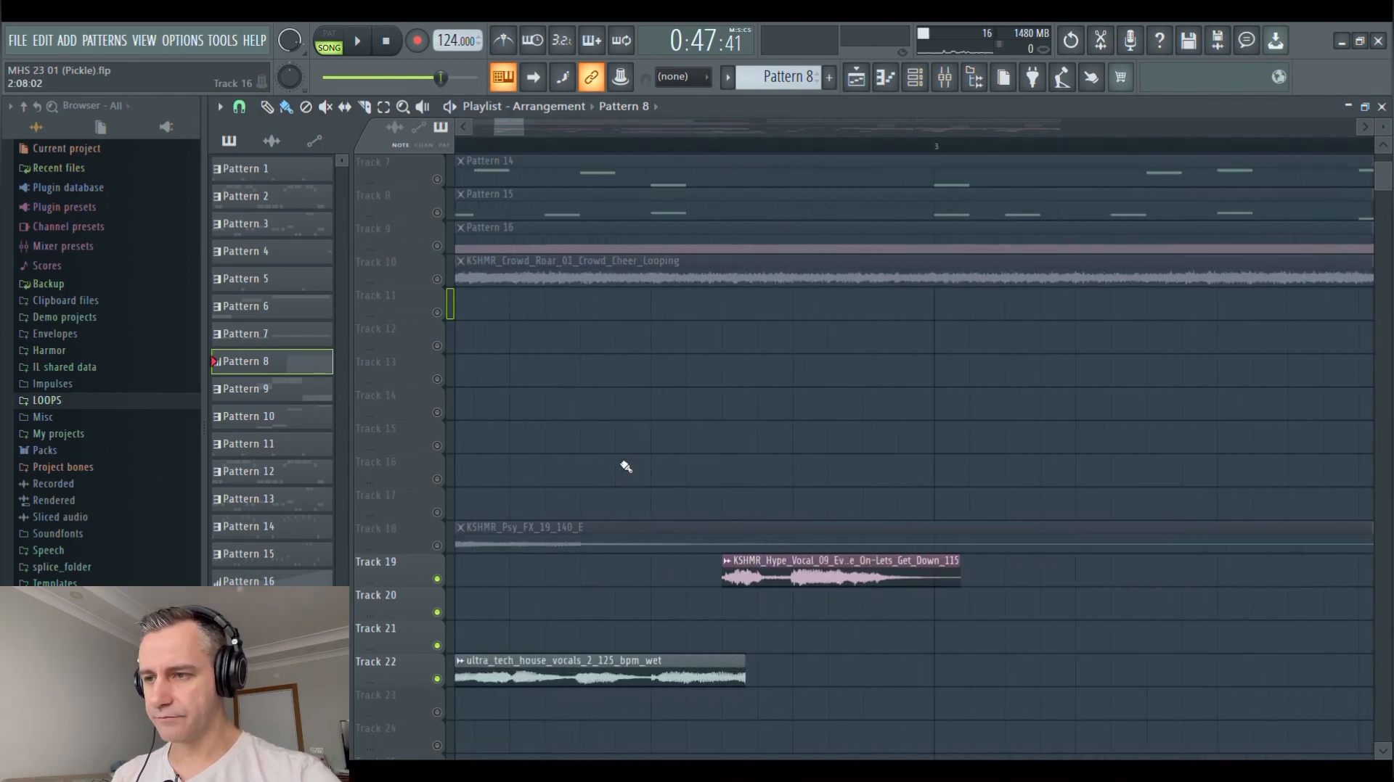
{"action": "scroll", "coordinate": [786, 445], "scroll_direction": "down", "scroll_amount": 5}
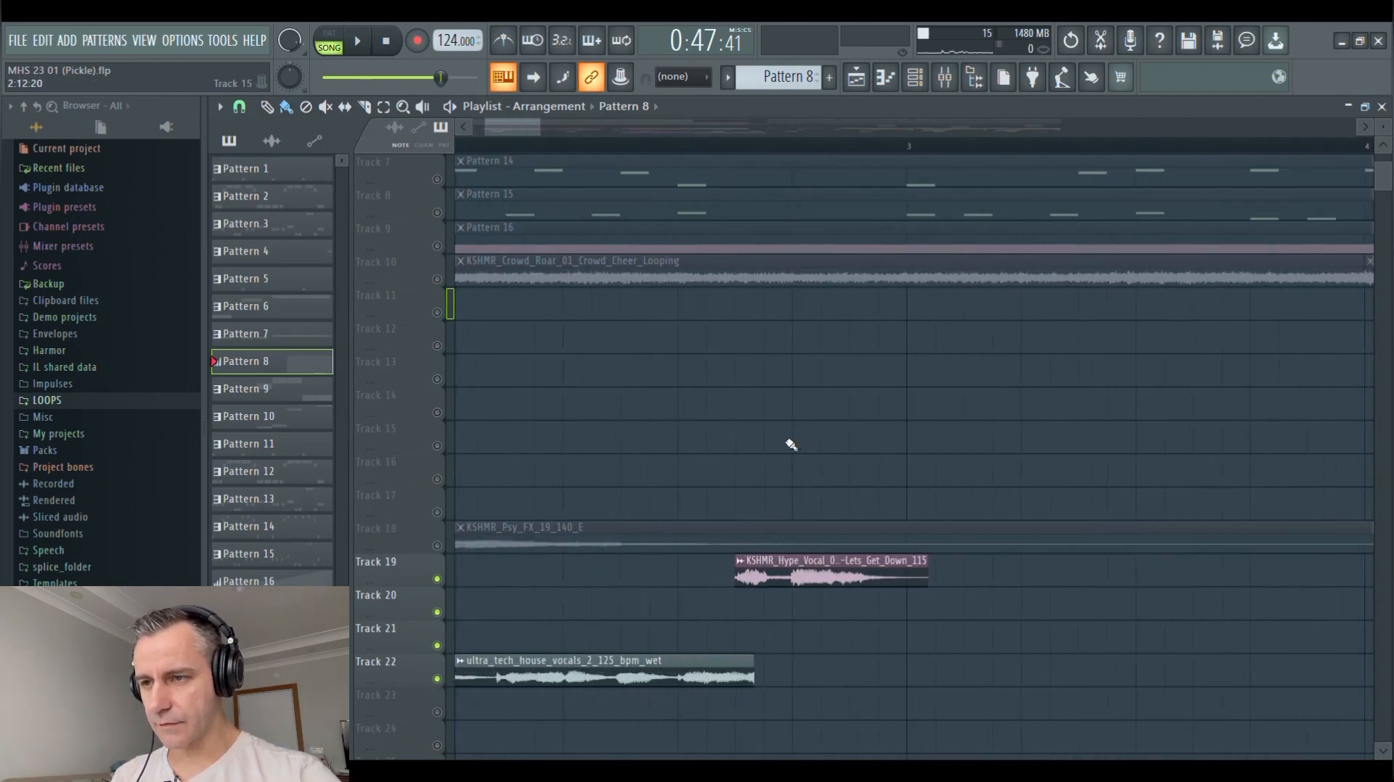
Play the vocal clips on Tracks 19 to 22 in the intro and from around bar 25, and stop playback
{"action": "scroll", "coordinate": [600, 534], "scroll_direction": "up", "scroll_amount": 2}
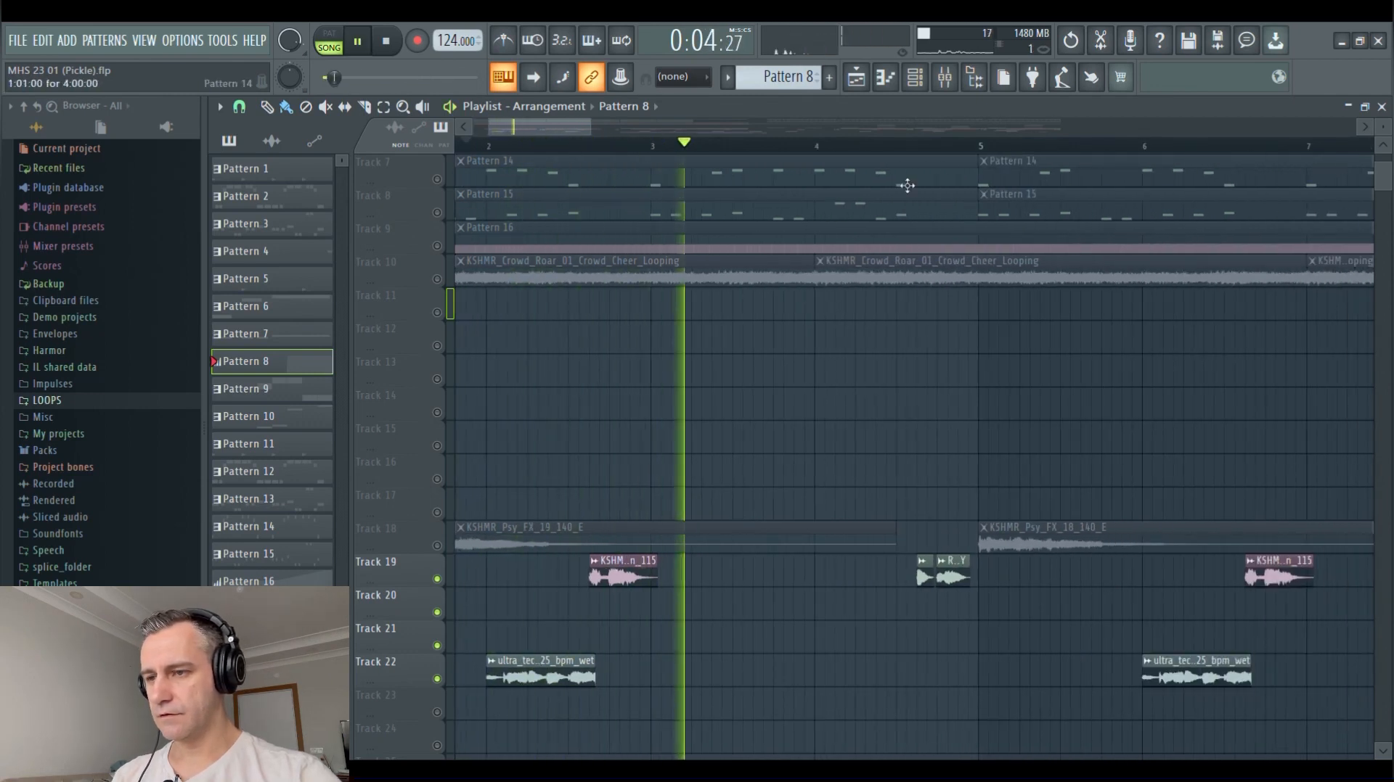
{"action": "scroll", "coordinate": [889, 446], "scroll_direction": "down", "scroll_amount": 2}
{"action": "scroll", "coordinate": [889, 445], "scroll_direction": "up", "scroll_amount": 1}
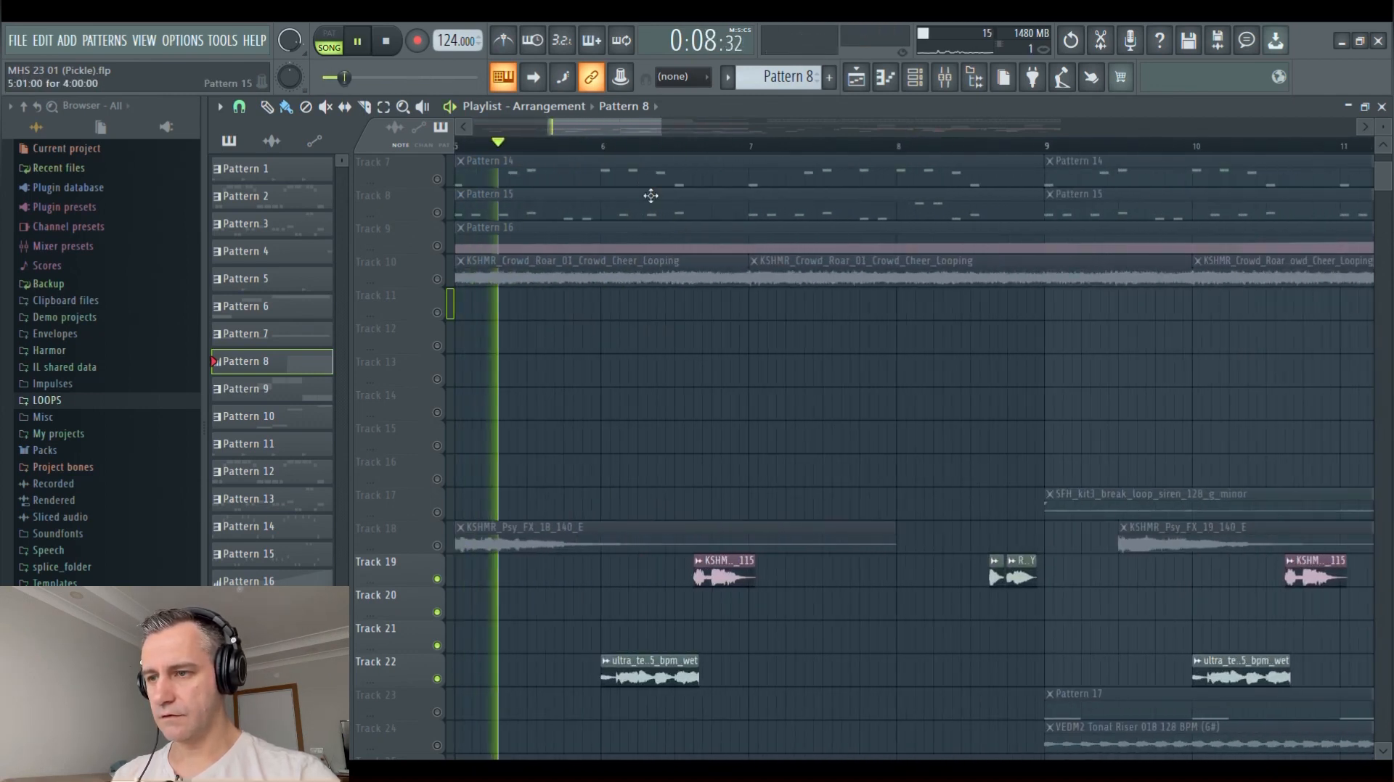
{"action": "scroll", "coordinate": [591, 524], "scroll_direction": "down", "scroll_amount": 3}
{"action": "scroll", "coordinate": [592, 525], "scroll_direction": "down", "scroll_amount": 4}
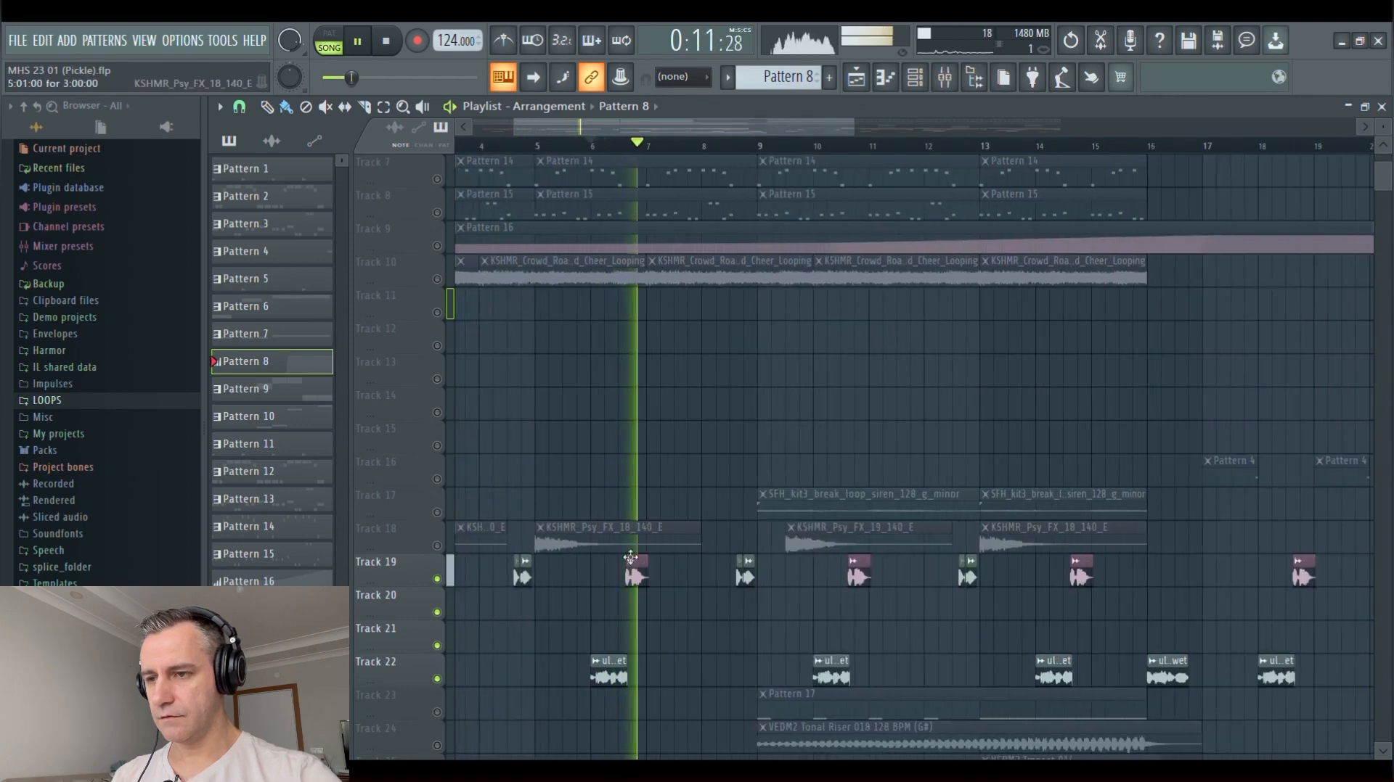
{"action": "scroll", "coordinate": [1195, 611], "scroll_direction": "up", "scroll_amount": 6}
{"action": "left_click", "coordinate": [743, 146]}
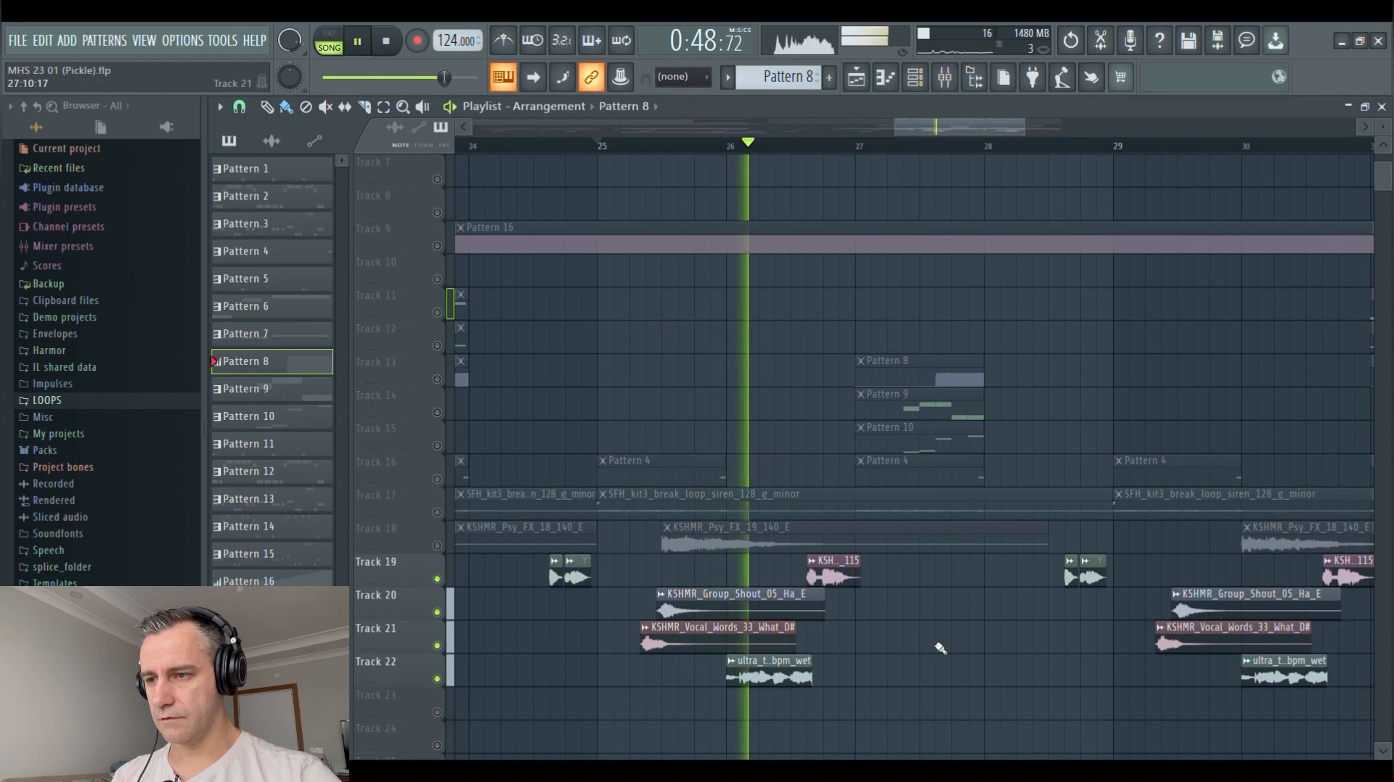
{"action": "scroll", "coordinate": [995, 606], "scroll_direction": "down", "scroll_amount": 4}
{"action": "key", "text": "space"}
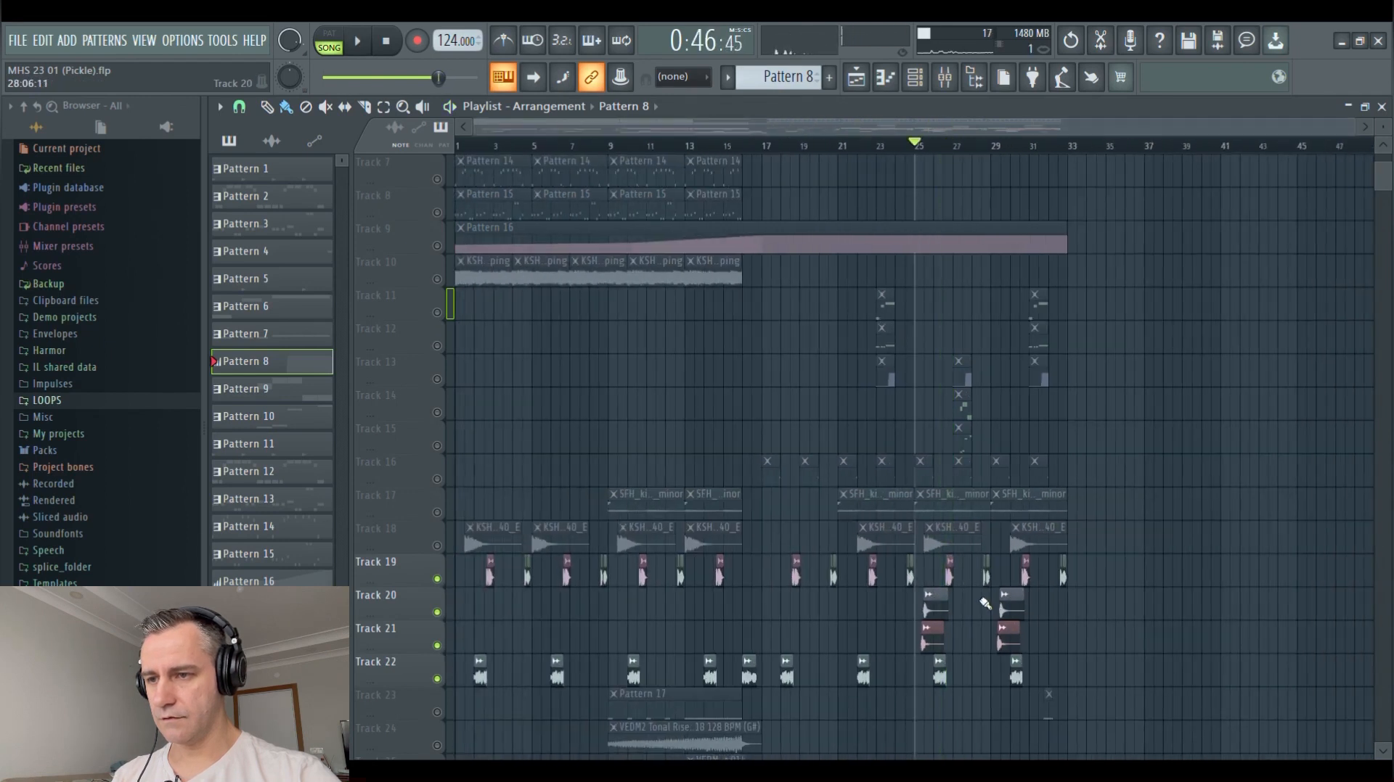
{"action": "scroll", "coordinate": [1012, 603], "scroll_direction": "down", "scroll_amount": 3}
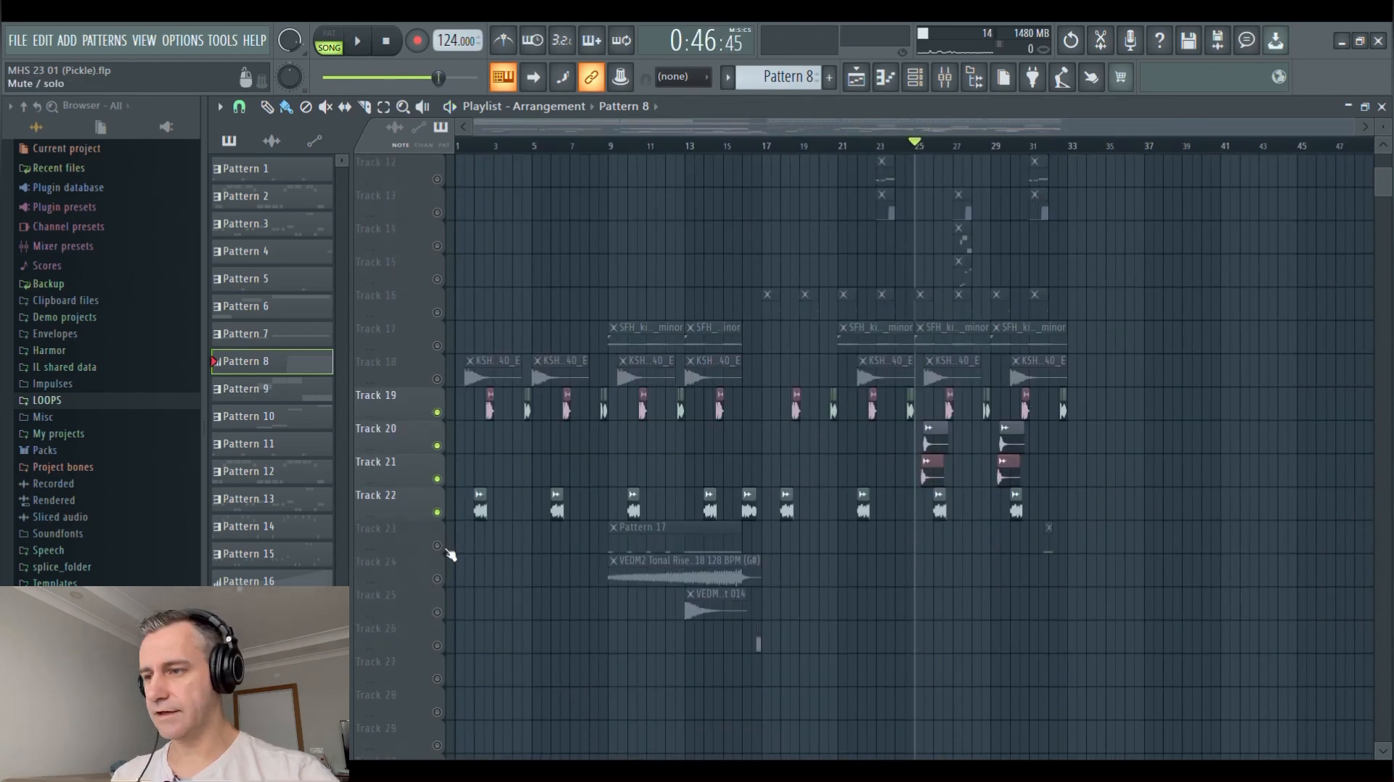
Solo Track 23 and play Pattern 17 from bar 9 and again from bar 13
{"action": "scroll", "coordinate": [612, 373], "scroll_direction": "up", "scroll_amount": 2}
{"action": "left_click", "coordinate": [613, 146]}
{"action": "scroll", "coordinate": [746, 305], "scroll_direction": "up", "scroll_amount": 3}
{"action": "scroll", "coordinate": [570, 414], "scroll_direction": "down", "scroll_amount": 1}
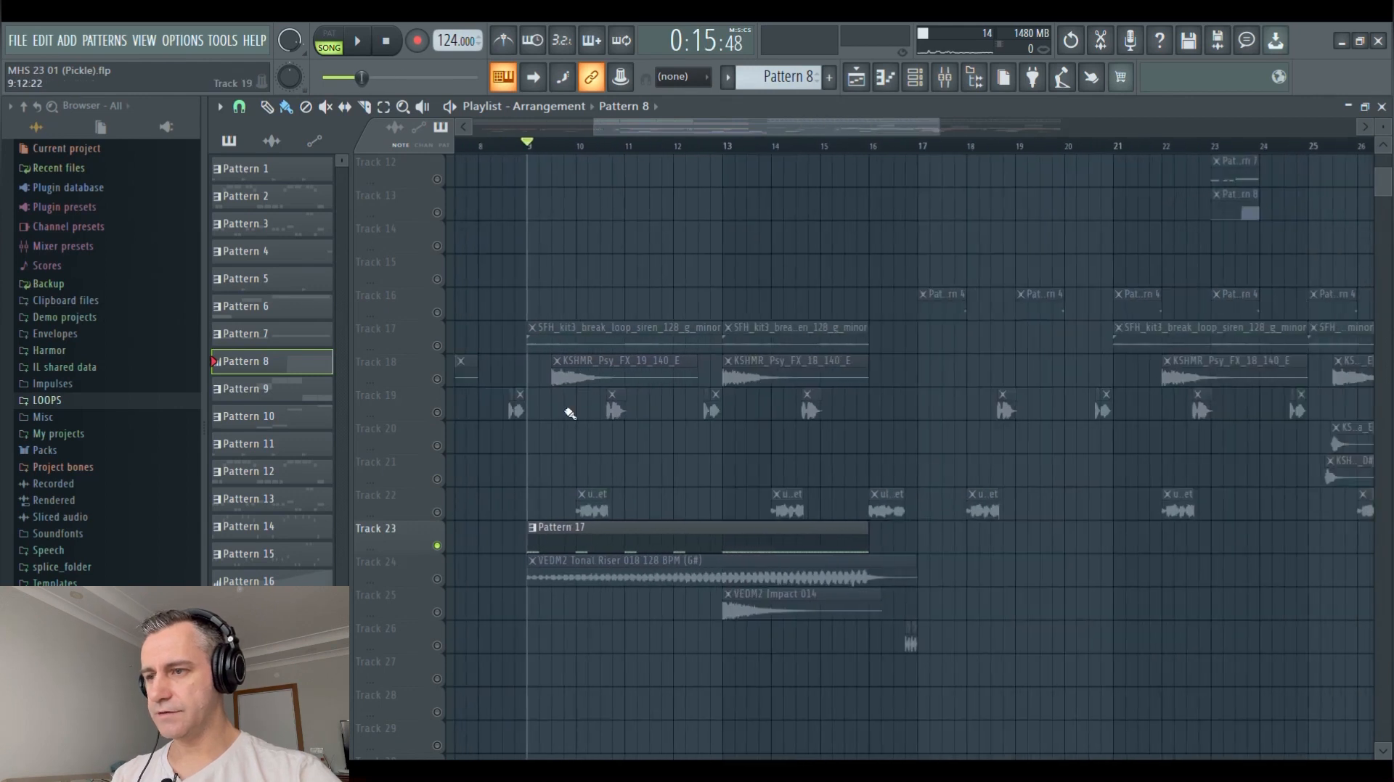
{"action": "key", "text": "space"}
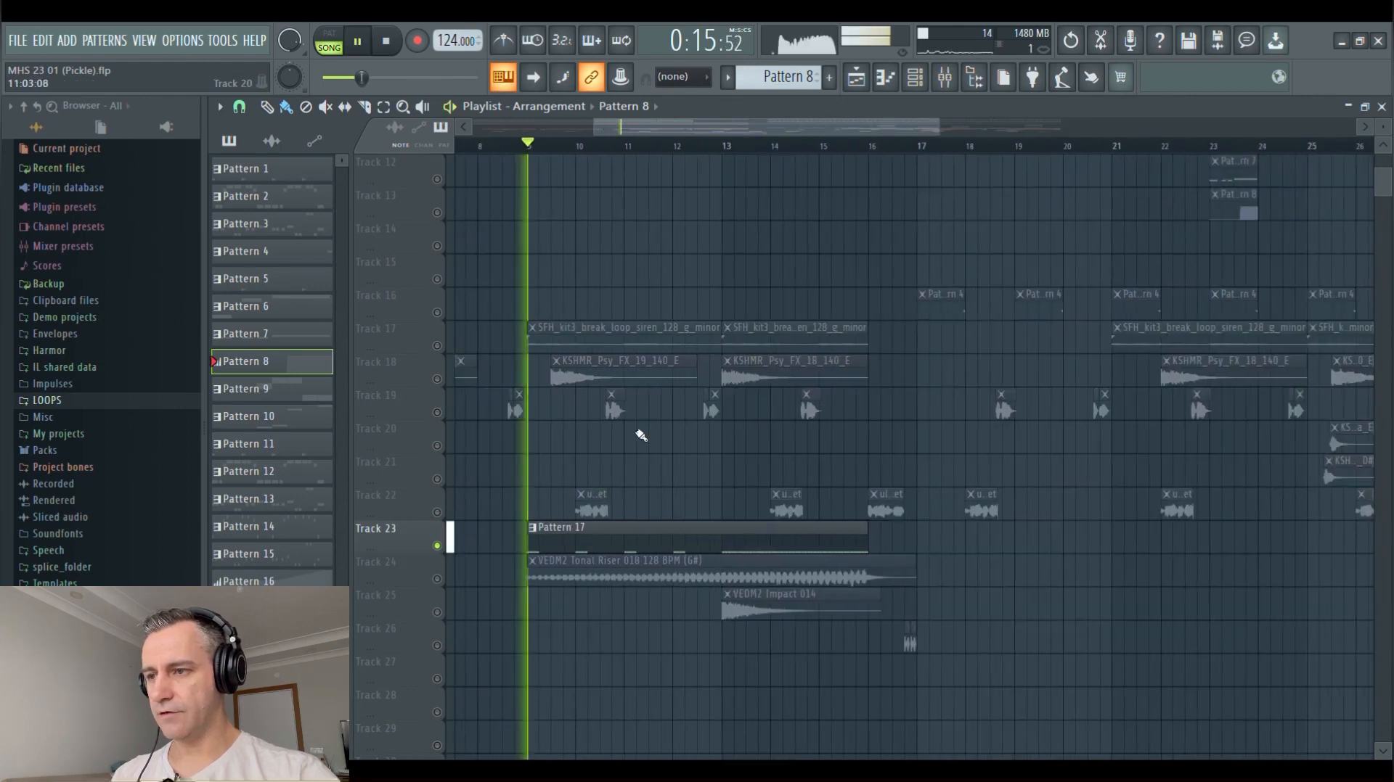
{"action": "left_click", "coordinate": [726, 147]}
Inspect Pattern 17's snare notes in the piano roll and its channel in the channel rack
{"action": "double_click", "coordinate": [747, 543]}
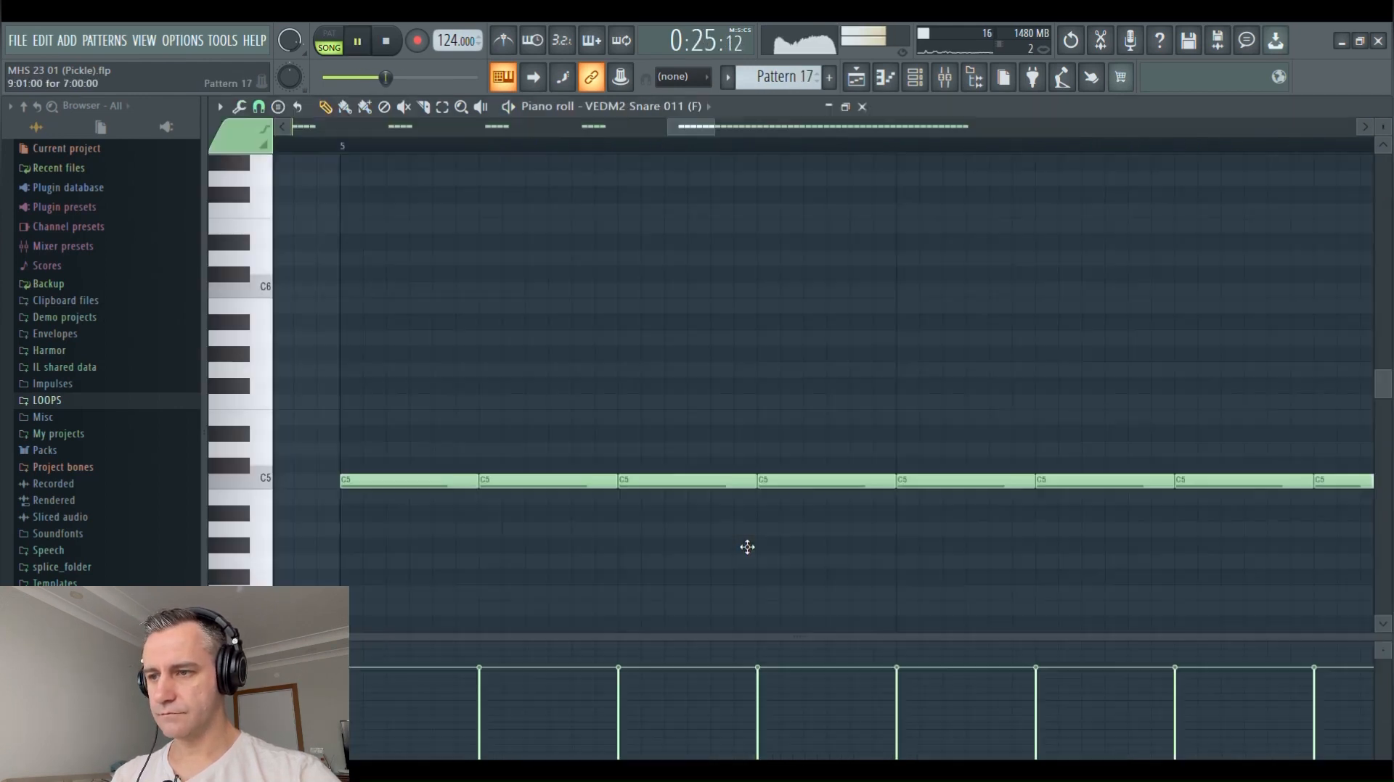
{"action": "key", "text": "F7"}
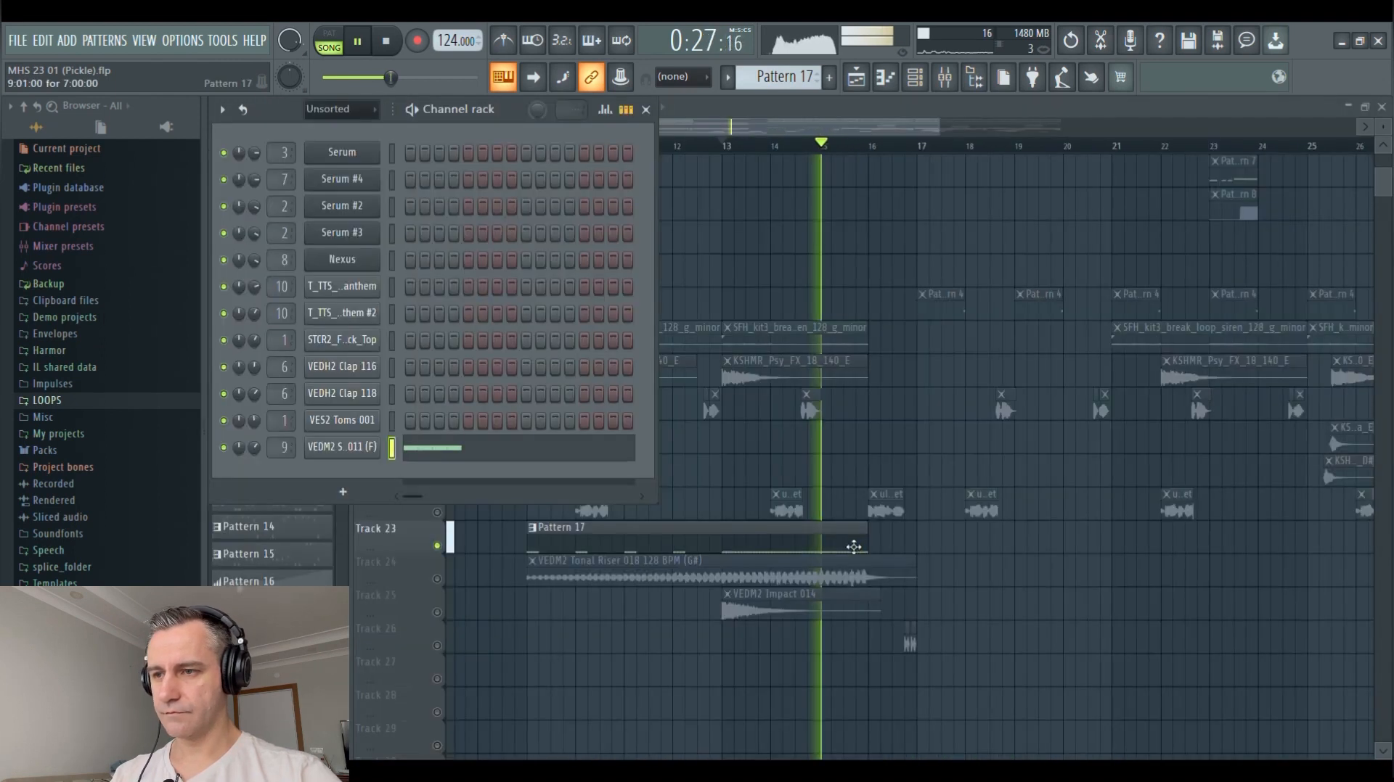
{"action": "key", "text": "F6"}
Solo and play the tonal riser on Track 24, followed by the VEDM2 Impact 014 clip on Track 25
{"action": "left_click", "coordinate": [443, 584]}
{"action": "scroll", "coordinate": [637, 403], "scroll_direction": "down", "scroll_amount": 4}
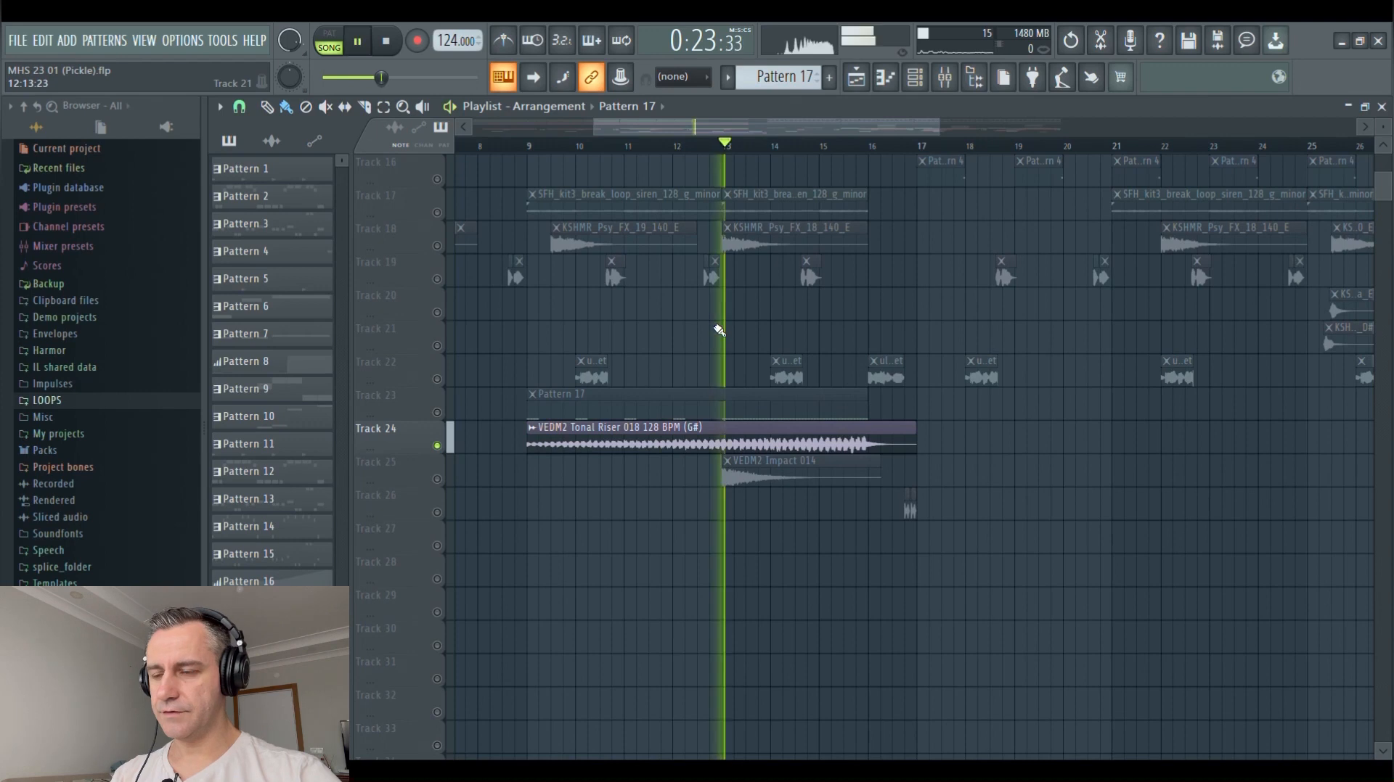
{"action": "left_click", "coordinate": [444, 482]}
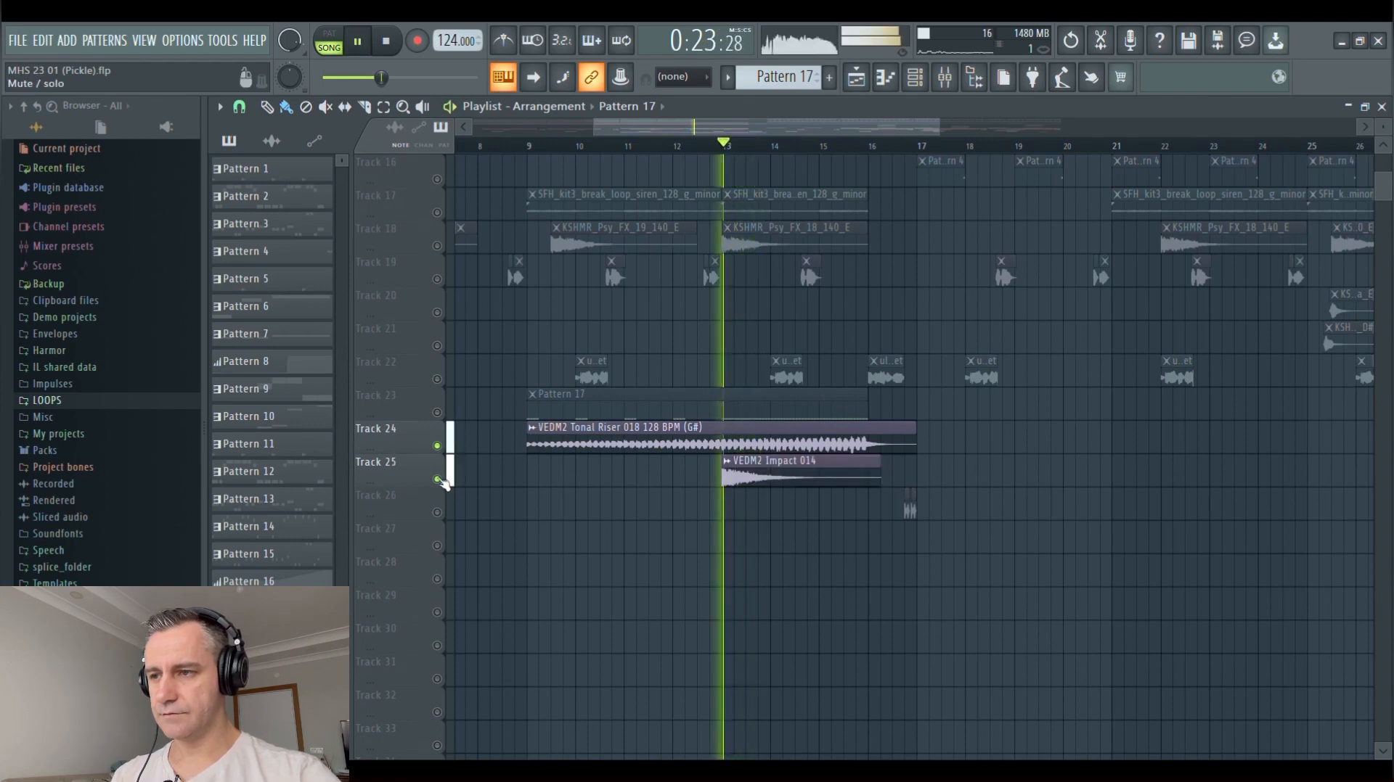
{"action": "right_click", "coordinate": [440, 480]}
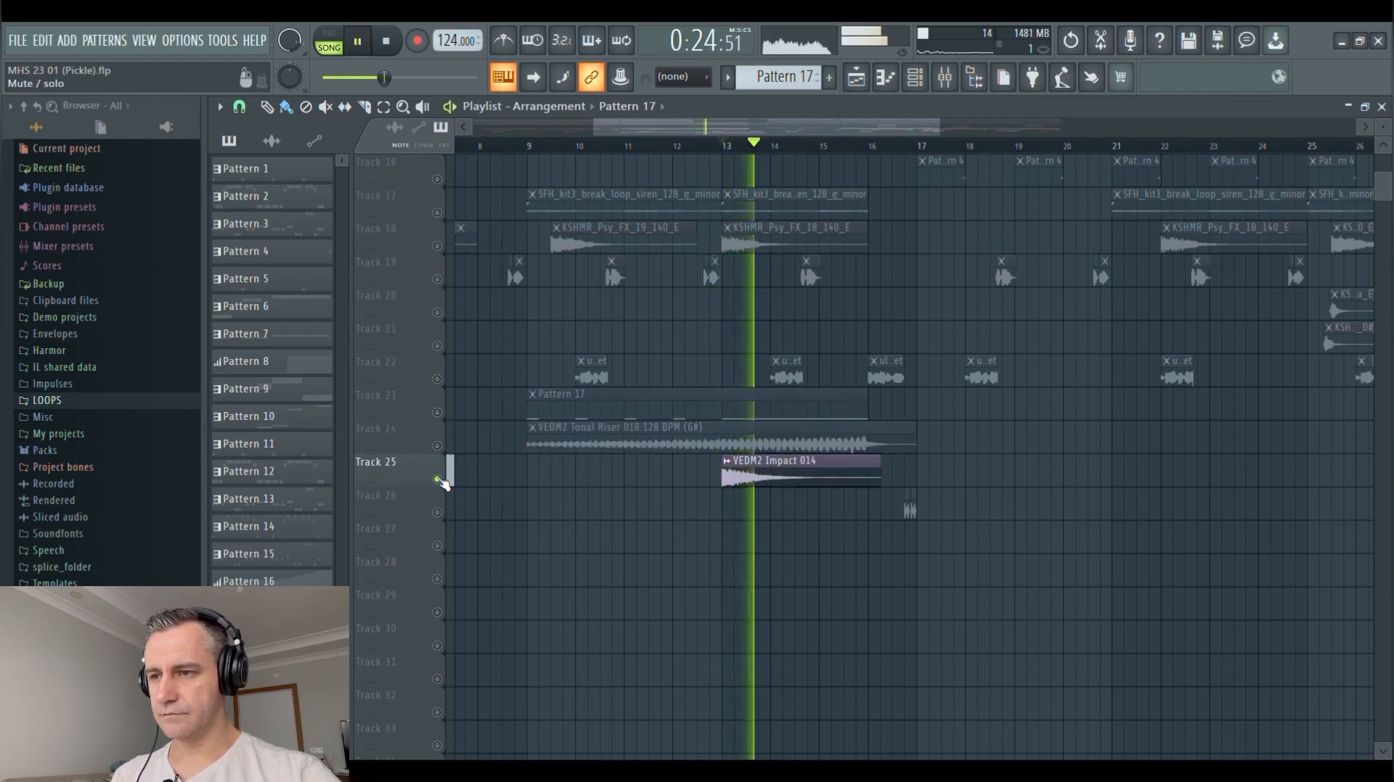
Enable Tracks 23, 24 and 26 alongside Track 25 and play them together from just before bar 17
{"action": "left_click", "coordinate": [437, 412]}
{"action": "left_click", "coordinate": [437, 446]}
{"action": "left_click", "coordinate": [437, 513]}
{"action": "key", "text": "space"}
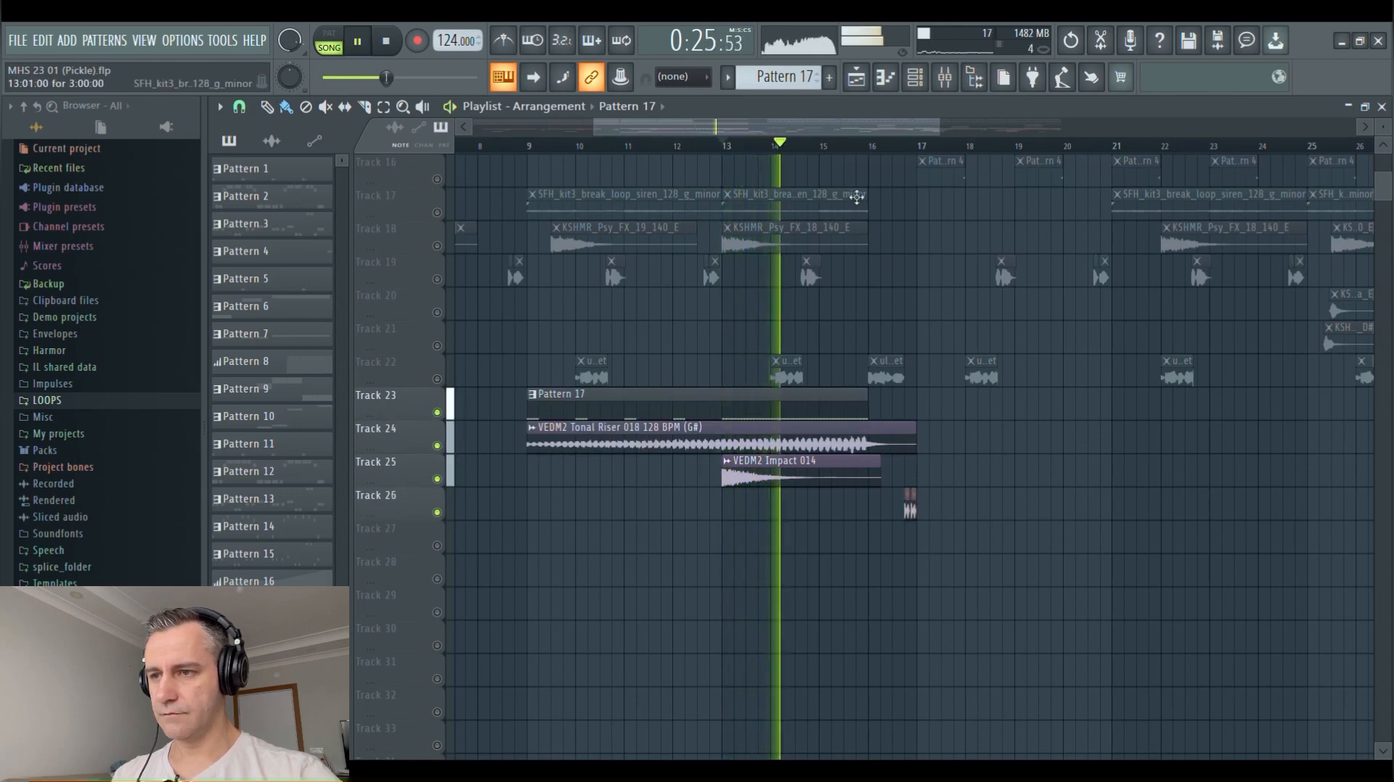
{"action": "left_click", "coordinate": [904, 145]}
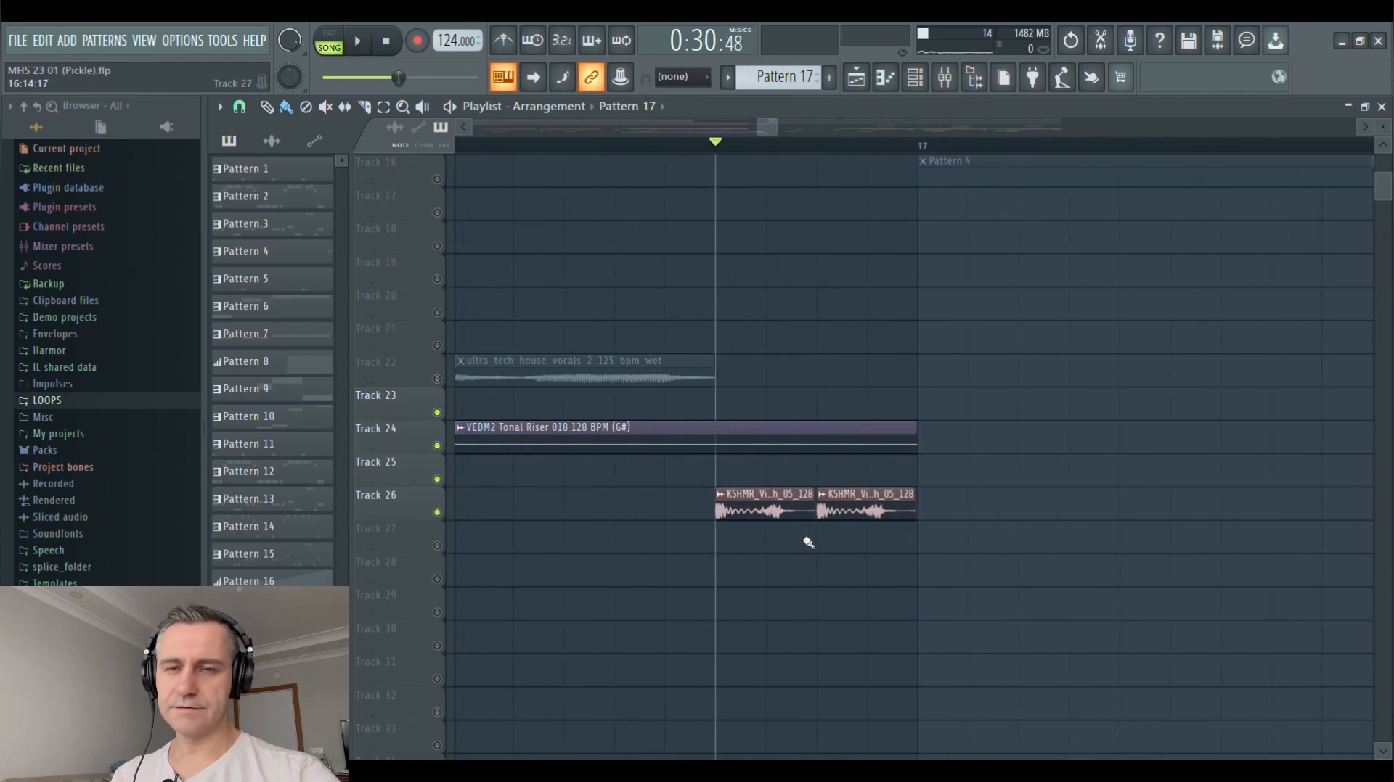
View the channel settings of the KSHMR_Vinyl_Scratch_05_128 clip on Track 26, and close them
{"action": "left_click", "coordinate": [800, 518]}
{"action": "double_click", "coordinate": [789, 513]}
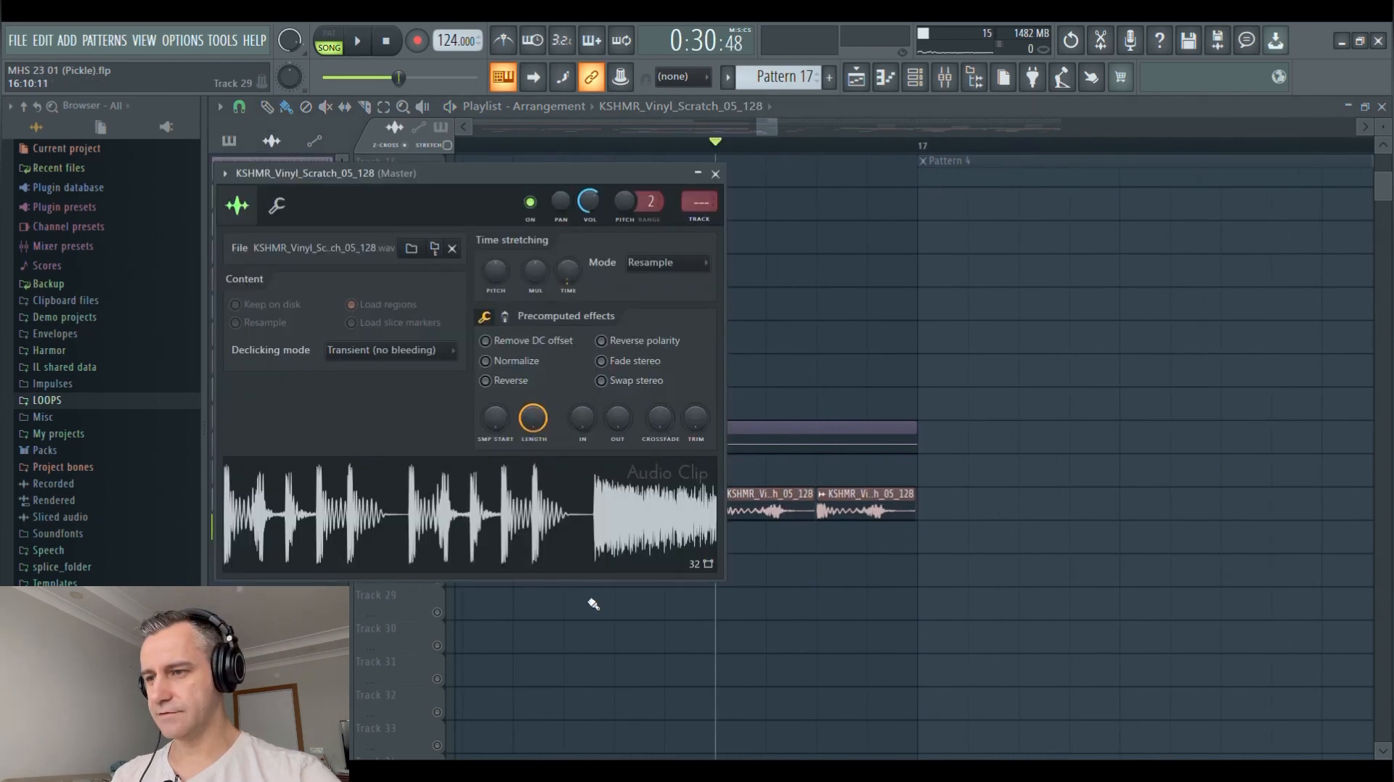
{"action": "key", "text": "Escape"}
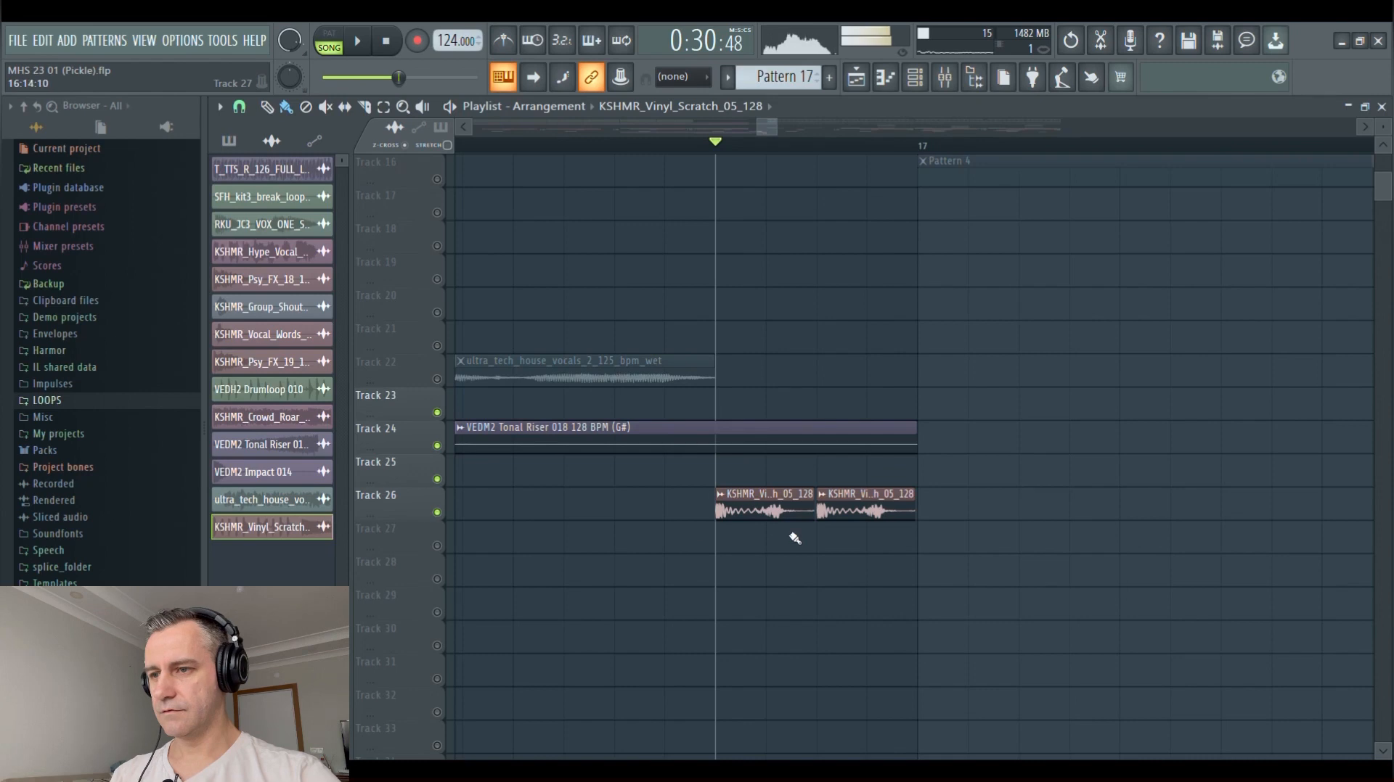
Turn all playlist tracks back on to restore the full arrangement
{"action": "scroll", "coordinate": [791, 535], "scroll_direction": "down", "scroll_amount": 6, "text": "ctrl"}
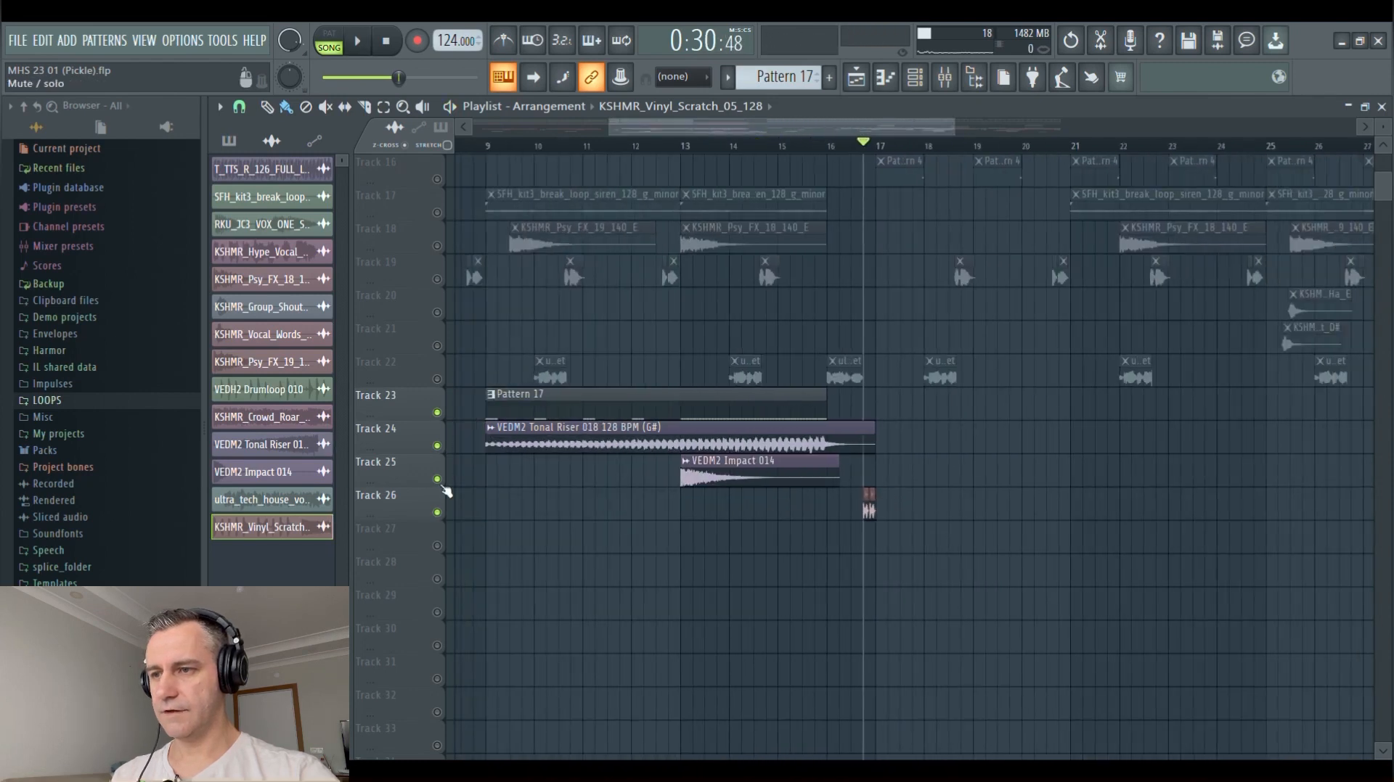
{"action": "scroll", "coordinate": [881, 456], "scroll_direction": "down", "scroll_amount": 3, "text": "ctrl"}
{"action": "scroll", "coordinate": [880, 456], "scroll_direction": "up", "scroll_amount": 8}
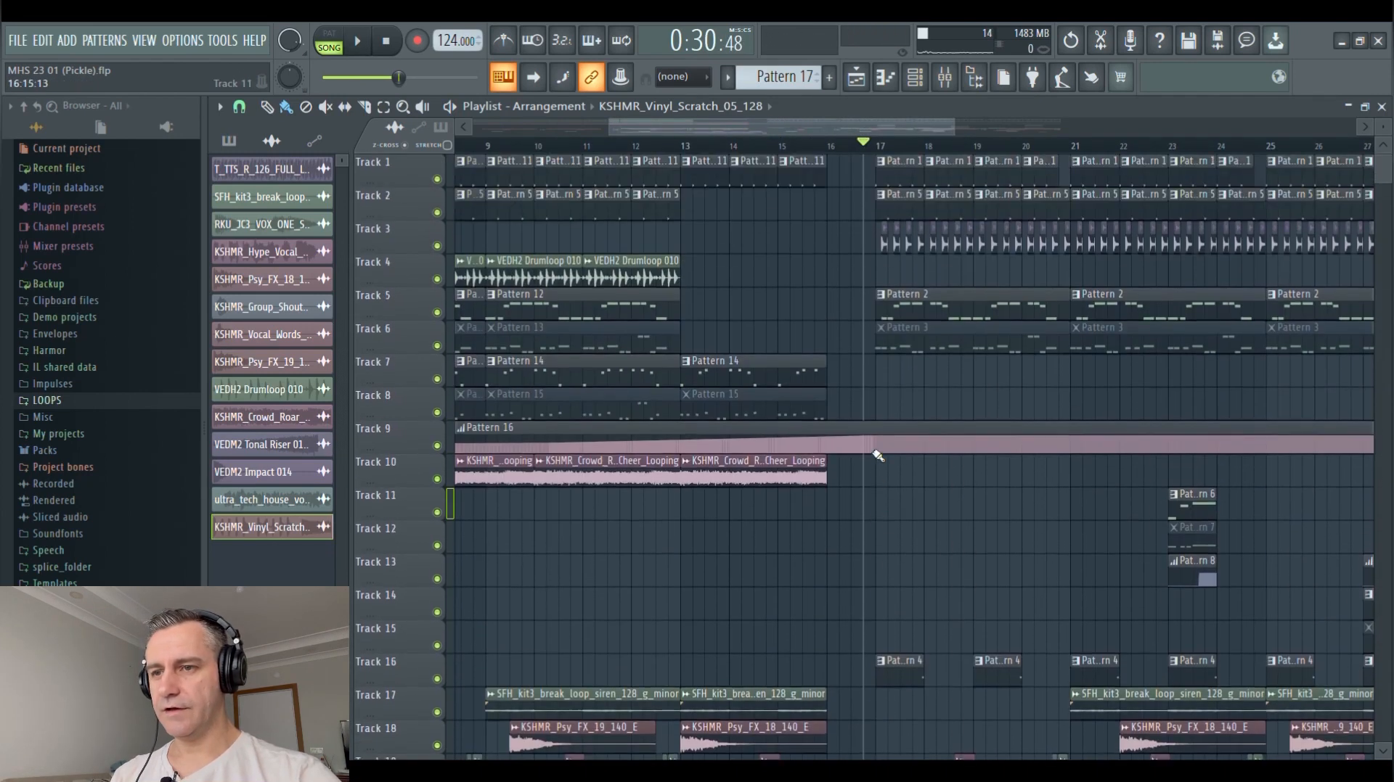
{"action": "scroll", "coordinate": [979, 406], "scroll_direction": "down", "scroll_amount": 2, "text": "ctrl"}
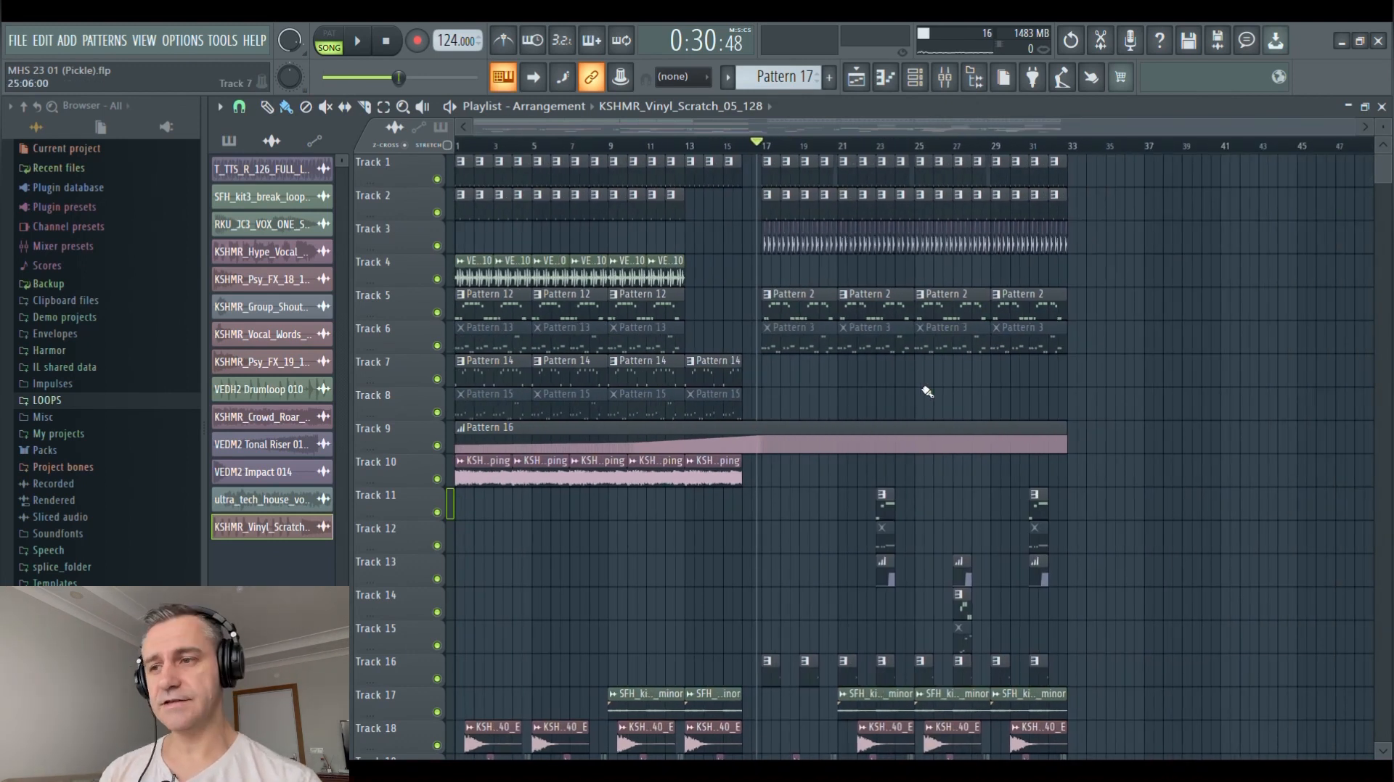
Play the full arrangement briefly from bar 17 with the Pattern 2 clips on Track 5 active, and stop playback
{"action": "left_click", "coordinate": [770, 147]}
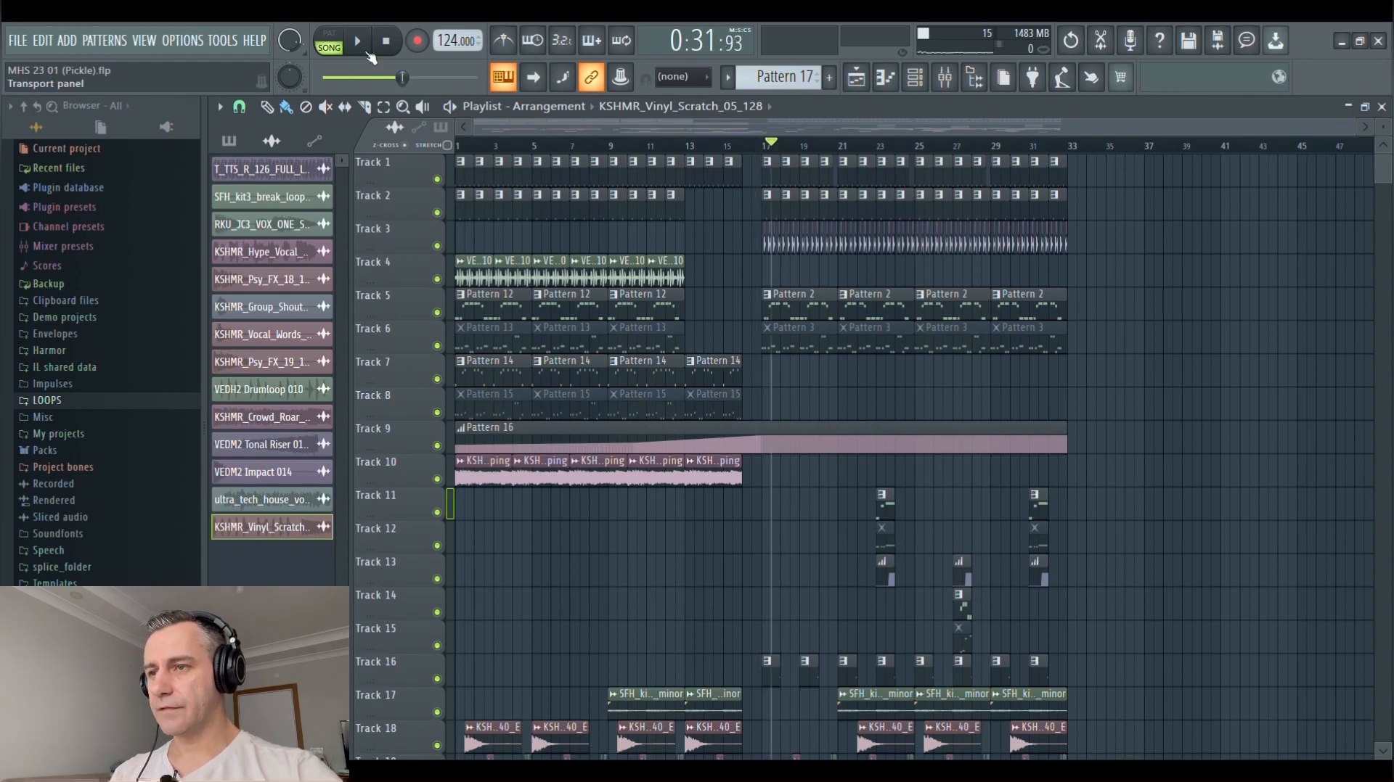
{"action": "left_click", "coordinate": [386, 42]}
{"action": "left_click", "coordinate": [767, 146]}
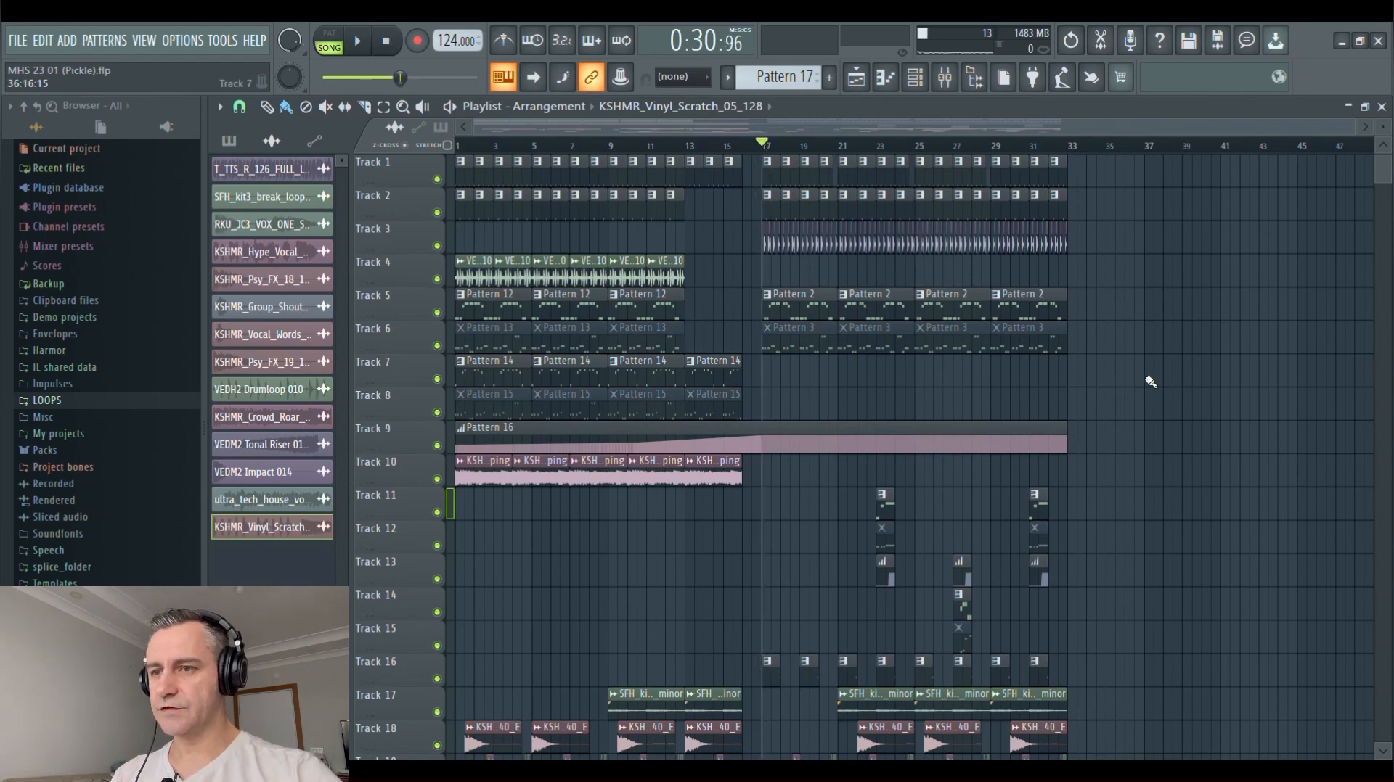
{"action": "key", "text": "ctrl+s"}
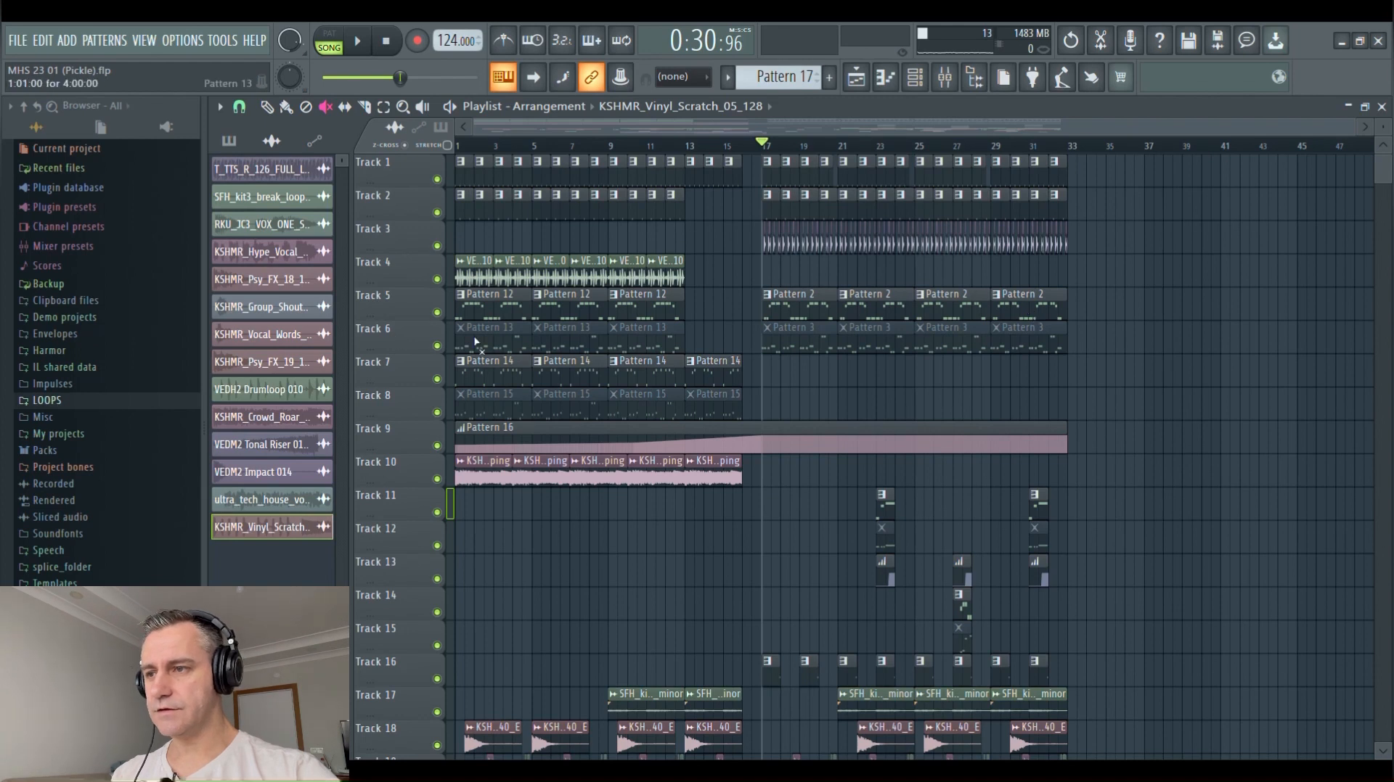
{"action": "key", "text": "space"}
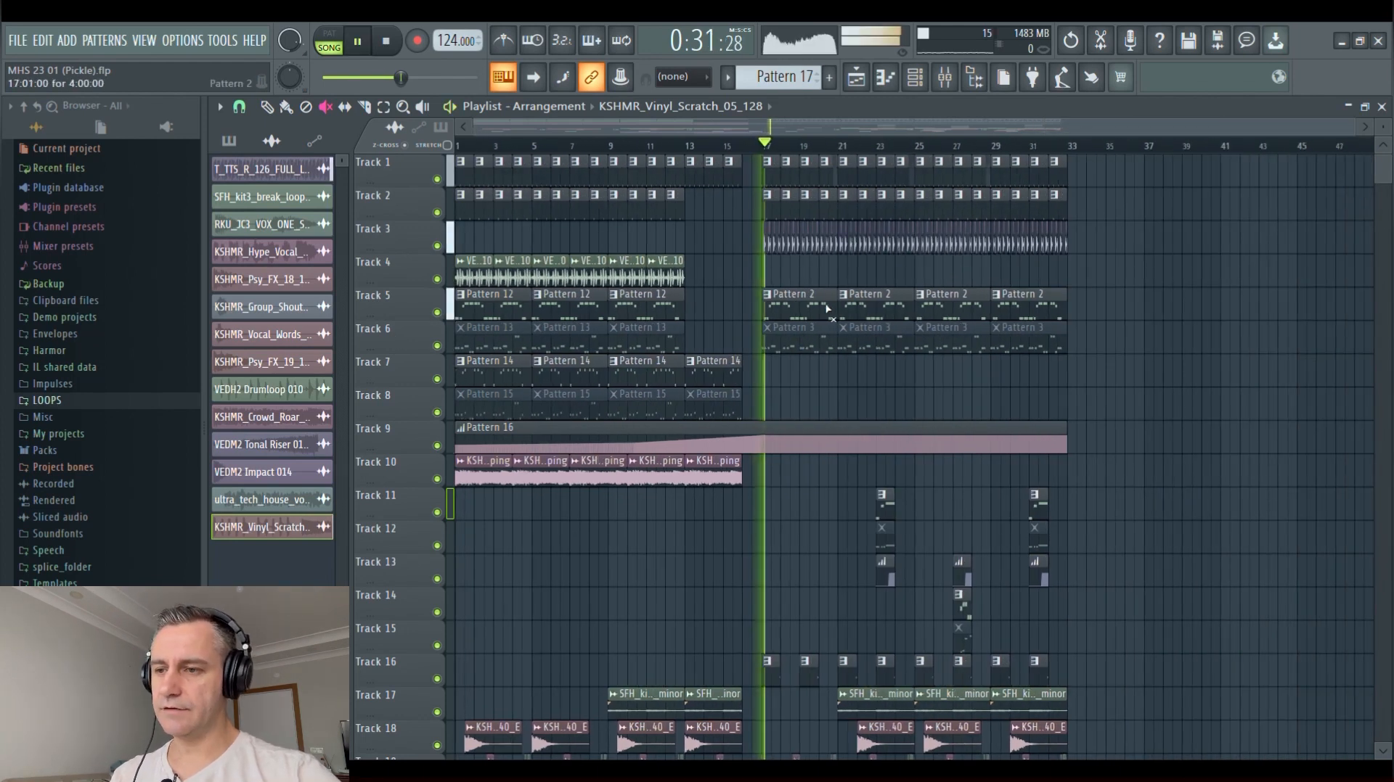
{"action": "key", "text": "space"}
Mute the Pattern 12 and Pattern 2 clips on Track 5 and unmute the Pattern 13 and Pattern 3 clips on Track 6
{"action": "left_click", "coordinate": [498, 314]}
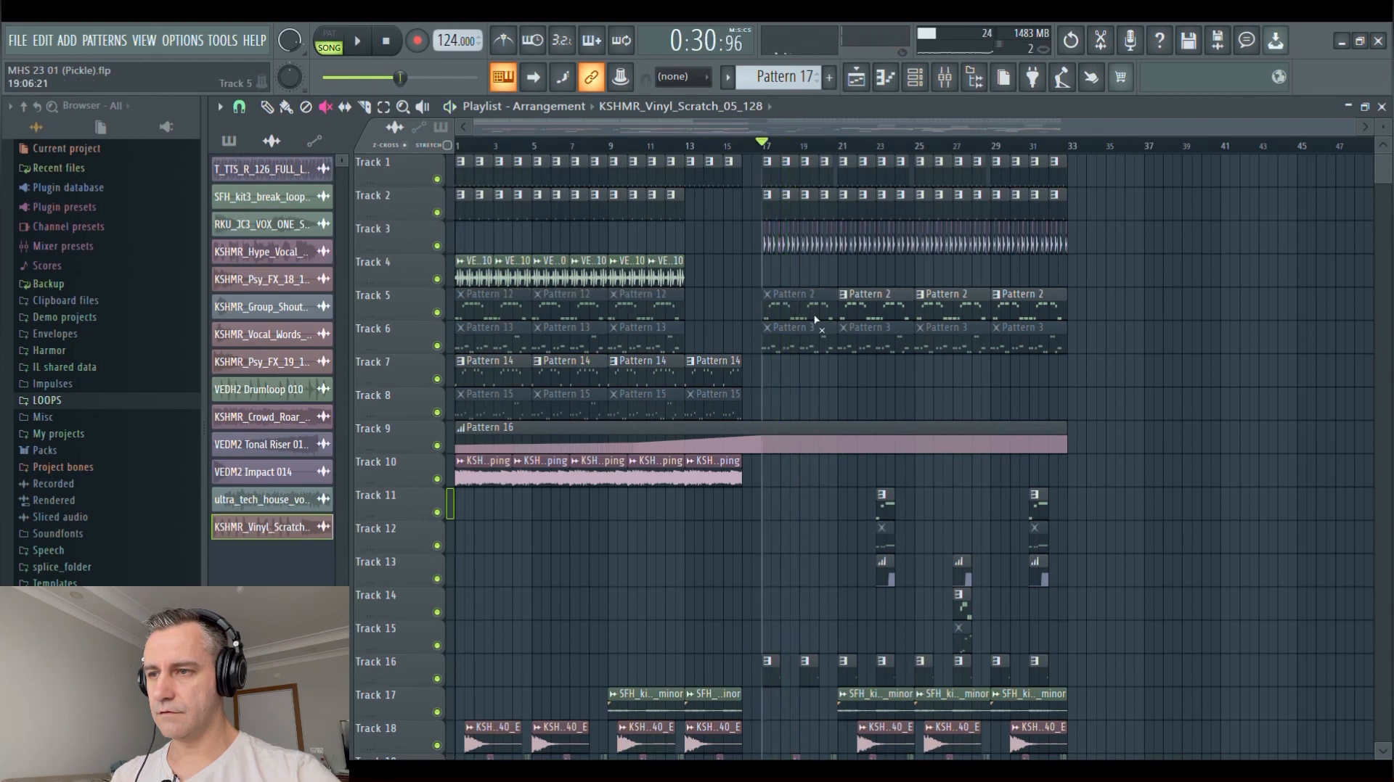
{"action": "left_click", "coordinate": [485, 344]}
{"action": "scroll", "coordinate": [405, 376], "scroll_direction": "up", "scroll_amount": 3}
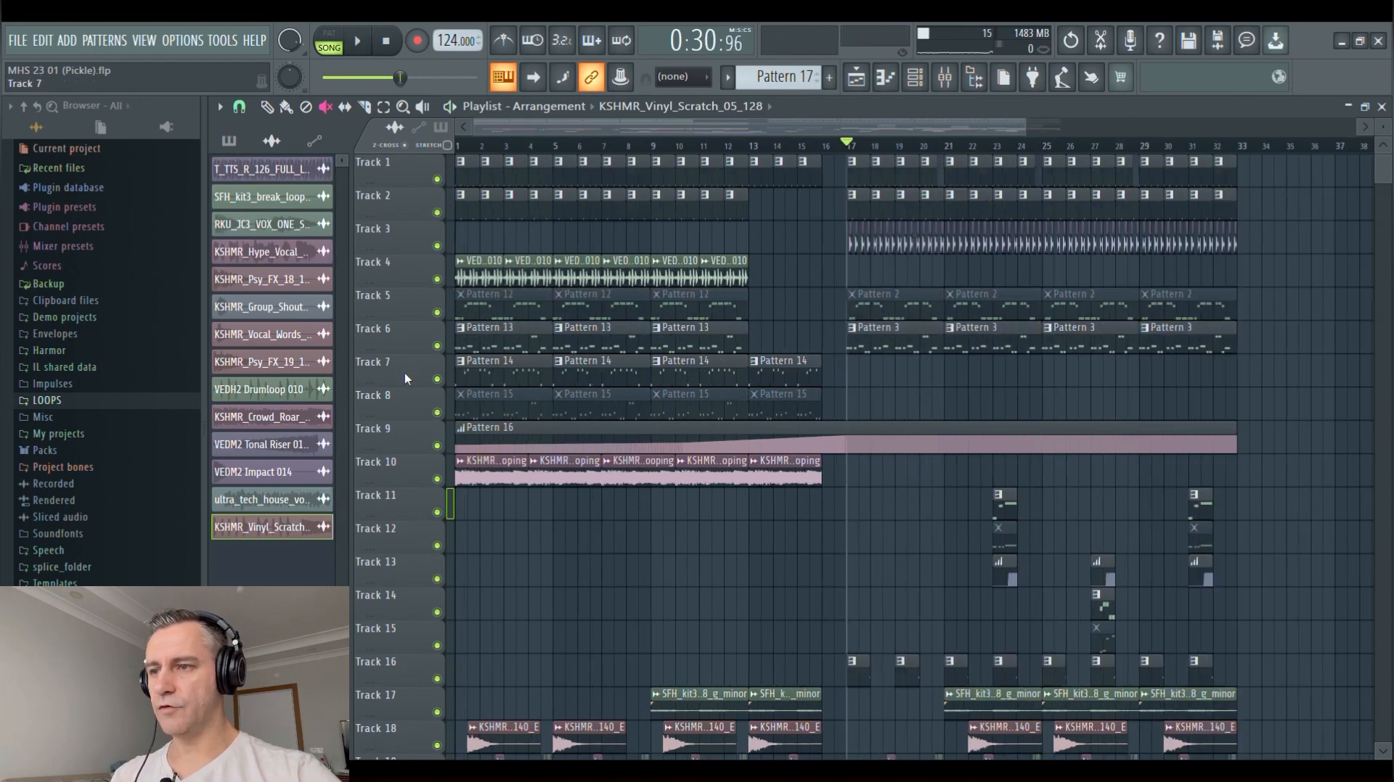
{"action": "scroll", "coordinate": [772, 392], "scroll_direction": "down", "scroll_amount": 3}
Play the section from bar 17 with the alternative Pattern 3 clips on Track 6, and stop playback
{"action": "key", "text": "space"}
{"action": "scroll", "coordinate": [606, 398], "scroll_direction": "up", "scroll_amount": 3}
{"action": "scroll", "coordinate": [863, 389], "scroll_direction": "down", "scroll_amount": 3}
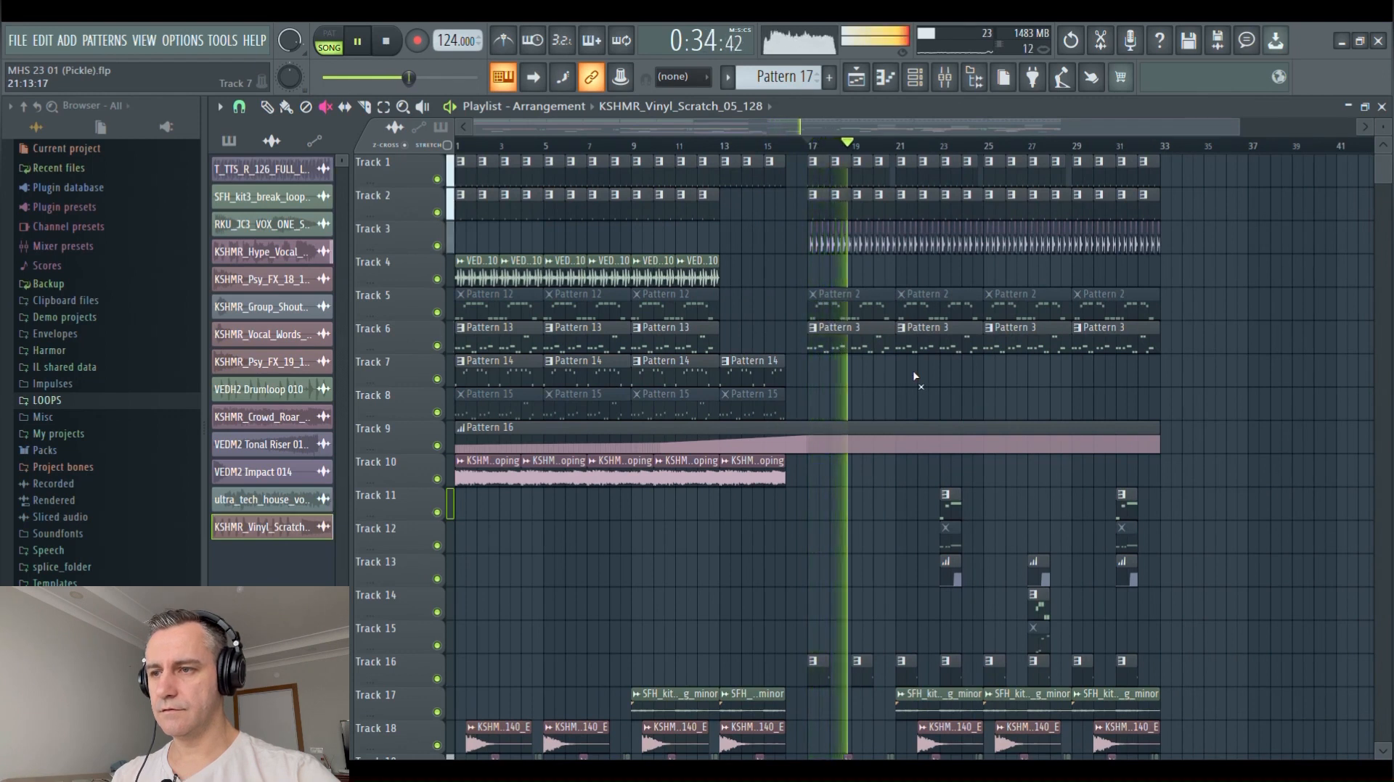
{"action": "scroll", "coordinate": [916, 376], "scroll_direction": "up", "scroll_amount": 3}
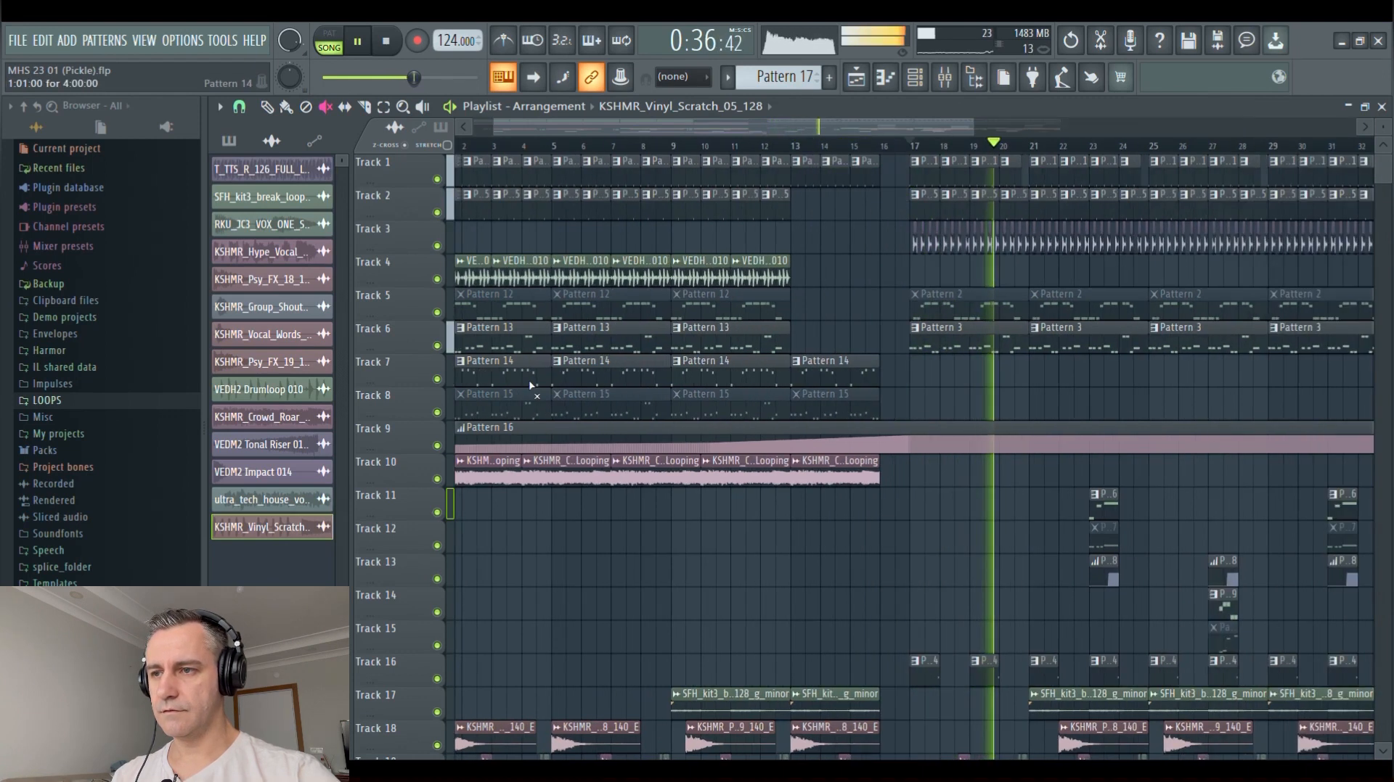
{"action": "key", "text": "space"}
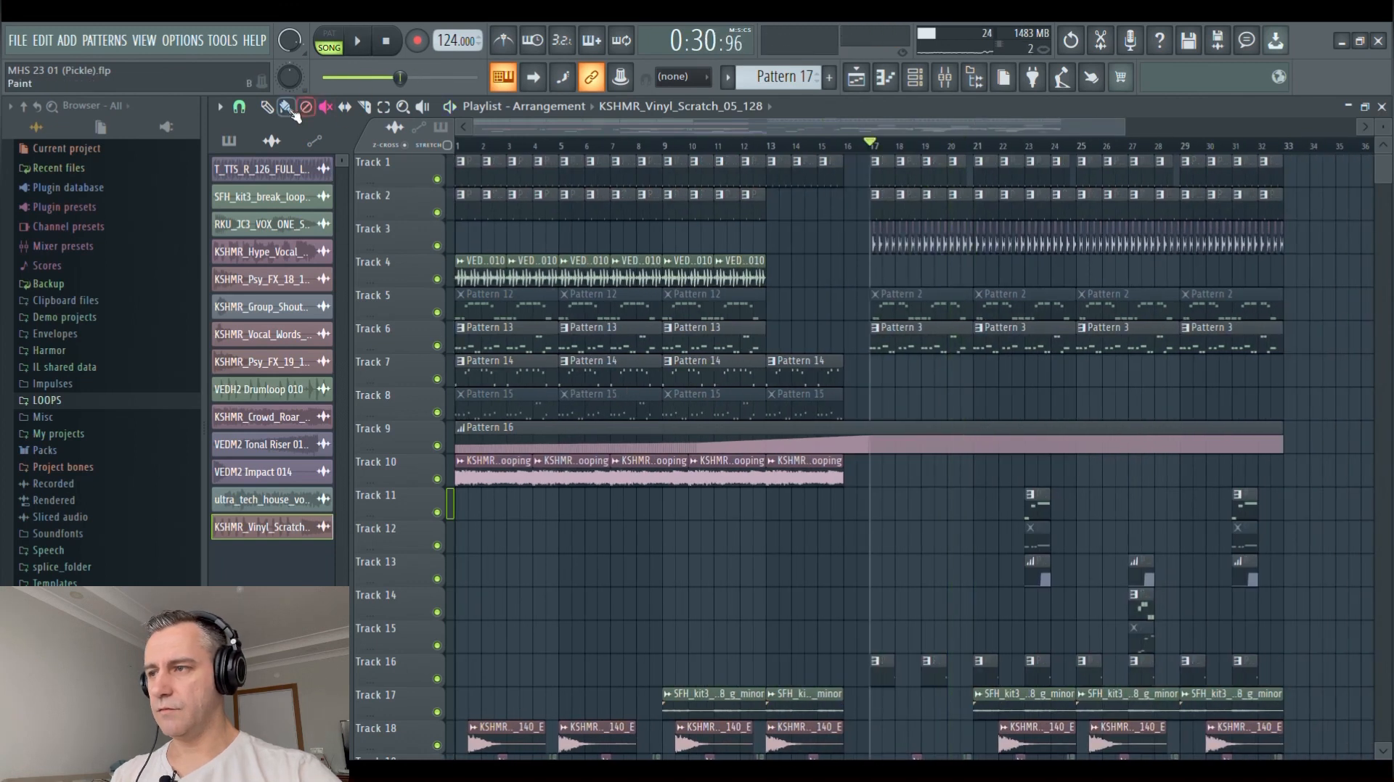
Examine the Serum notes of Pattern 3 in the piano roll and return to the playlist
{"action": "double_click", "coordinate": [1009, 347]}
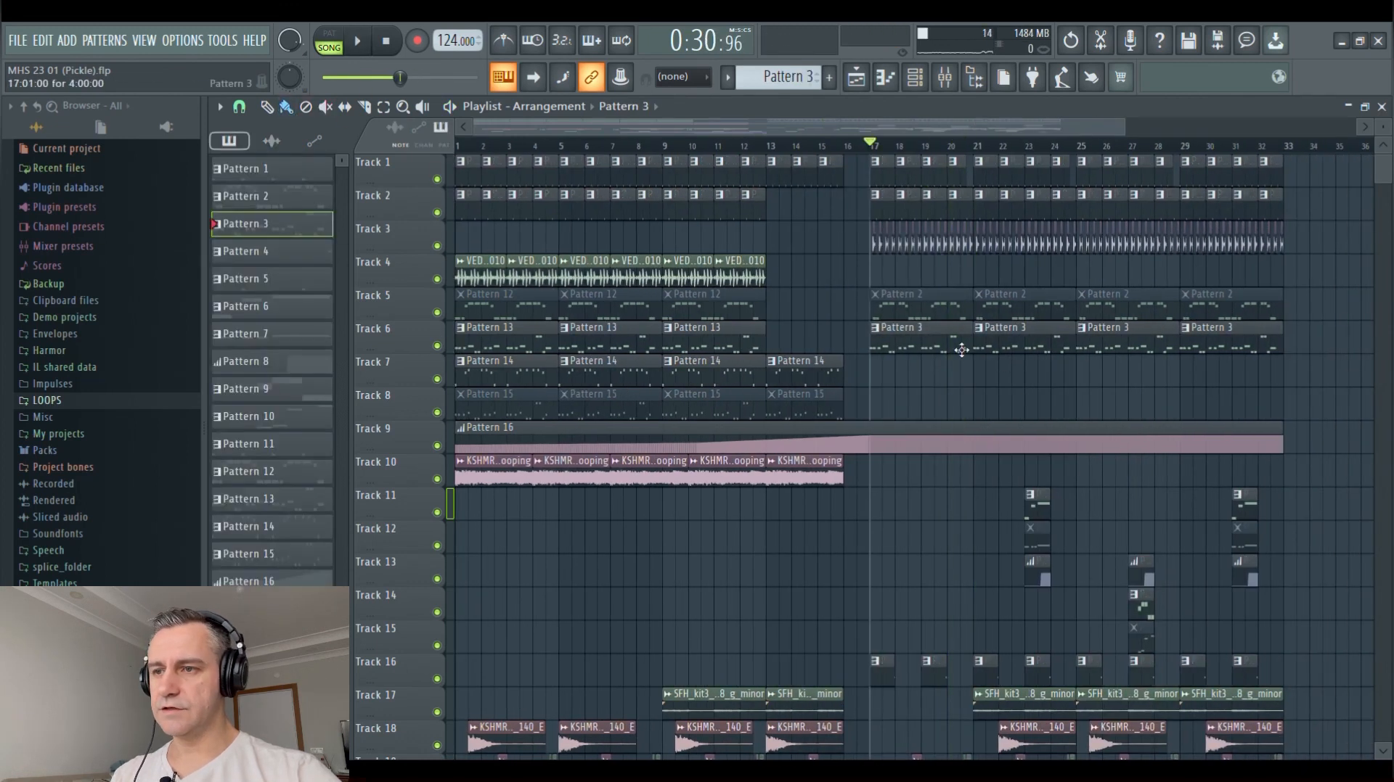
{"action": "scroll", "coordinate": [1000, 377], "scroll_direction": "down", "scroll_amount": 8}
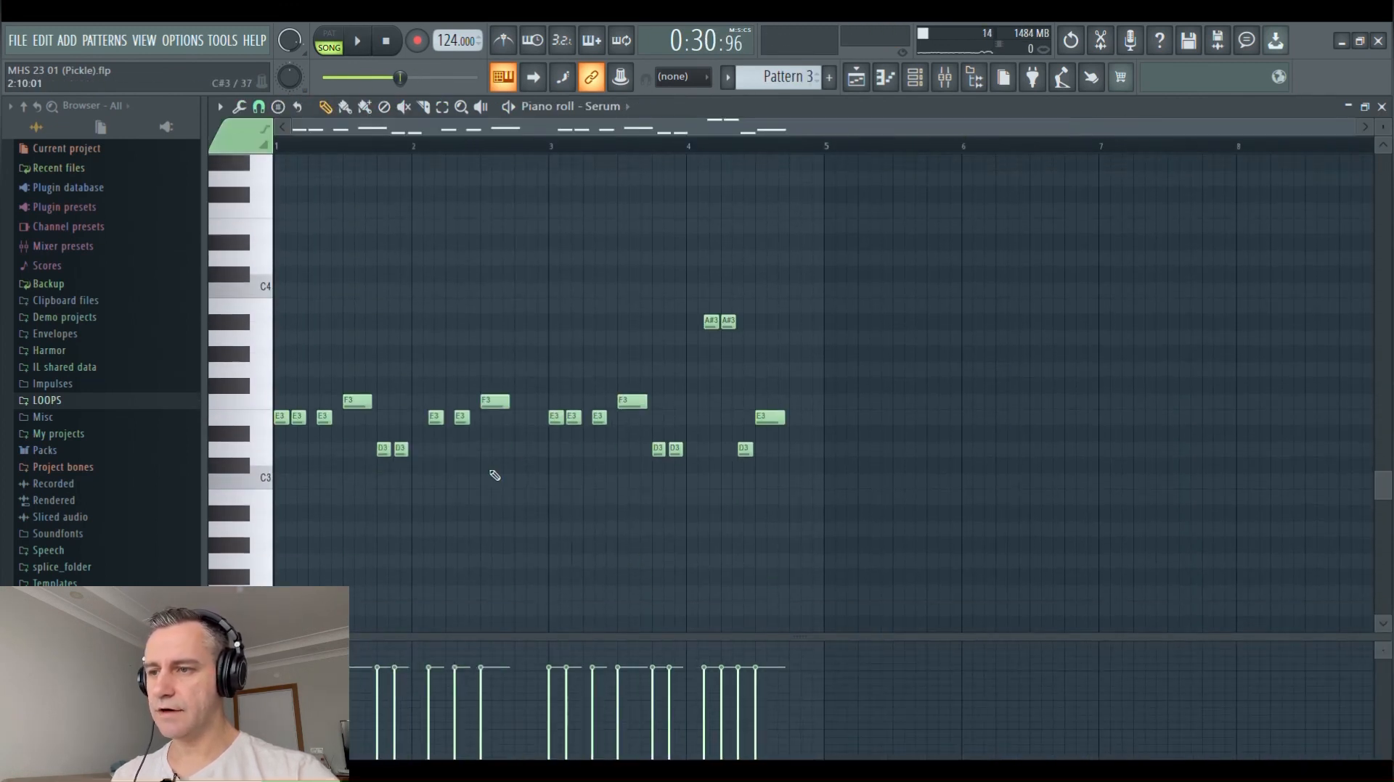
{"action": "scroll", "coordinate": [286, 477], "scroll_direction": "up", "scroll_amount": 4}
{"action": "scroll", "coordinate": [289, 475], "scroll_direction": "down", "scroll_amount": 2}
{"action": "scroll", "coordinate": [368, 472], "scroll_direction": "down", "scroll_amount": 2}
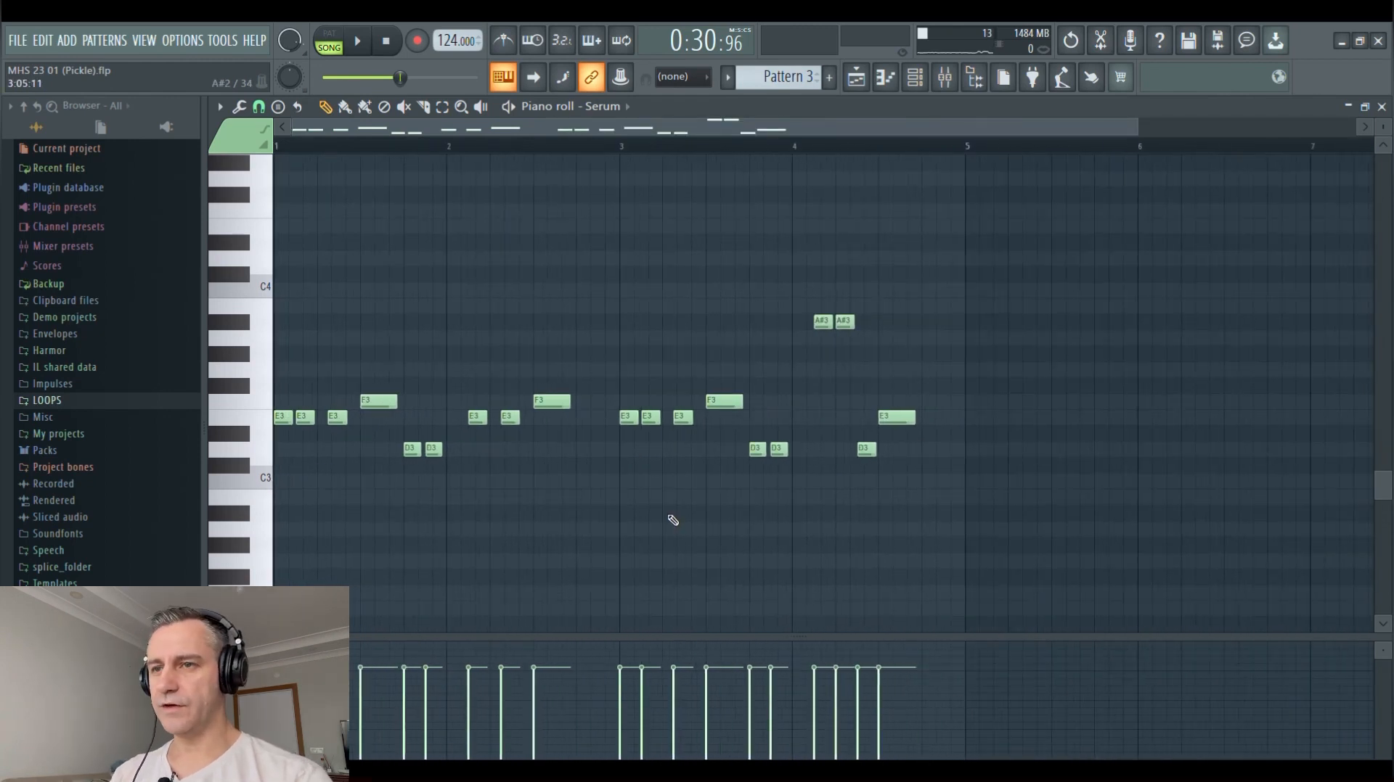
{"action": "key", "text": "Escape"}
{"action": "key", "text": "Escape"}
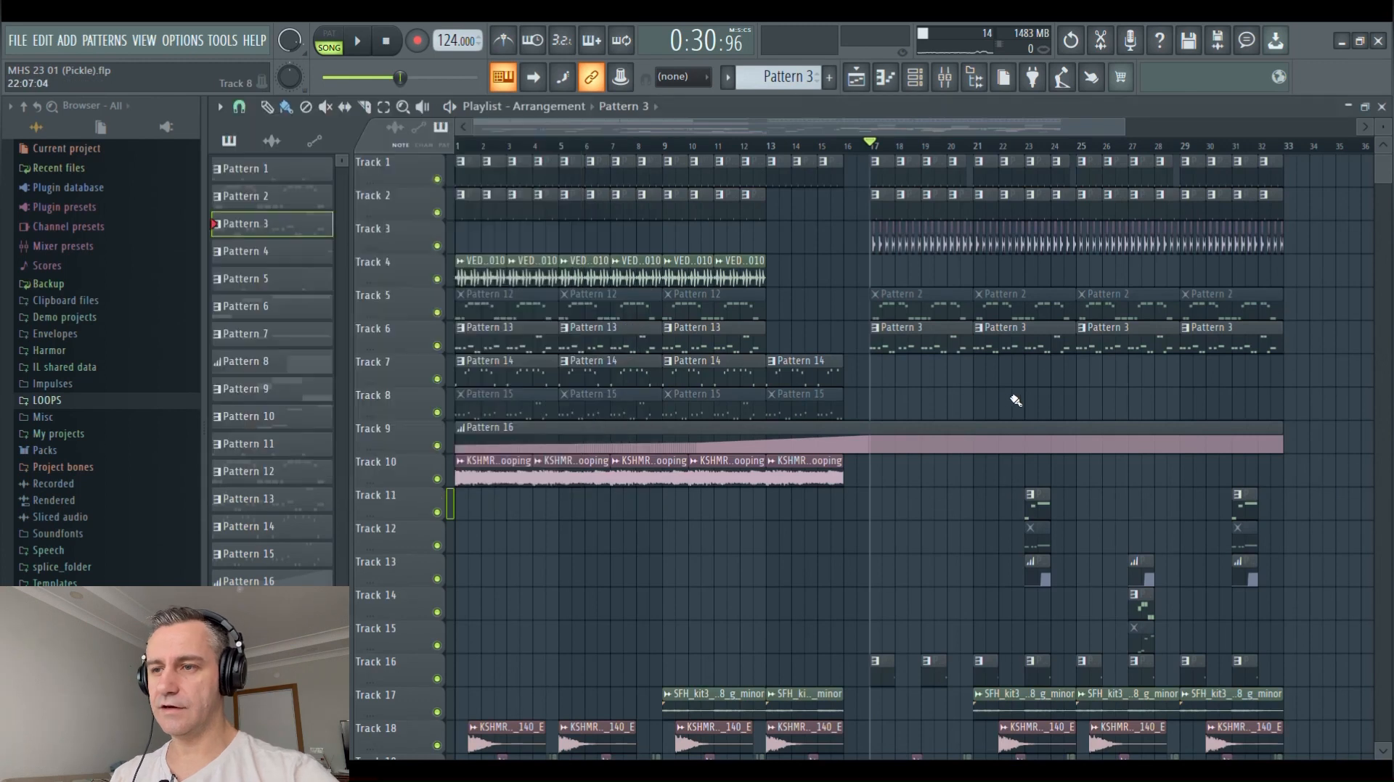
Mute the Pattern 14 clips on Track 7 and unmute the Pattern 15 clips on Track 8
{"action": "scroll", "coordinate": [845, 401], "scroll_direction": "down", "scroll_amount": 2}
{"action": "scroll", "coordinate": [484, 375], "scroll_direction": "up", "scroll_amount": 1}
{"action": "scroll", "coordinate": [817, 360], "scroll_direction": "down", "scroll_amount": 1}
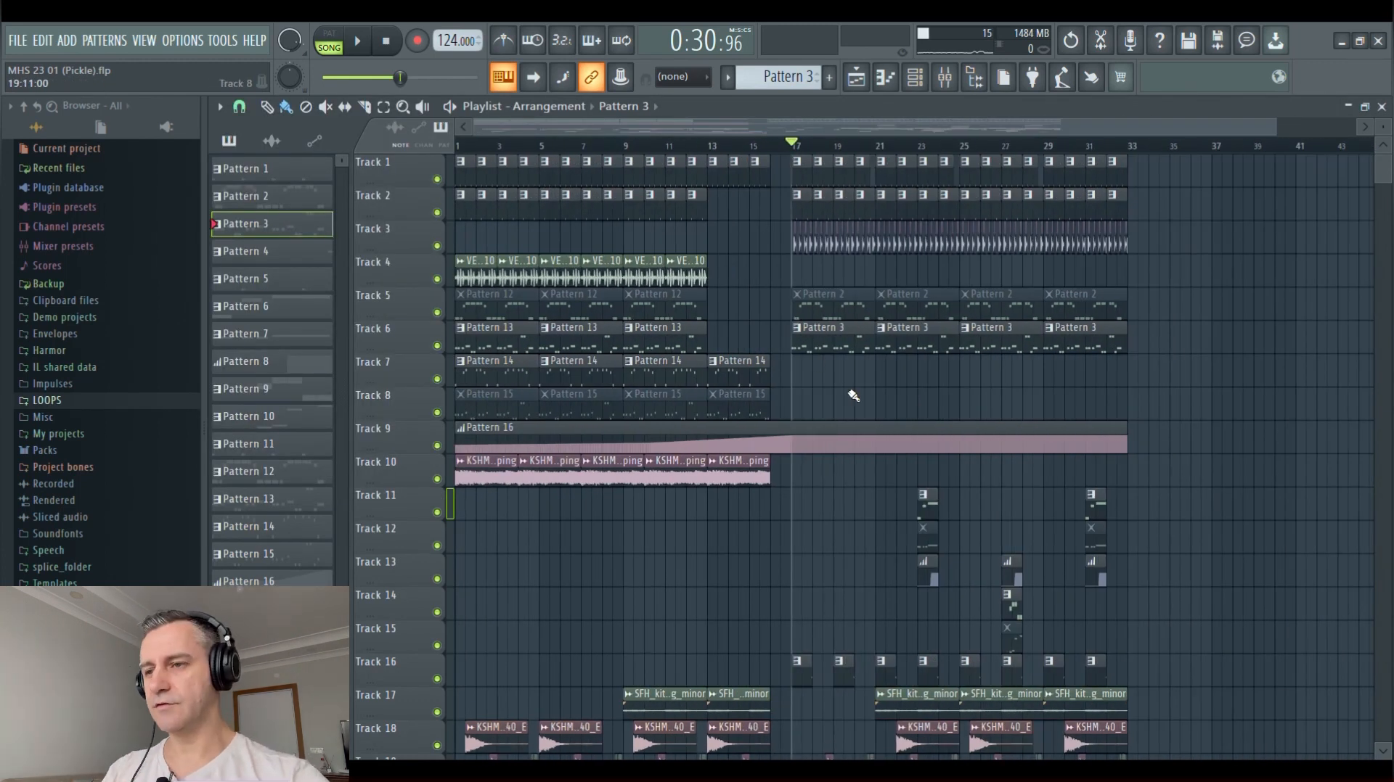
{"action": "left_click", "coordinate": [326, 106]}
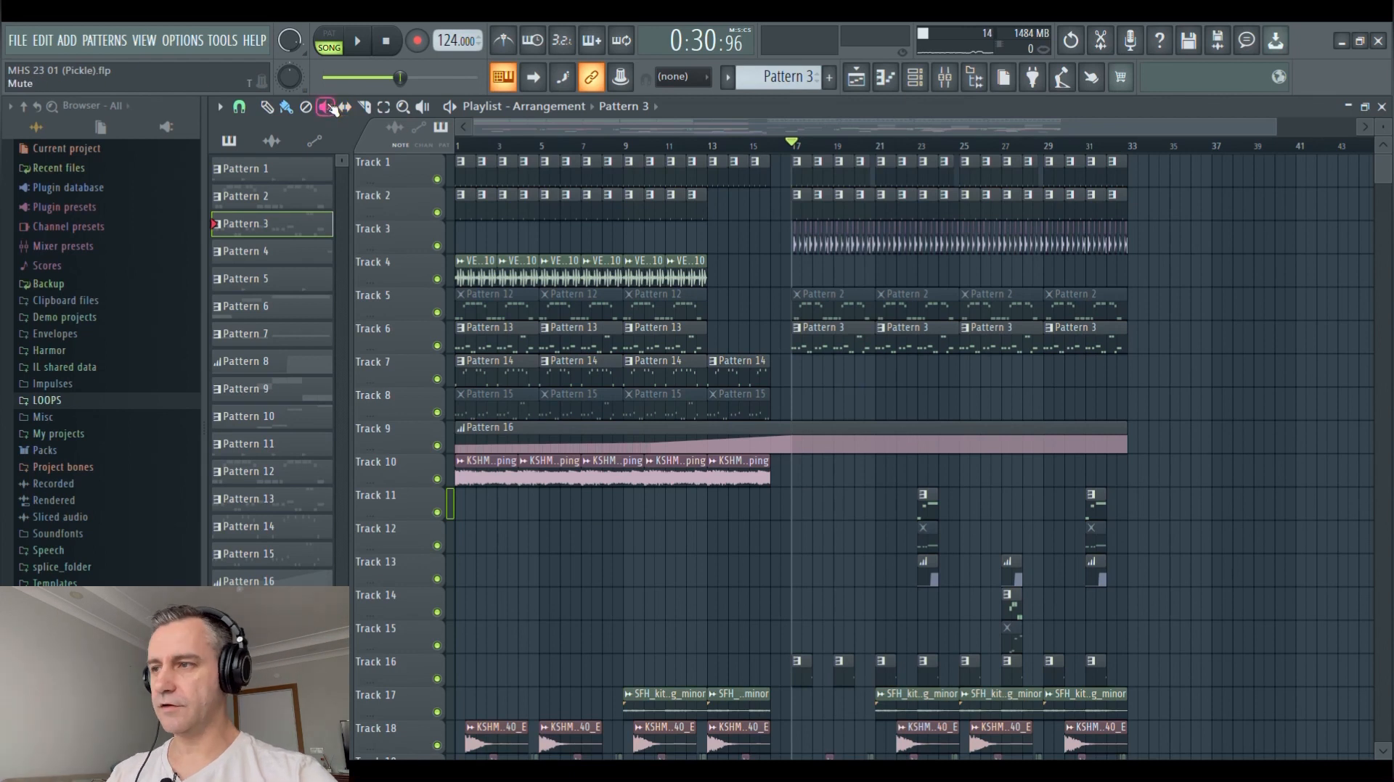
{"action": "left_click", "coordinate": [722, 381]}
{"action": "mouse_move", "coordinate": [720, 381]}
{"action": "left_mouse_down"}
{"action": "mouse_move", "coordinate": [489, 378]}
{"action": "mouse_move", "coordinate": [716, 414]}
{"action": "left_mouse_up"}
Play the intro from bar 1 with Patterns 13 and 15 active, and open Pattern 15's Nexus notes in the piano roll
{"action": "key", "text": "space"}
{"action": "scroll", "coordinate": [507, 412], "scroll_direction": "up", "scroll_amount": 1}
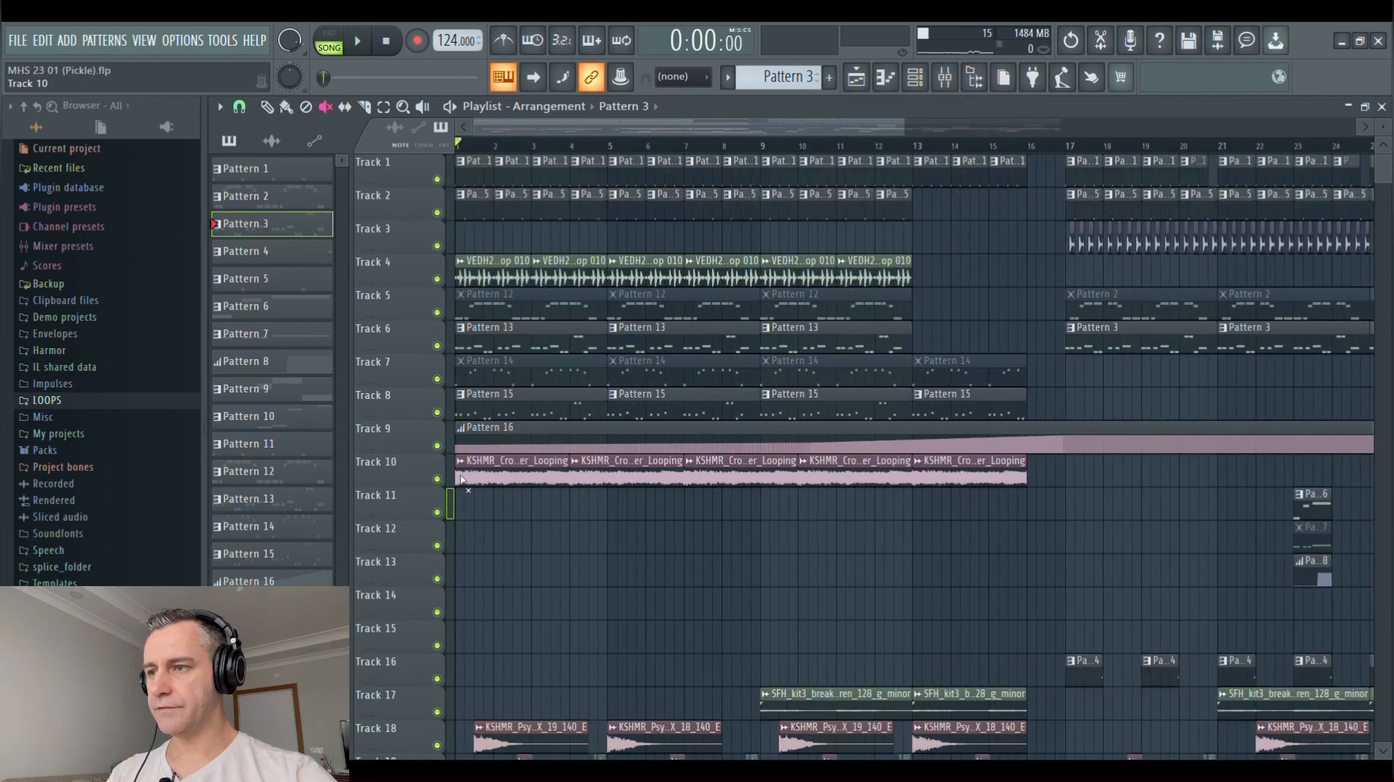
{"action": "scroll", "coordinate": [508, 508], "scroll_direction": "up", "scroll_amount": 2}
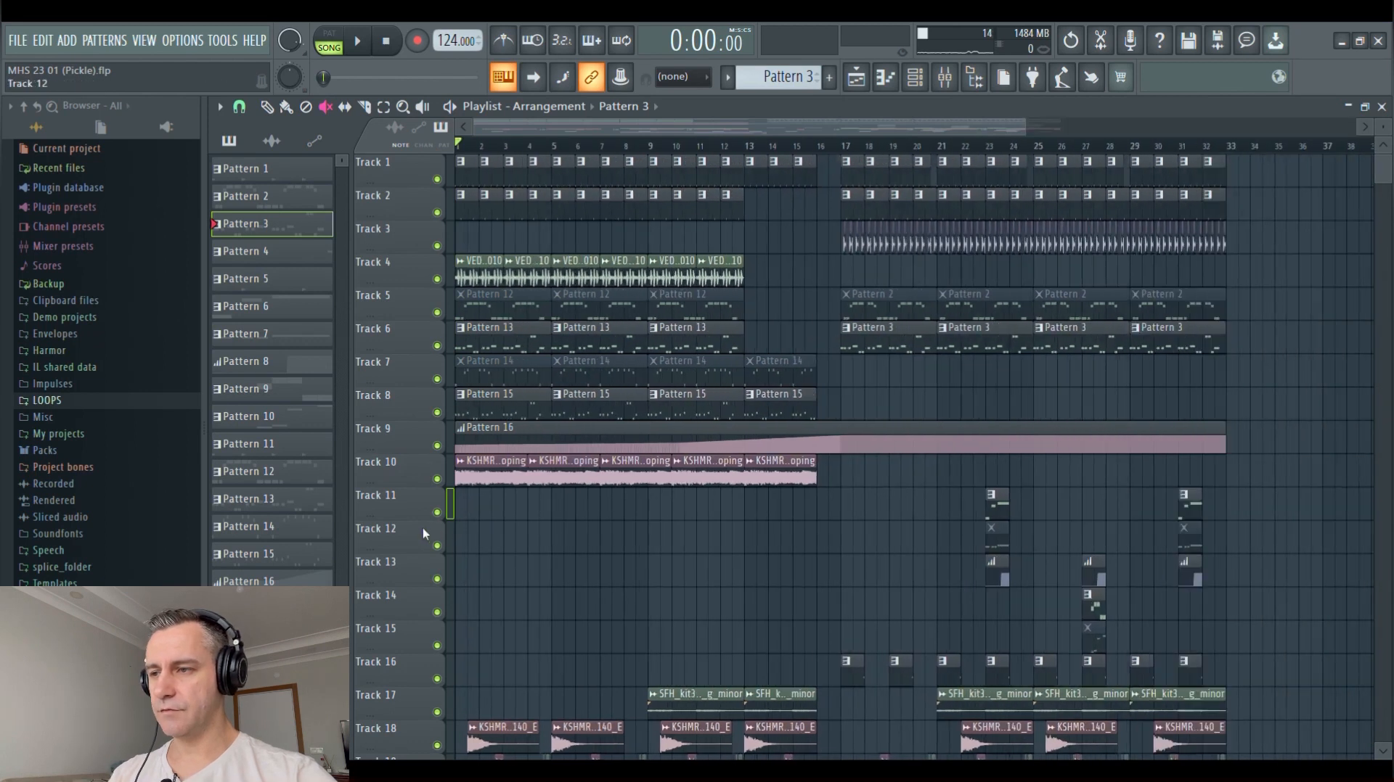
{"action": "scroll", "coordinate": [523, 545], "scroll_direction": "down", "scroll_amount": 3}
{"action": "key", "text": "space"}
{"action": "scroll", "coordinate": [548, 567], "scroll_direction": "up", "scroll_amount": 4}
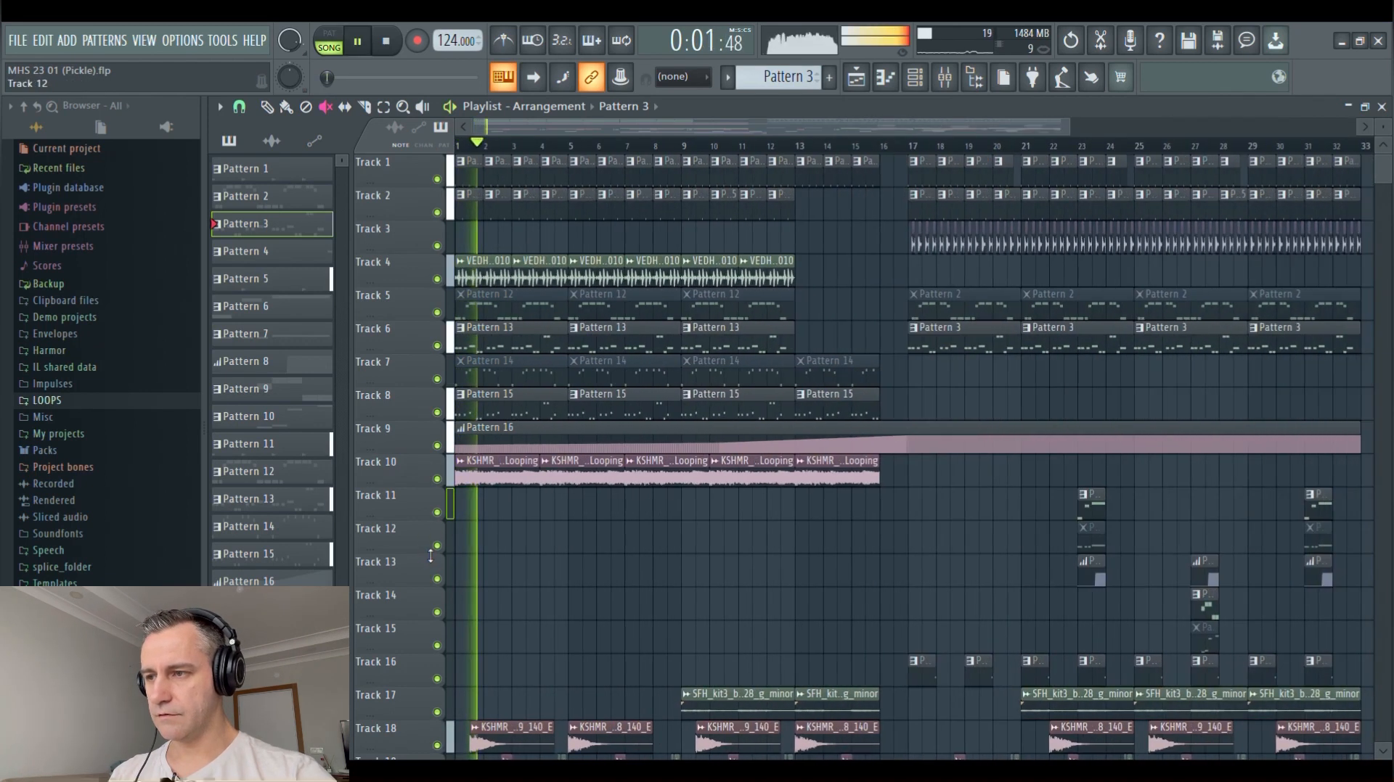
{"action": "scroll", "coordinate": [530, 570], "scroll_direction": "down", "scroll_amount": 4}
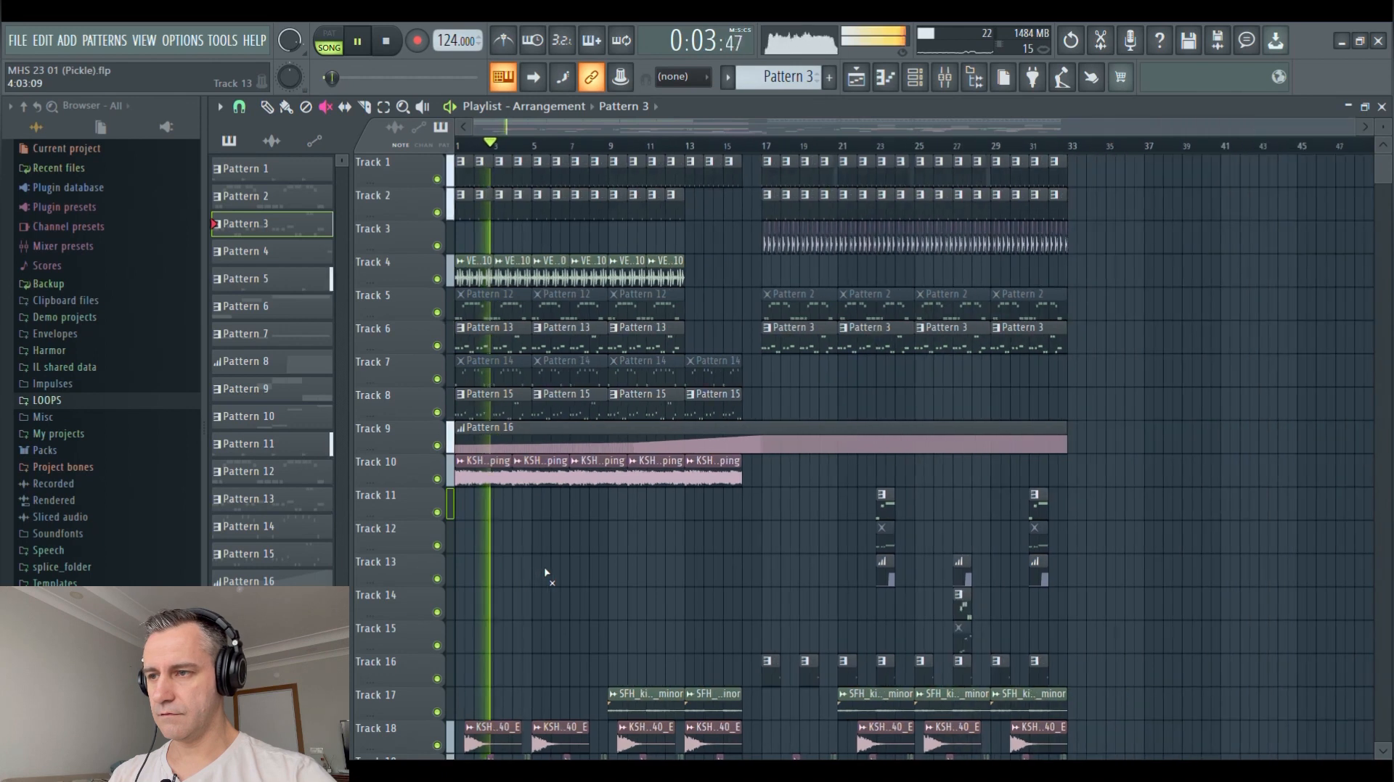
{"action": "scroll", "coordinate": [516, 572], "scroll_direction": "up", "scroll_amount": 8}
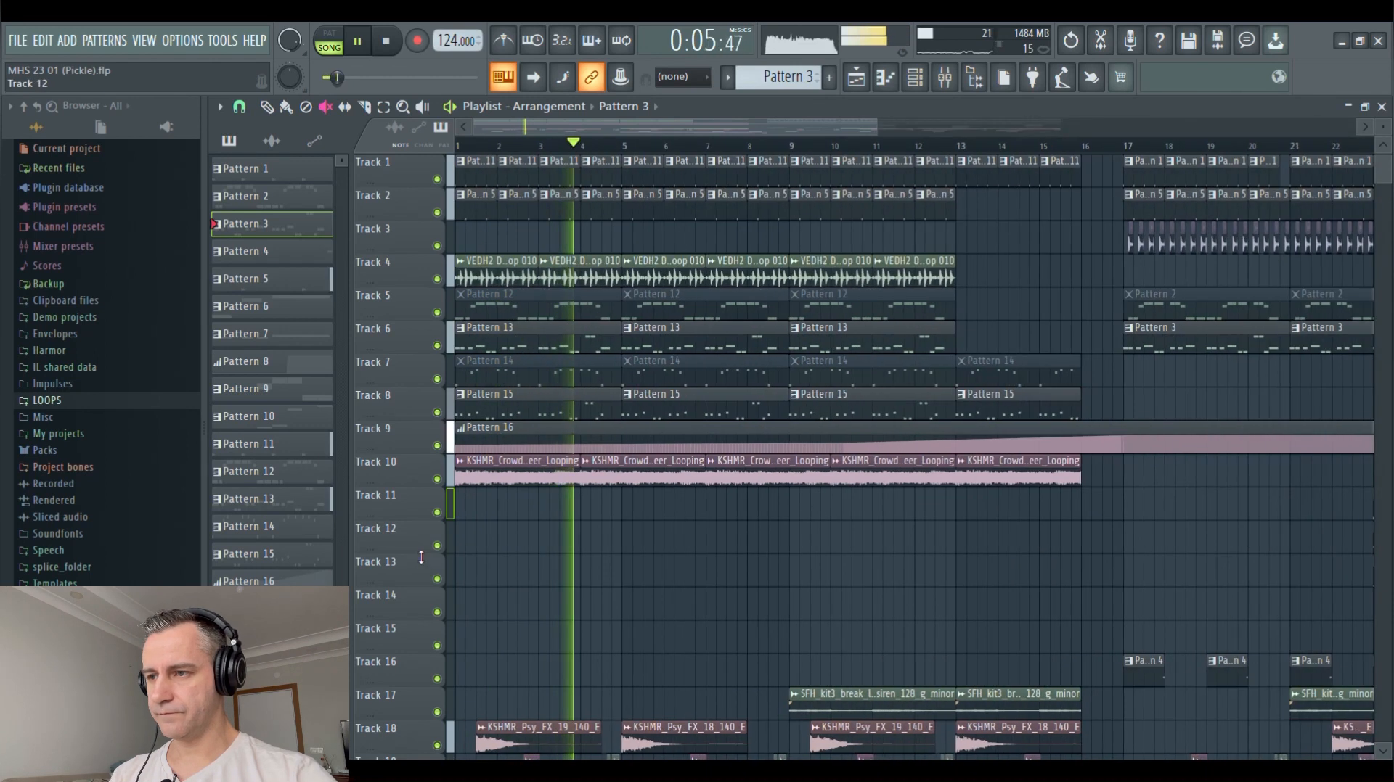
{"action": "double_click", "coordinate": [559, 411]}
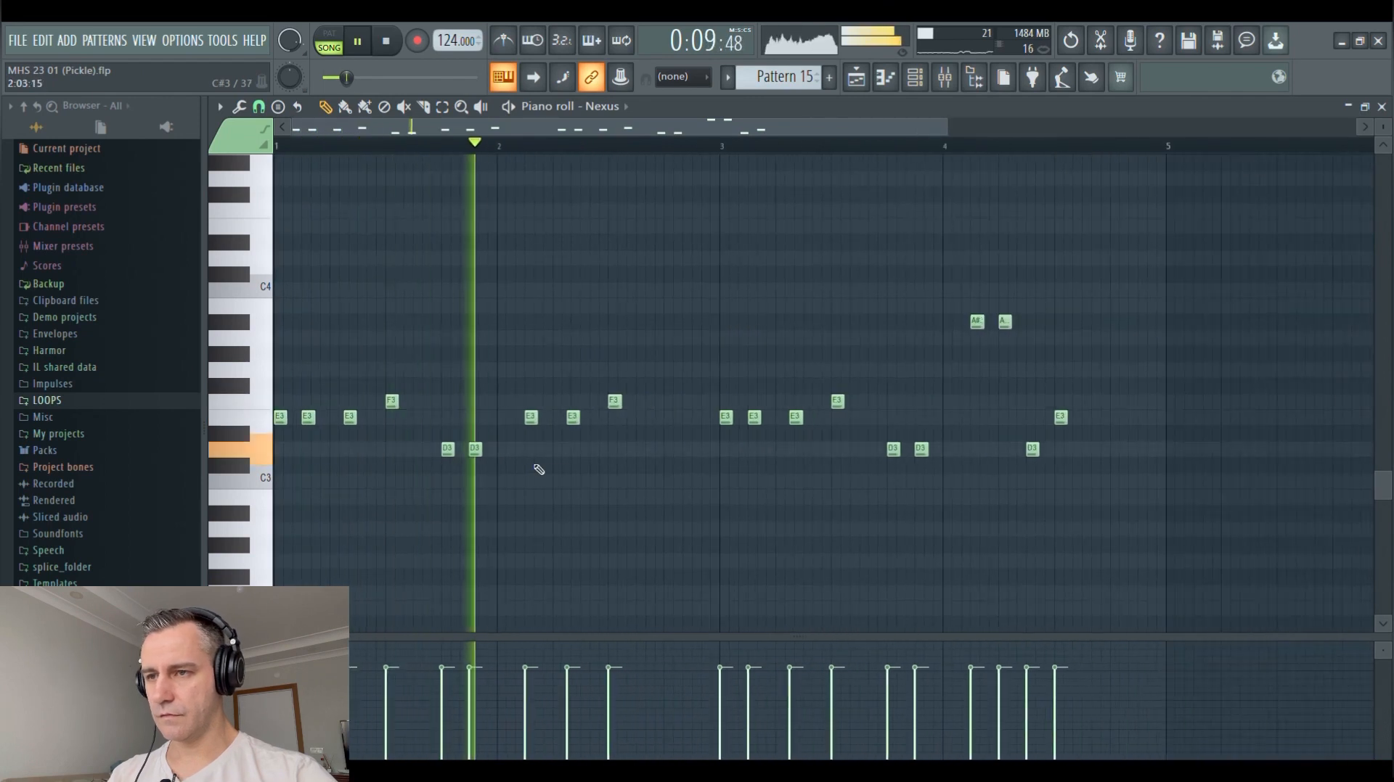
Close Pattern 15's piano roll, return to the playlist and stop playback
{"action": "key", "text": "Escape"}
{"action": "right_click", "coordinate": [713, 559]}
{"action": "scroll", "coordinate": [714, 560], "scroll_direction": "down", "scroll_amount": 8}
{"action": "key", "text": "space"}
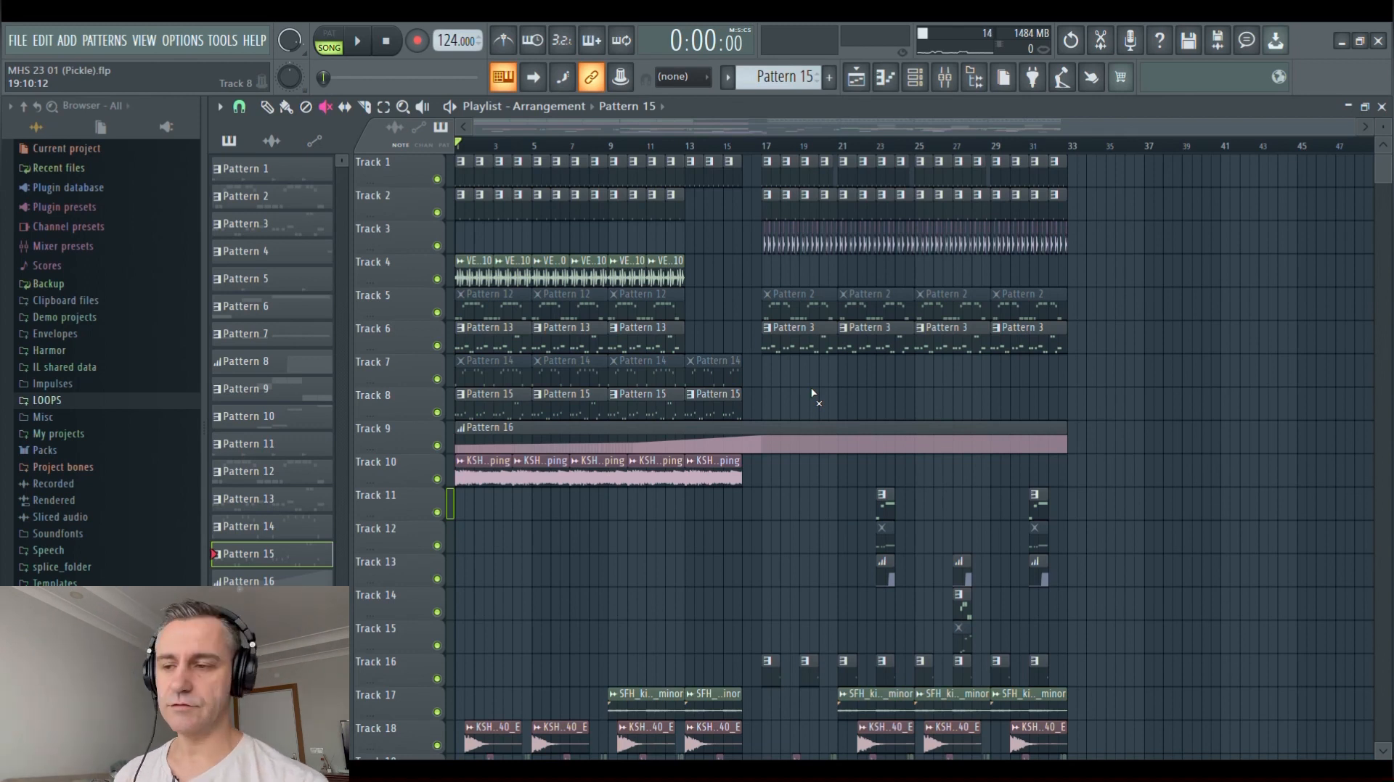
Play the arrangement from bar 23 to hear the Pattern 6 clip on Track 11, and stop playback
{"action": "scroll", "coordinate": [956, 392], "scroll_direction": "down", "scroll_amount": 1}
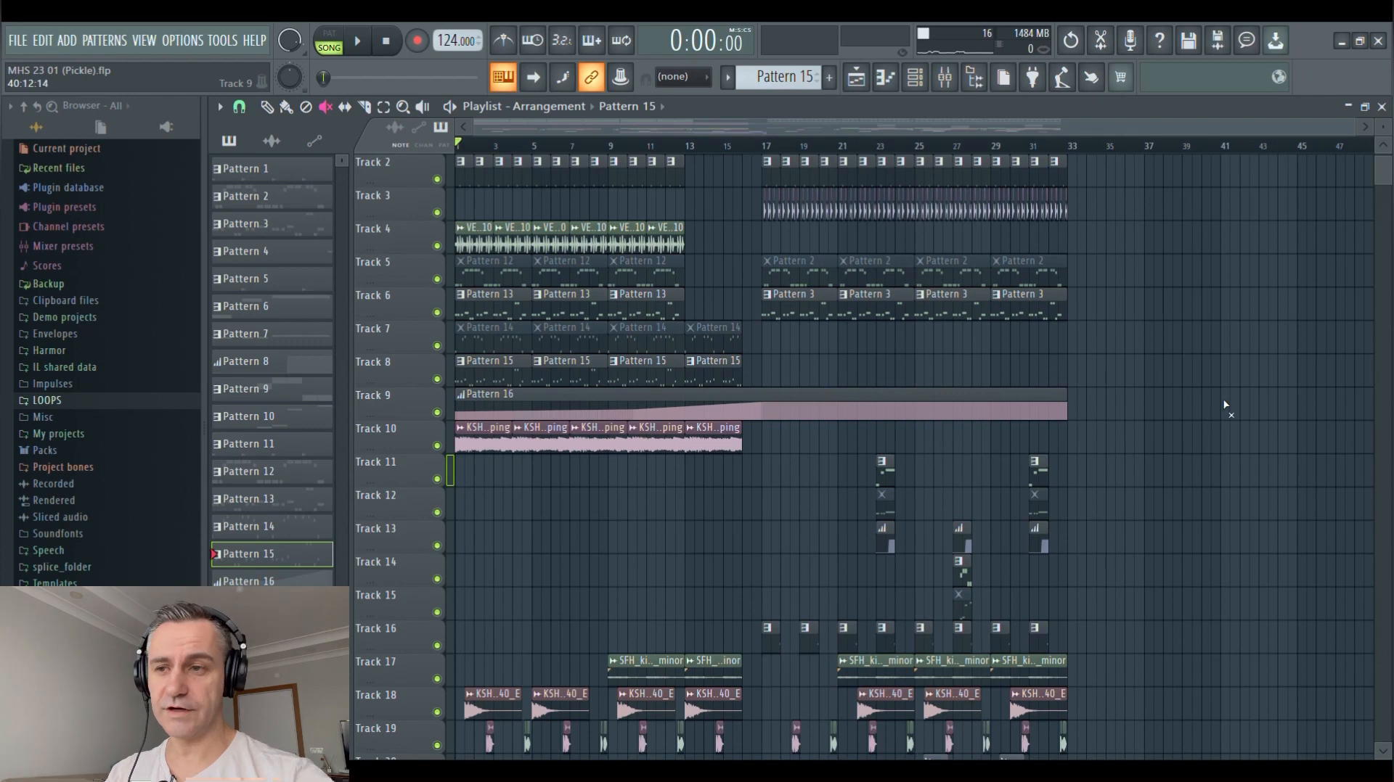
{"action": "scroll", "coordinate": [1205, 401], "scroll_direction": "down", "scroll_amount": 4}
{"action": "scroll", "coordinate": [1144, 385], "scroll_direction": "up", "scroll_amount": 4}
{"action": "scroll", "coordinate": [1081, 352], "scroll_direction": "down", "scroll_amount": 3}
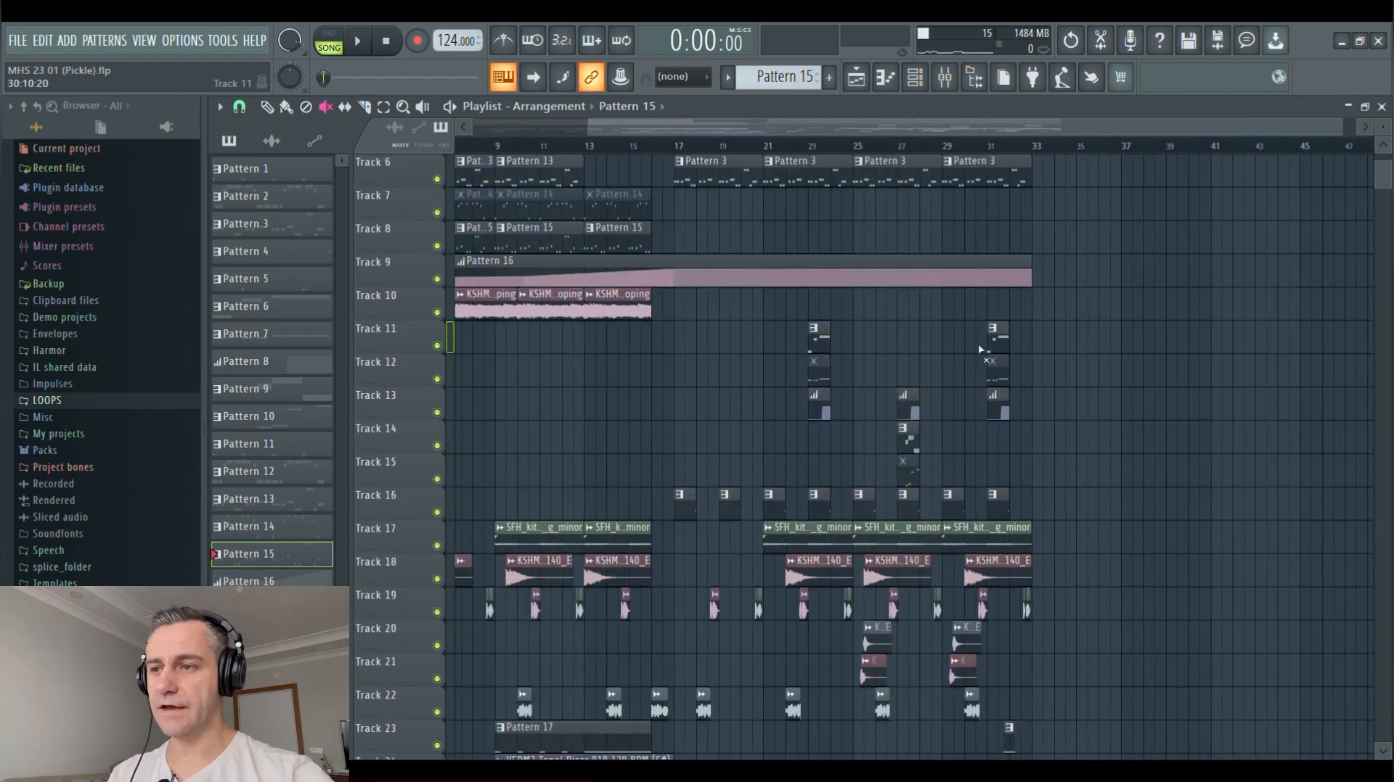
{"action": "left_click", "coordinate": [644, 149]}
{"action": "scroll", "coordinate": [700, 324], "scroll_direction": "up", "scroll_amount": 3}
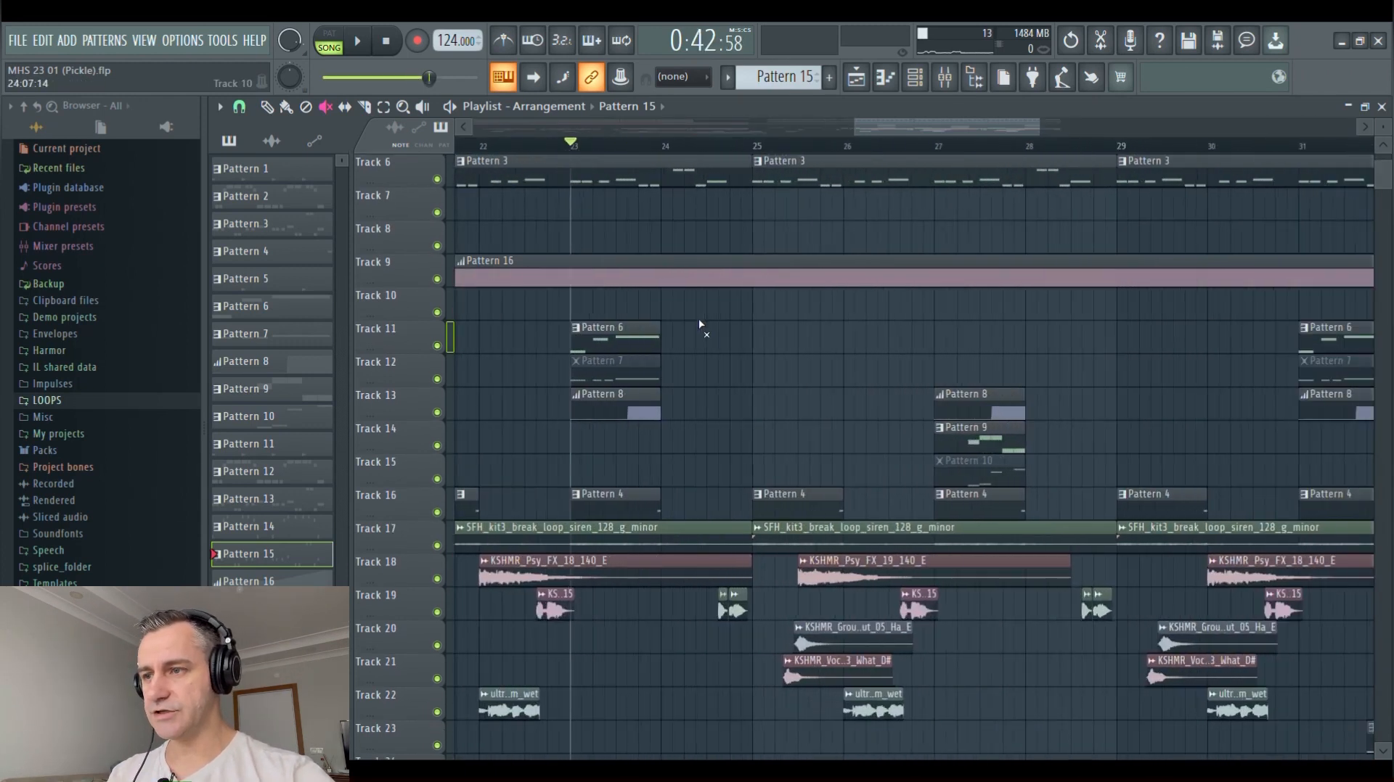
{"action": "scroll", "coordinate": [604, 339], "scroll_direction": "down", "scroll_amount": 3}
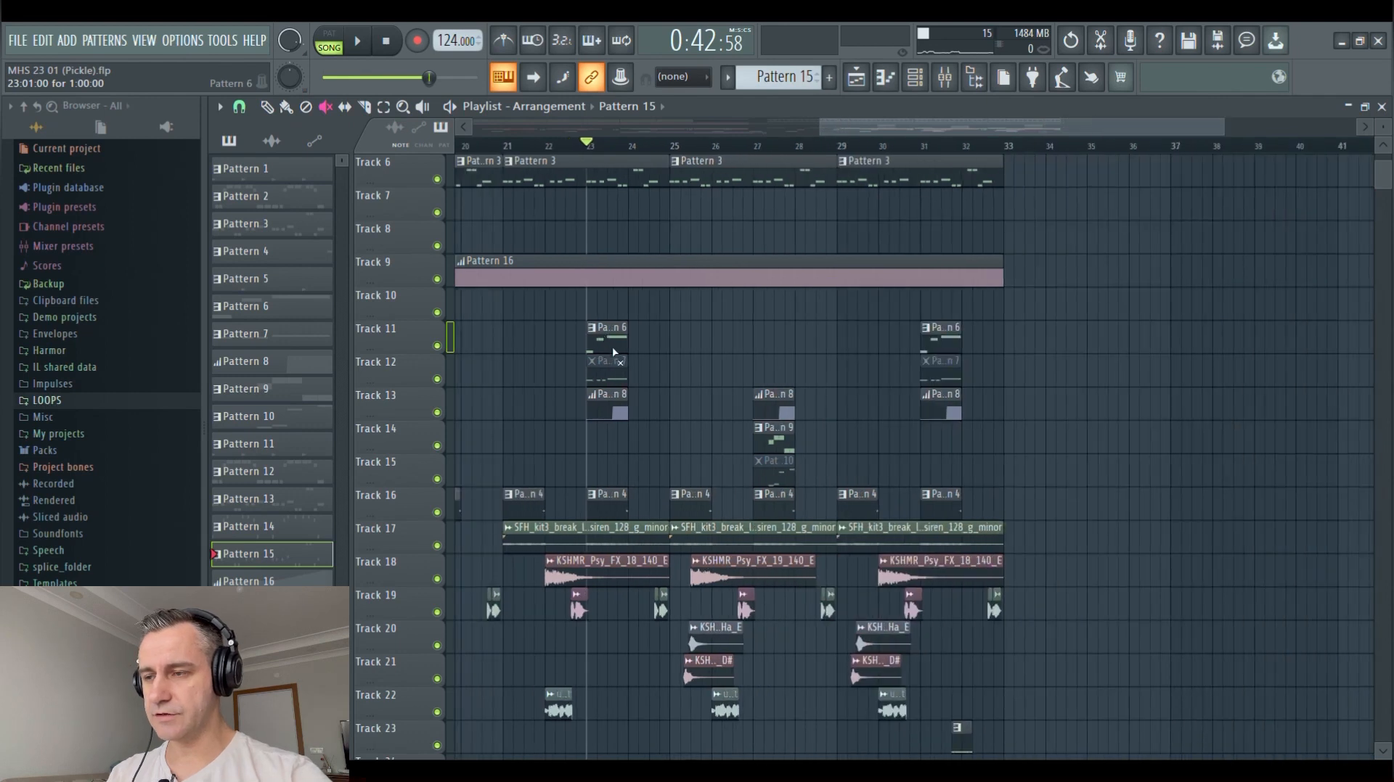
{"action": "key", "text": "space"}
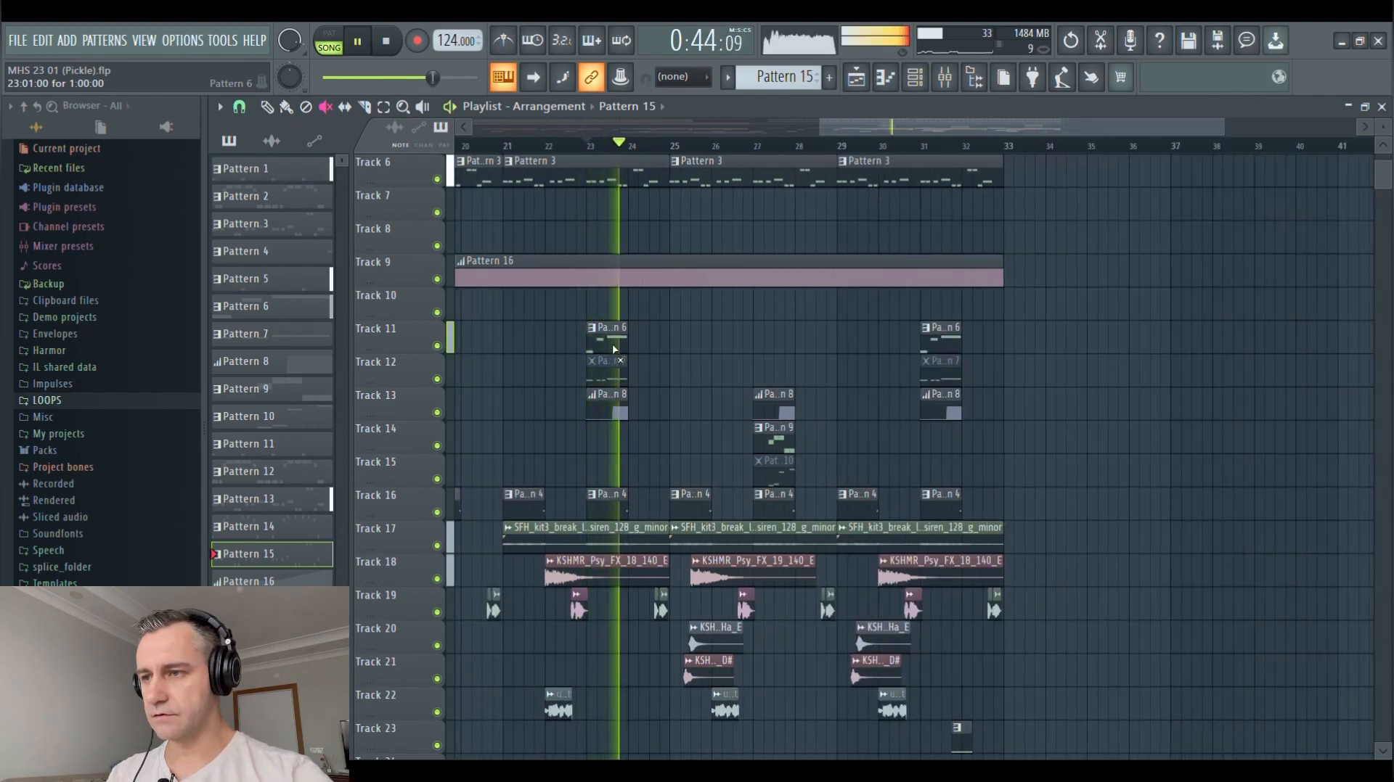
{"action": "key", "text": "space"}
Mute both Pattern 6 clips on Track 11 and unmute the Pattern 7 clips on Track 12
{"action": "left_click", "coordinate": [613, 350]}
{"action": "left_click", "coordinate": [938, 345]}
{"action": "left_click", "coordinate": [610, 370]}
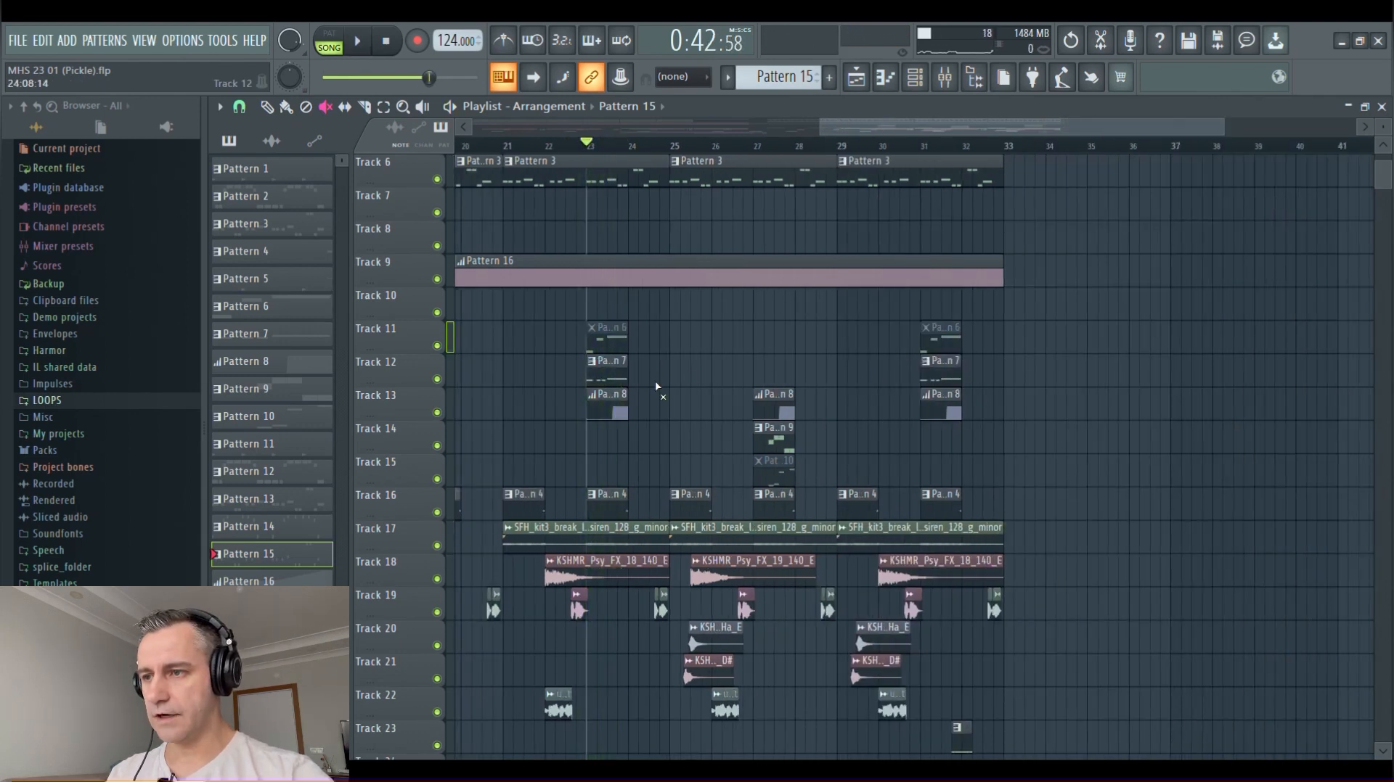
Play from bar 23 with Pattern 7 active, examine its Serum #2 notes in the piano roll, and return to the stopped playlist
{"action": "key", "text": "b"}
{"action": "key", "text": "space"}
{"action": "double_click", "coordinate": [618, 376]}
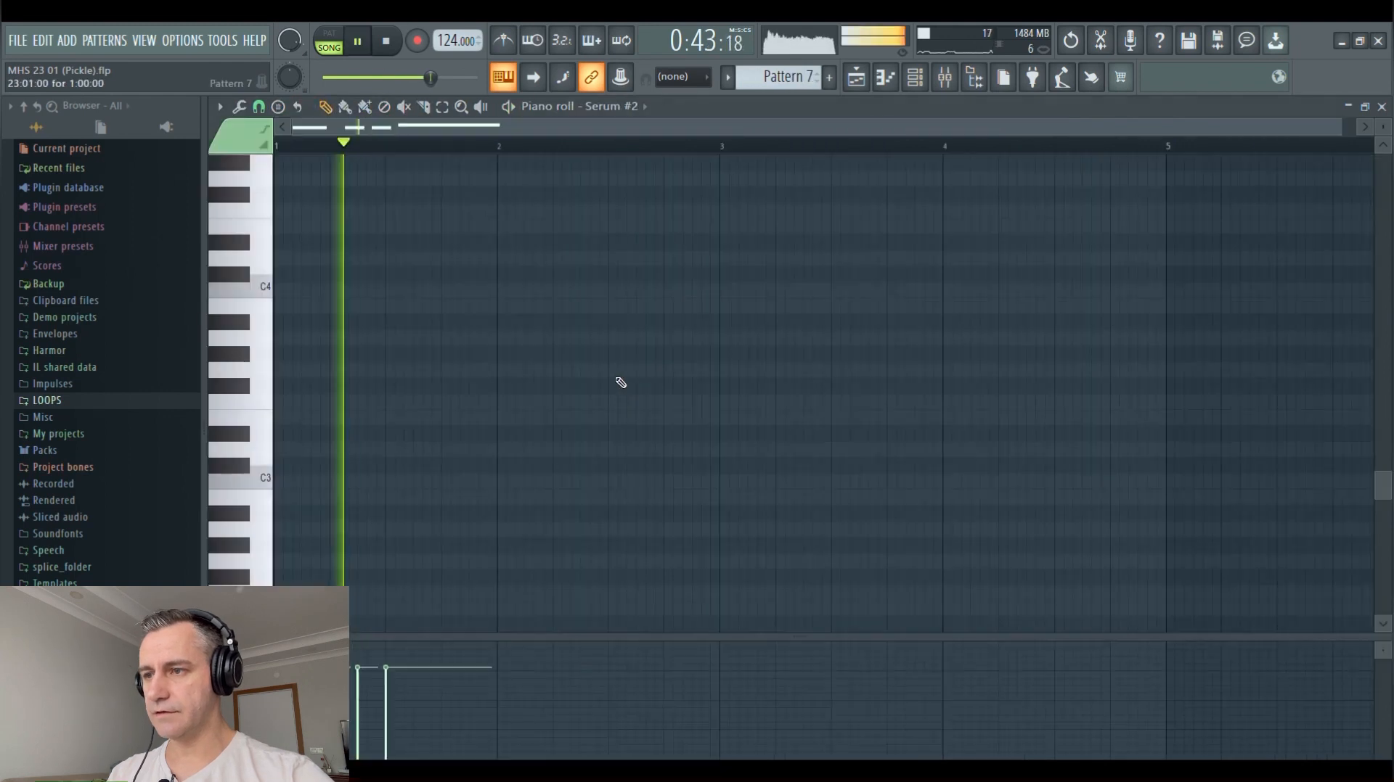
{"action": "scroll", "coordinate": [640, 378], "scroll_direction": "up", "scroll_amount": 8}
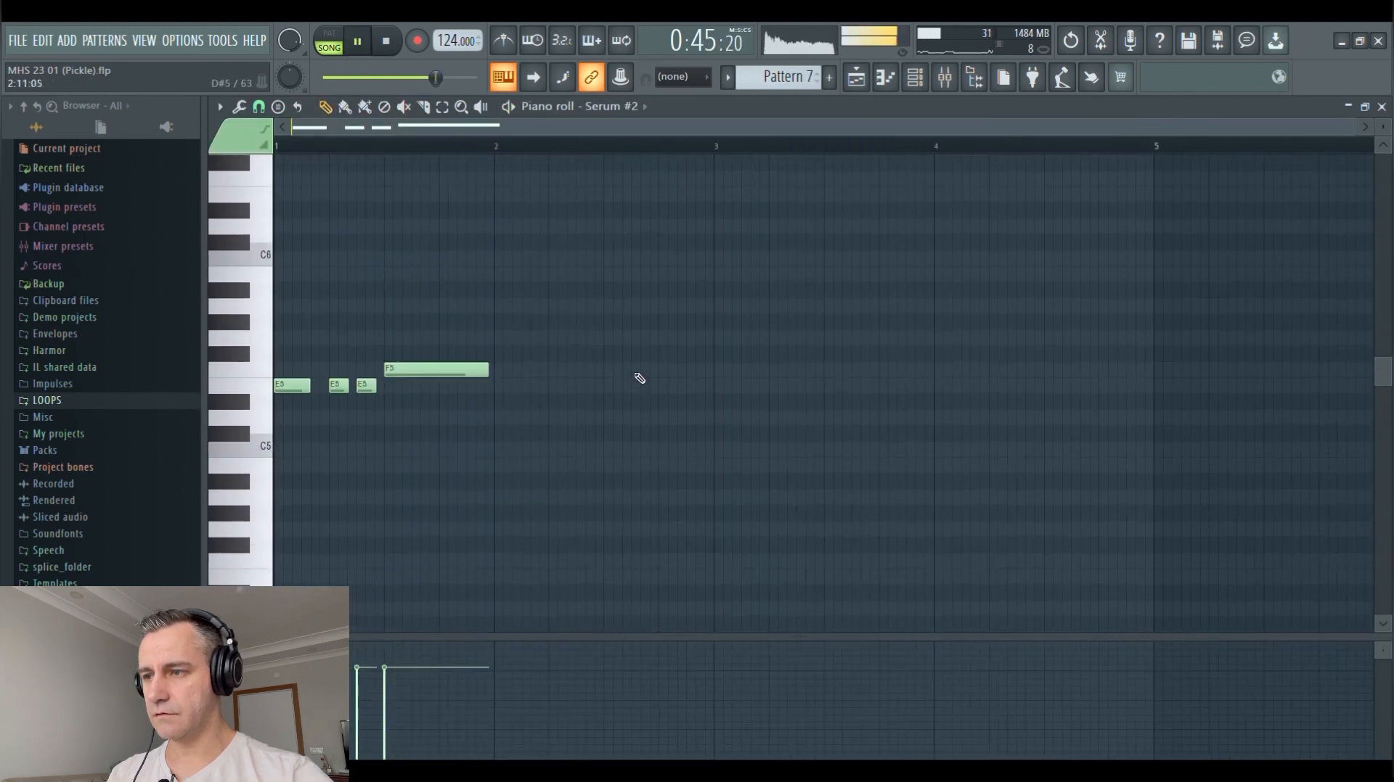
{"action": "key", "text": "space"}
{"action": "key", "text": "Escape"}
{"action": "key", "text": "F6"}
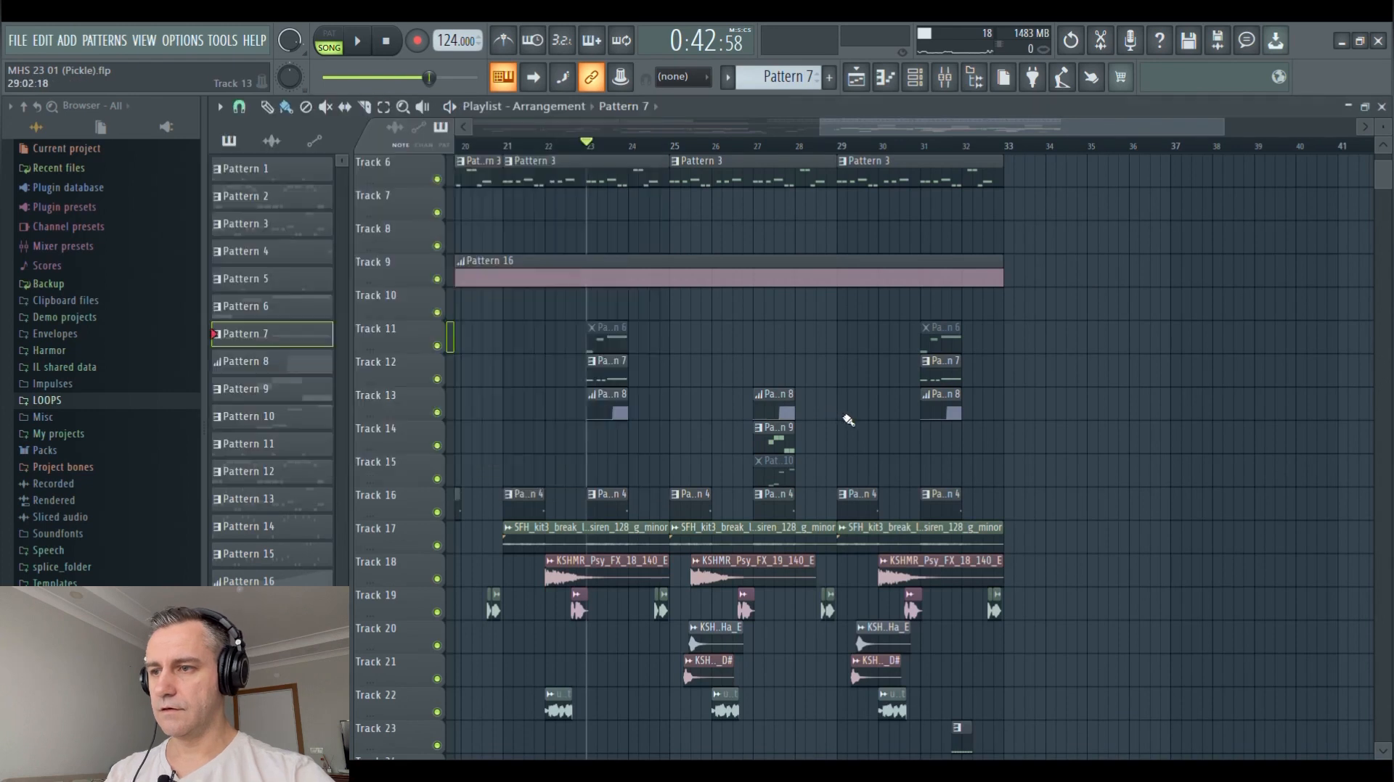
Play the arrangement from bar 27 to hear the Pattern 9 clip on Track 14, and stop playback
{"action": "scroll", "coordinate": [846, 414], "scroll_direction": "down", "scroll_amount": 5}
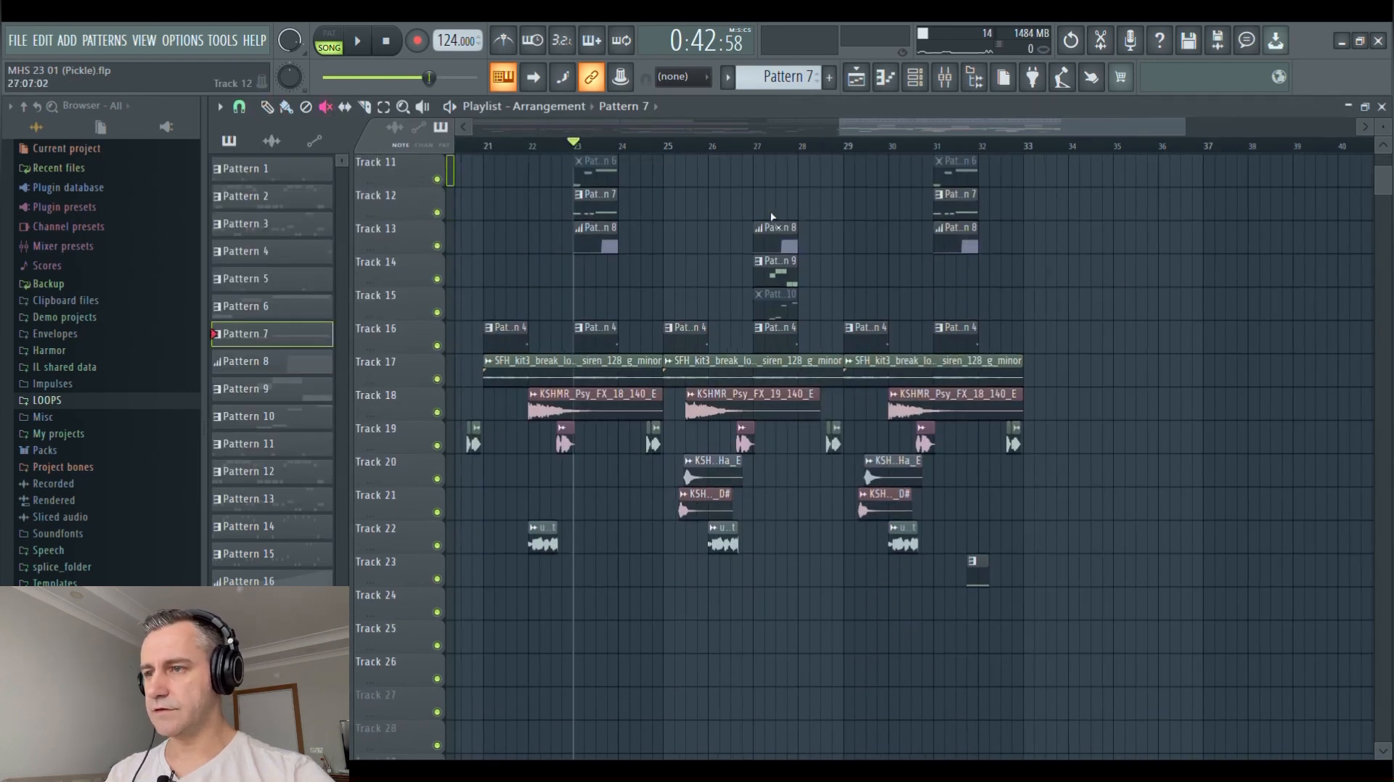
{"action": "scroll", "coordinate": [774, 220], "scroll_direction": "up", "scroll_amount": 5}
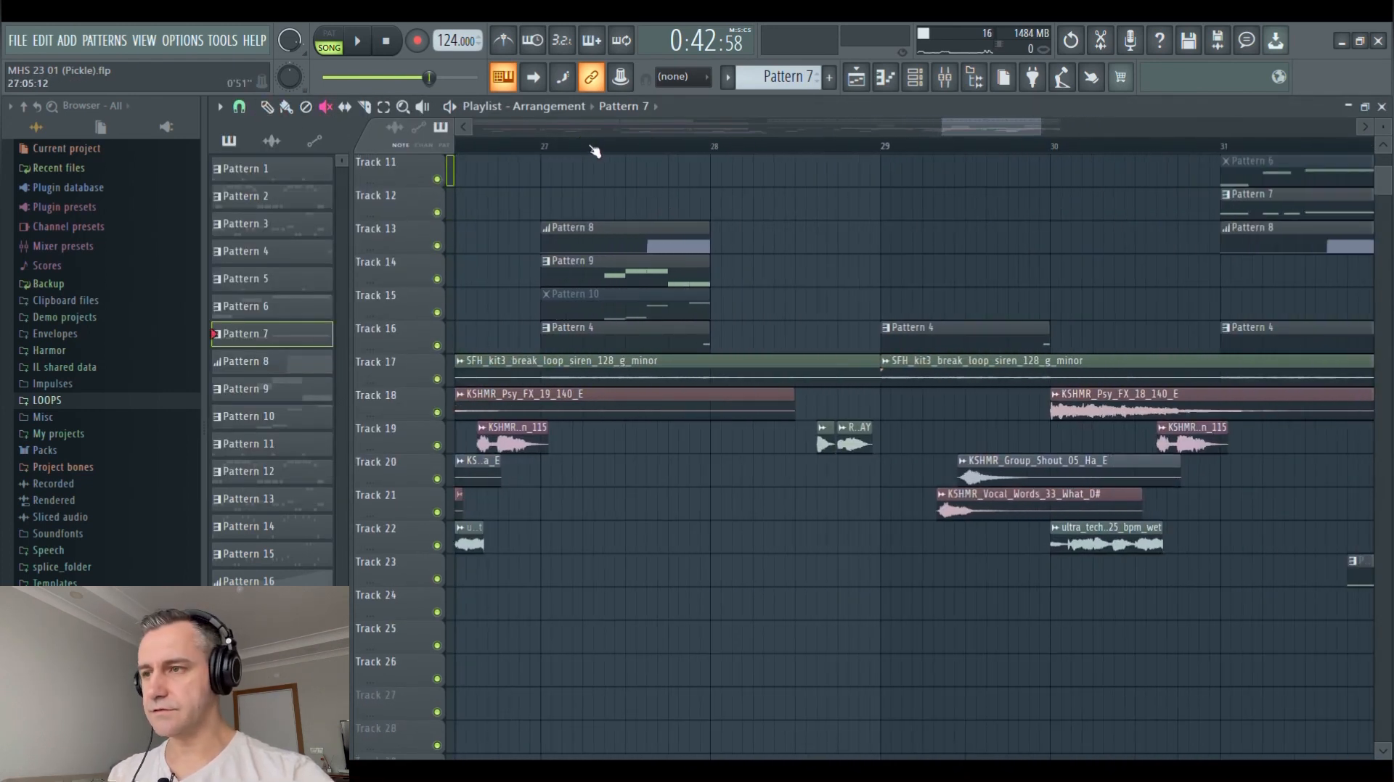
{"action": "left_click", "coordinate": [580, 149]}
{"action": "key", "text": "space"}
{"action": "scroll", "coordinate": [570, 289], "scroll_direction": "down", "scroll_amount": 2}
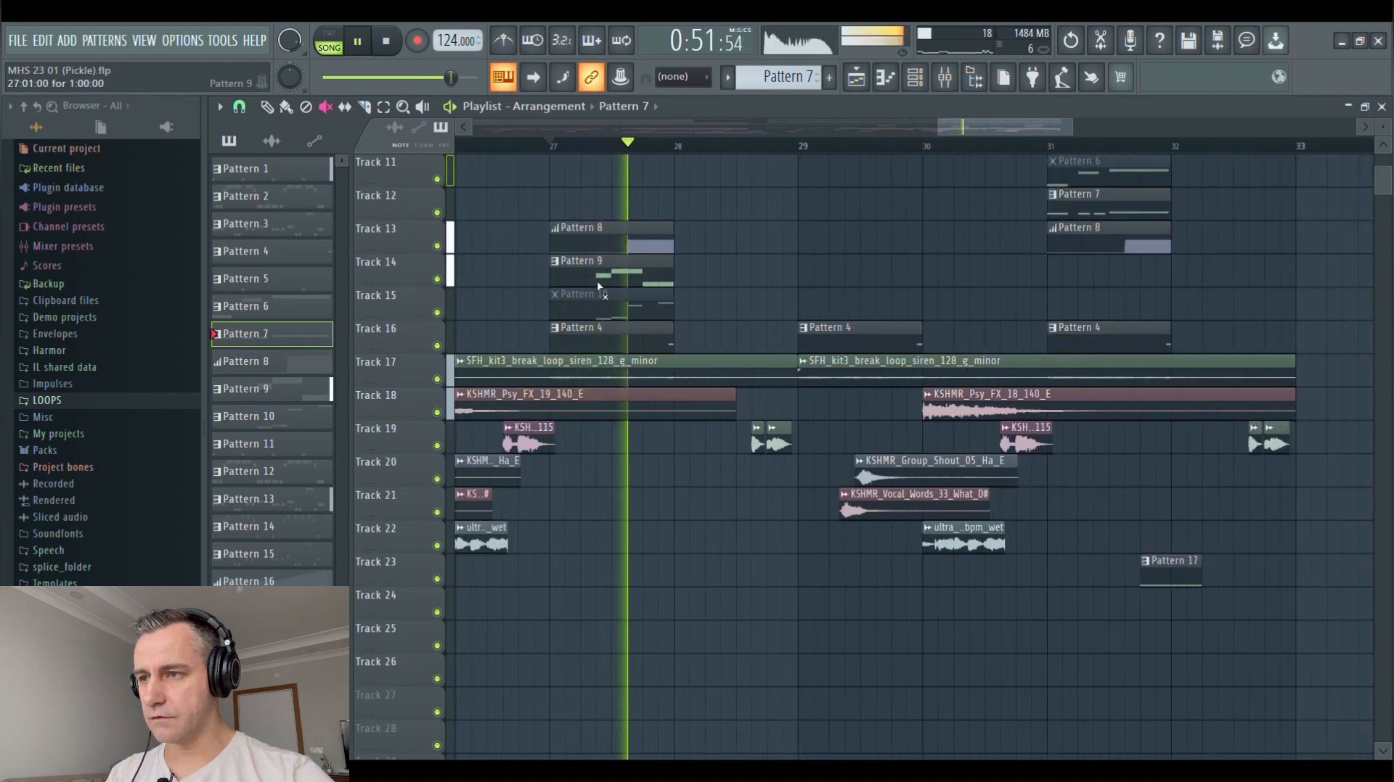
{"action": "key", "text": "space"}
Mute the Pattern 9 clip on Track 14, unmute Pattern 10 on Track 15, and play from bar 27
{"action": "left_click", "coordinate": [584, 279]}
{"action": "left_click", "coordinate": [608, 317]}
{"action": "key", "text": "space"}
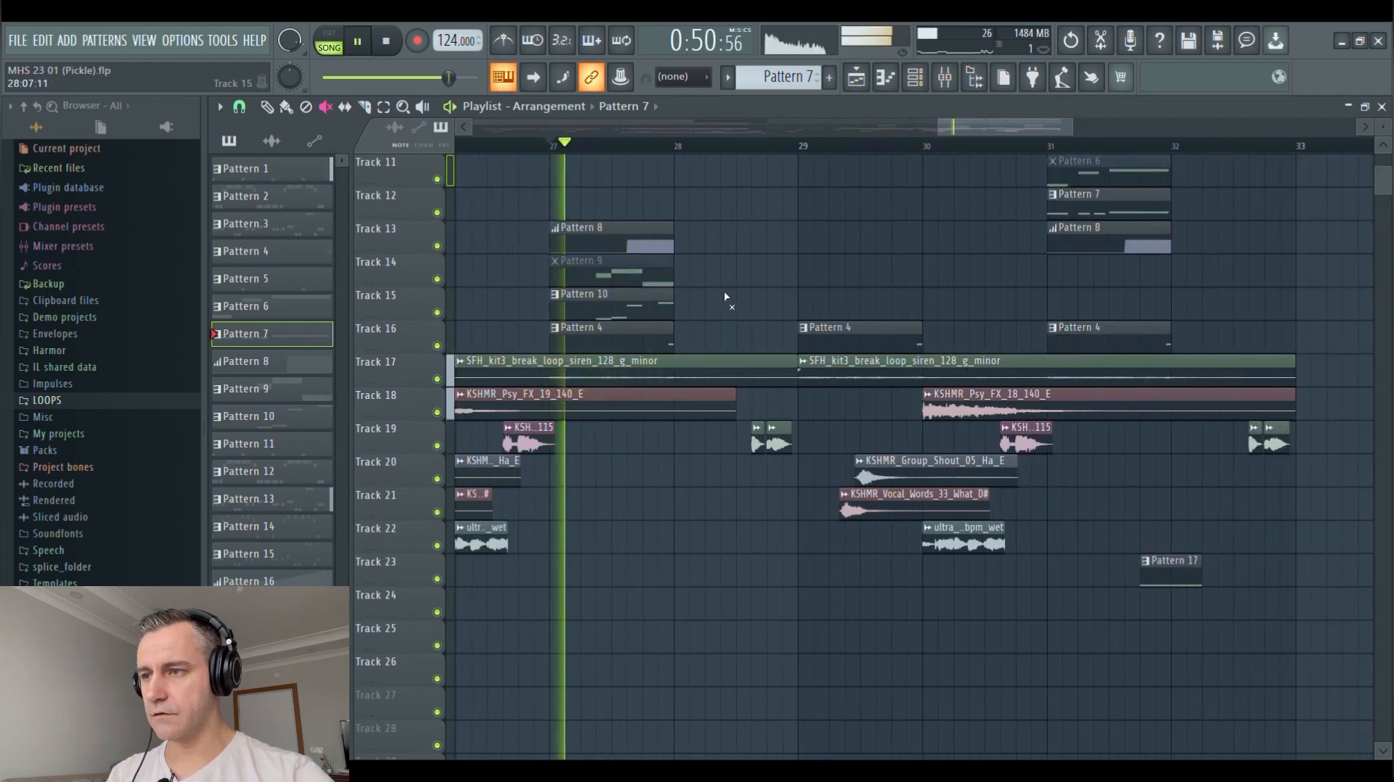
Examine Pattern 10's Serum #3 notes in the piano roll during playback, stop, and close the piano roll and channel rack
{"action": "left_click", "coordinate": [267, 107]}
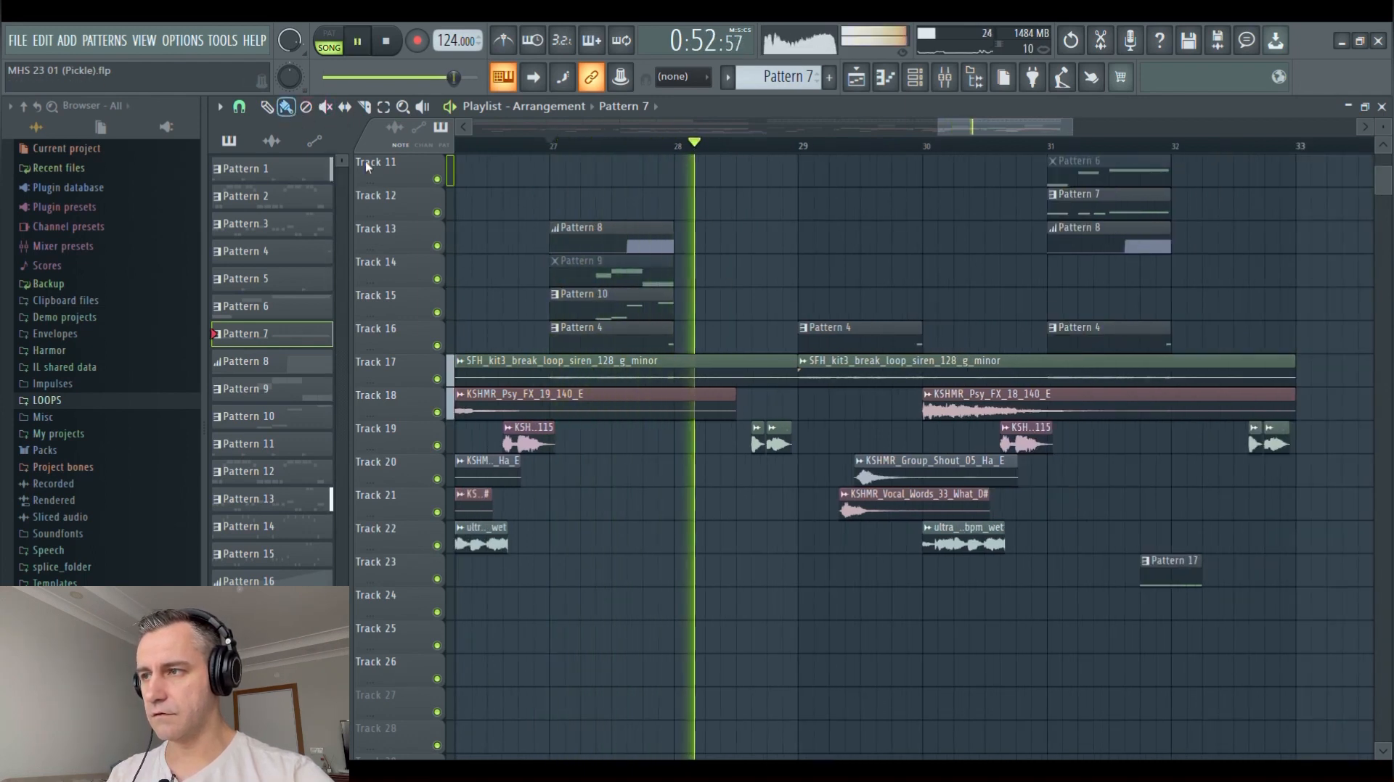
{"action": "double_click", "coordinate": [630, 310]}
{"action": "scroll", "coordinate": [710, 365], "scroll_direction": "down", "scroll_amount": 3}
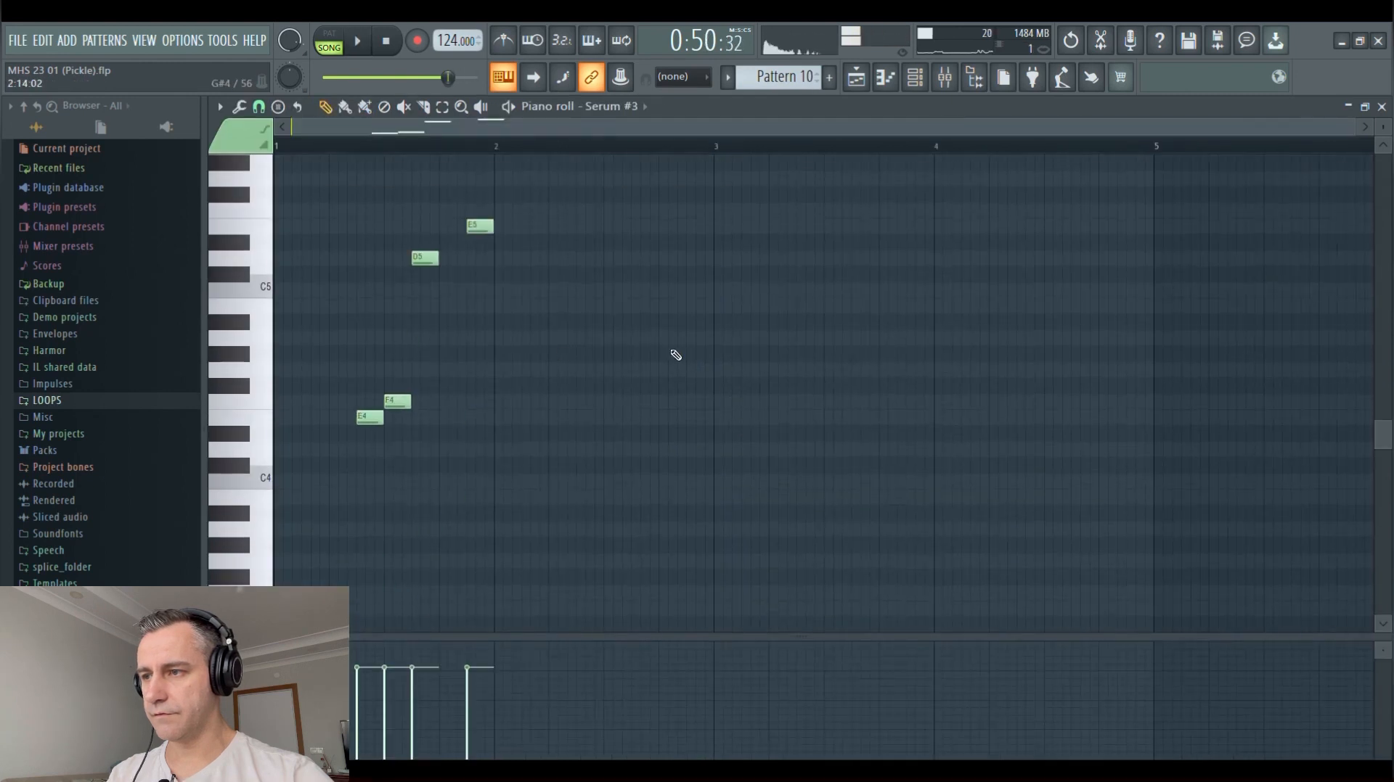
{"action": "scroll", "coordinate": [392, 354], "scroll_direction": "up", "scroll_amount": 5}
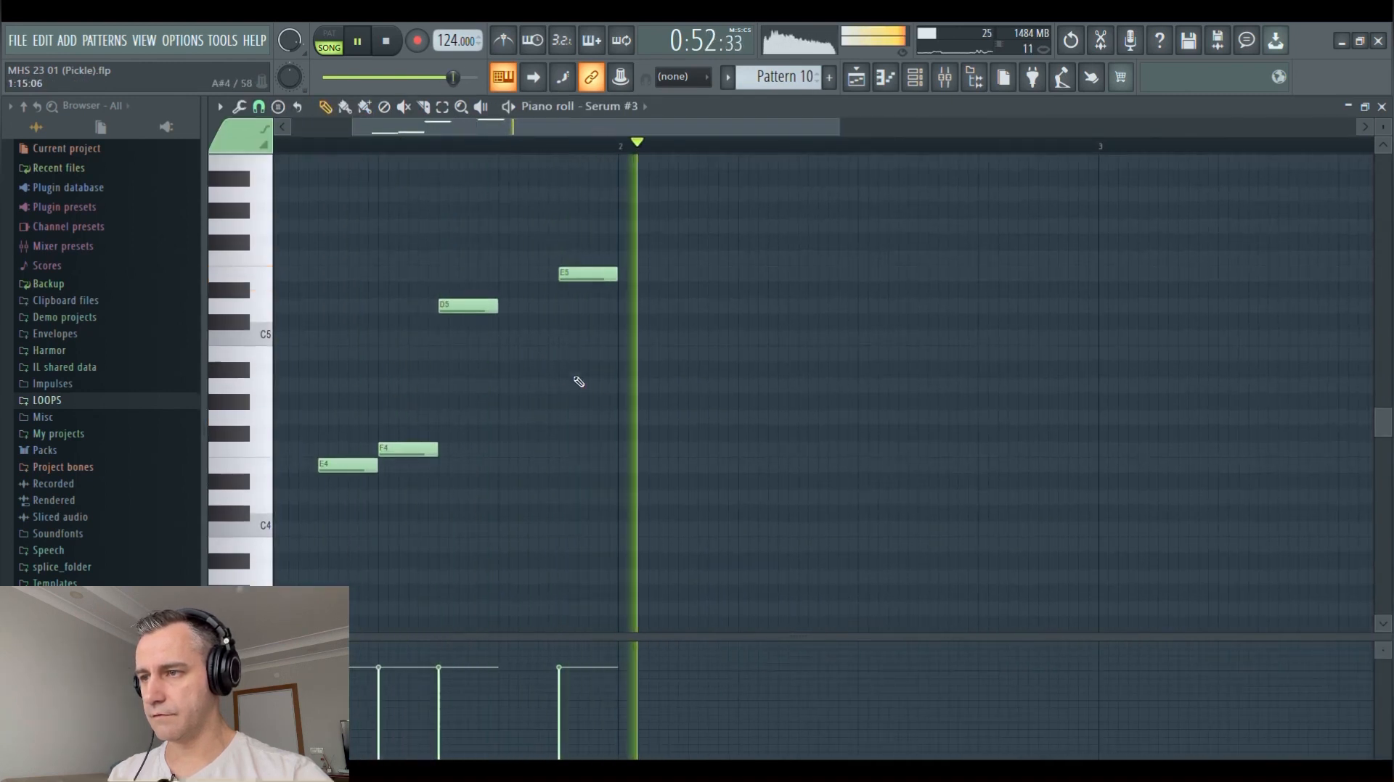
{"action": "scroll", "coordinate": [579, 383], "scroll_direction": "down", "scroll_amount": 3}
{"action": "key", "text": "Escape"}
{"action": "key", "text": "space"}
{"action": "scroll", "coordinate": [1028, 451], "scroll_direction": "down", "scroll_amount": 6}
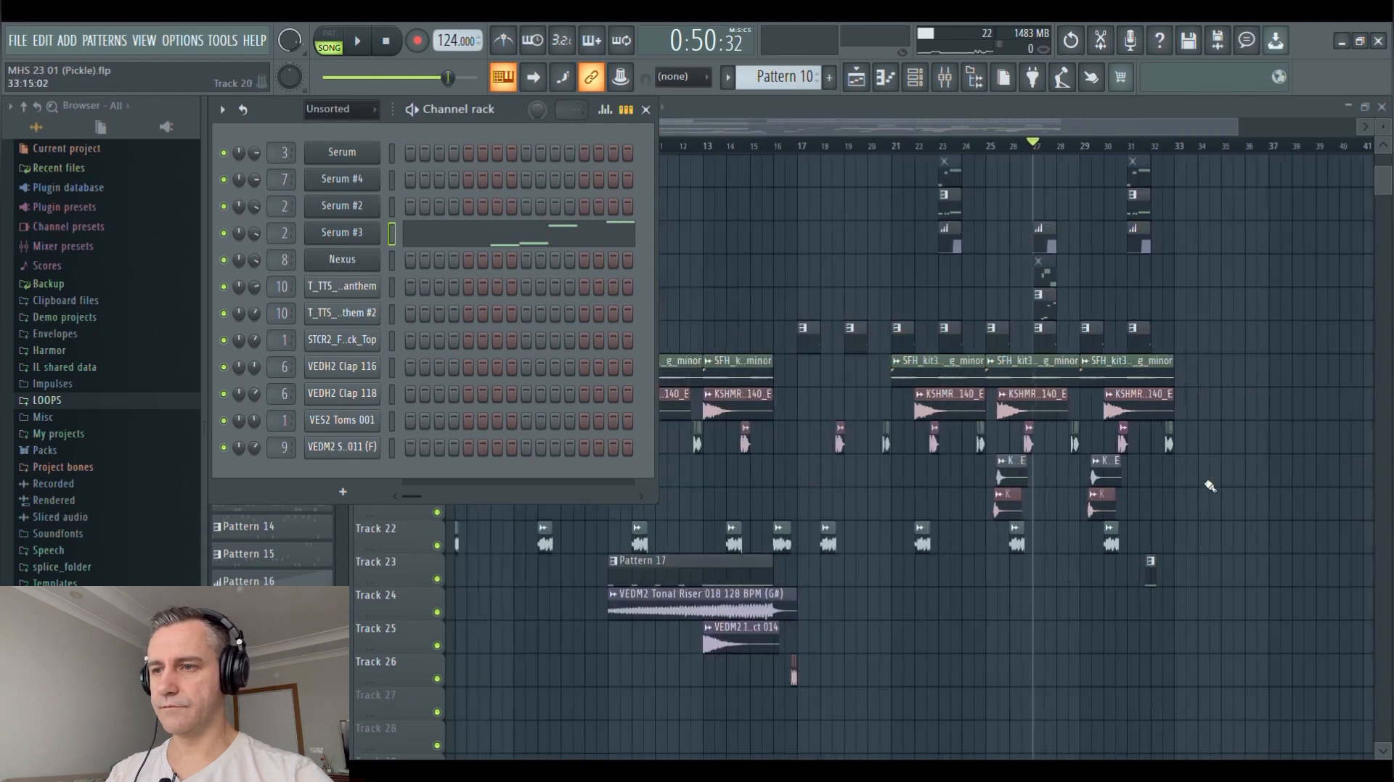
{"action": "left_click", "coordinate": [645, 109]}
Return to the overview of the whole arrangement and save the project under its current file name
{"action": "scroll", "coordinate": [580, 336], "scroll_direction": "down", "scroll_amount": 3}
{"action": "scroll", "coordinate": [752, 486], "scroll_direction": "up", "scroll_amount": 8}
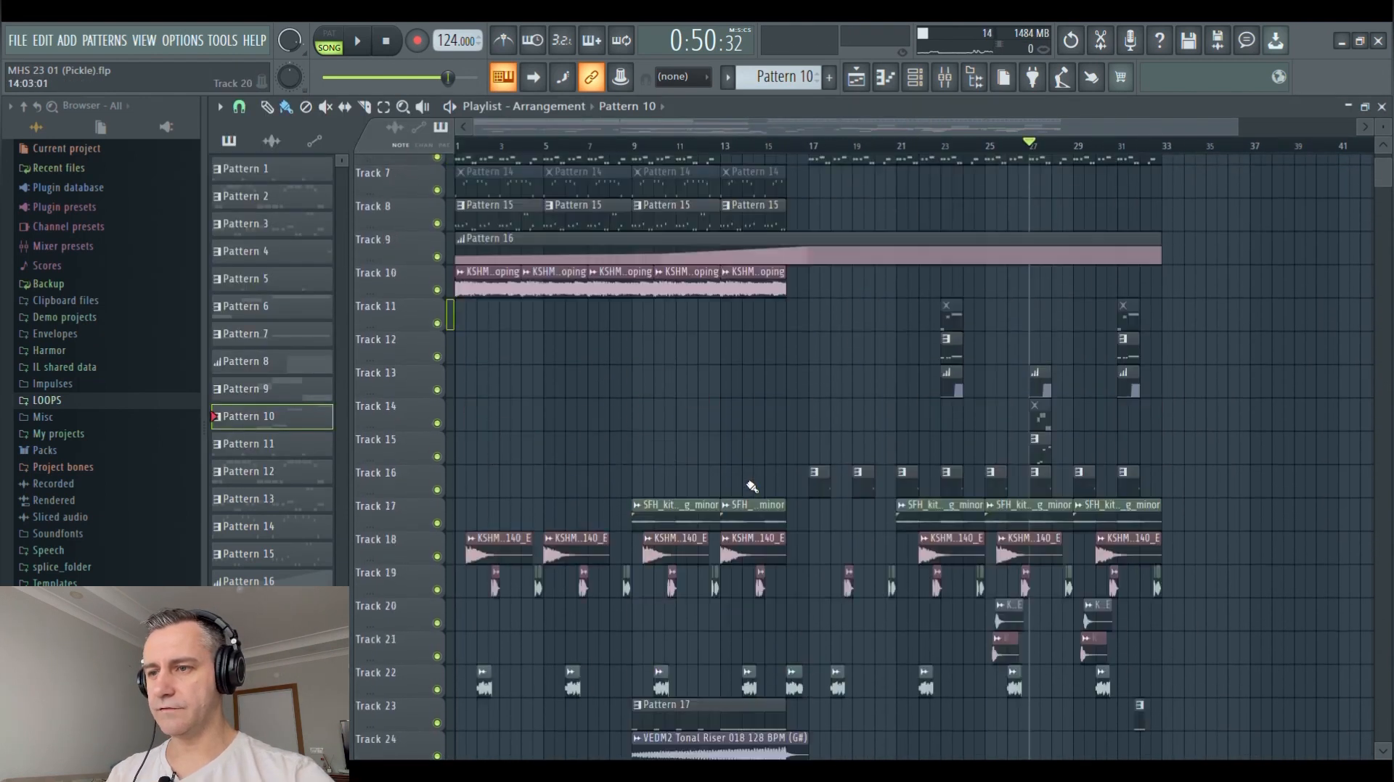
{"action": "scroll", "coordinate": [1188, 404], "scroll_direction": "down", "scroll_amount": 2}
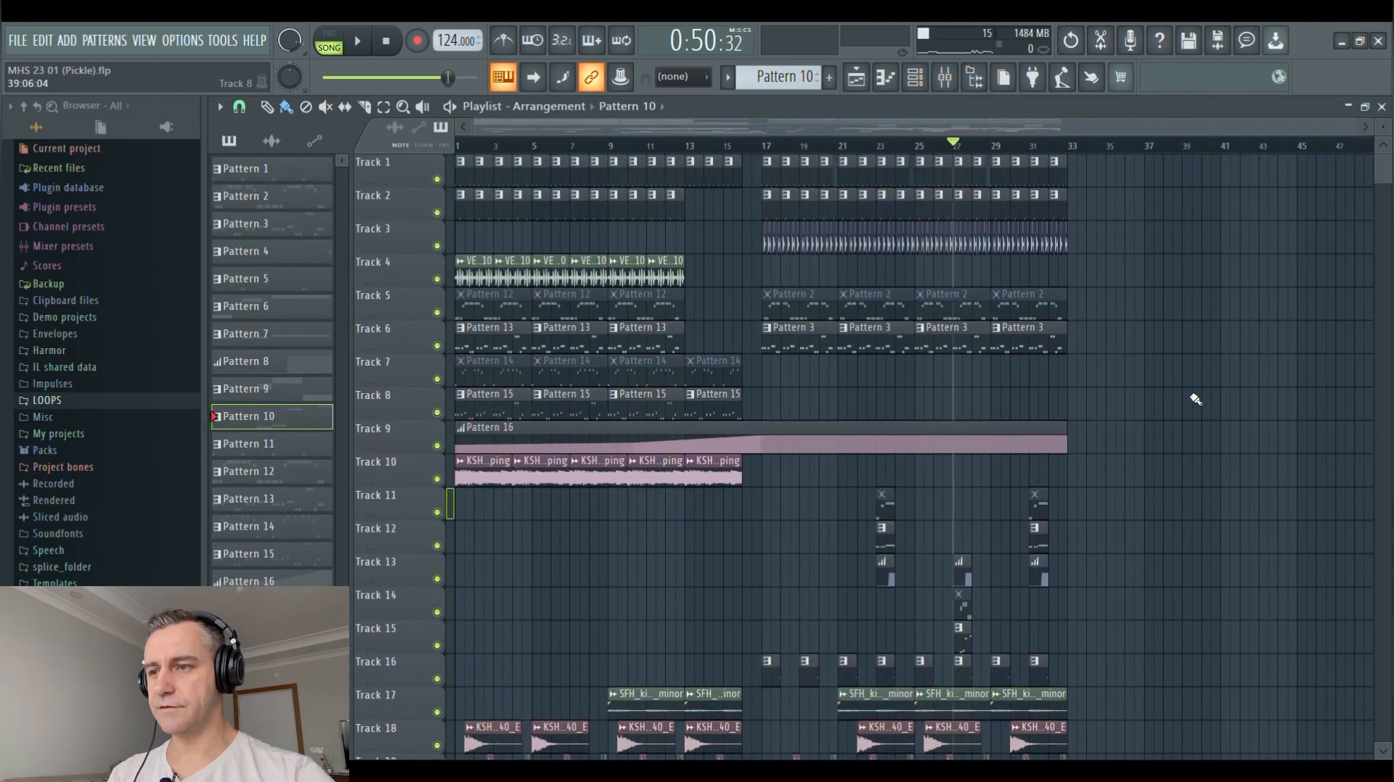
{"action": "key", "text": "ctrl+s"}
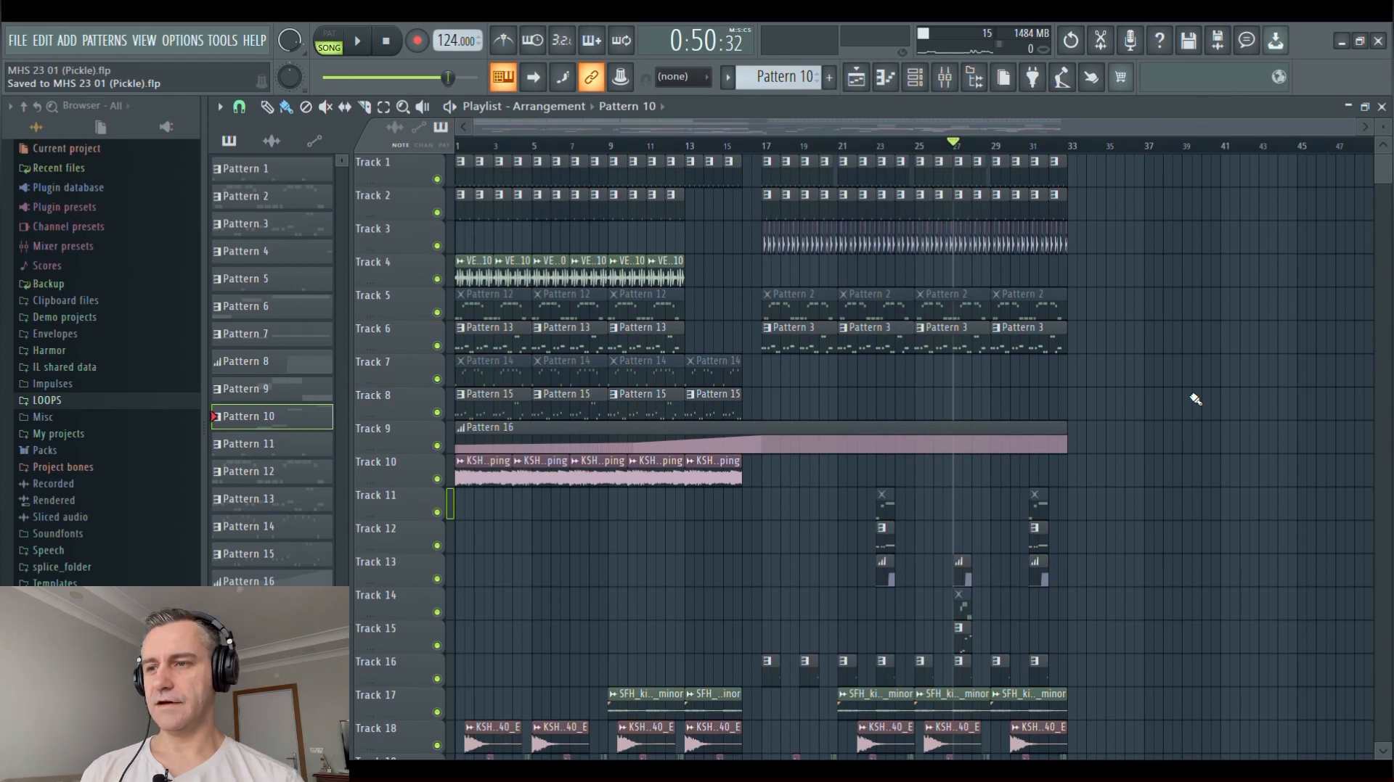